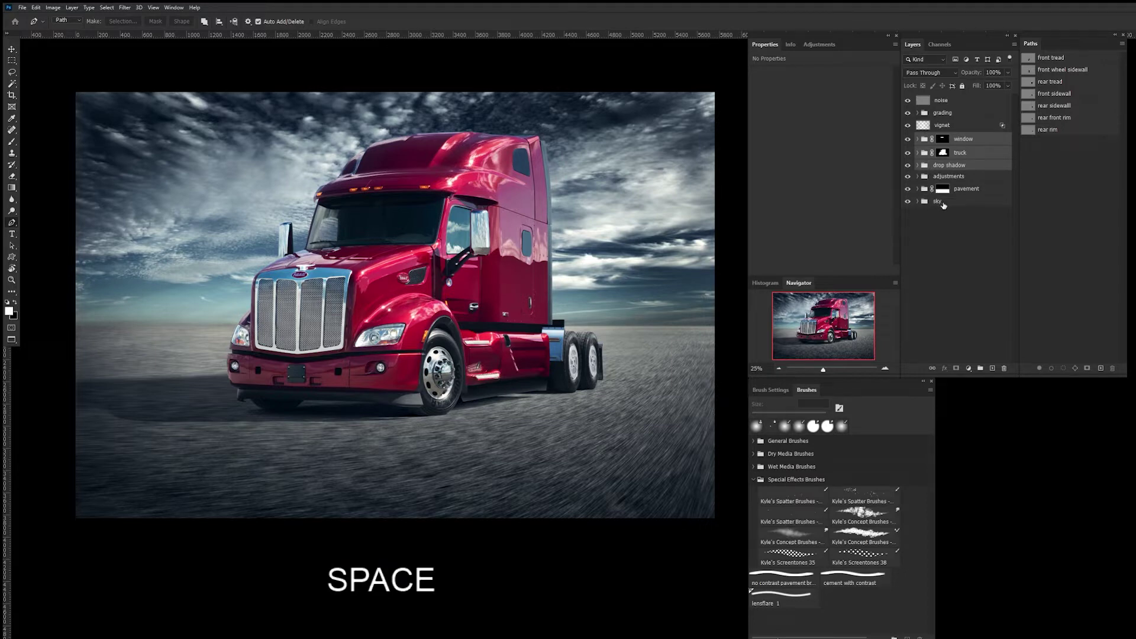
- Hide and show the sky and pavement groups one at a time to examine what each contributes
left_click(933, 202)
left_click(908, 202)
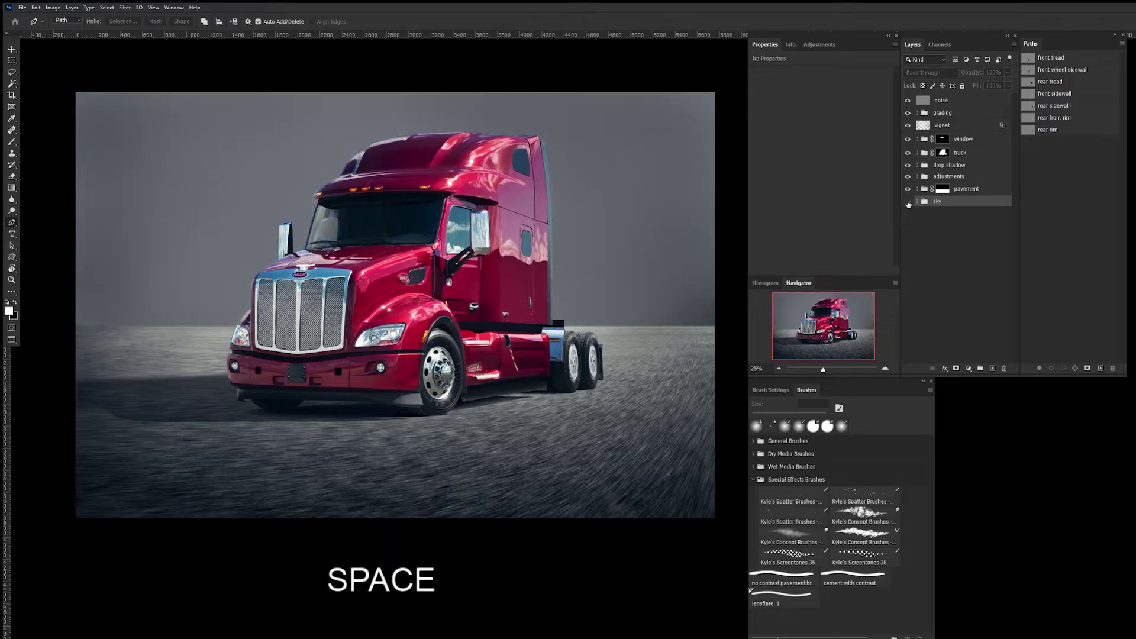
left_click(907, 201)
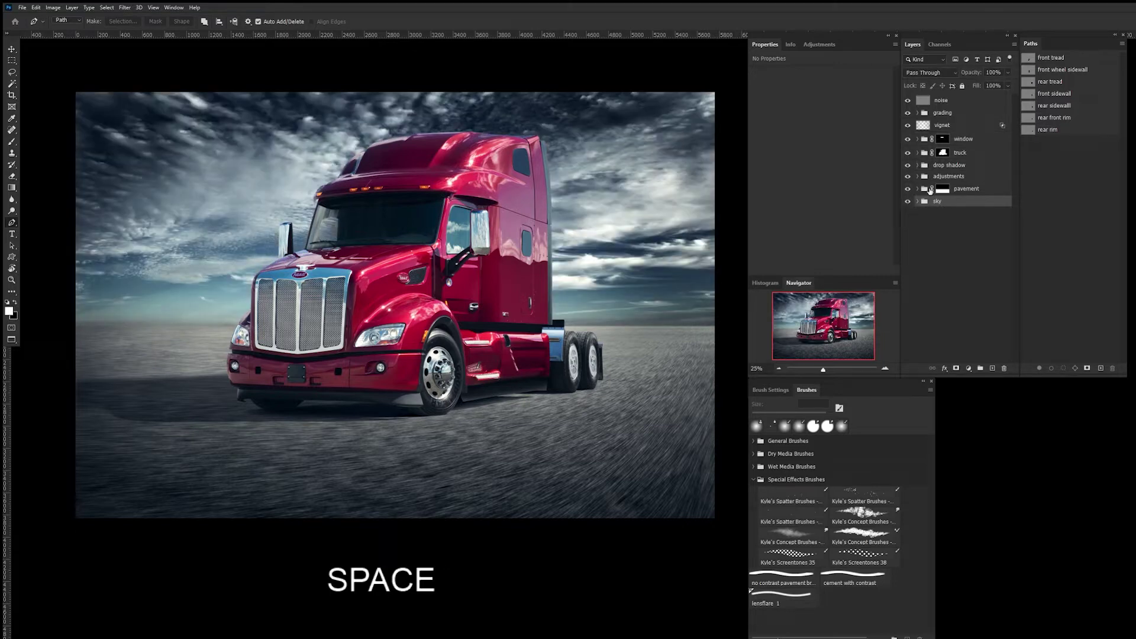
left_click(908, 189)
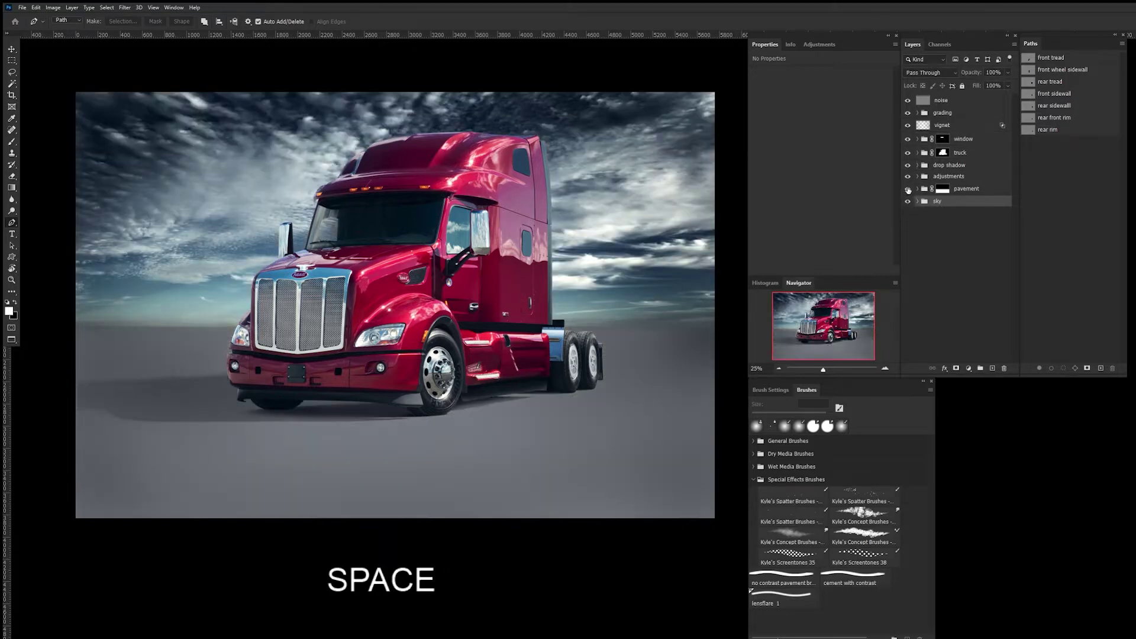
left_click(909, 189)
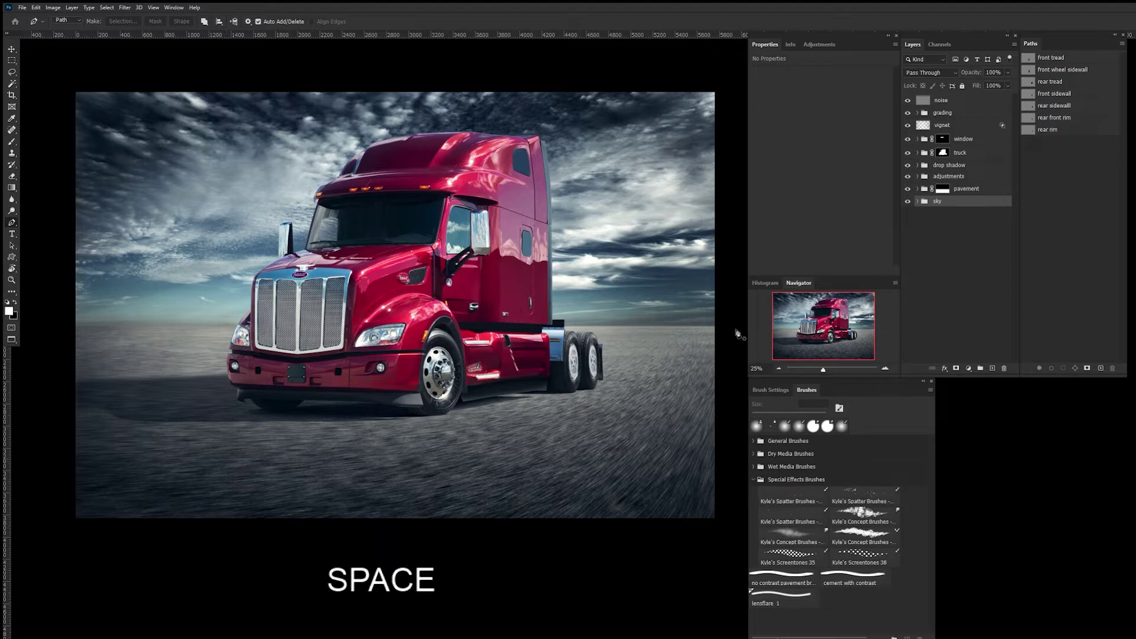
- Hide and show the adjustments and drop shadow groups to examine their effect under the truck
left_click(908, 178)
left_click(908, 177)
left_click(909, 167)
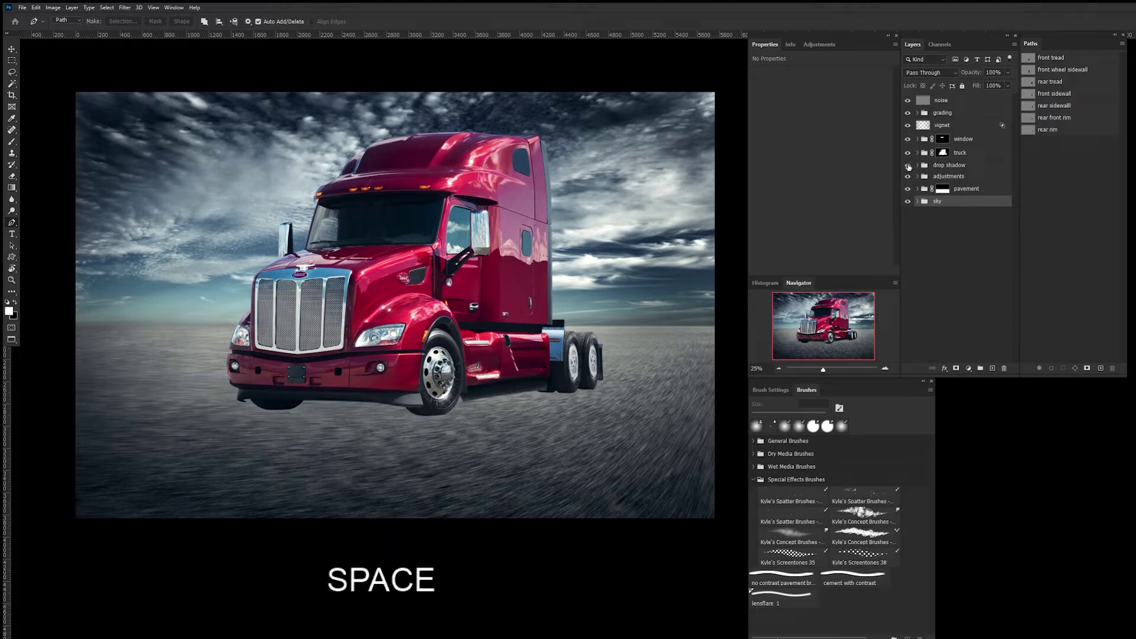
left_click(908, 166)
left_click(909, 167)
left_click(909, 166)
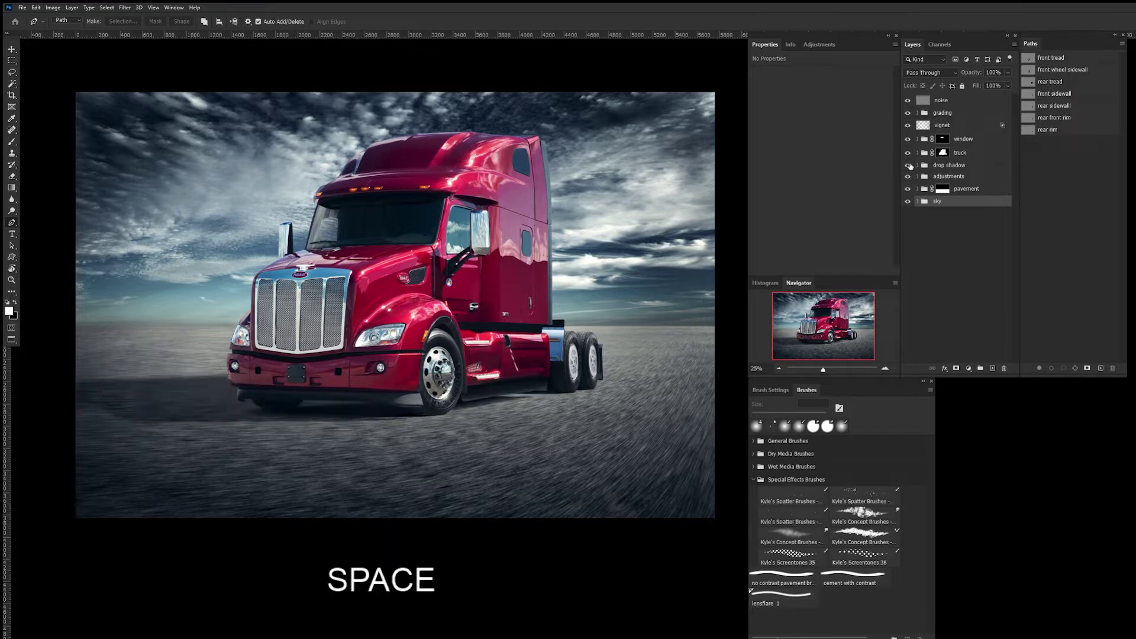
left_click(908, 166)
left_click(908, 165)
- Hide and show the truck, window, vignet, grading and noise layers one at a time to examine their effect
left_click(909, 153)
left_click(908, 153)
left_click(908, 140)
left_click(908, 140)
left_click(908, 125)
left_click(909, 125)
left_click(908, 113)
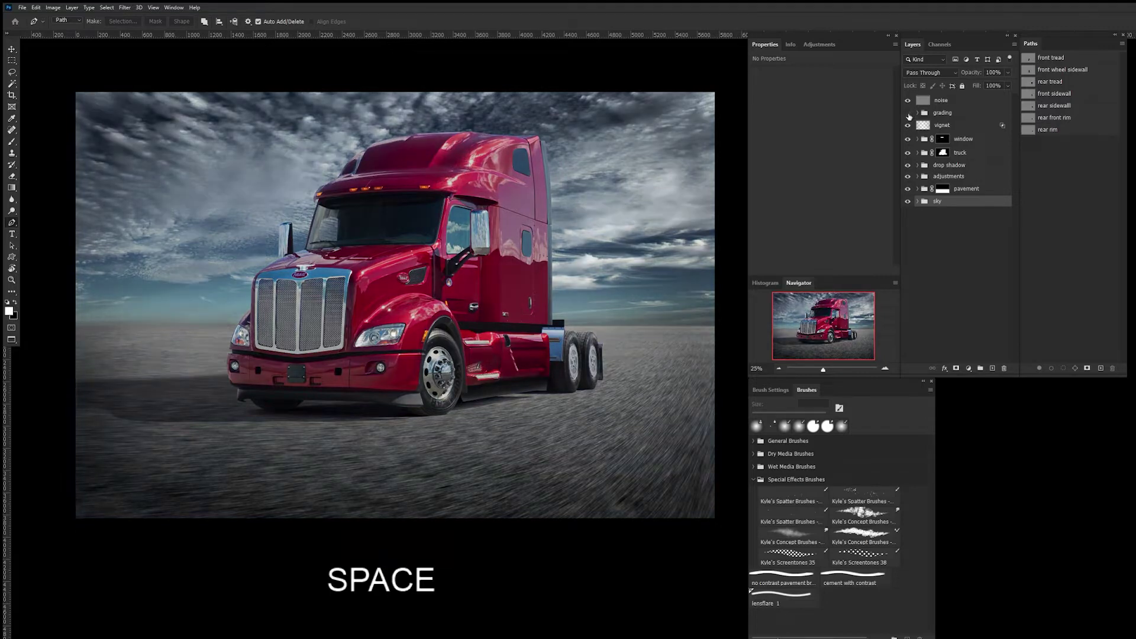
left_click(908, 113)
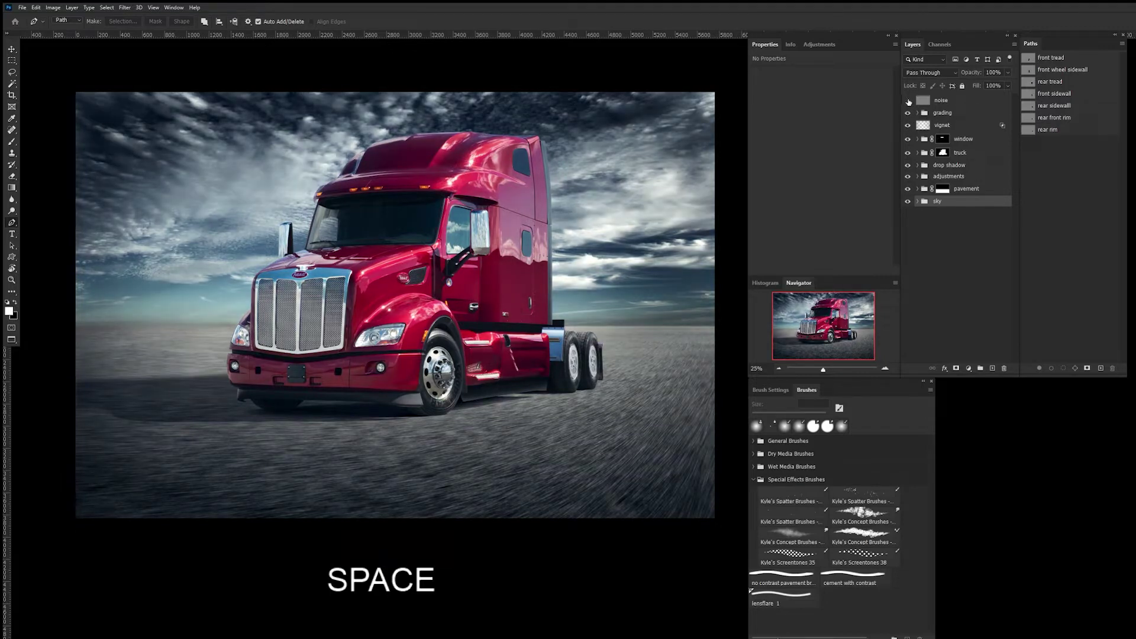
left_click(909, 101)
- Expand the truck group and select the truck layer inside it, with the front wheel in close view
left_click(919, 153)
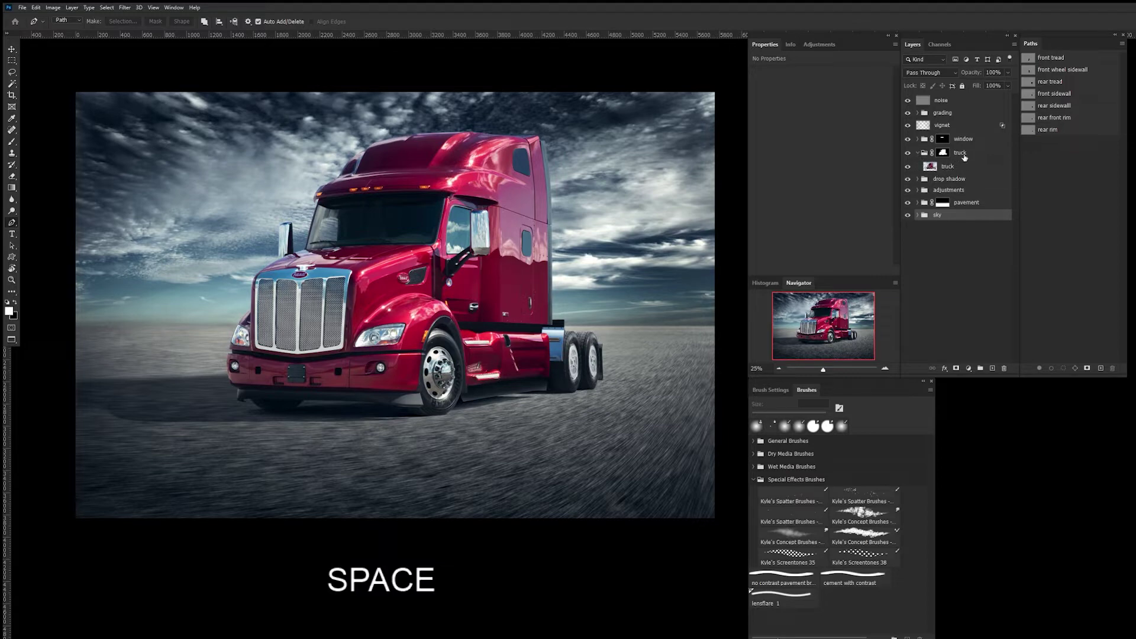
left_click(950, 167)
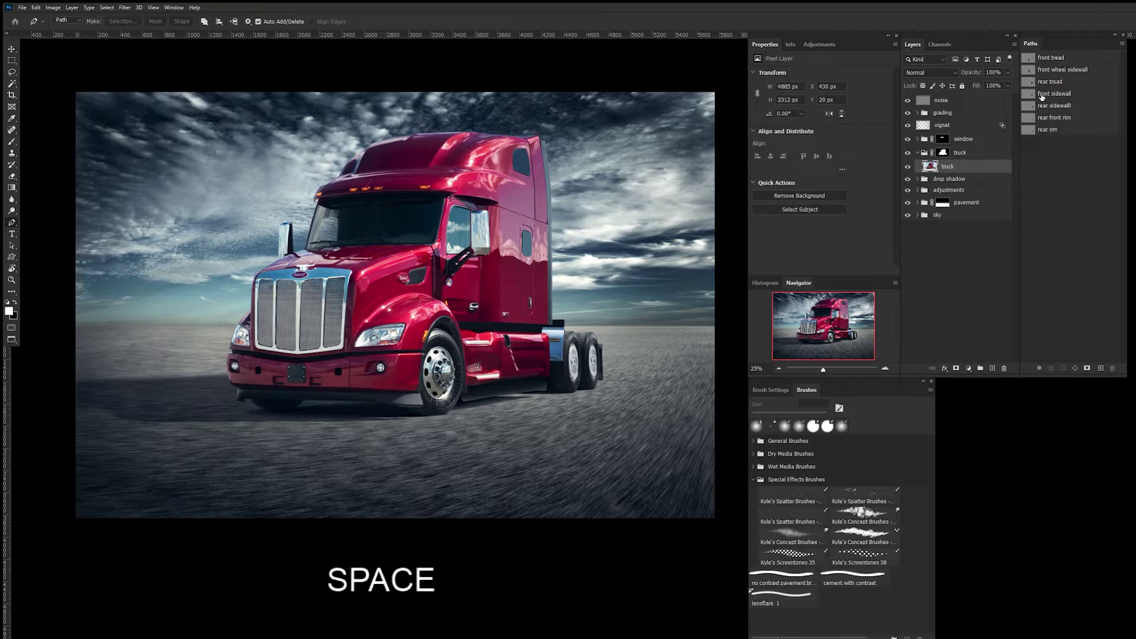
left_click(432, 359, "ctrl")
key("space")
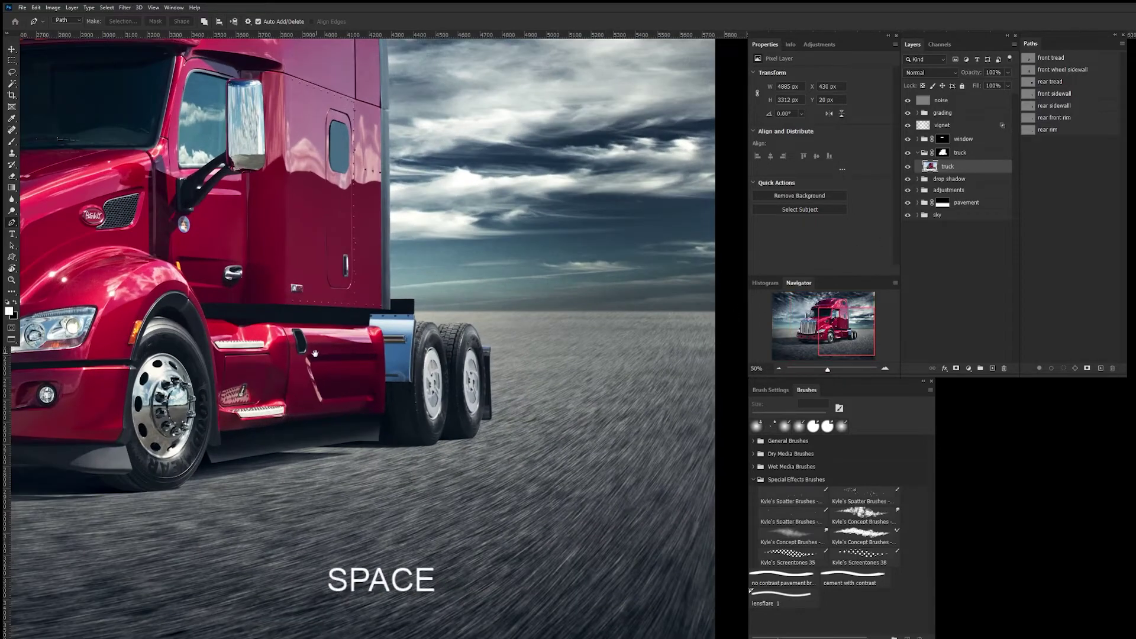
left_click_drag(433, 359, 593, 303)
left_click(594, 303, "ctrl")
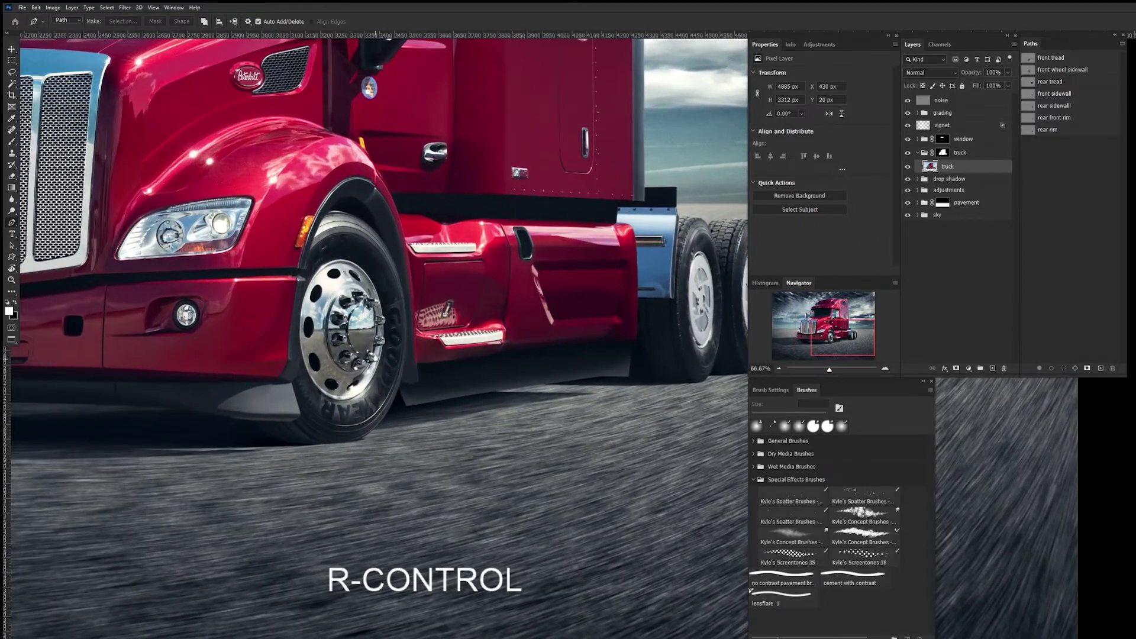
key("space")
left_click_drag(433, 333, 574, 311)
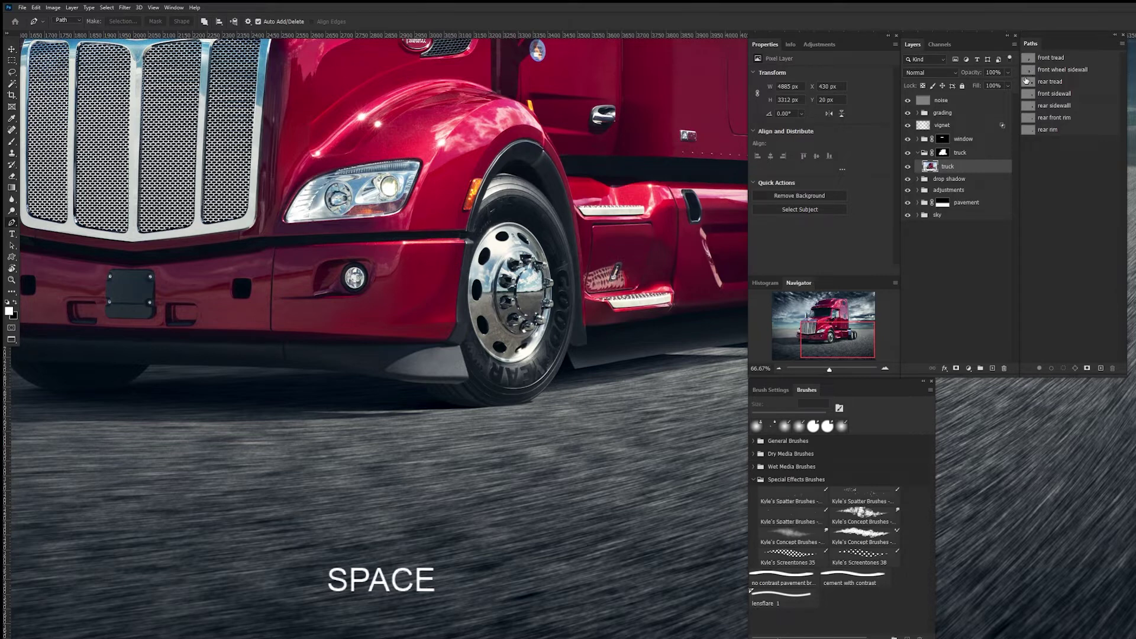
- Load the whole front tread path as a selection and deselect it
left_click(1047, 61)
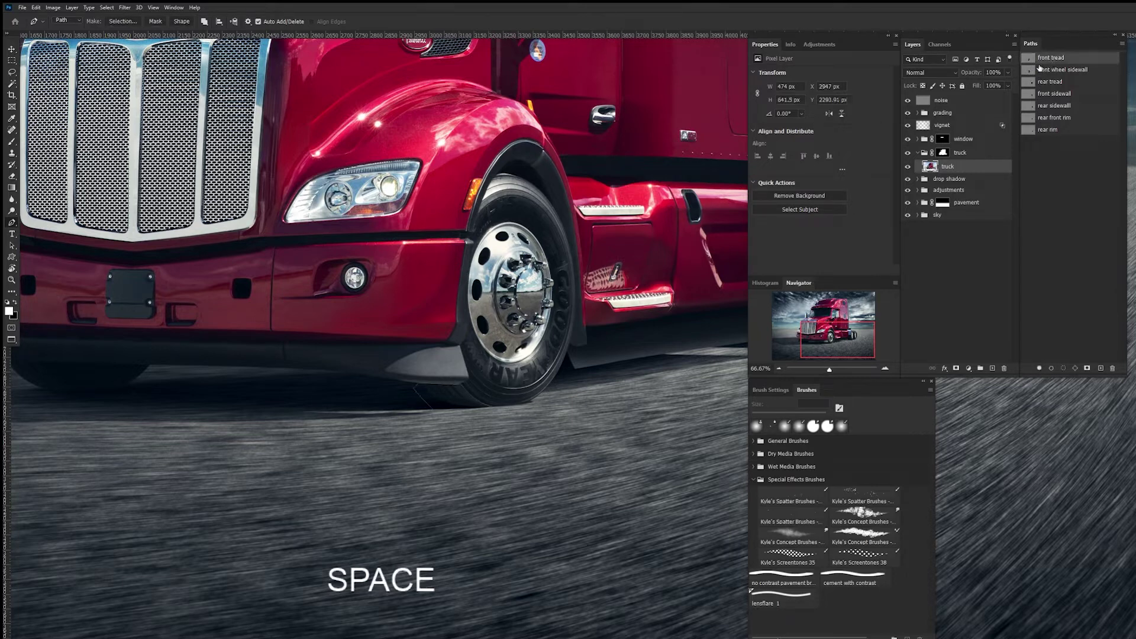
left_click(512, 320, "ctrl")
left_click_drag(418, 421, 552, 320)
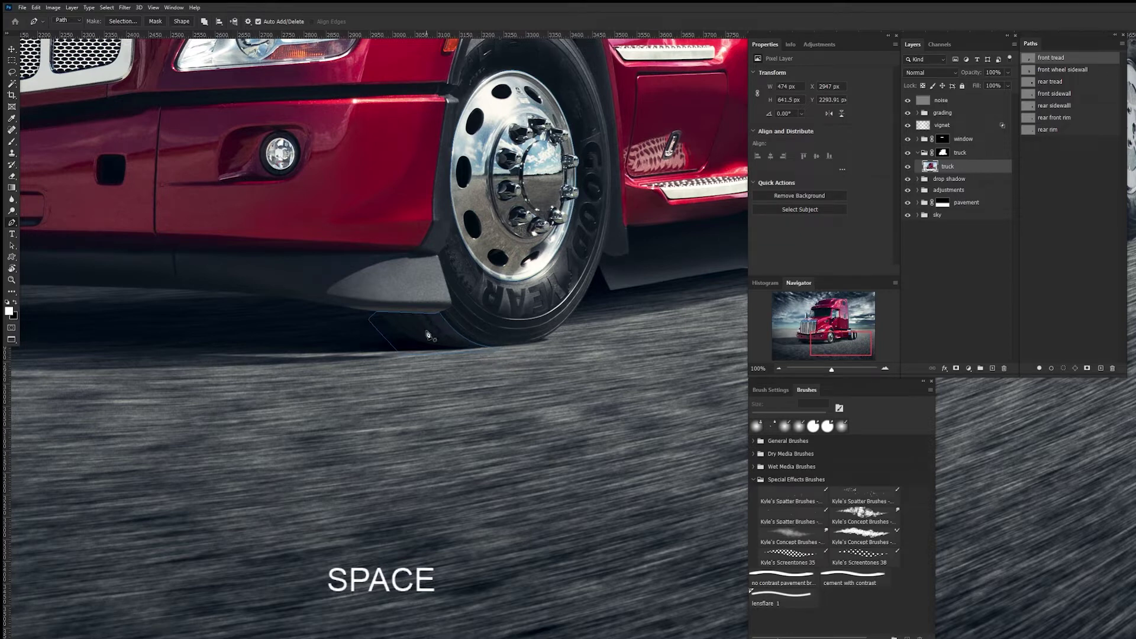
left_click(1063, 368)
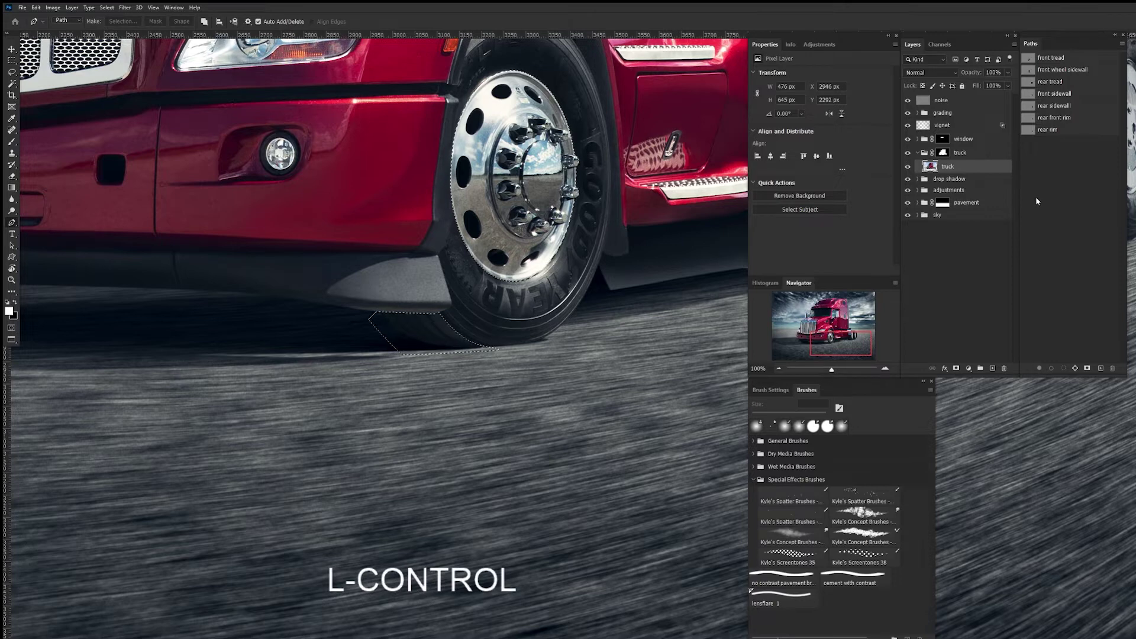
key("ctrl+d")
- Copy the area enclosed by the lower shape of the front tread path from the truck layer to a new layer
left_click(1059, 58)
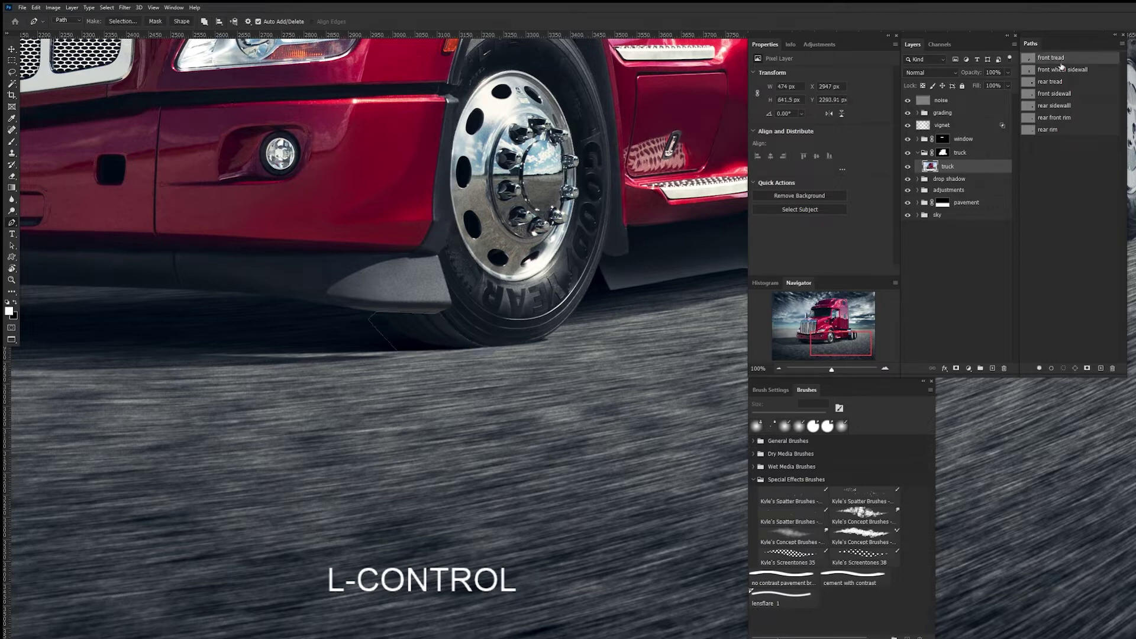
key("a")
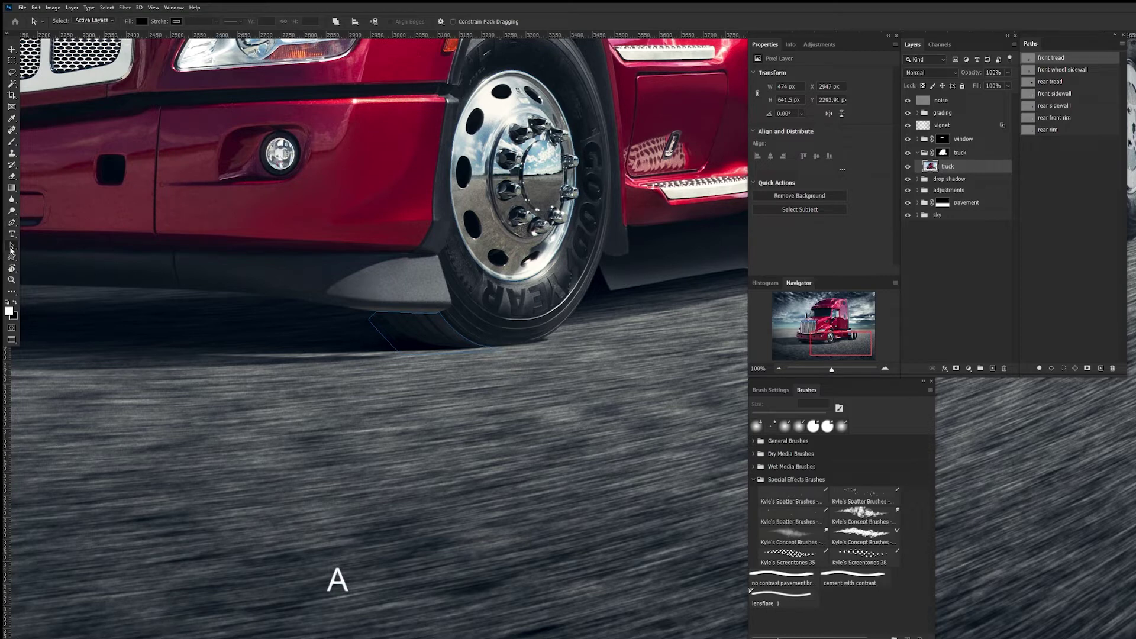
left_click(465, 338)
left_click(1031, 172)
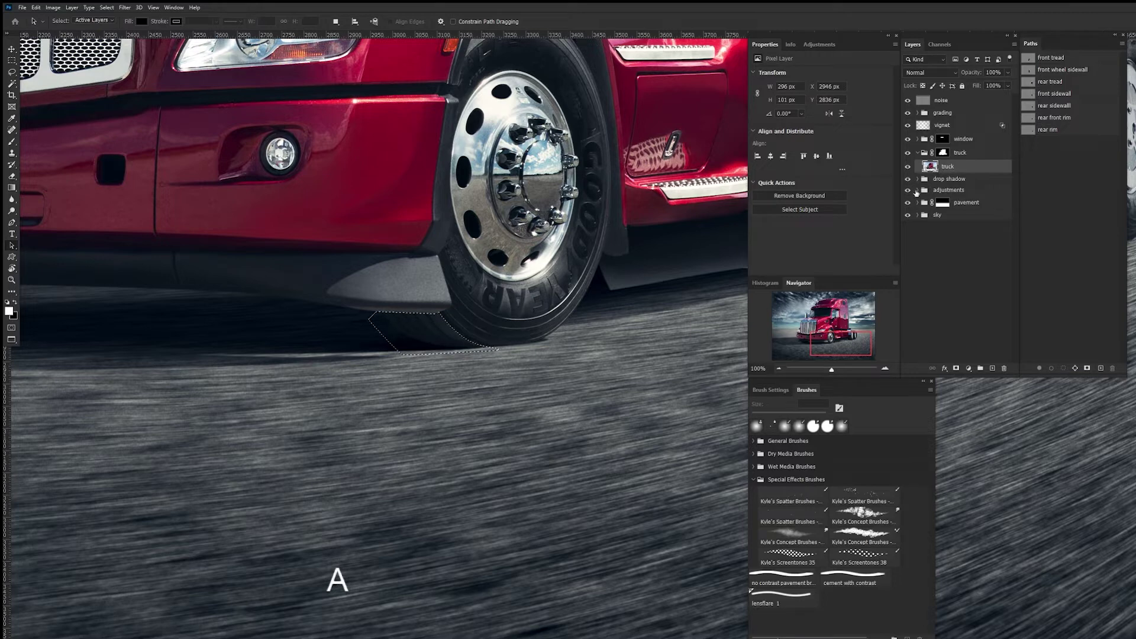
key("ctrl")
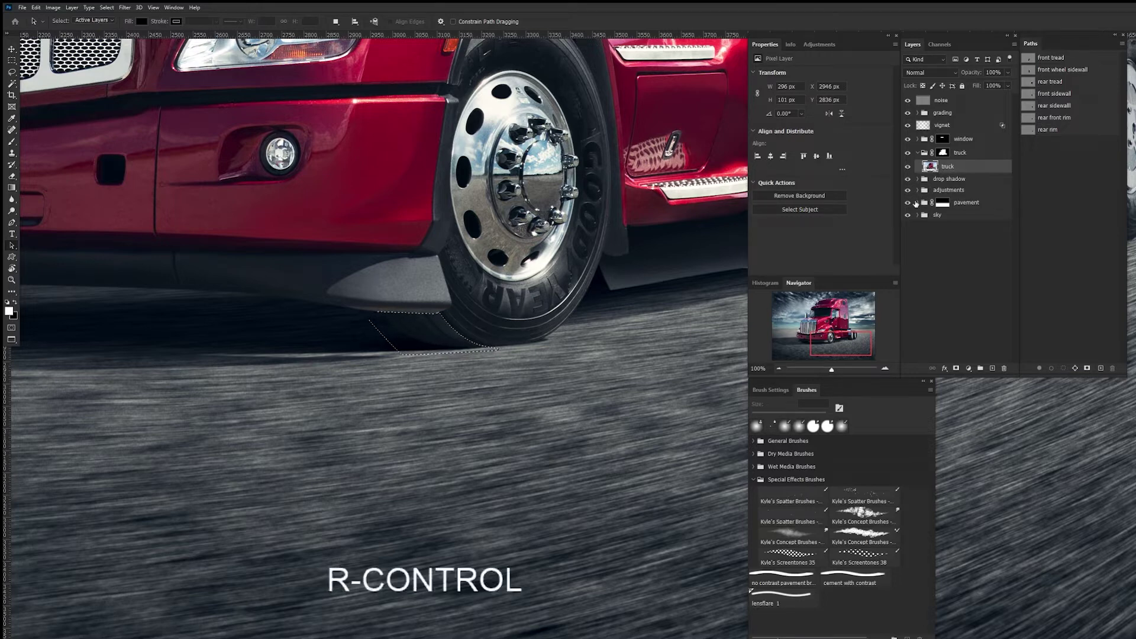
key("ctrl+j")
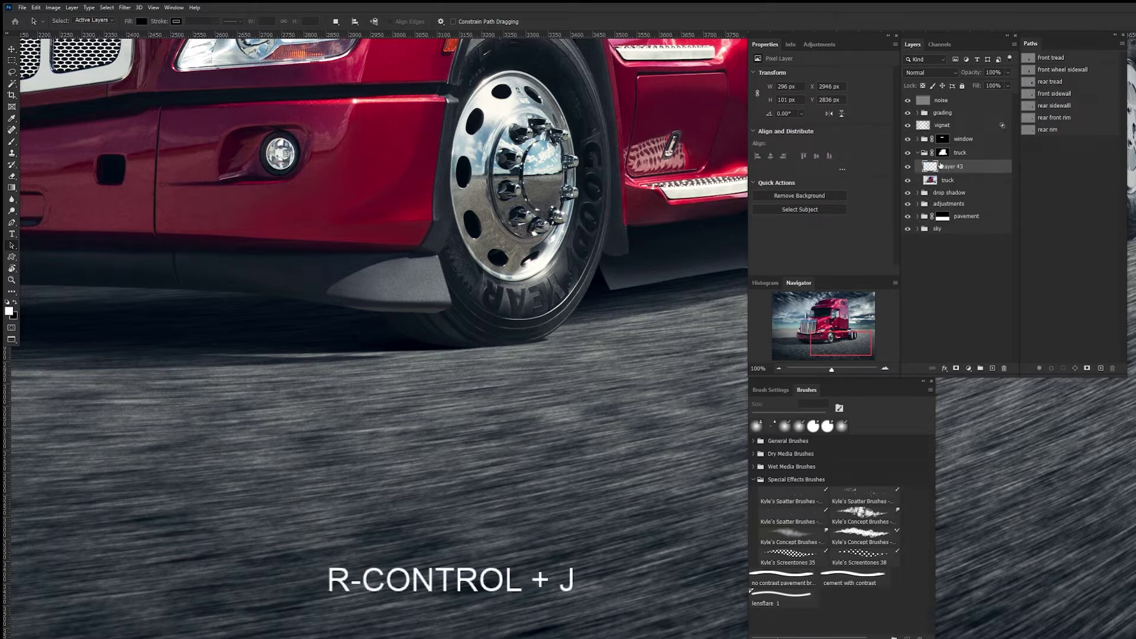
- Isolate the copied tread layer to inspect it, and restore the visibility of all other layers
key("alt")
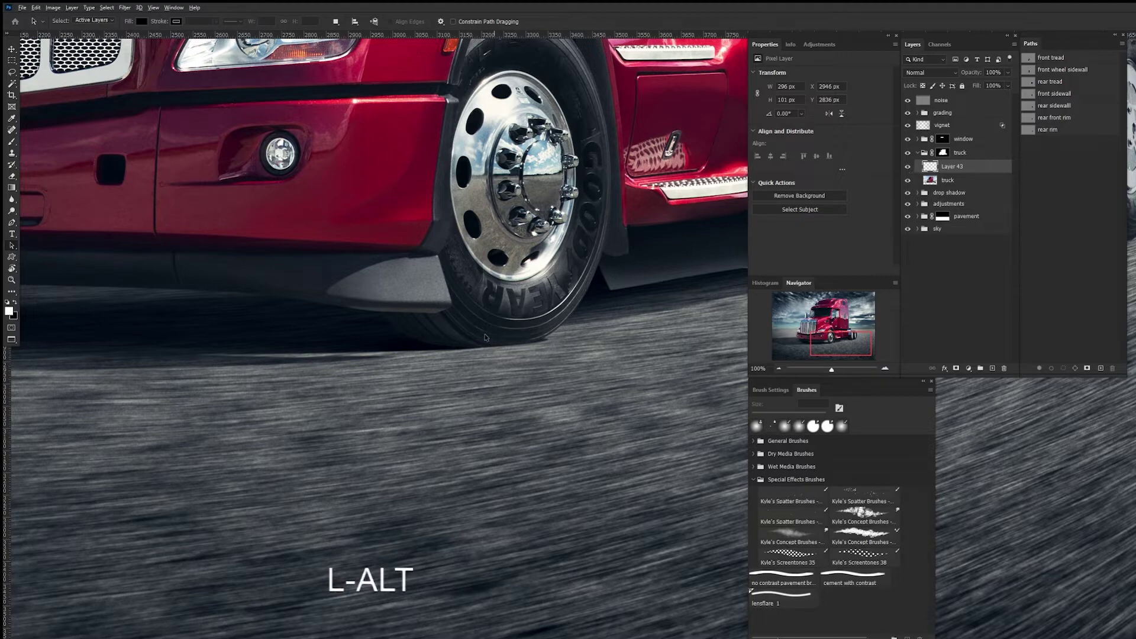
left_click(908, 168, "alt")
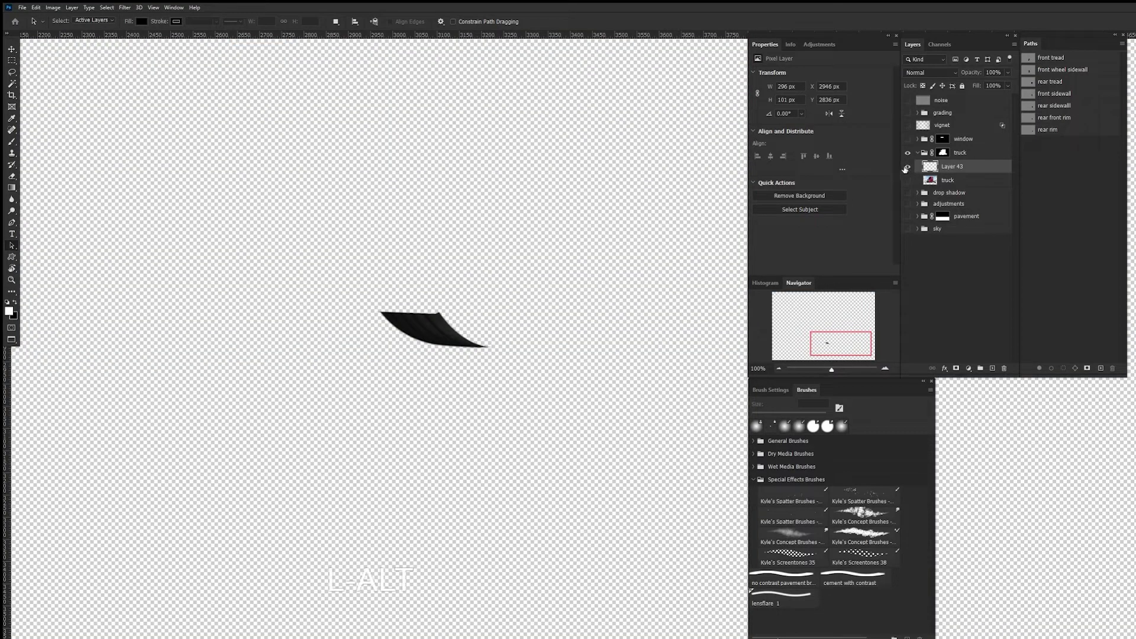
left_click(908, 168, "alt")
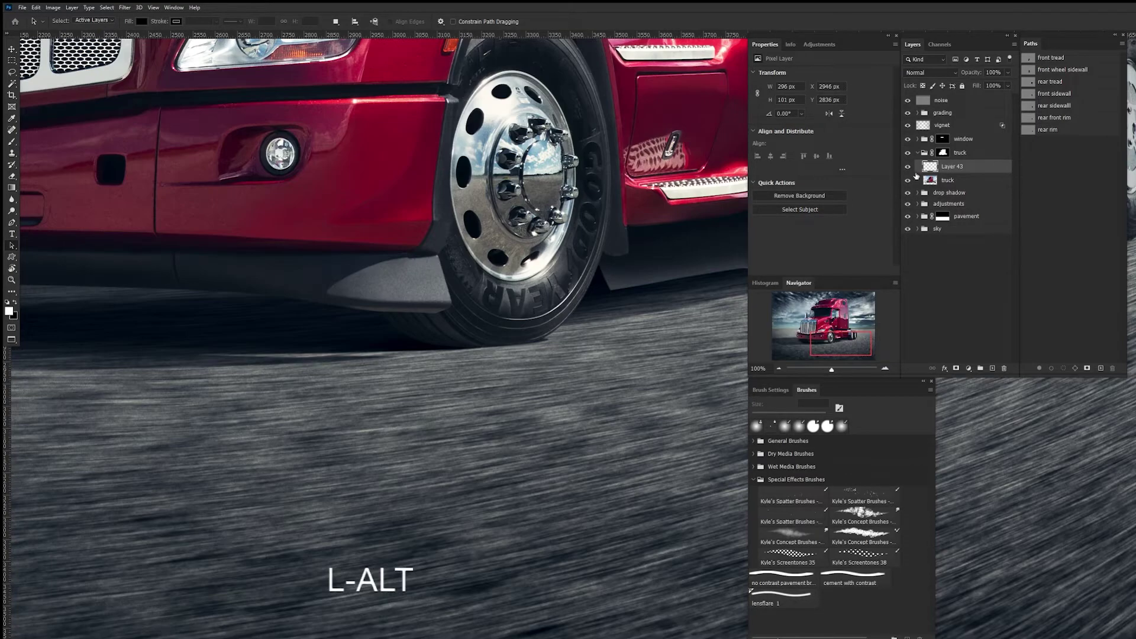
- Convert the copied tread layer to a smart object and open the Path Blur filter for it
right_click(971, 170)
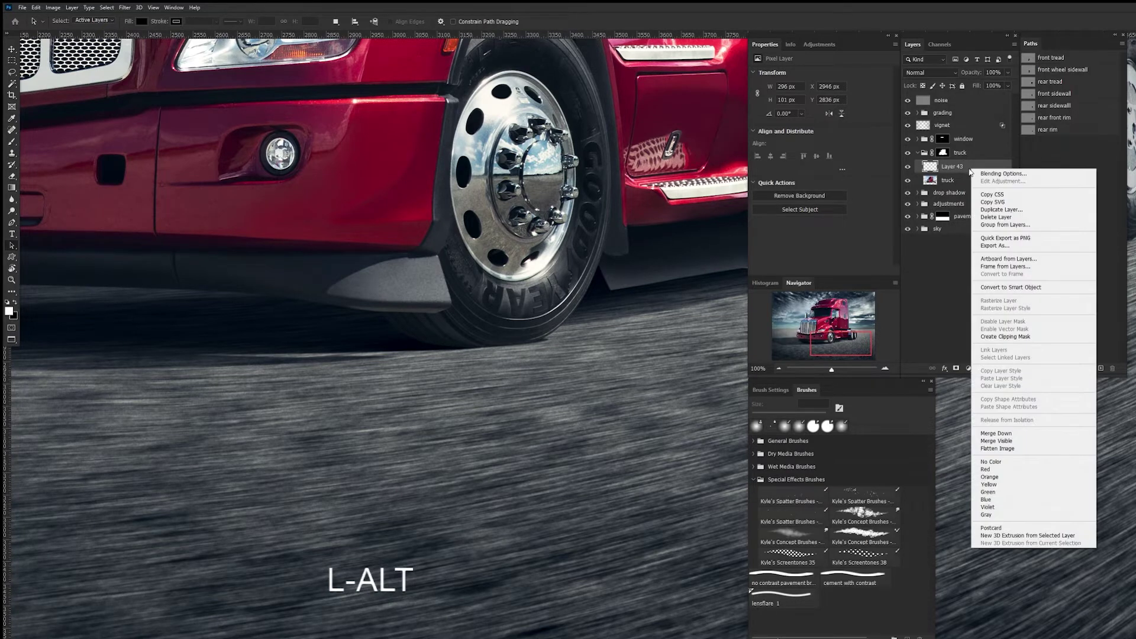
left_click(1018, 288)
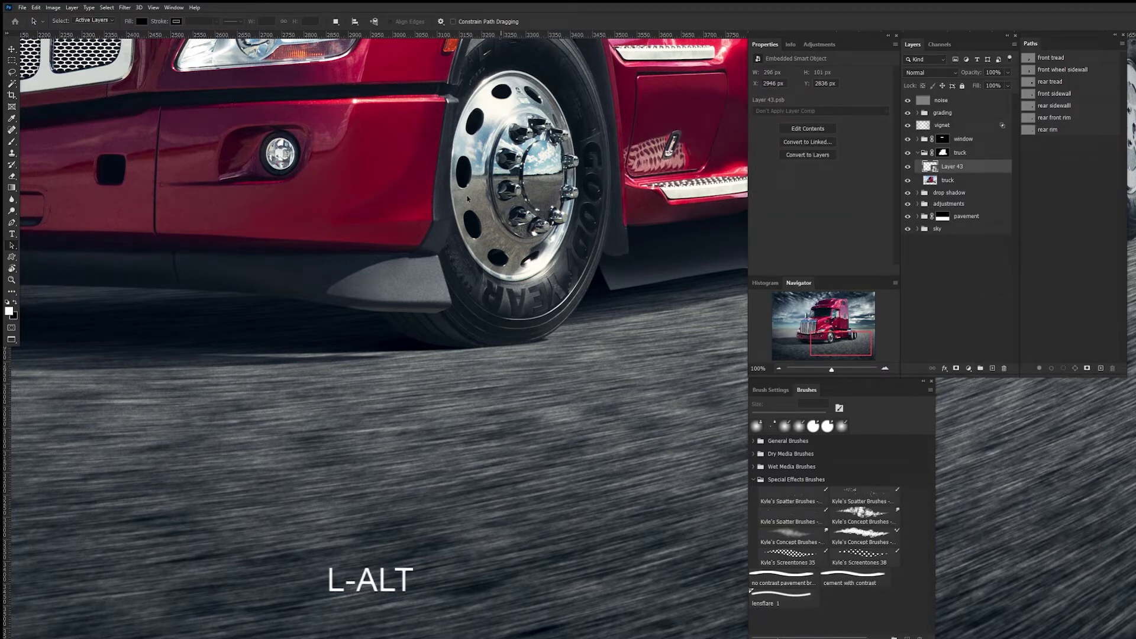
left_click(125, 8)
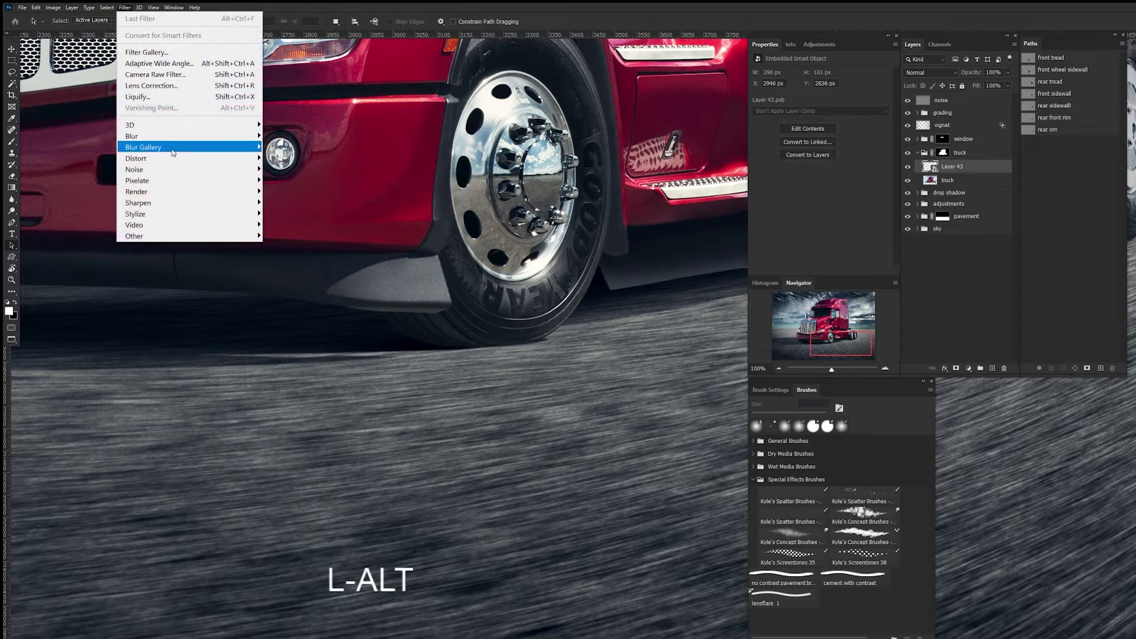
mouse_move(175, 150)
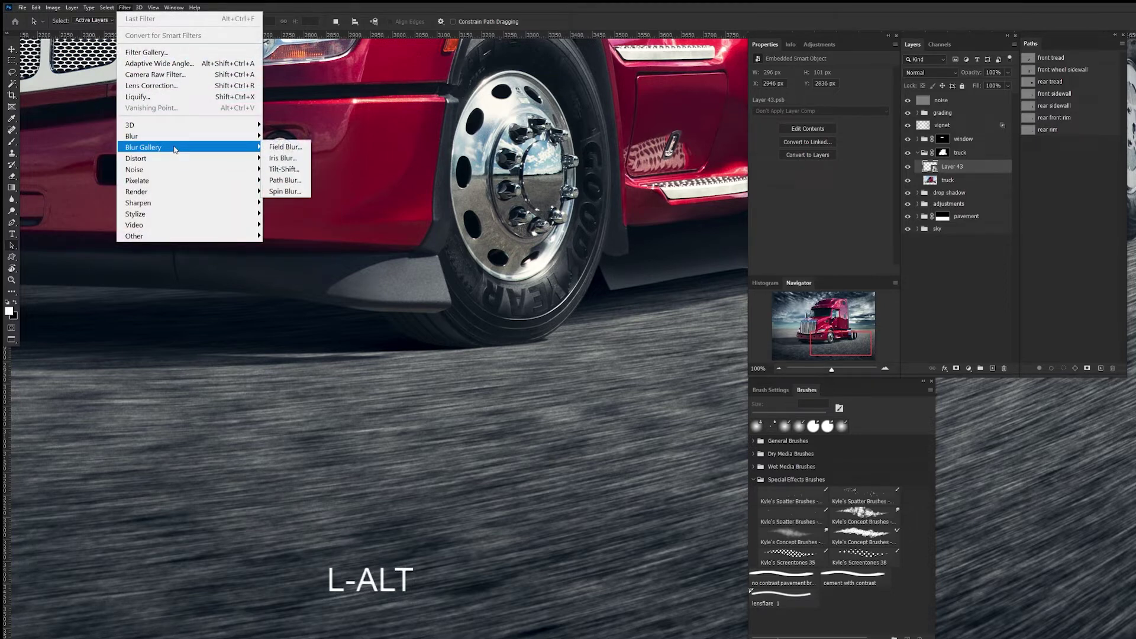
left_click(289, 180)
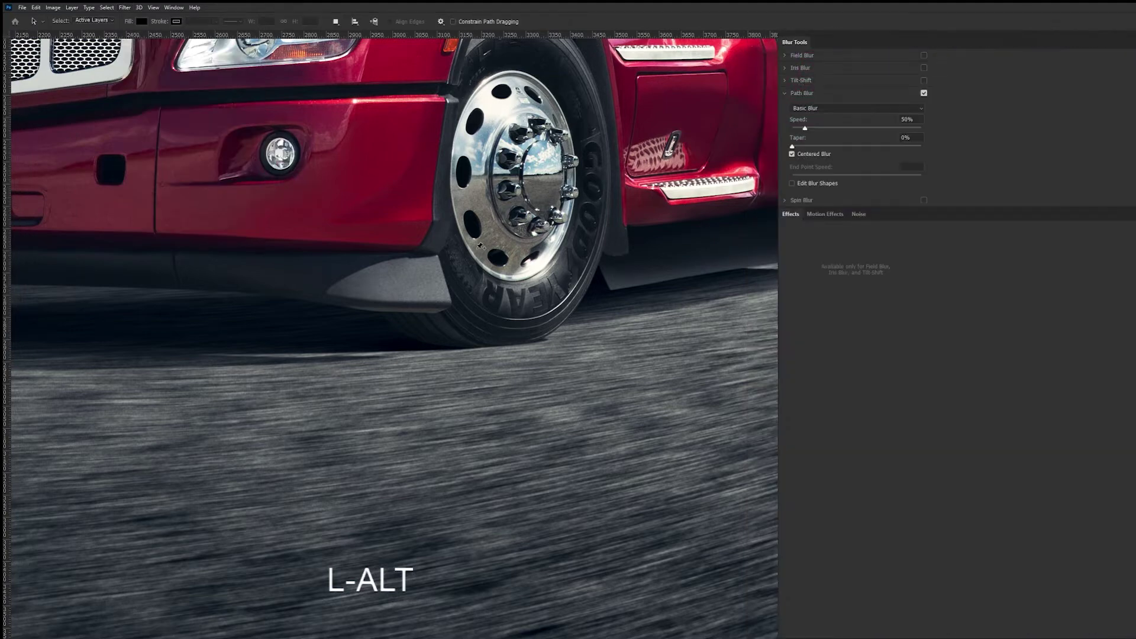
- Turn off the blur preview and move the blur path's start and end points down to the front tire
scroll(481, 246, "down", 3)
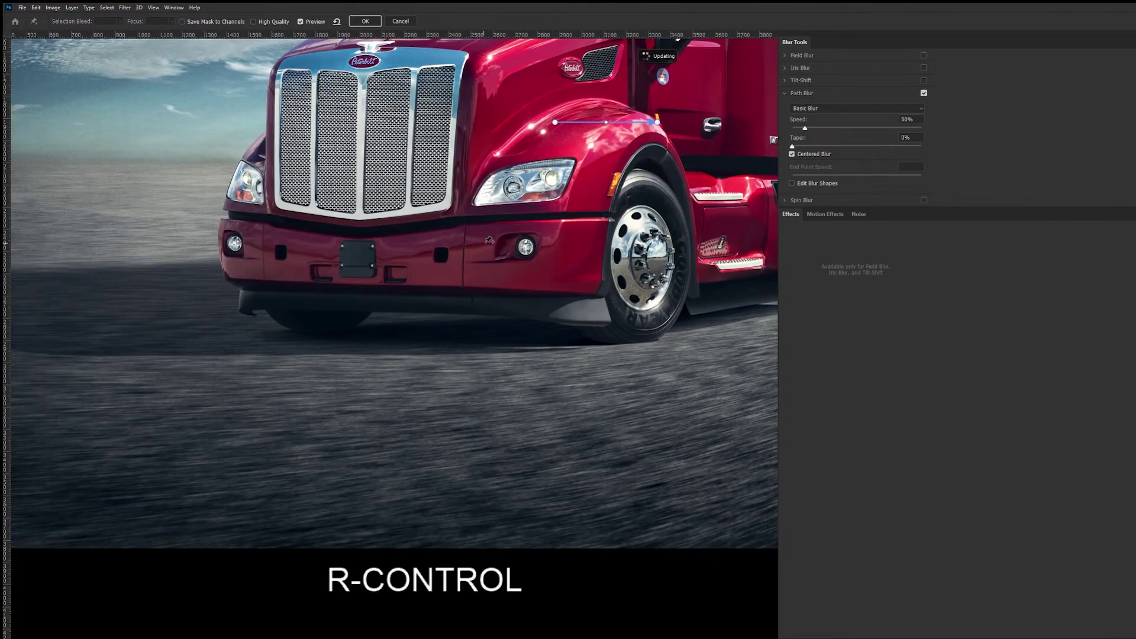
key("space")
left_click_drag(490, 239, 361, 364)
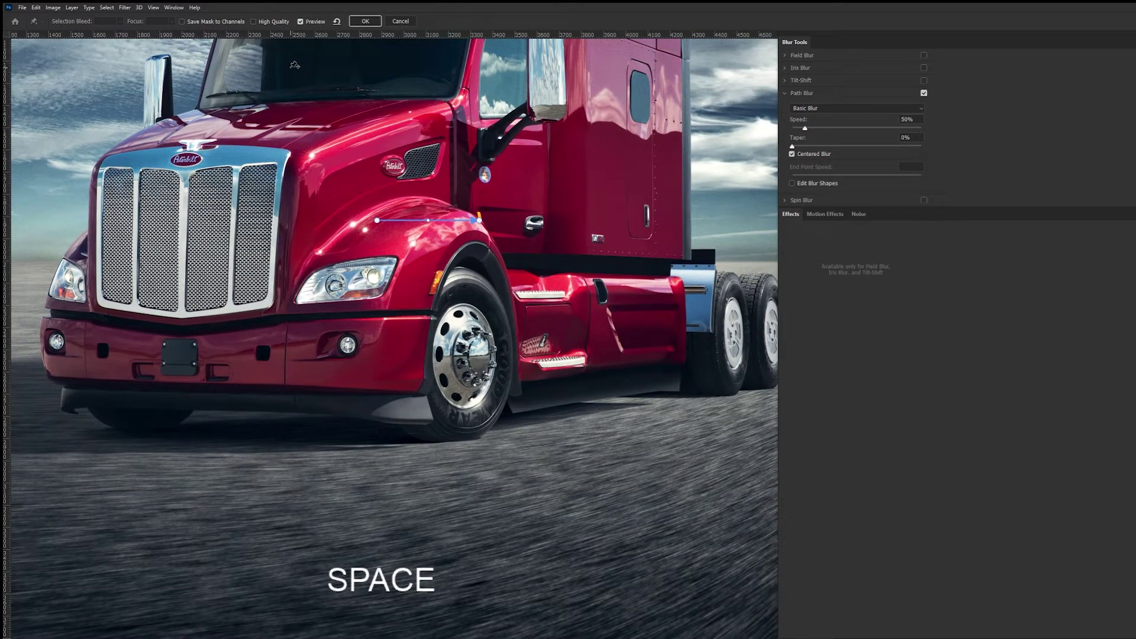
left_click(300, 21)
left_click_drag(377, 222, 405, 409)
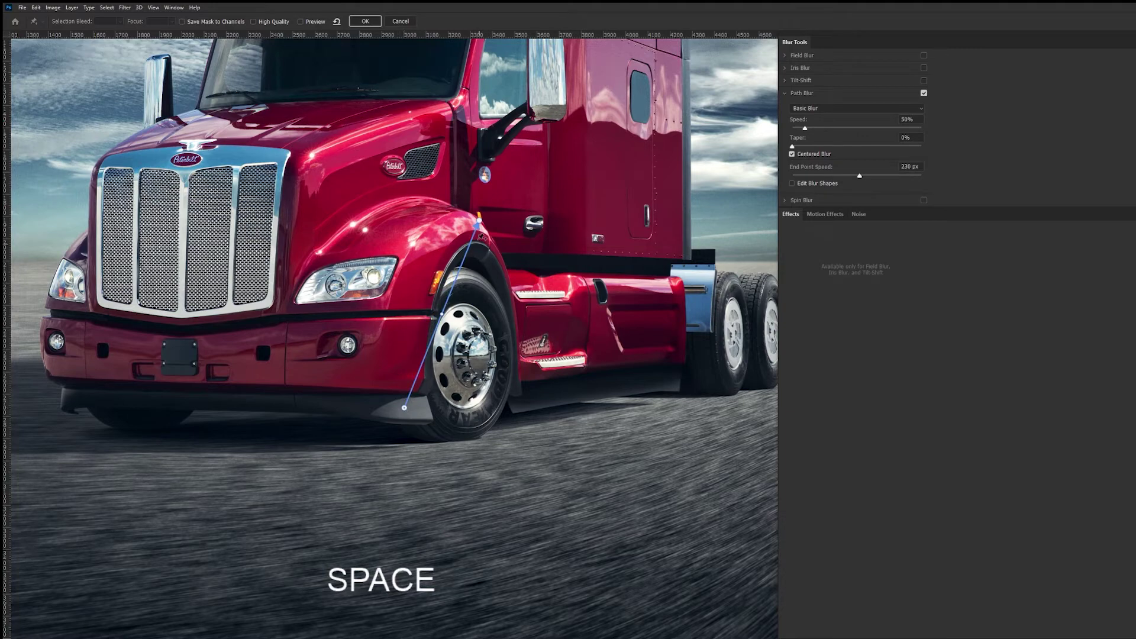
left_click_drag(479, 221, 435, 453)
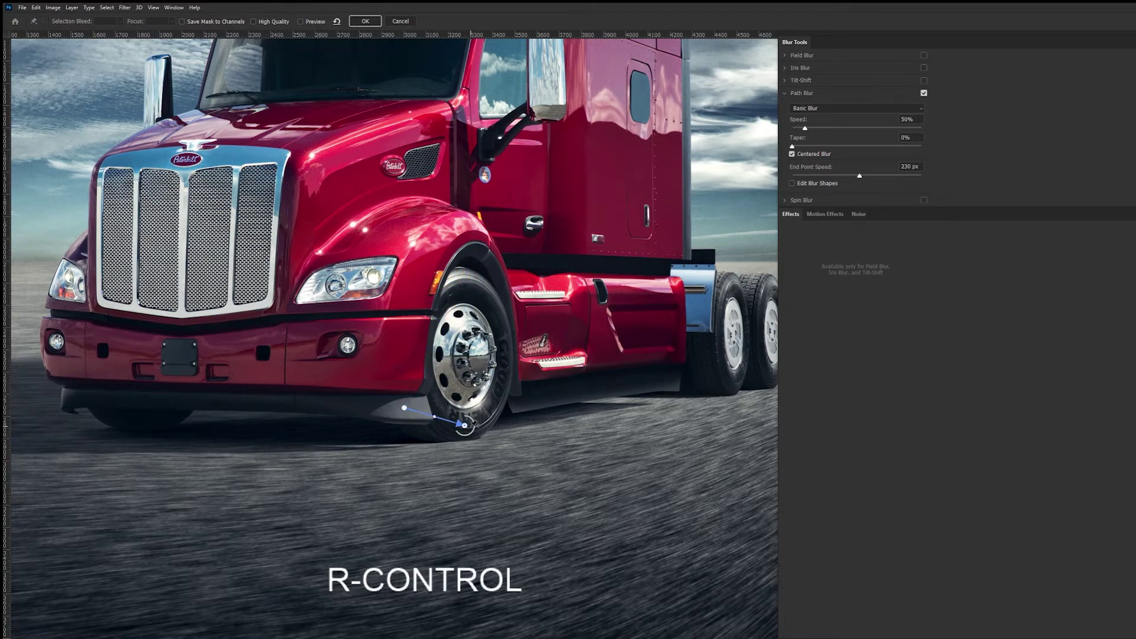
- Reposition the blur path's end point at the bottom of the front tire so the path runs diagonally along the tread
left_click(455, 437, "ctrl")
left_click(464, 432, "ctrl")
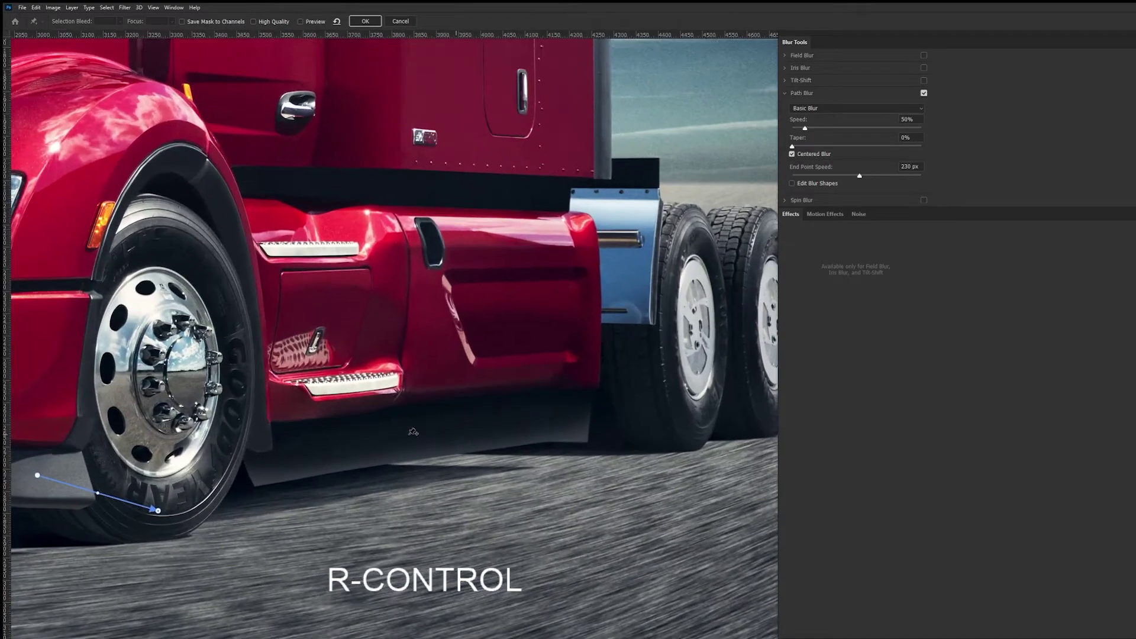
left_click_drag(189, 481, 421, 324)
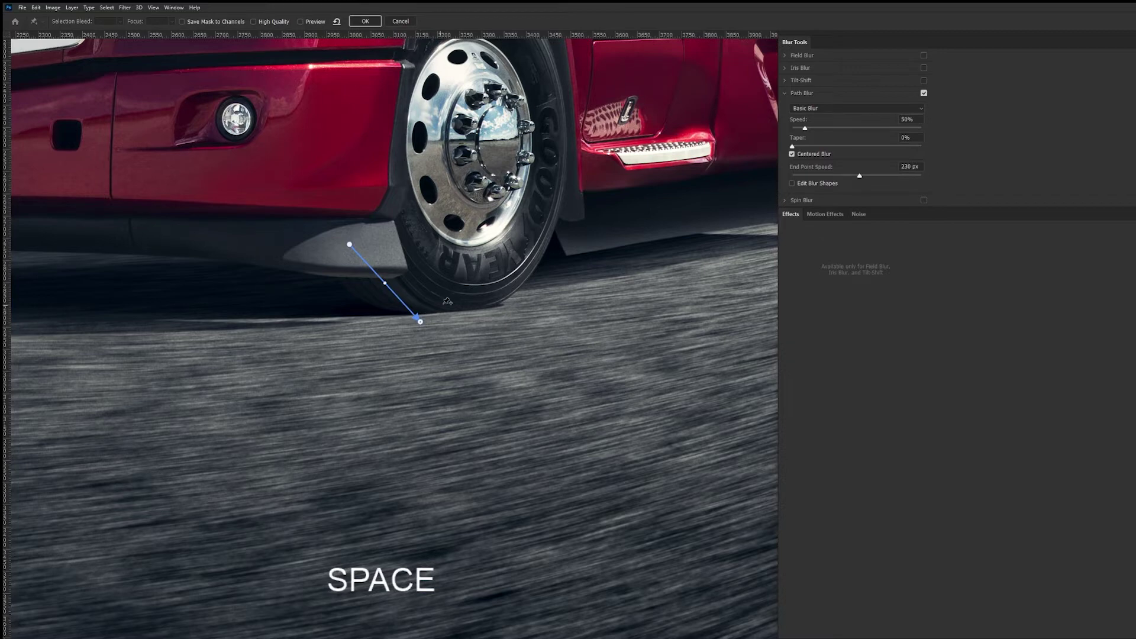
- Shorten the blur path at its start, bend its midpoint to follow the front tire tread's curve, and fine-tune both end points
left_click(740, 340, "ctrl")
left_click_drag(219, 259, 662, 332)
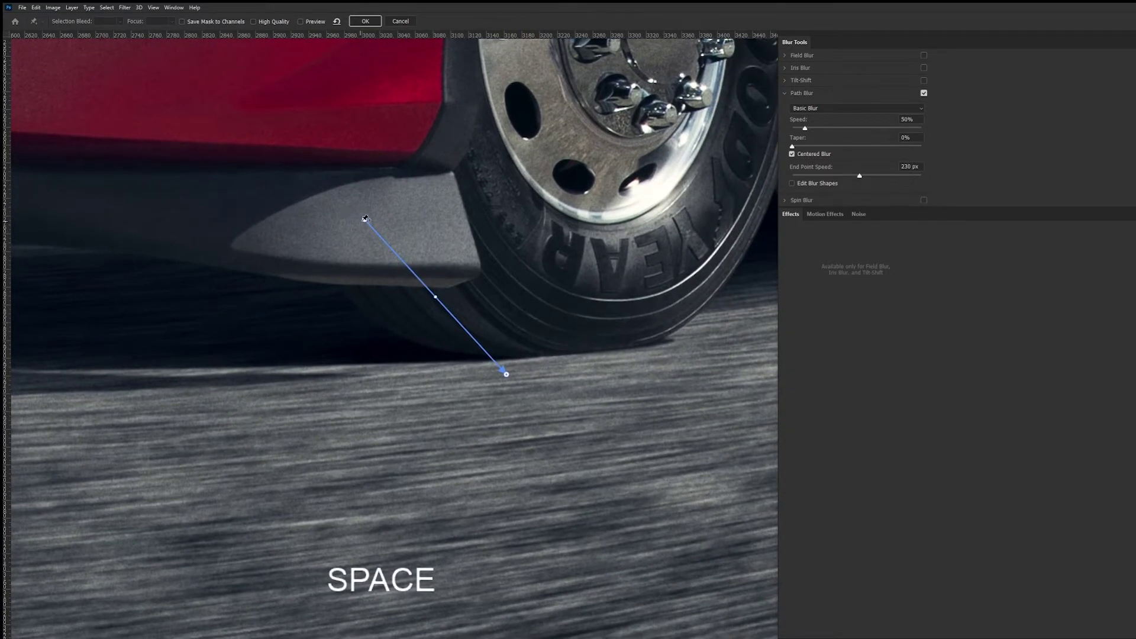
left_click_drag(365, 221, 406, 289)
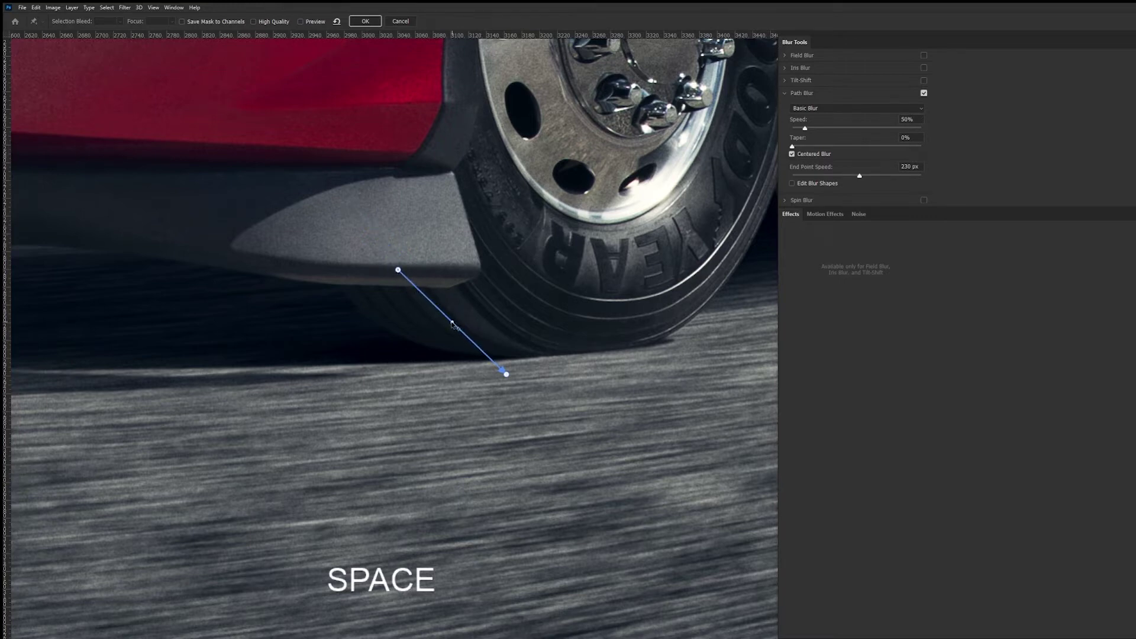
mouse_move(453, 324)
left_mouse_down()
mouse_move(419, 316)
mouse_move(439, 294)
mouse_move(436, 323)
left_mouse_up()
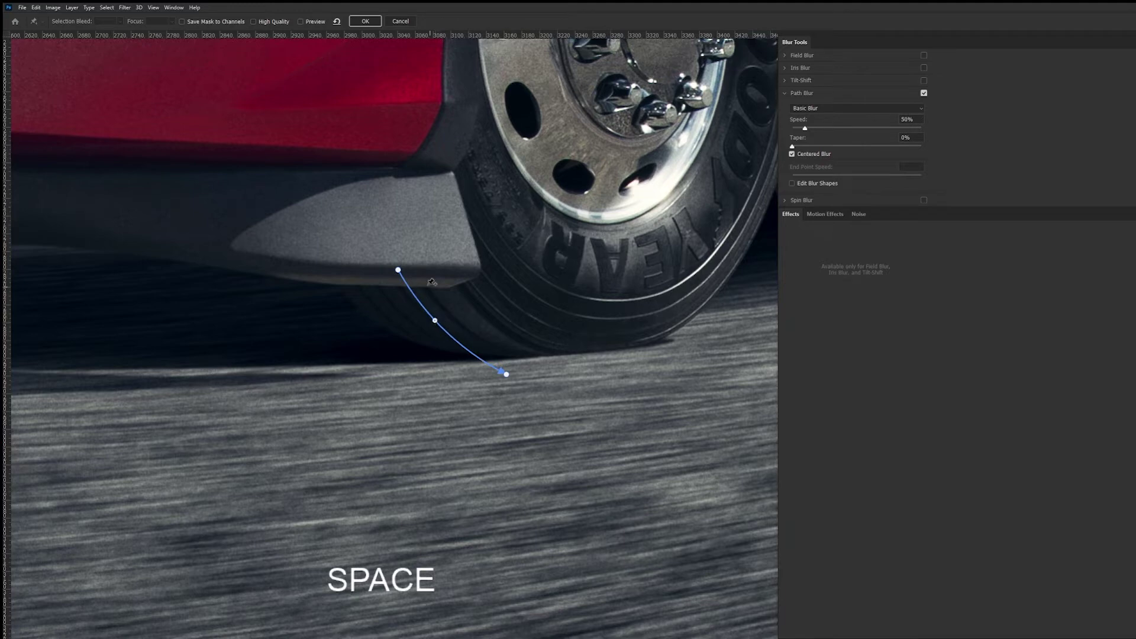
left_click_drag(398, 271, 394, 271)
left_click_drag(506, 374, 512, 368)
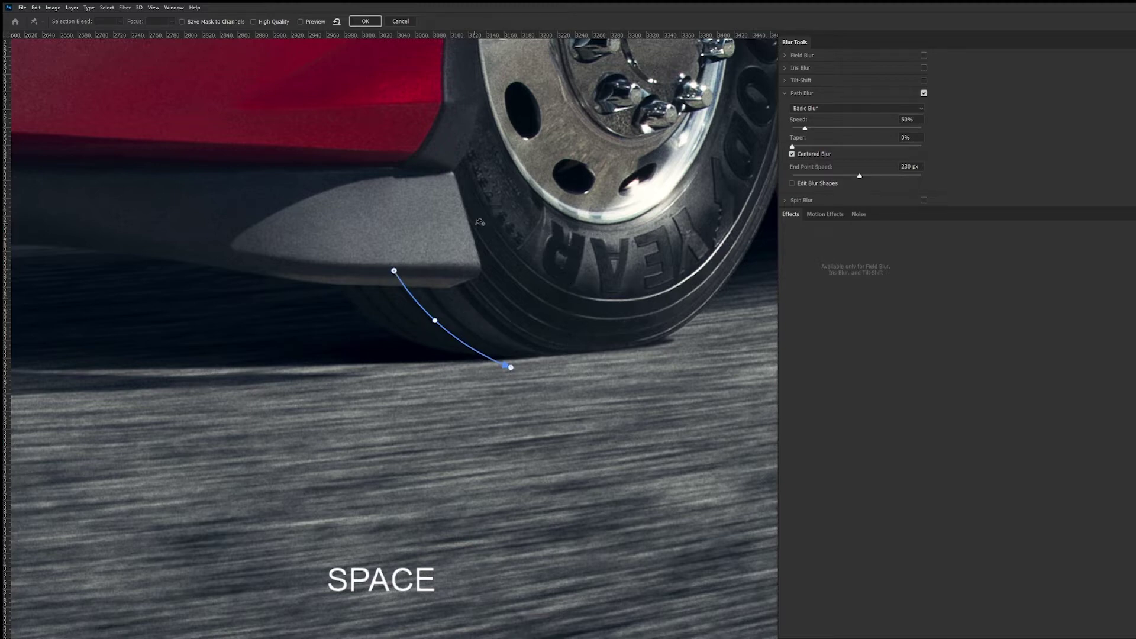
- Set the end point speed to 30 px at both ends of the blur path
key("Tab")
type("30")
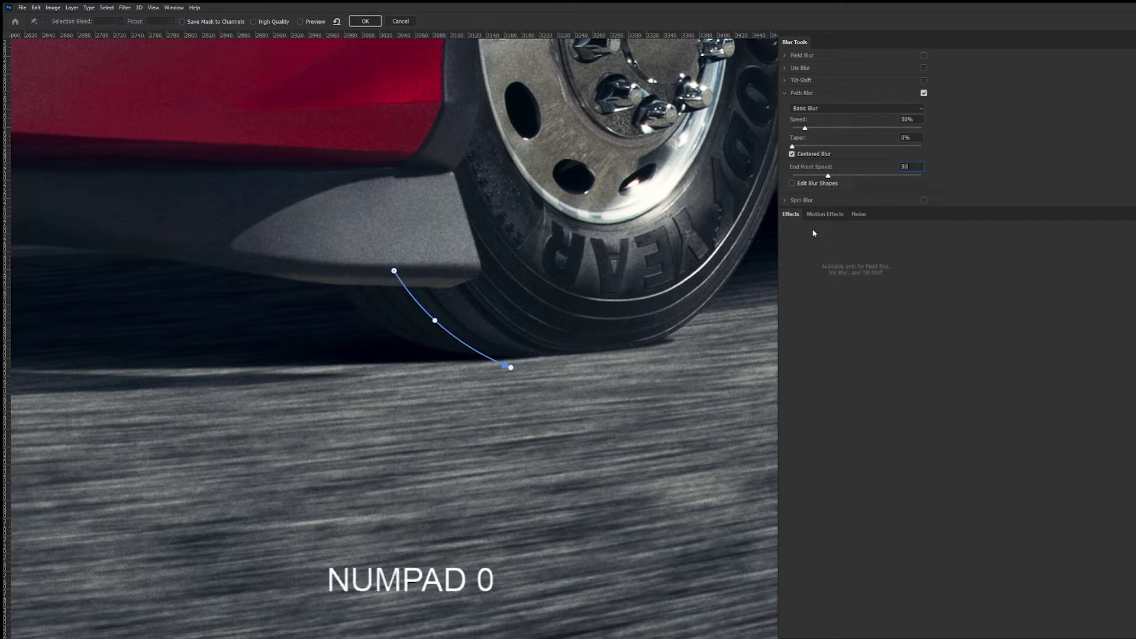
left_click(512, 367)
left_click_drag(919, 167, 889, 179)
type("30")
key("Return")
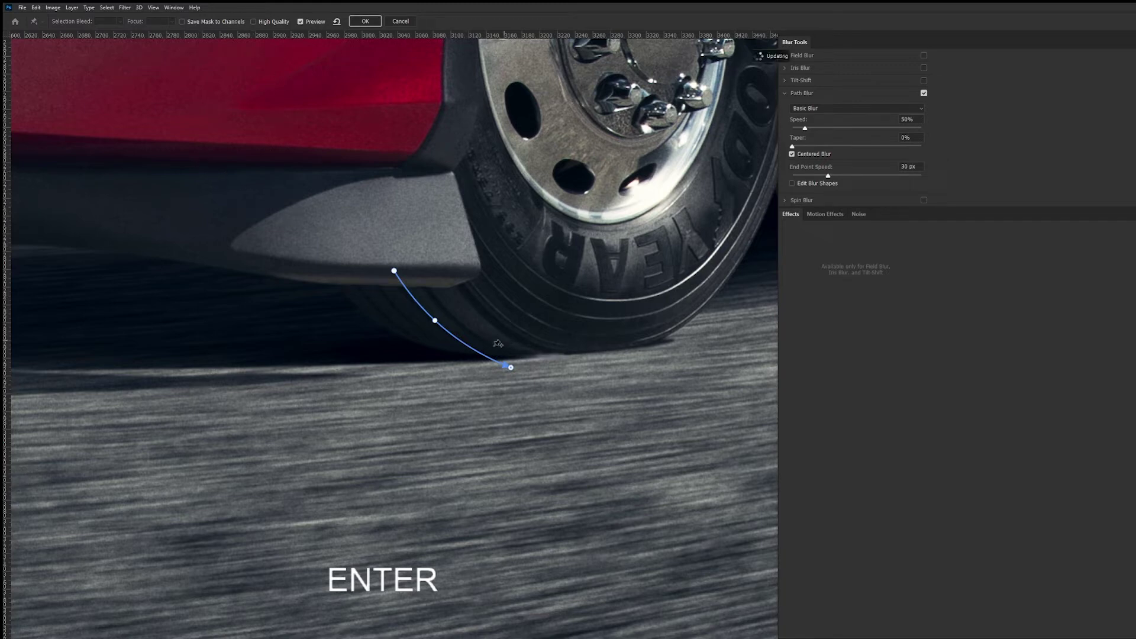
- Compare the tread with the blur preview on and off, and apply the Path Blur filter
left_click(300, 22)
left_click(301, 22)
left_click(301, 22)
left_click(301, 22)
left_click(301, 22)
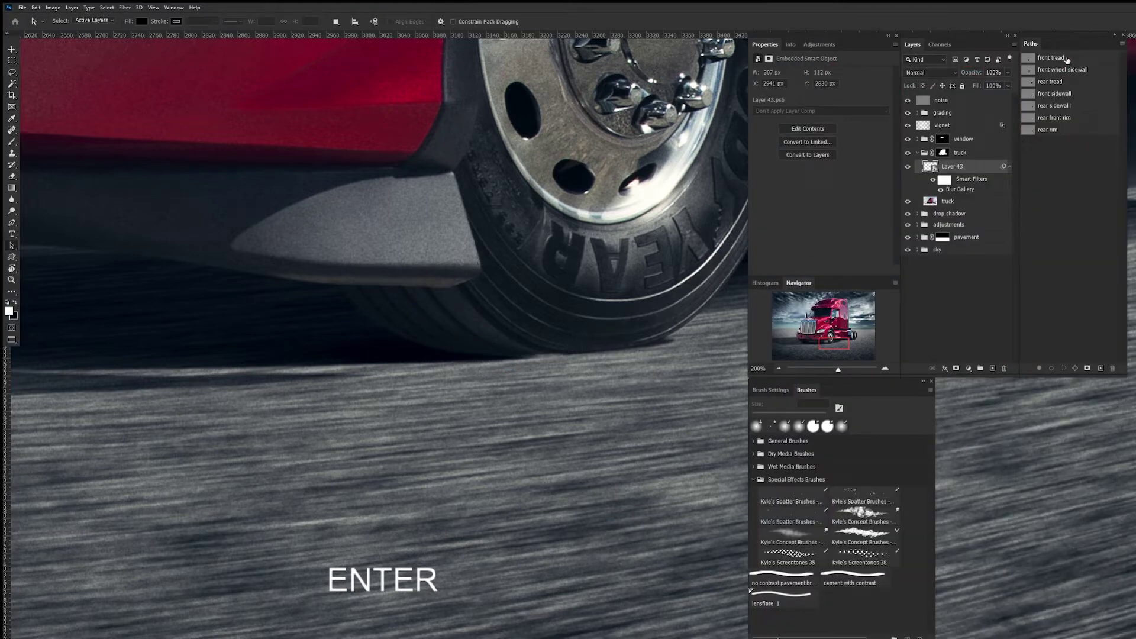
- Load the front tread path as a selection and add it as a layer mask to the blurred tread layer
left_click(1060, 57)
key("a")
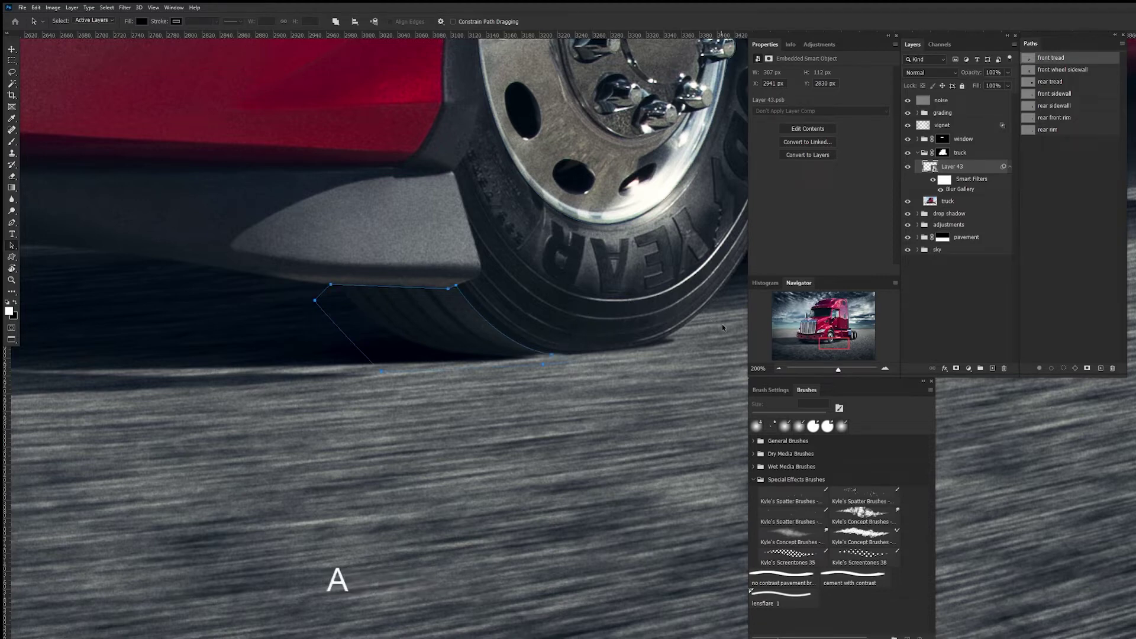
left_click(1053, 368)
left_click(1085, 256)
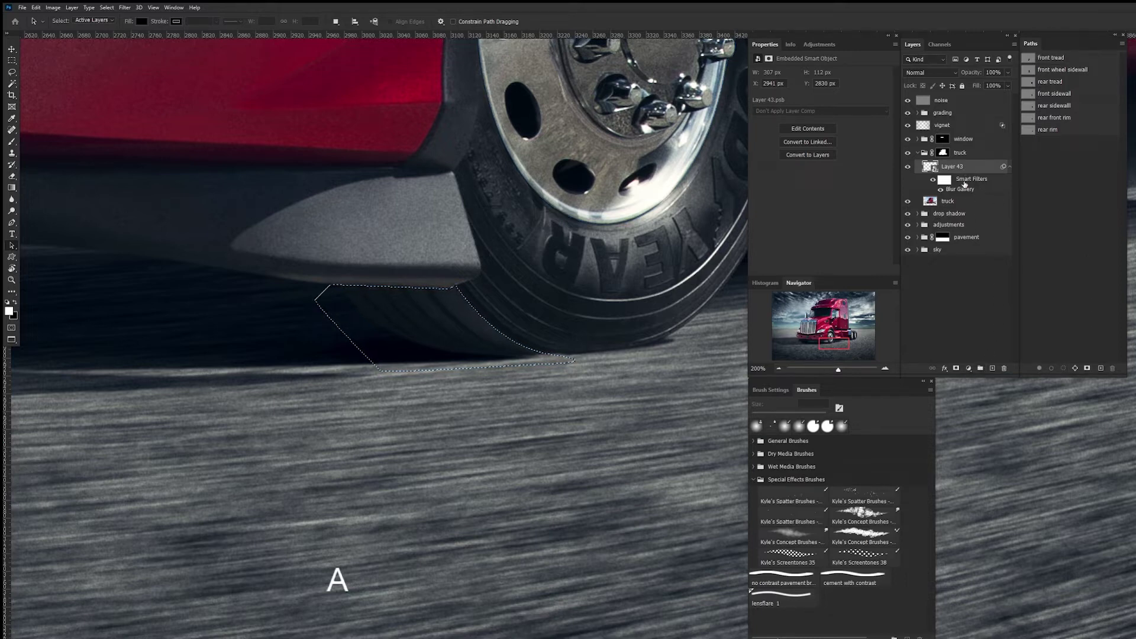
left_click(955, 368)
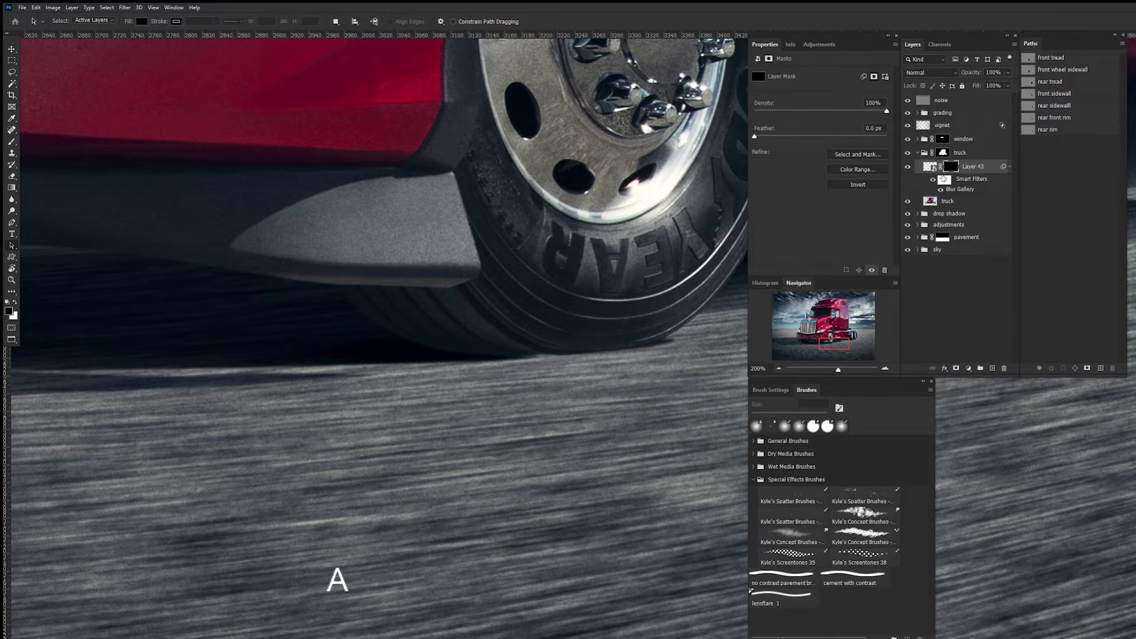
- Compare the tire with and without the blurred tread layer, and check its mask coverage with the mask overlay
left_click(908, 167)
left_click(908, 166)
left_click(908, 168)
left_click(908, 168)
left_click(909, 169)
left_click(908, 167)
key("x")
key("backslash")
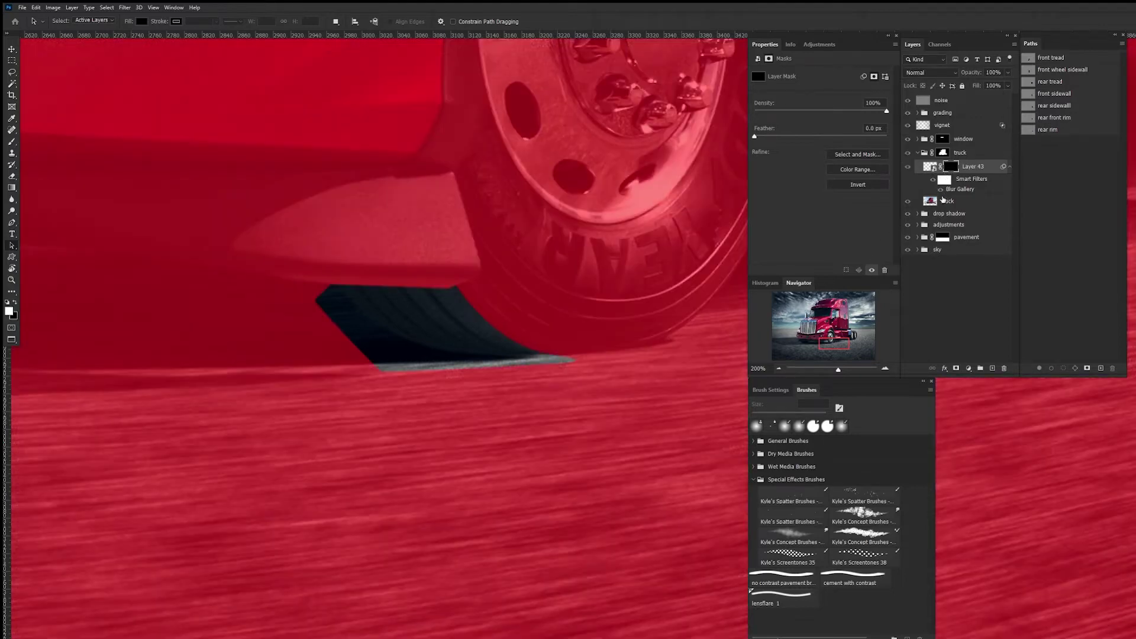
key("x")
key("backslash")
- Paint black on the tread layer's mask at the tire's lower edge with a 7 px brush at 100% flow
key("b")
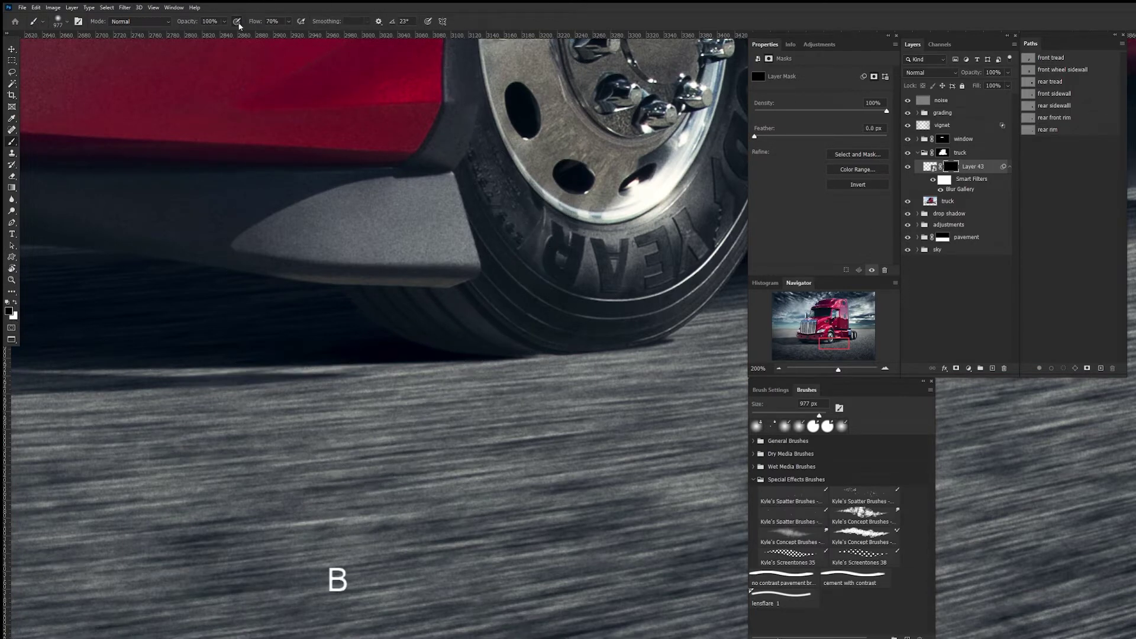
left_click_drag(288, 21, 303, 33)
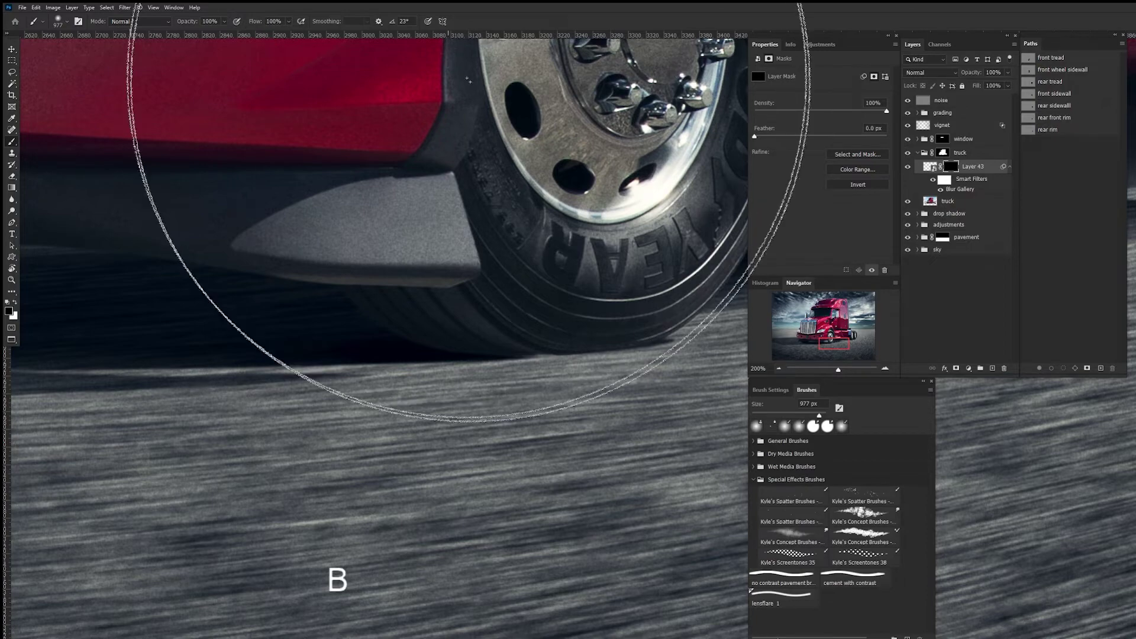
right_click(558, 361, "alt")
left_click_drag(558, 361, 175, 363)
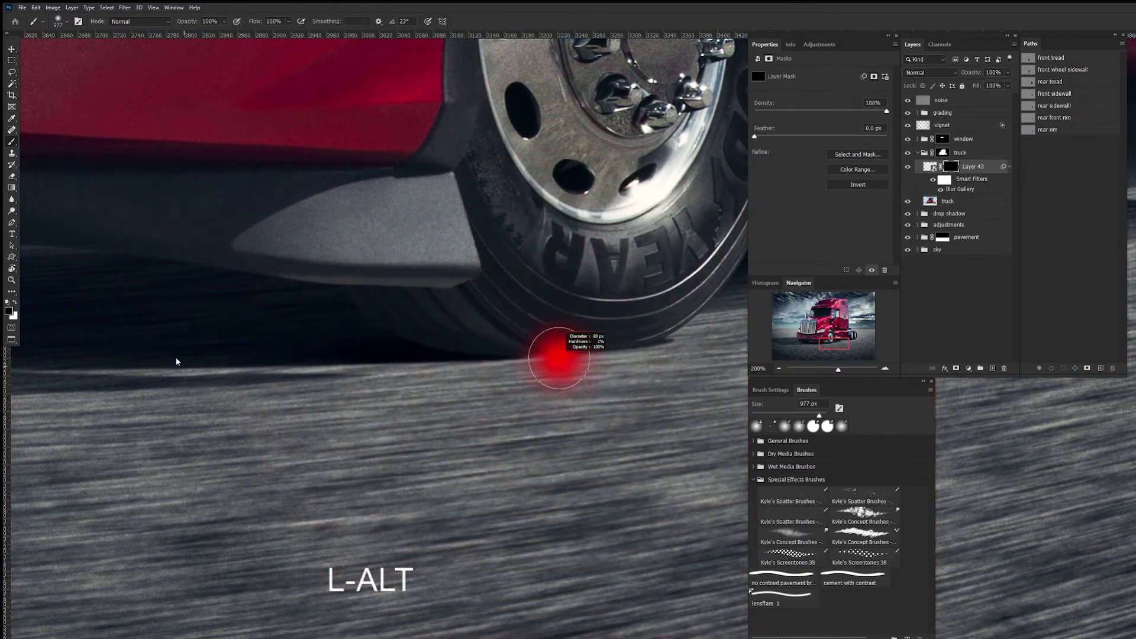
mouse_move(529, 359)
left_mouse_down()
mouse_move(502, 364)
mouse_move(552, 354)
left_mouse_up()
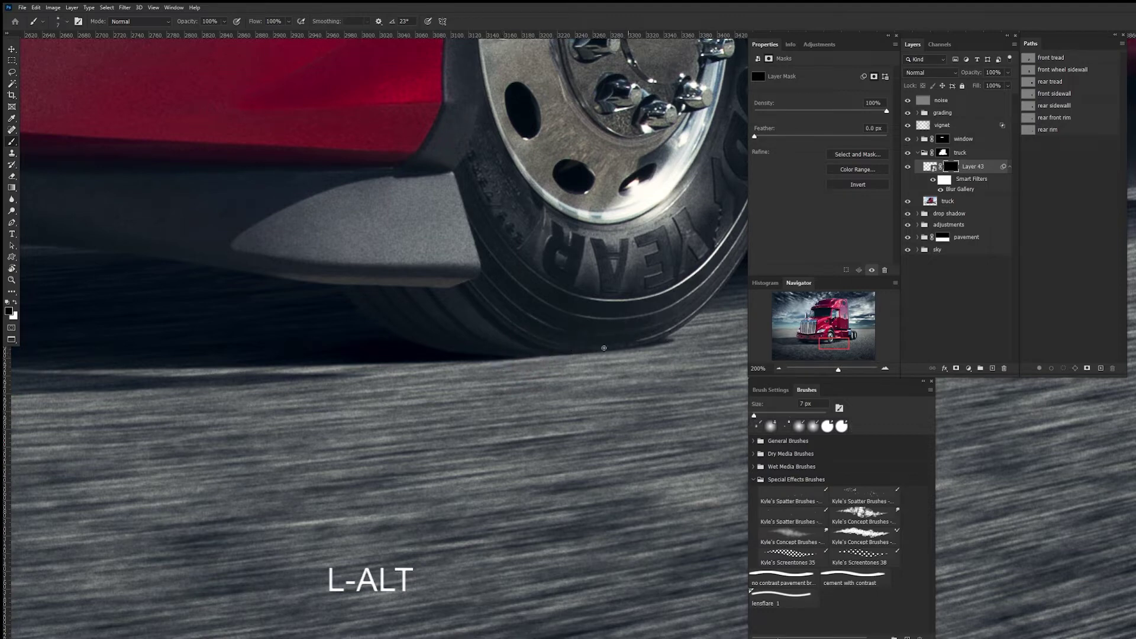
- Rename the blurred tread smart object layer as "front tread"
key("space")
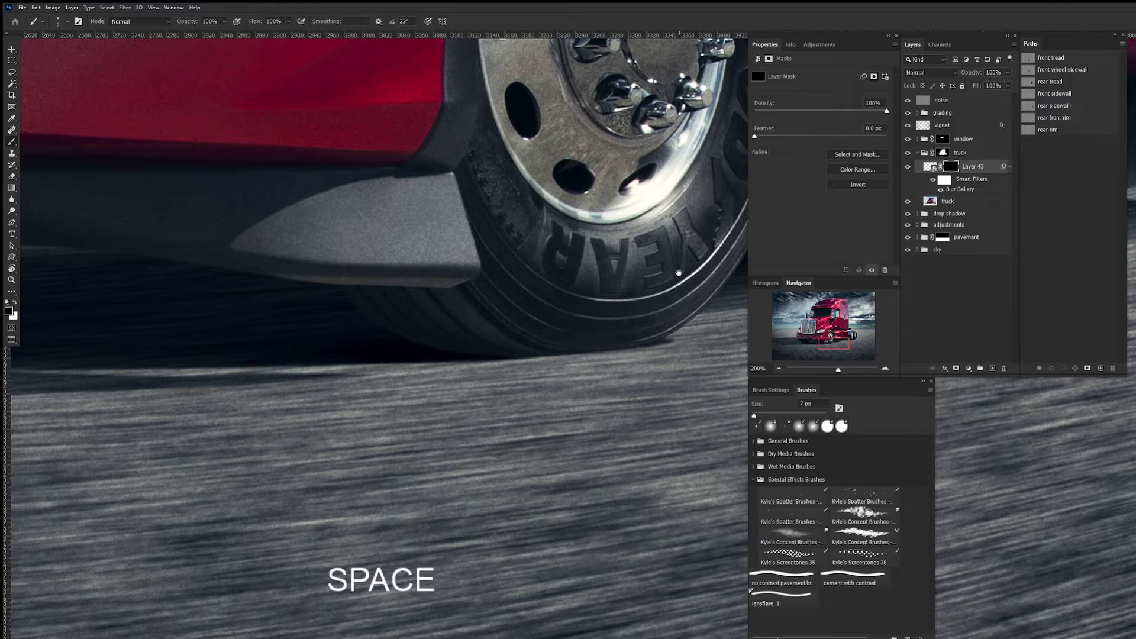
left_click_drag(669, 306, 593, 304)
double_click(975, 168)
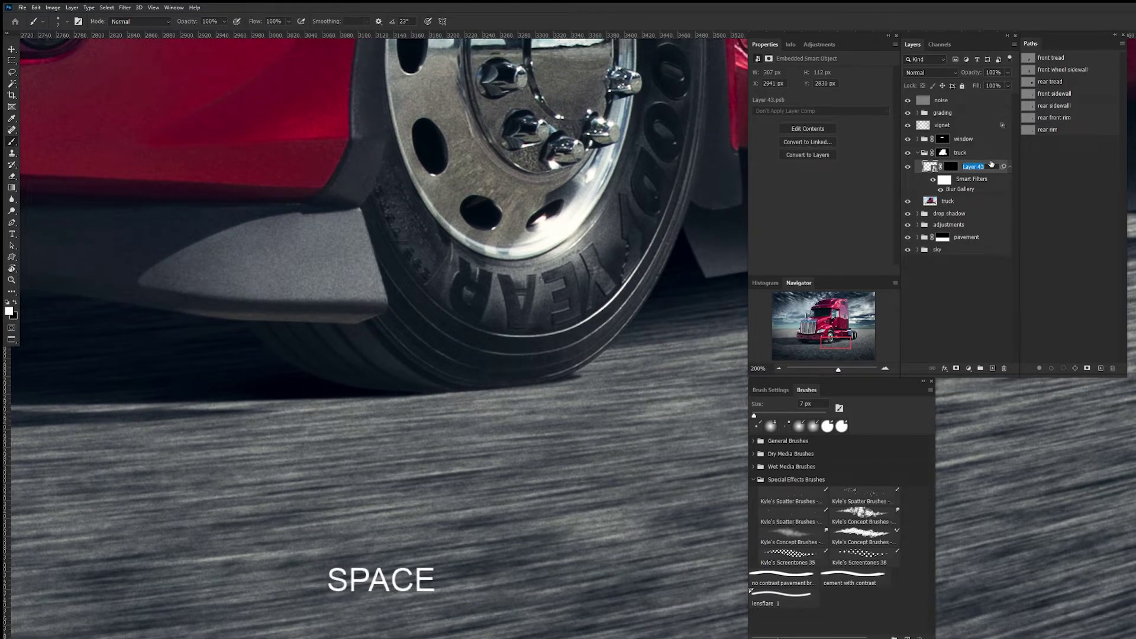
type("front tread")
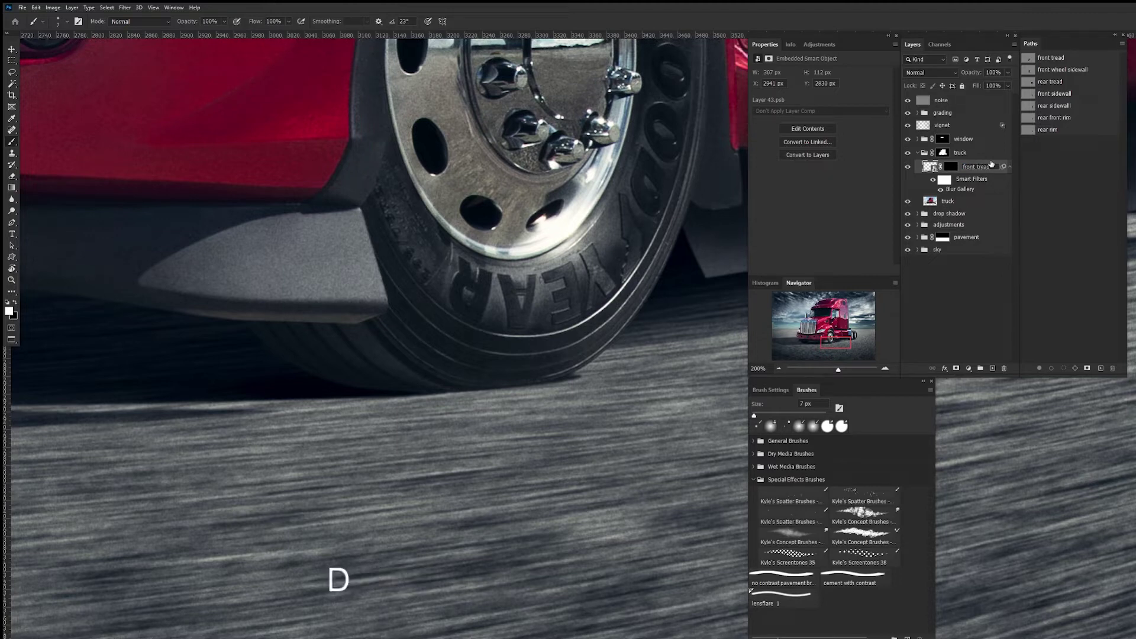
key("Return")
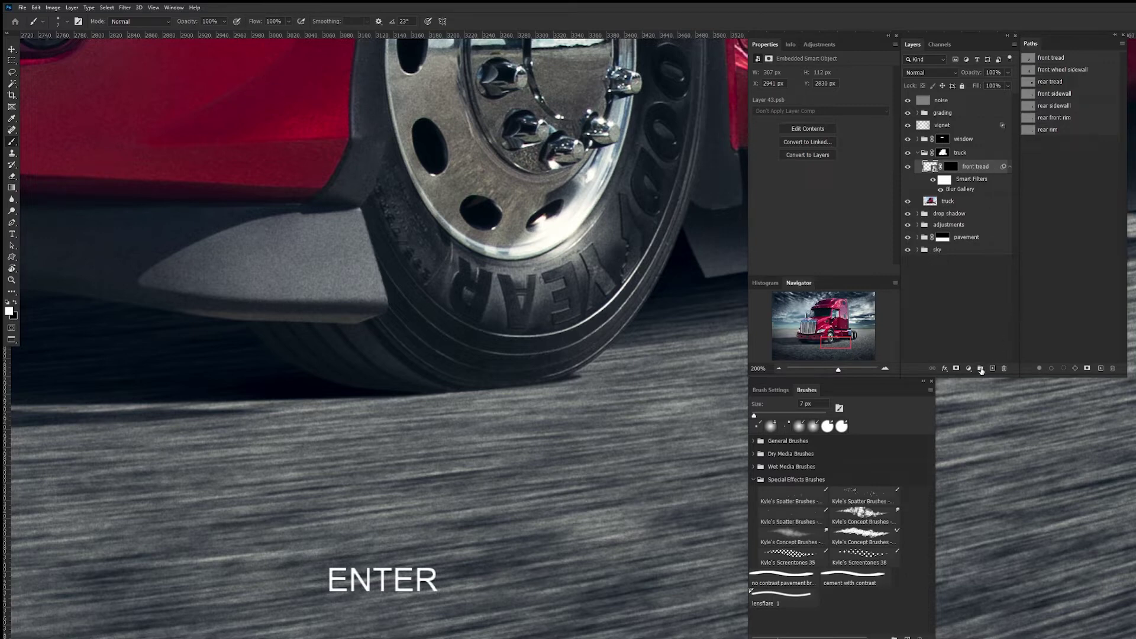
- Create a group named "wheel spins" inside the truck group, place the front tread layer in it, and collapse it
left_click(981, 370)
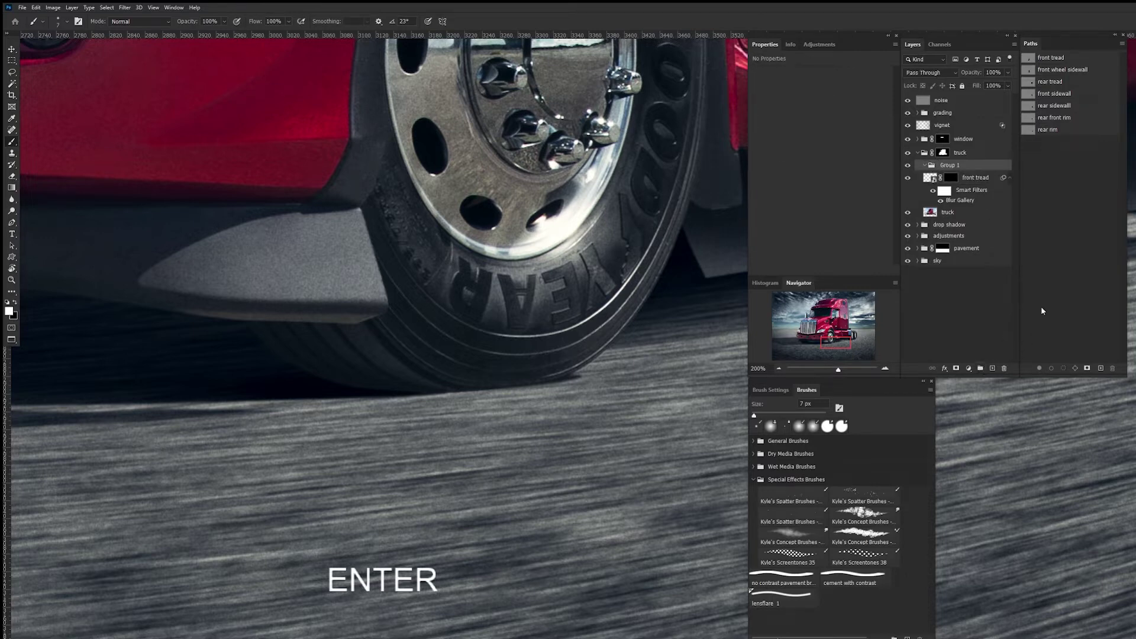
double_click(950, 165)
type("whe")
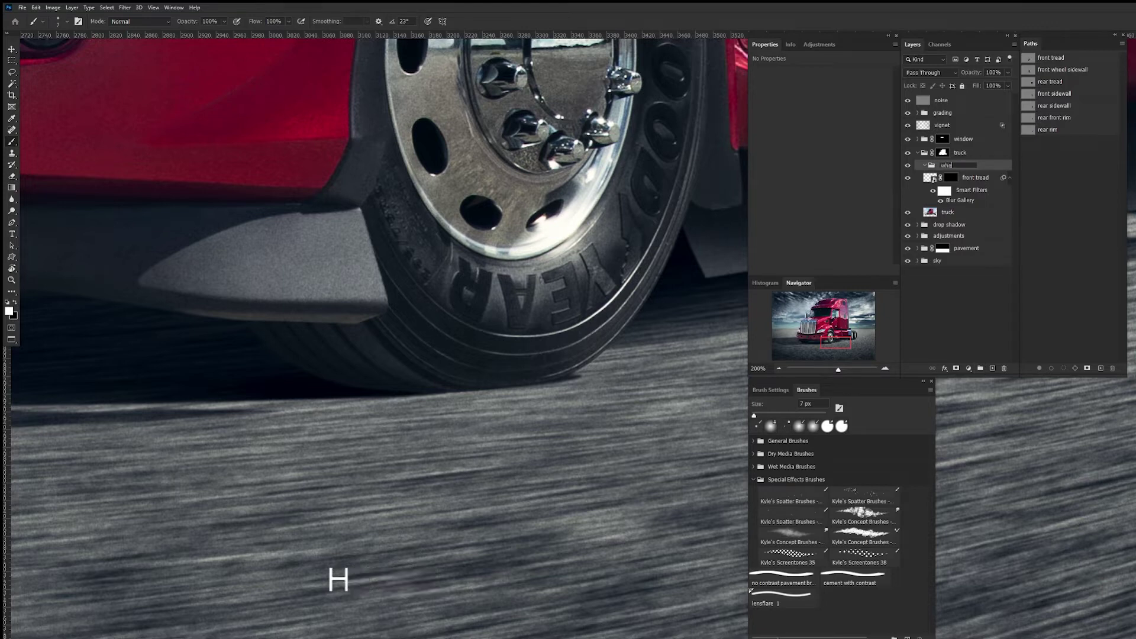
type("el spins")
key("Return")
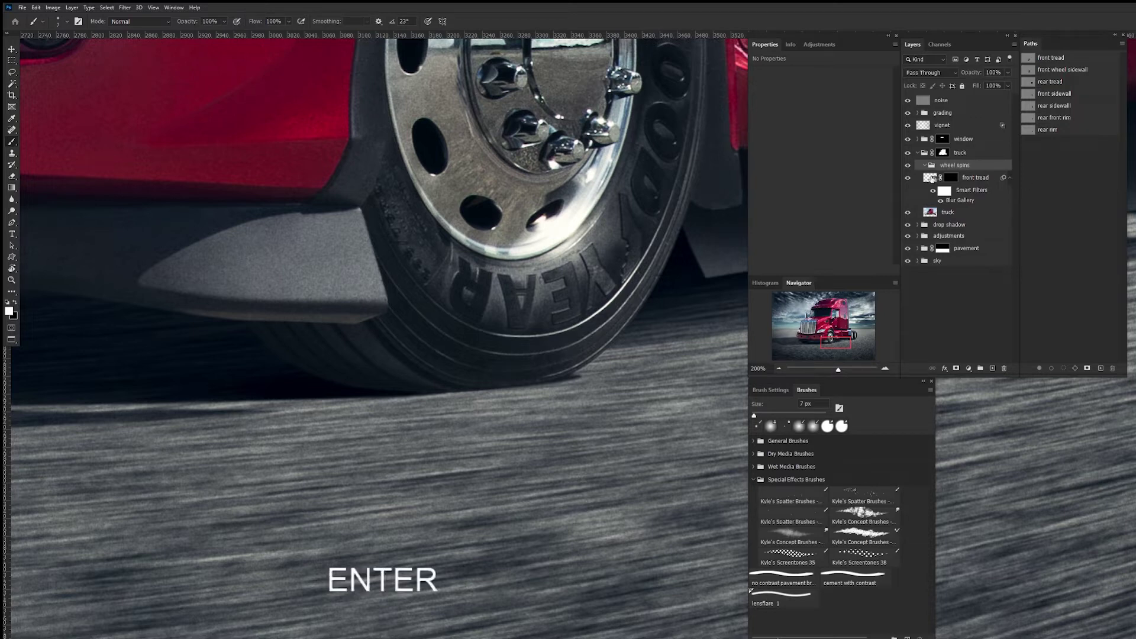
left_click_drag(931, 179, 926, 169)
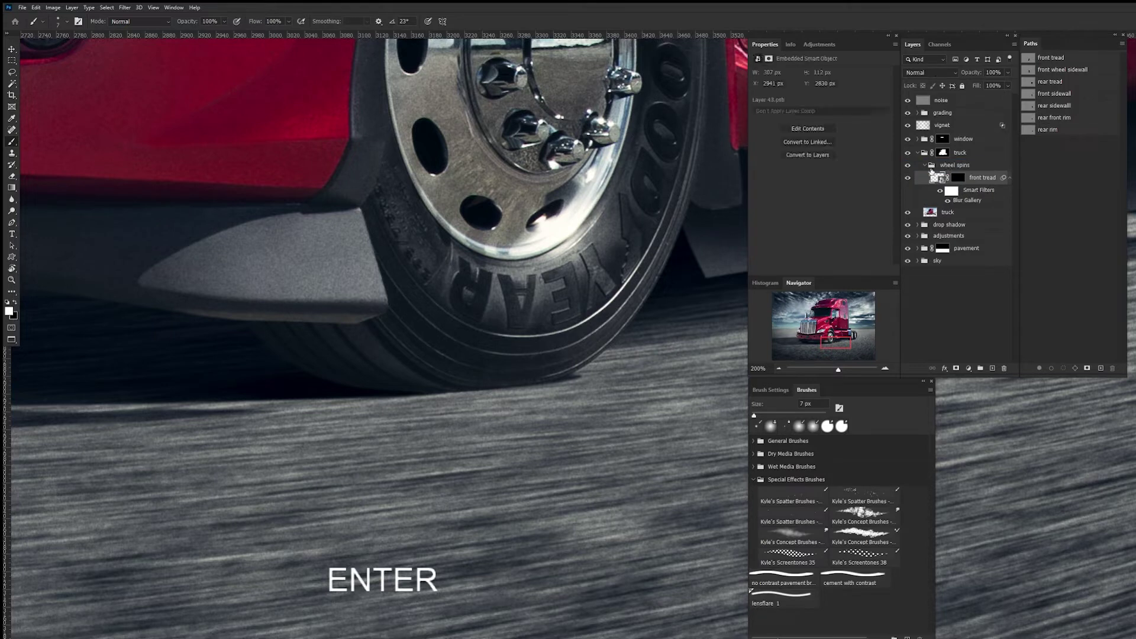
left_click(927, 168)
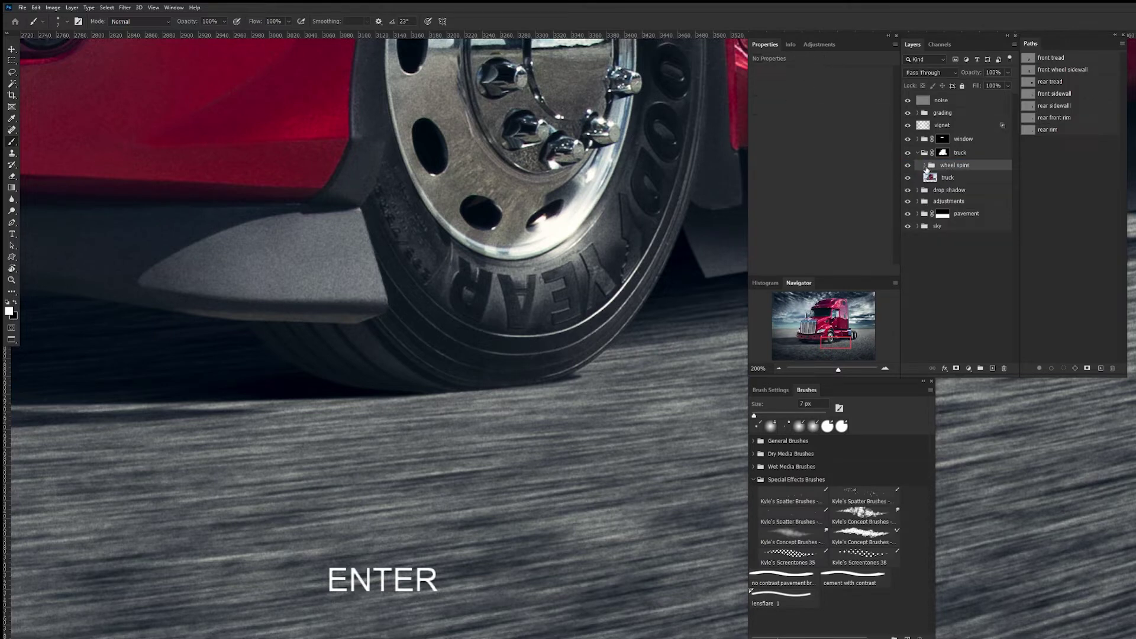
- With the truck layer active, check the front wheel sidewall path around the tire and load it as a selection
left_click(957, 178)
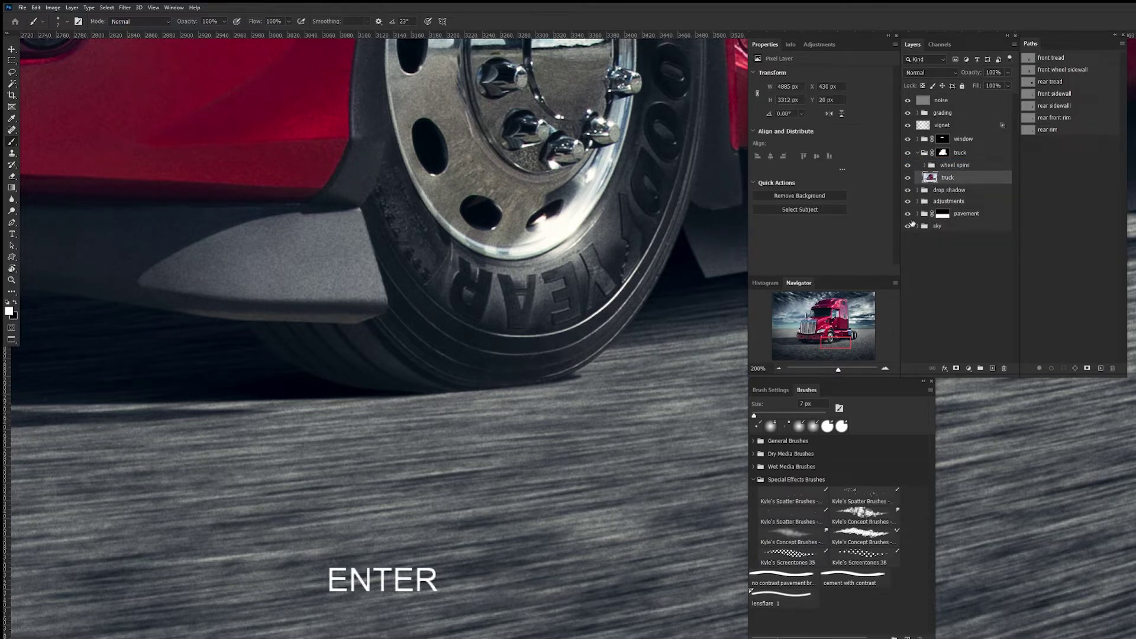
left_click_drag(626, 322, 605, 427)
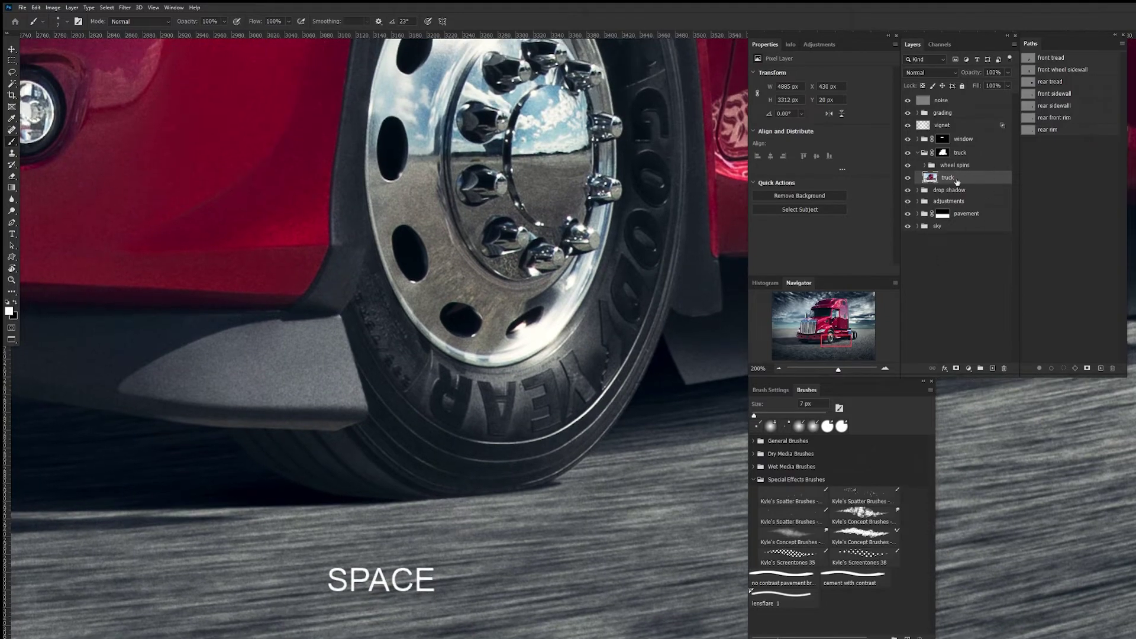
key("ctrl+minus")
left_click_drag(636, 306, 499, 340)
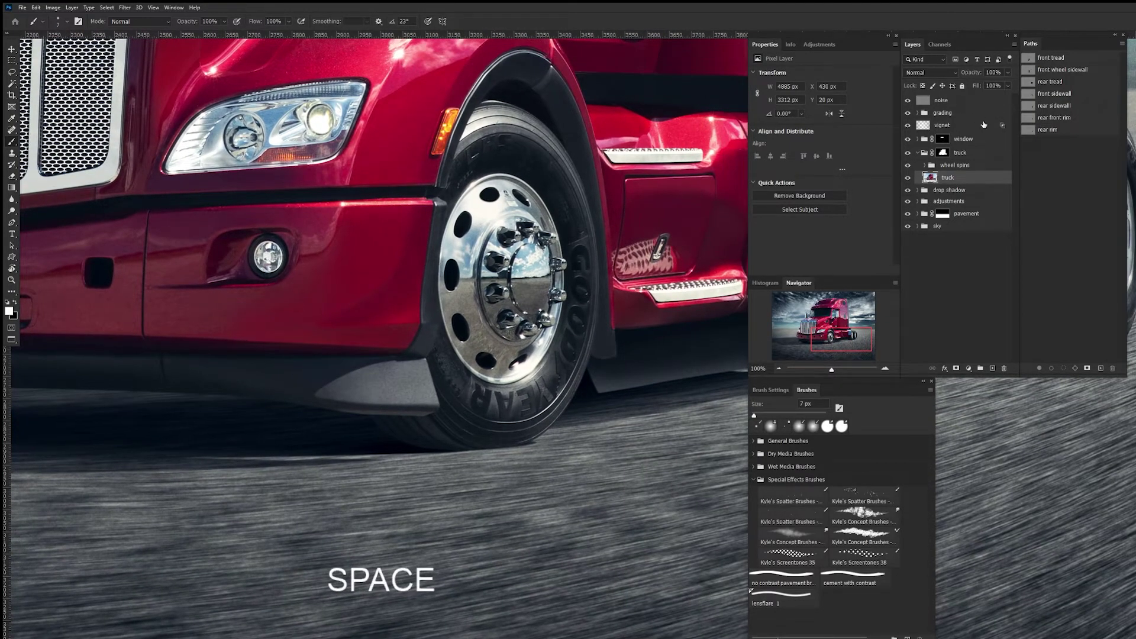
left_click(1050, 74)
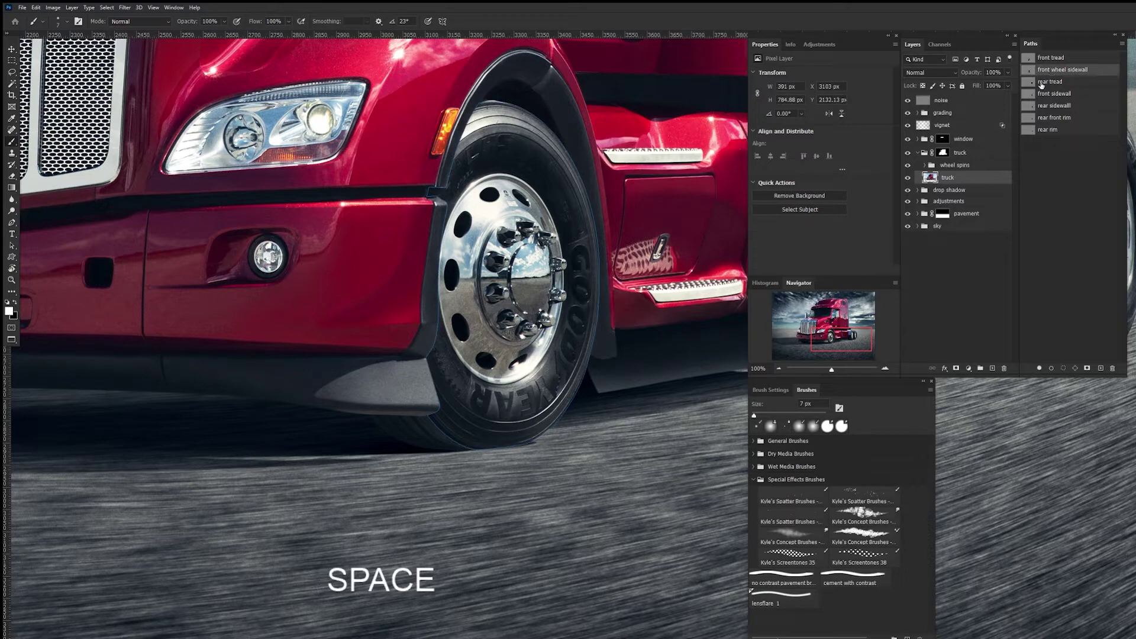
left_click(617, 371, "ctrl")
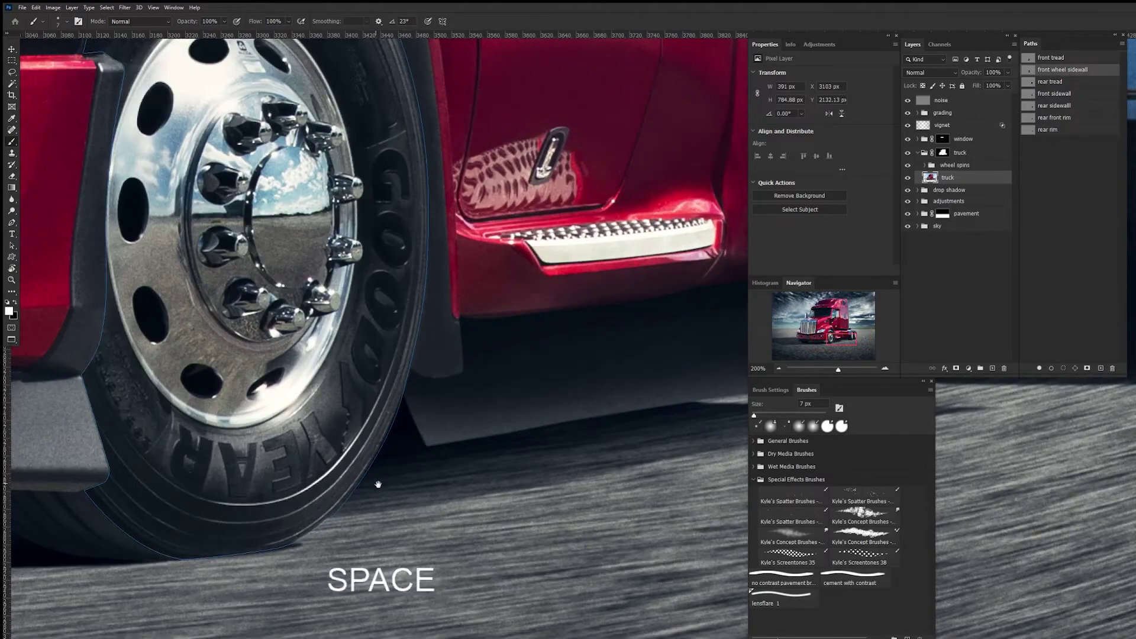
left_click_drag(376, 482, 510, 380)
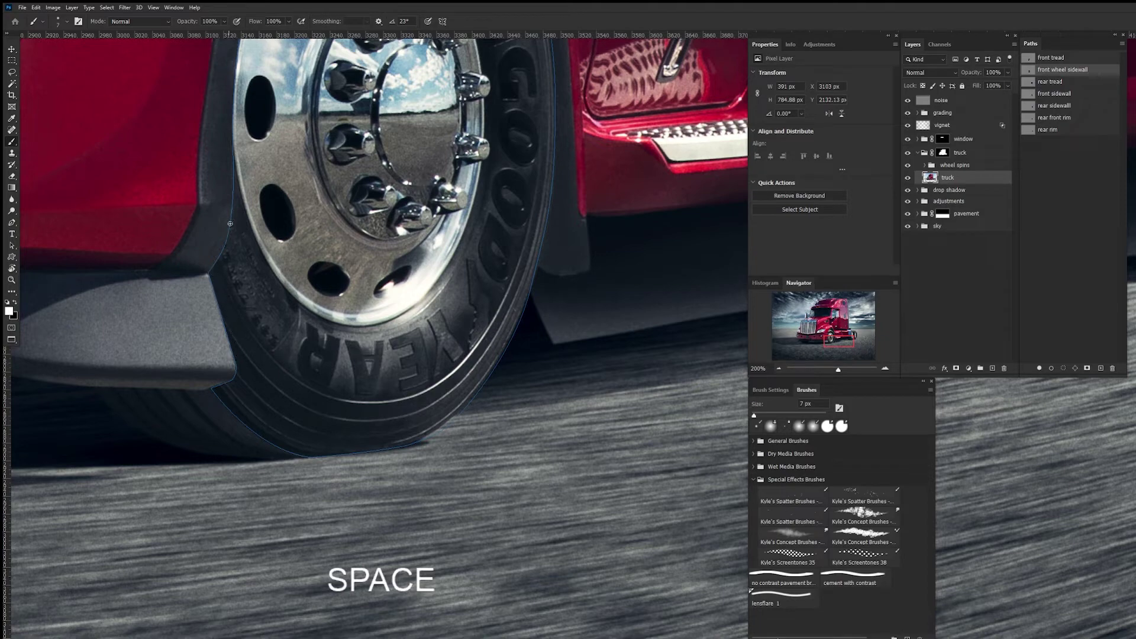
left_click_drag(239, 149, 314, 385)
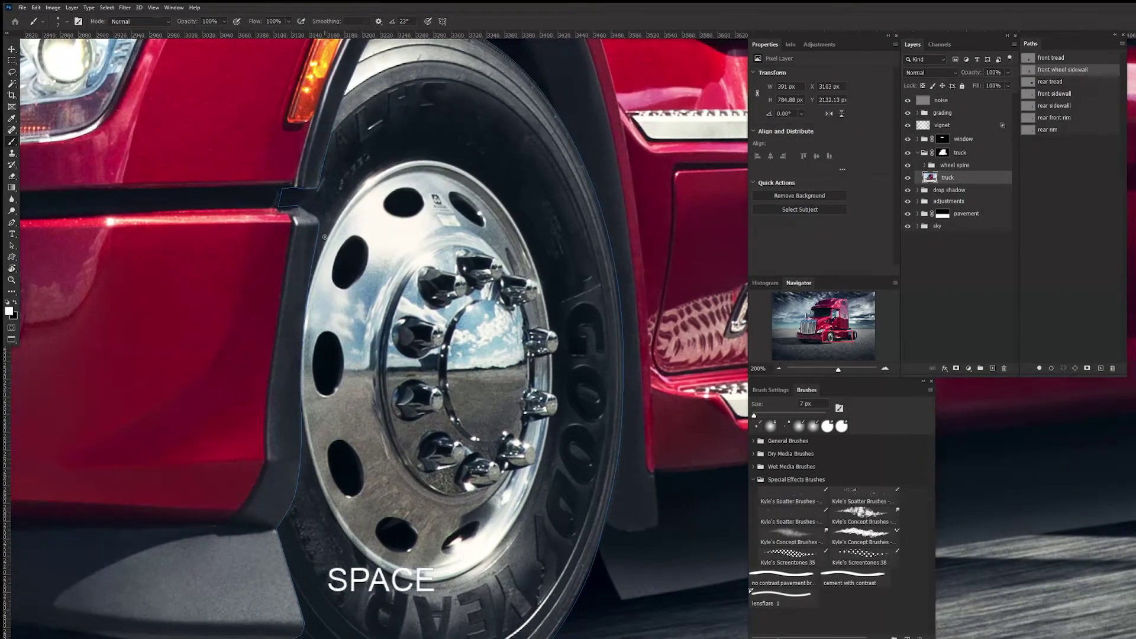
left_click_drag(367, 101, 290, 238)
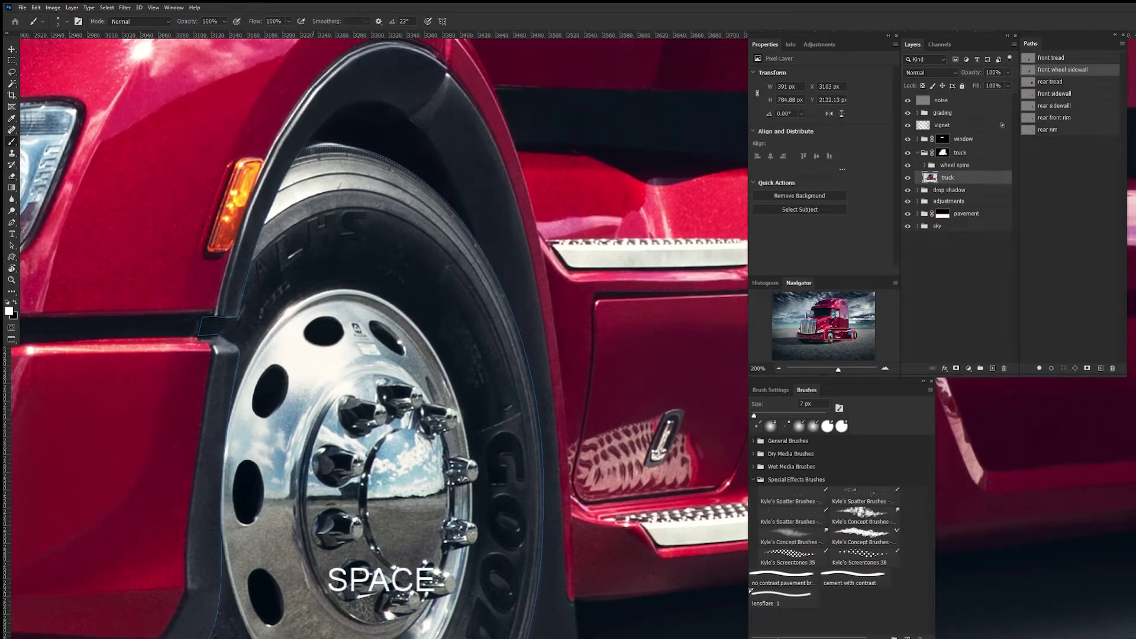
left_click_drag(558, 467, 561, 265)
scroll(734, 290, "down", 2)
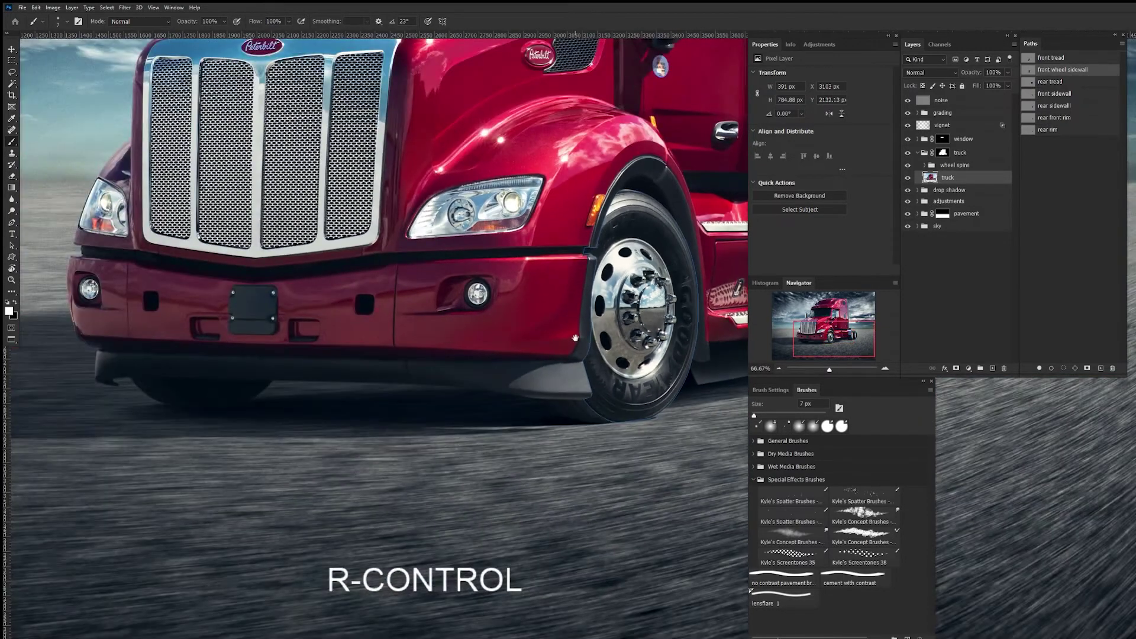
left_click_drag(734, 290, 609, 283)
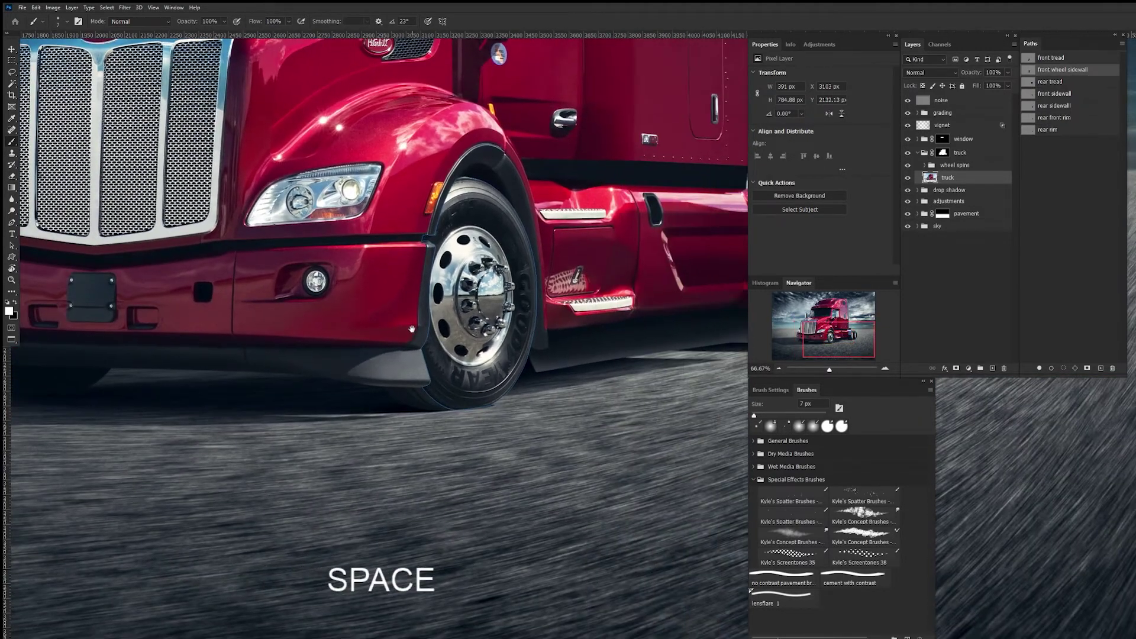
left_click(1066, 369)
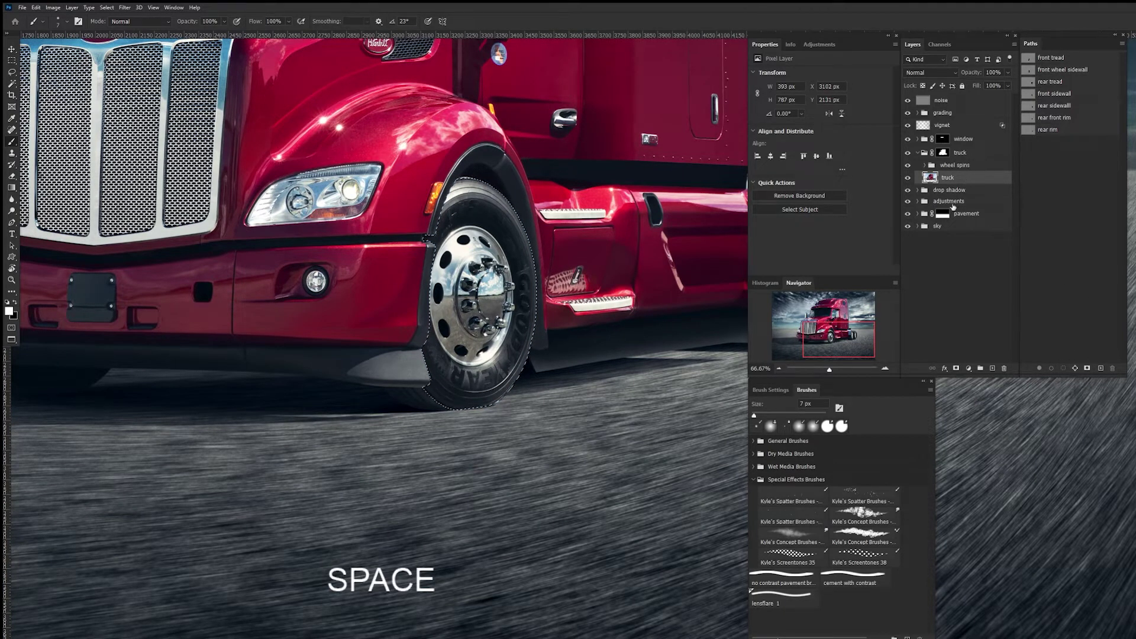
- Copy the selected front wheel sidewall to a new layer, check it in isolation, and convert it to a smart object
key("ctrl")
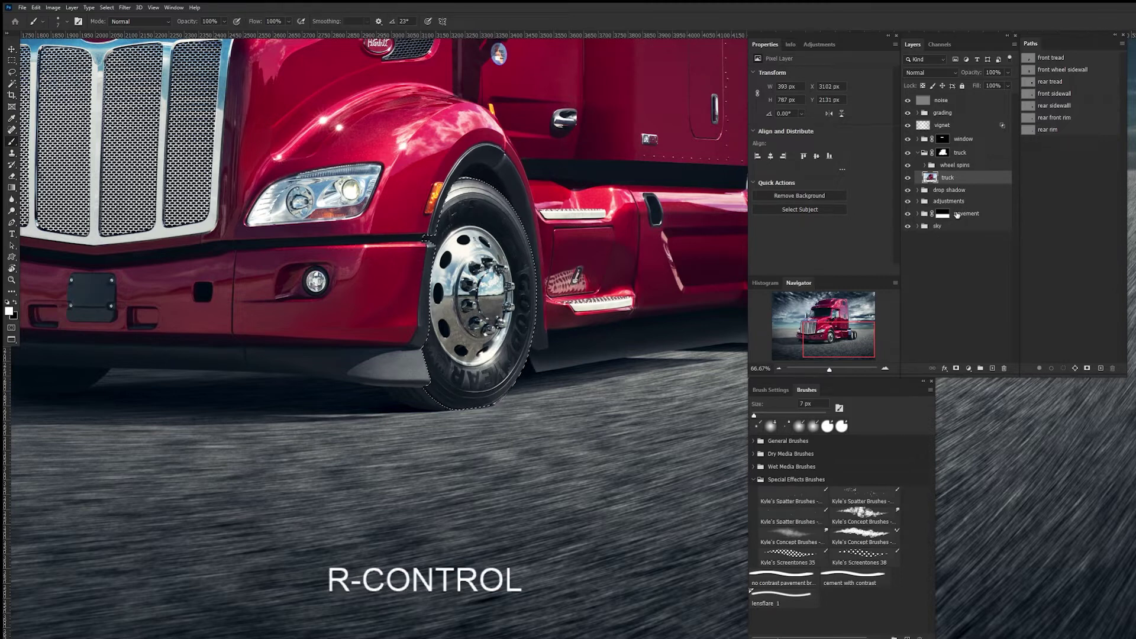
key("ctrl+j")
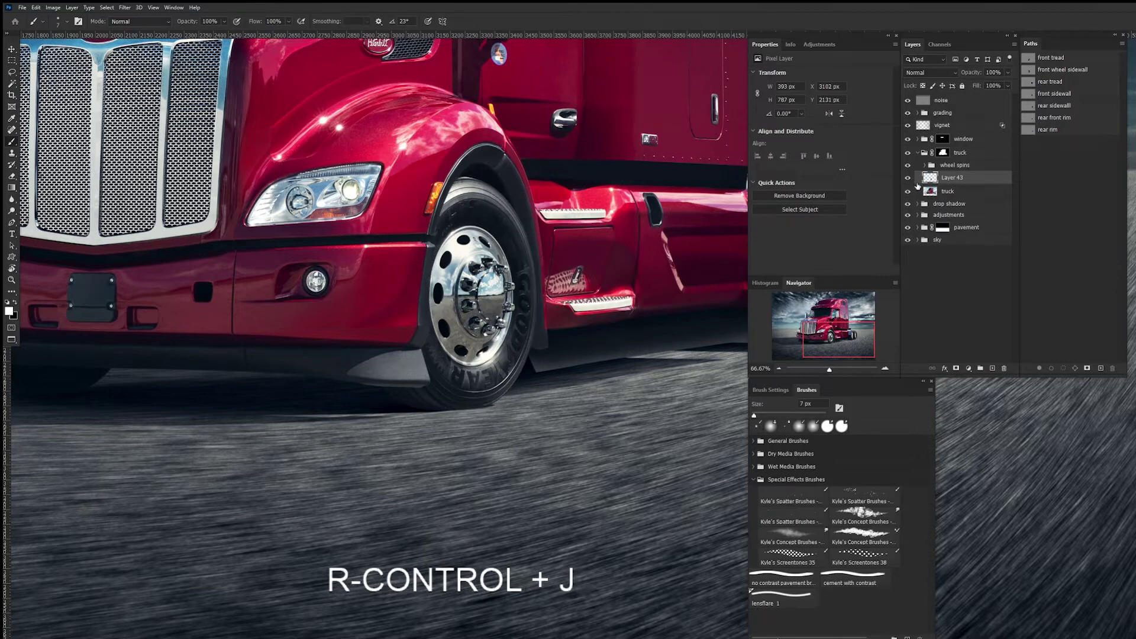
key("alt")
left_click(909, 178, "alt")
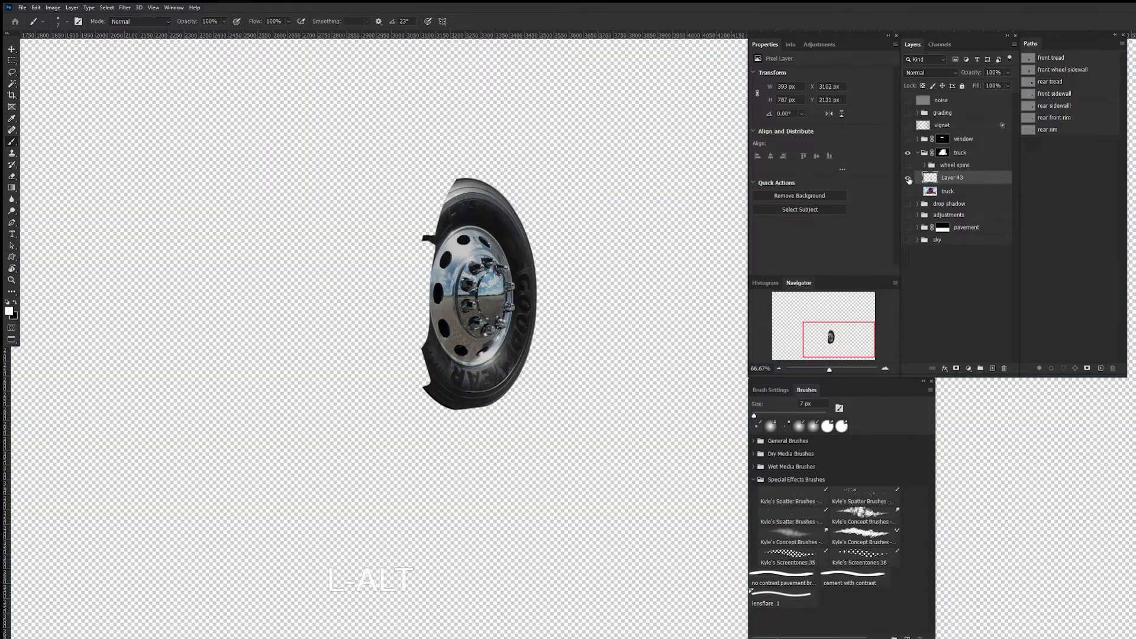
left_click(908, 180, "alt")
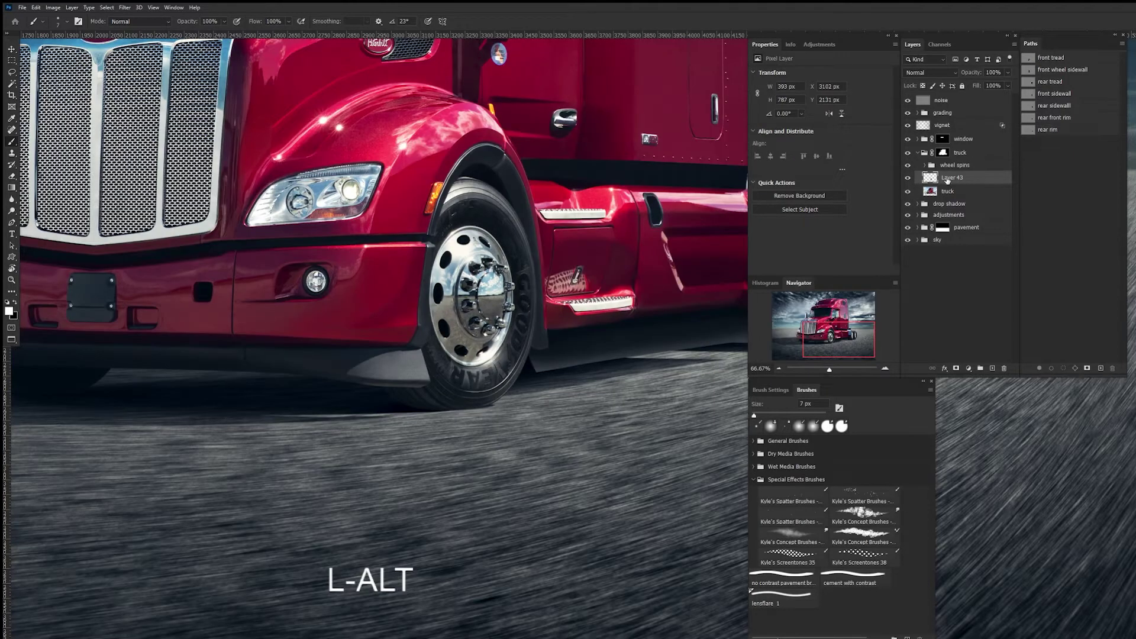
right_click(982, 181)
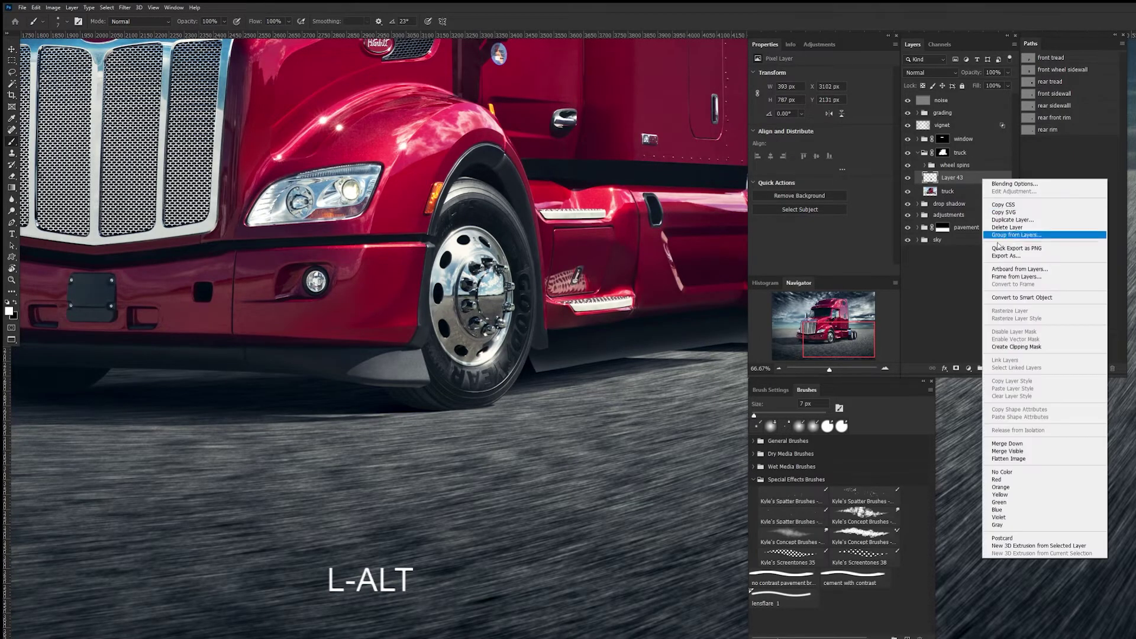
left_click(1014, 298)
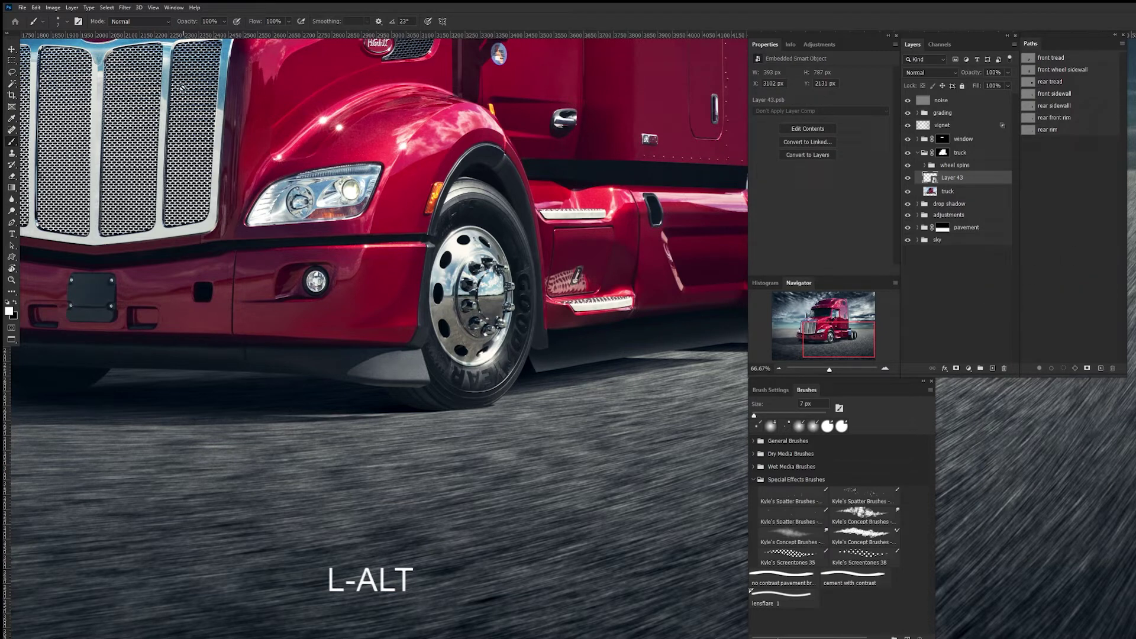
- Start a Spin Blur on the sidewall smart object, turn off its preview, and move the blur ellipse onto the front wheel
left_click(128, 8)
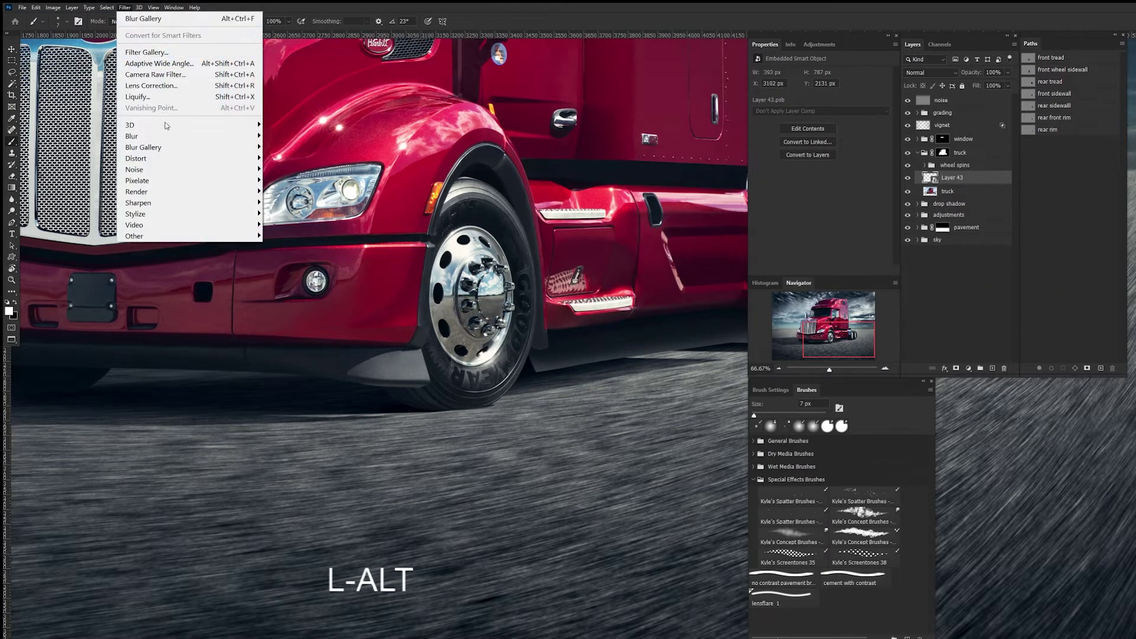
mouse_move(179, 149)
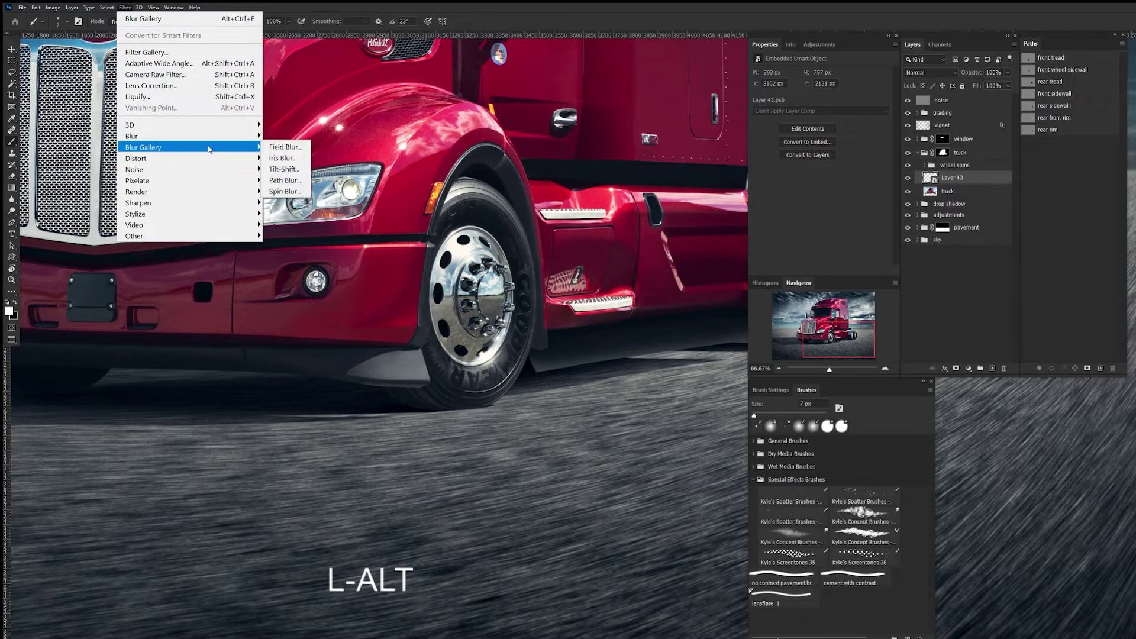
left_click(285, 192)
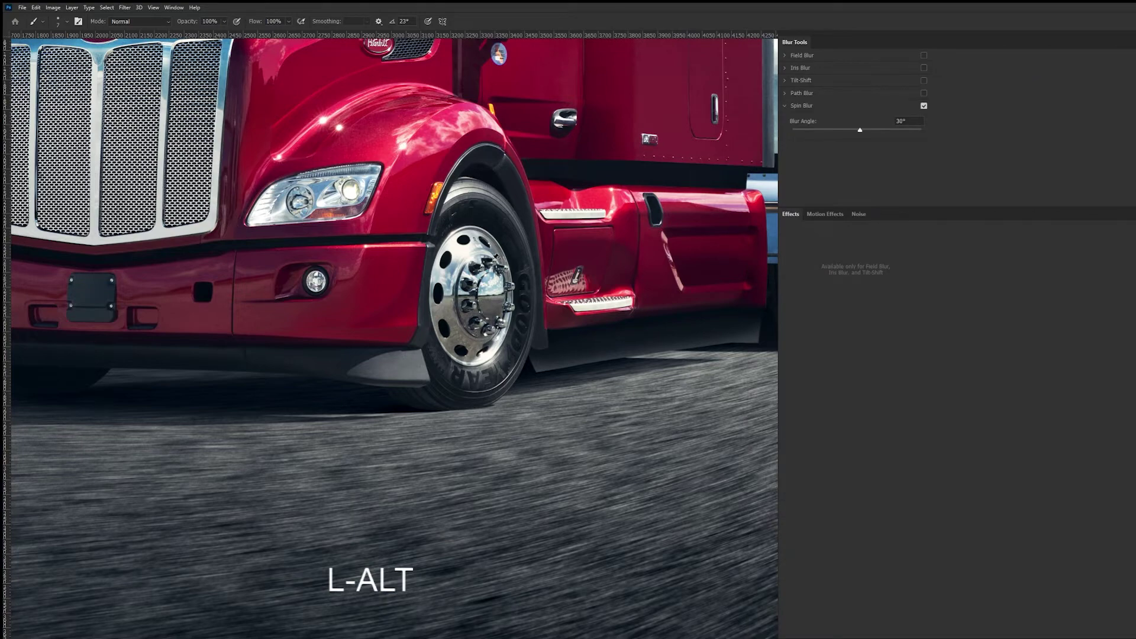
key("ctrl+0")
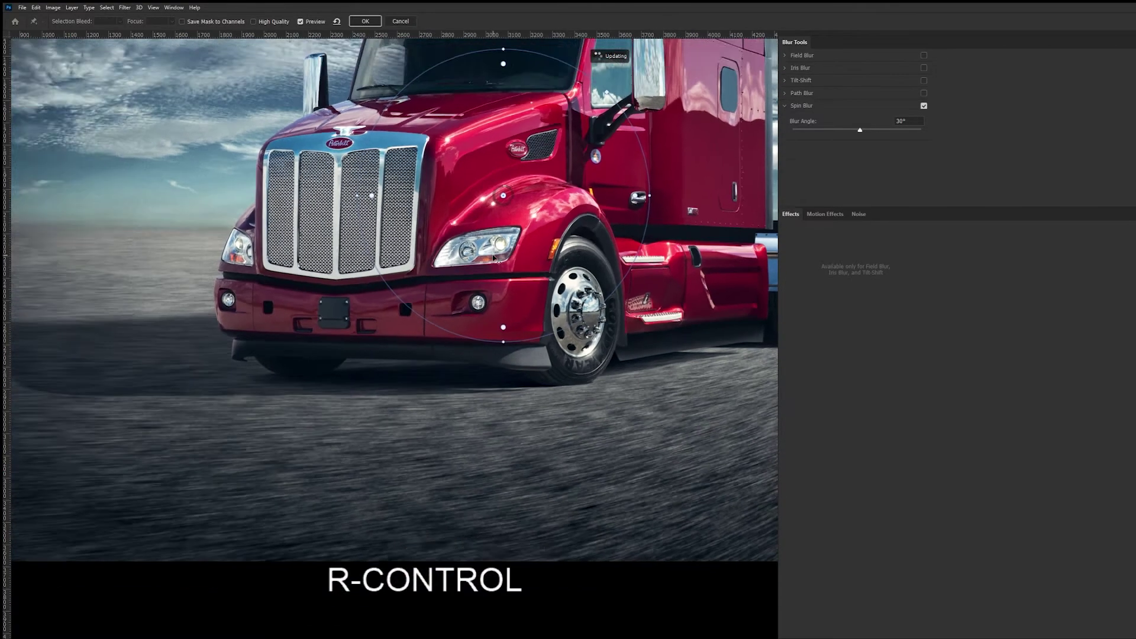
key("ctrl+minus")
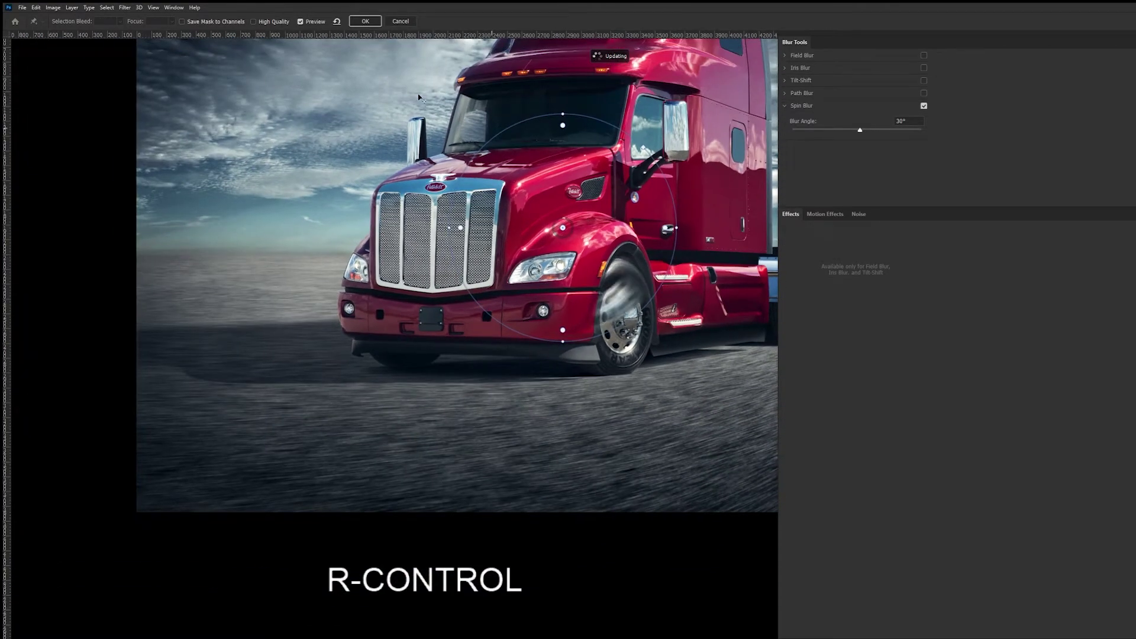
left_click(301, 22)
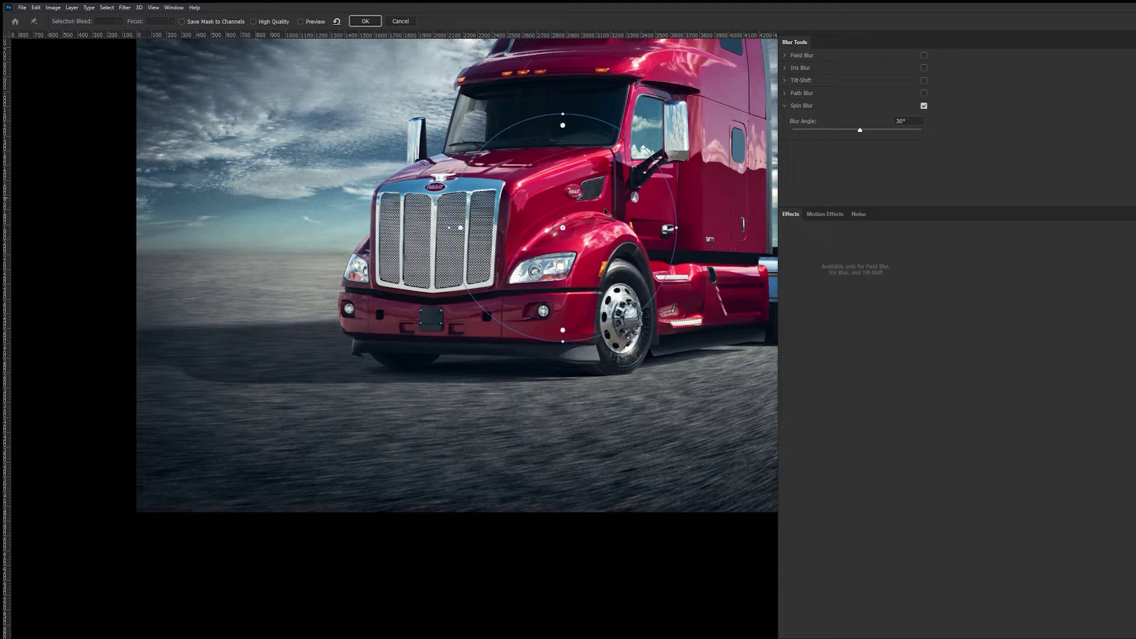
left_click_drag(624, 240, 688, 330)
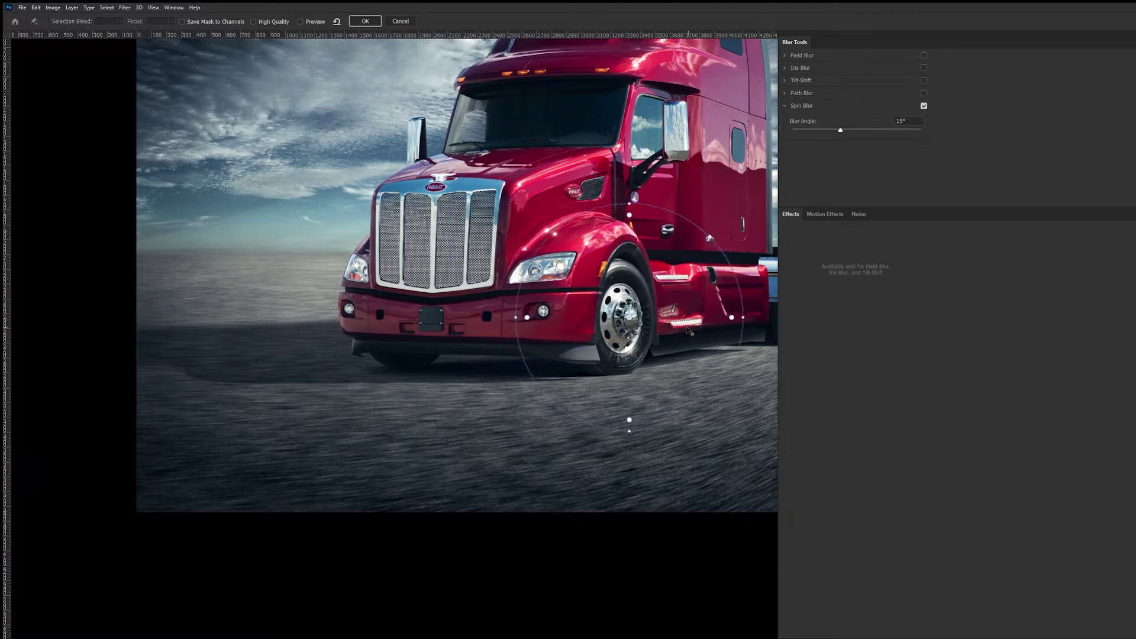
- Shrink the spin blur ellipse around the front wheel and narrow it into an upright oval
key("space")
left_click_drag(475, 386, 332, 340)
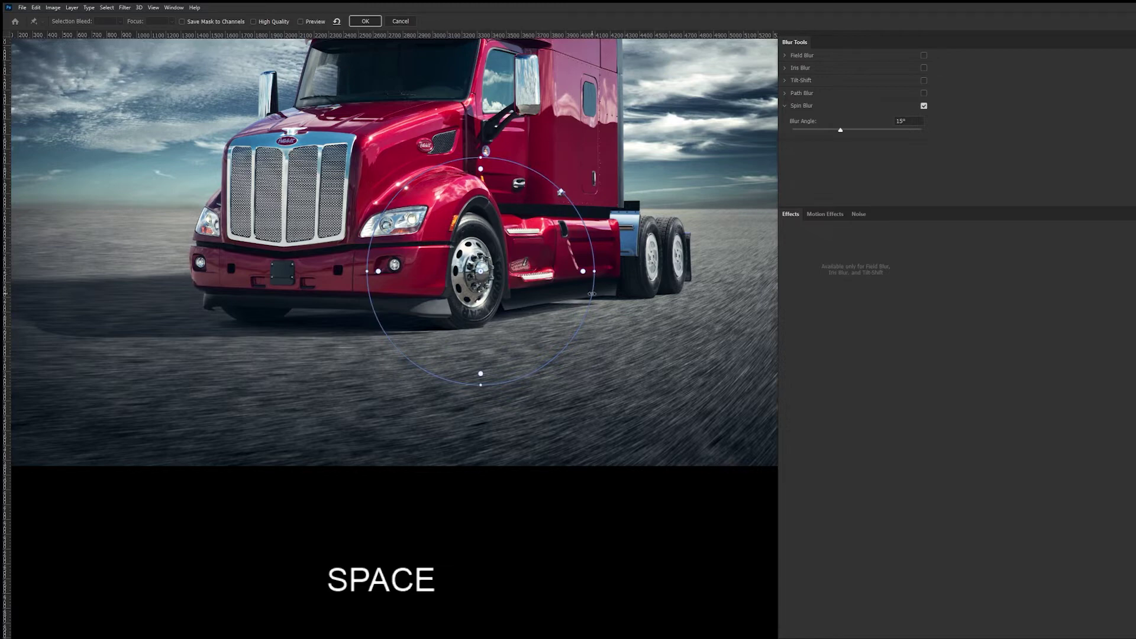
left_click_drag(591, 293, 549, 303)
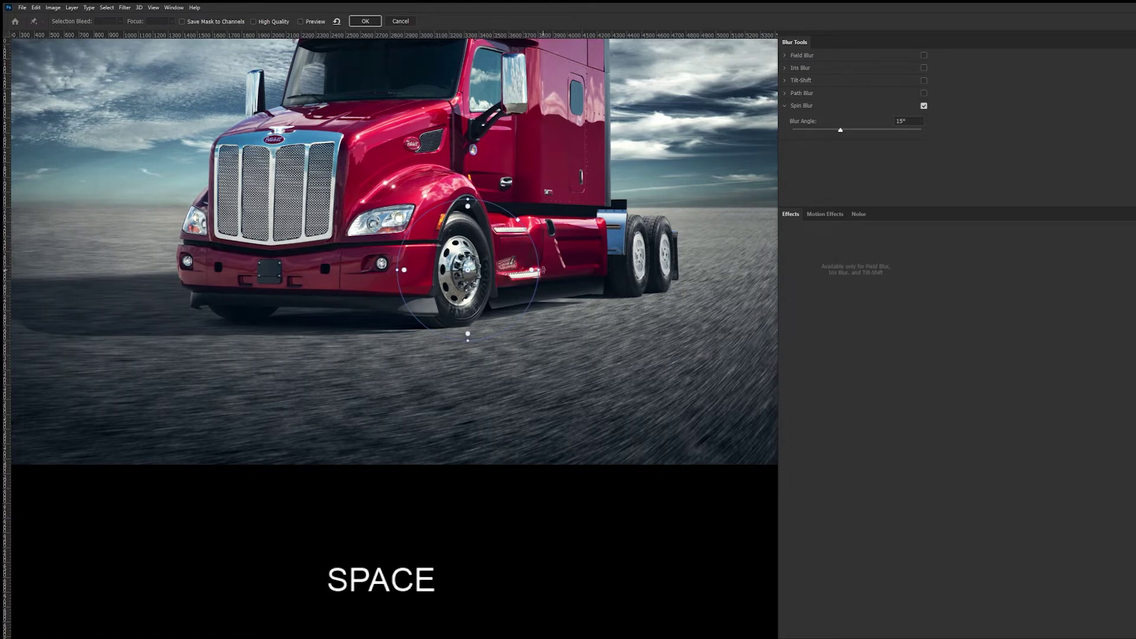
left_click_drag(542, 271, 504, 271)
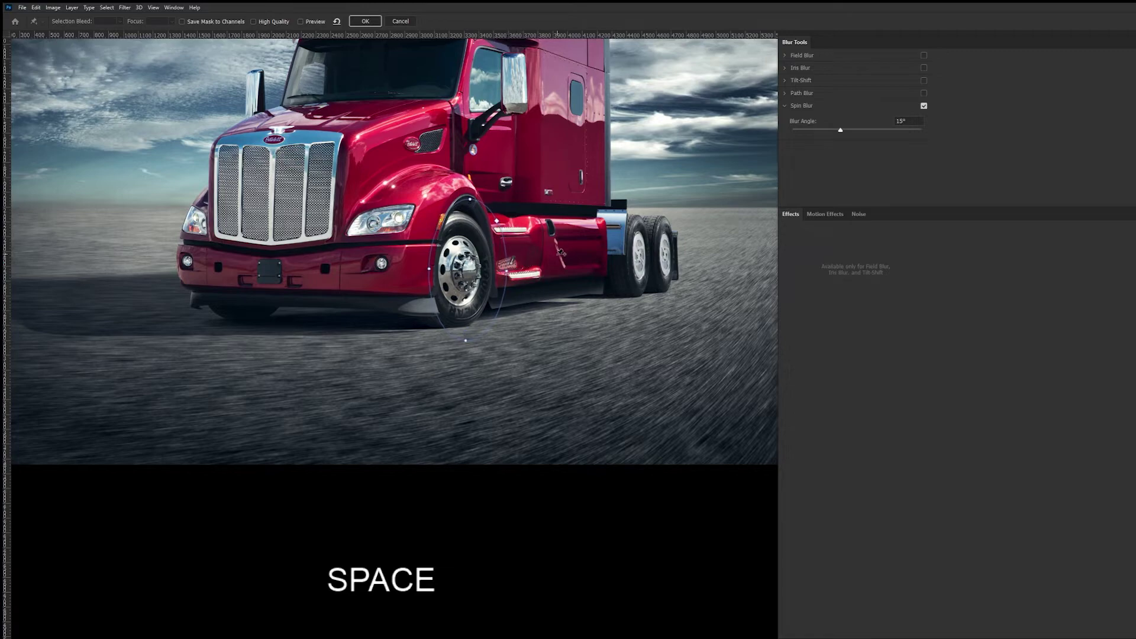
- Fine-tune the ellipse's width, height, tilt and position to match the front wheel's perspective, with the rotation center on the hub
left_click(546, 278, "ctrl")
left_click(547, 278, "ctrl")
left_click_drag(225, 163, 532, 231)
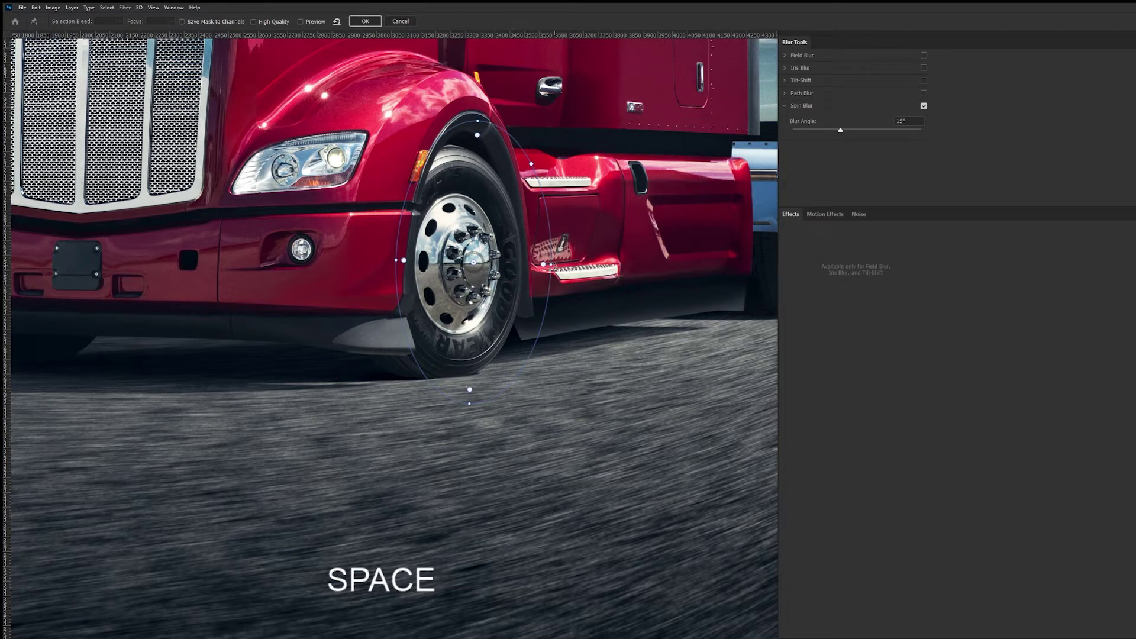
left_click_drag(545, 264, 534, 265)
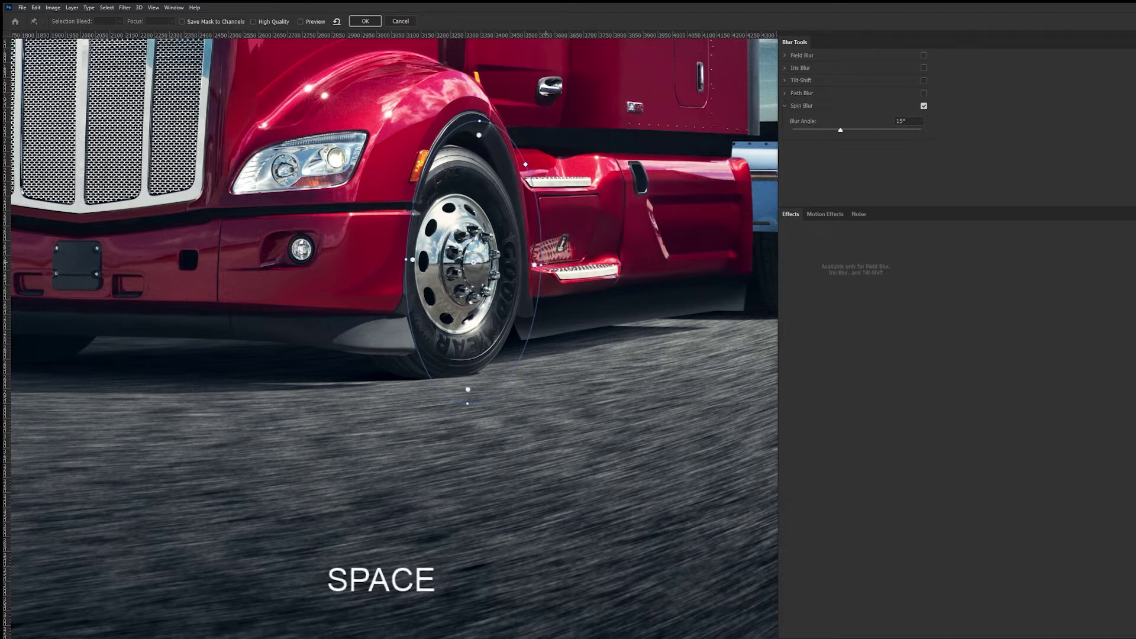
left_click_drag(534, 265, 539, 258)
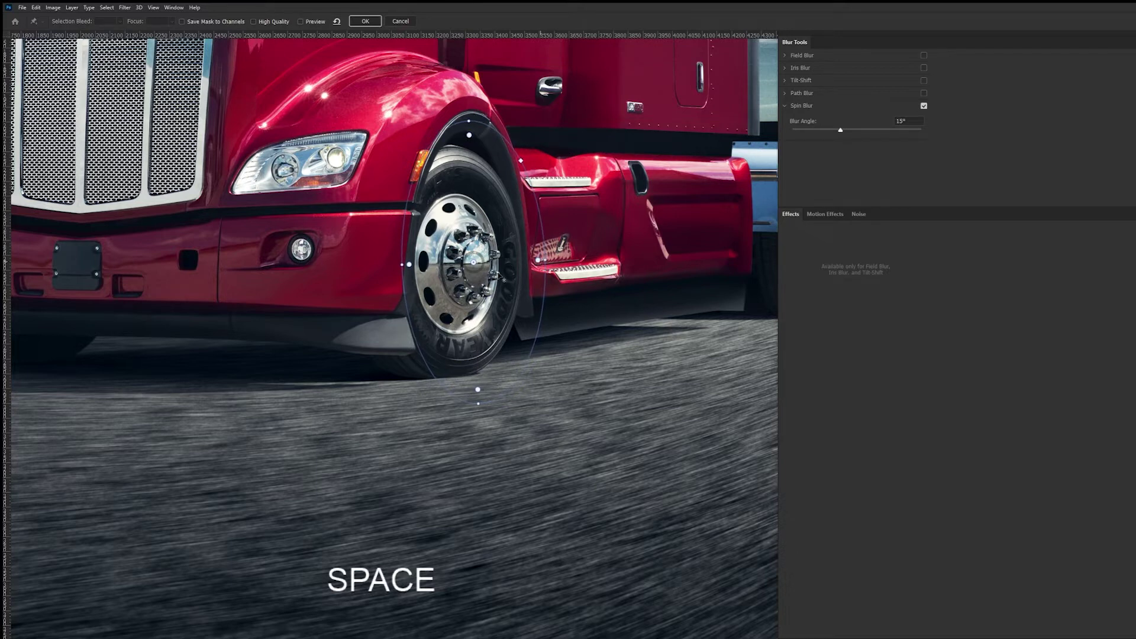
mouse_move(499, 277)
left_mouse_down()
mouse_move(471, 257)
mouse_move(494, 281)
left_mouse_up()
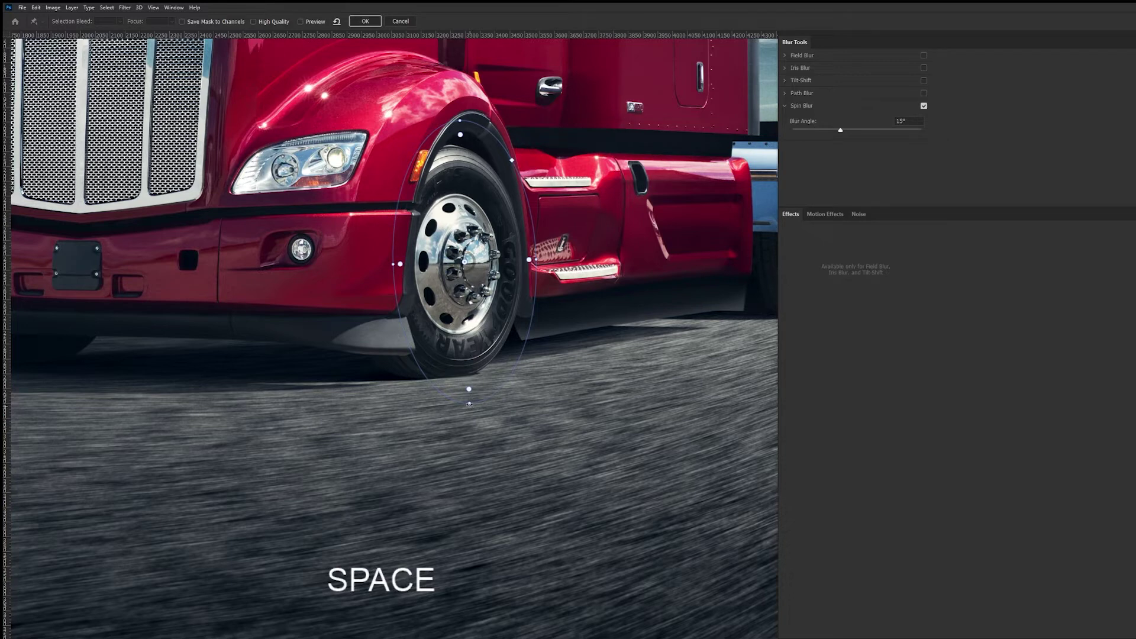
left_click_drag(468, 404, 469, 391)
left_click_drag(457, 302, 451, 303)
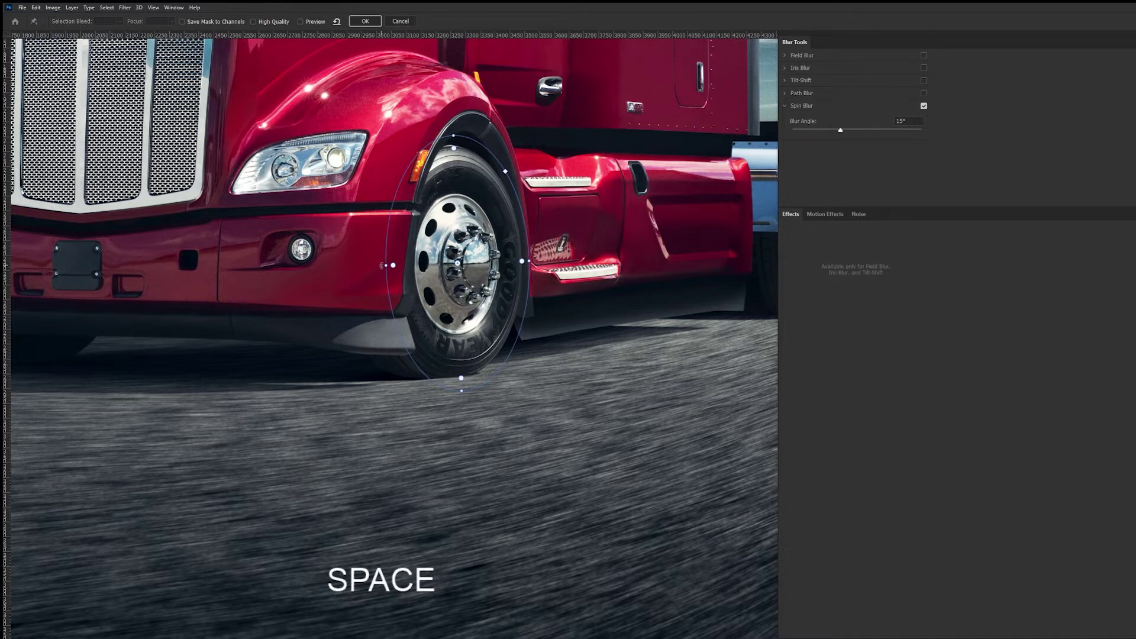
left_click_drag(379, 265, 376, 265)
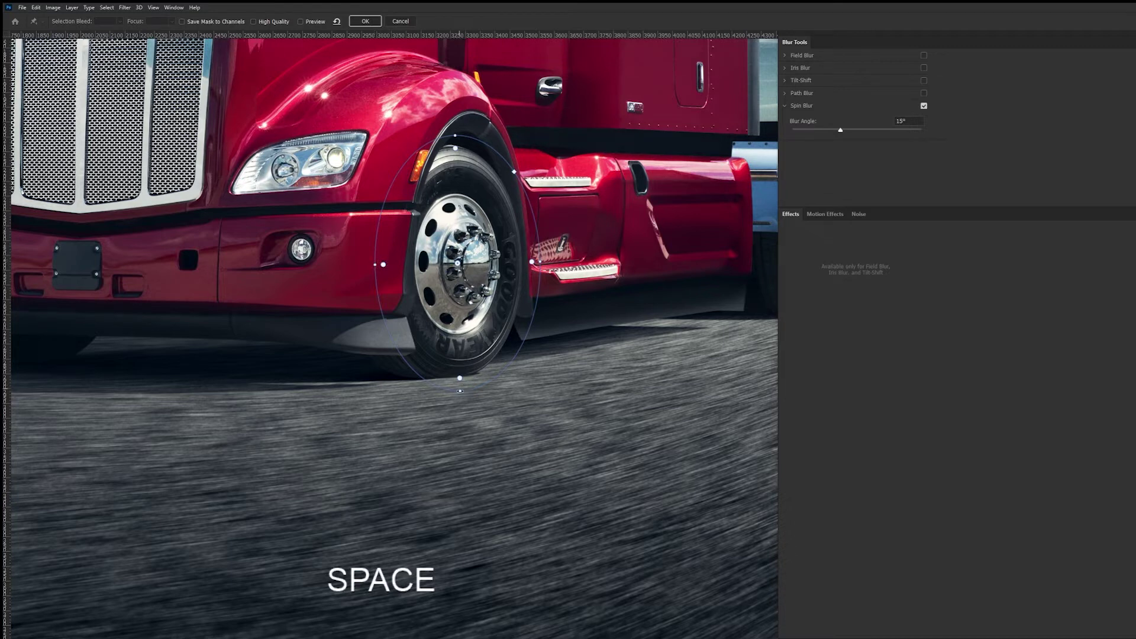
left_click_drag(459, 390, 458, 388)
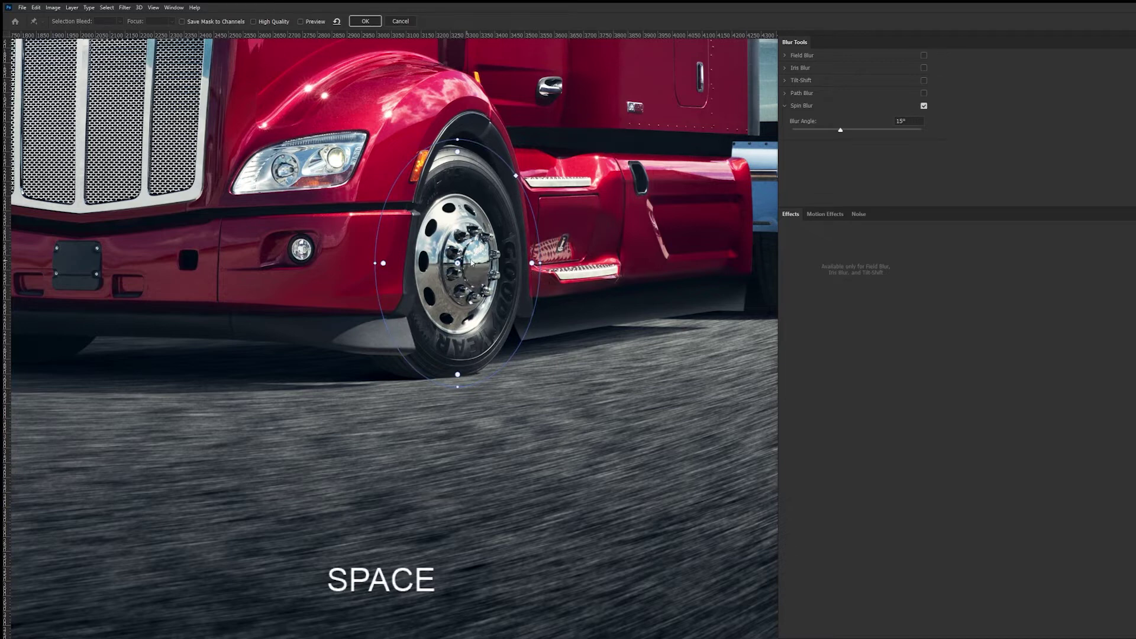
key("alt")
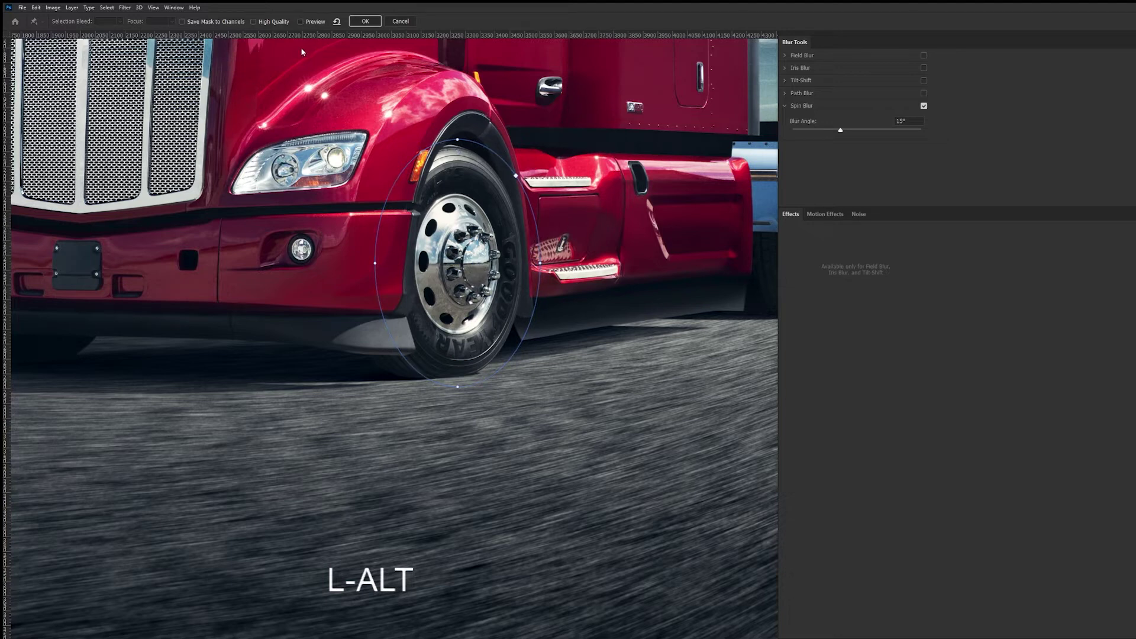
- Turn the preview back on, set the spin blur angle to 11°, and apply the filter
left_click(300, 21)
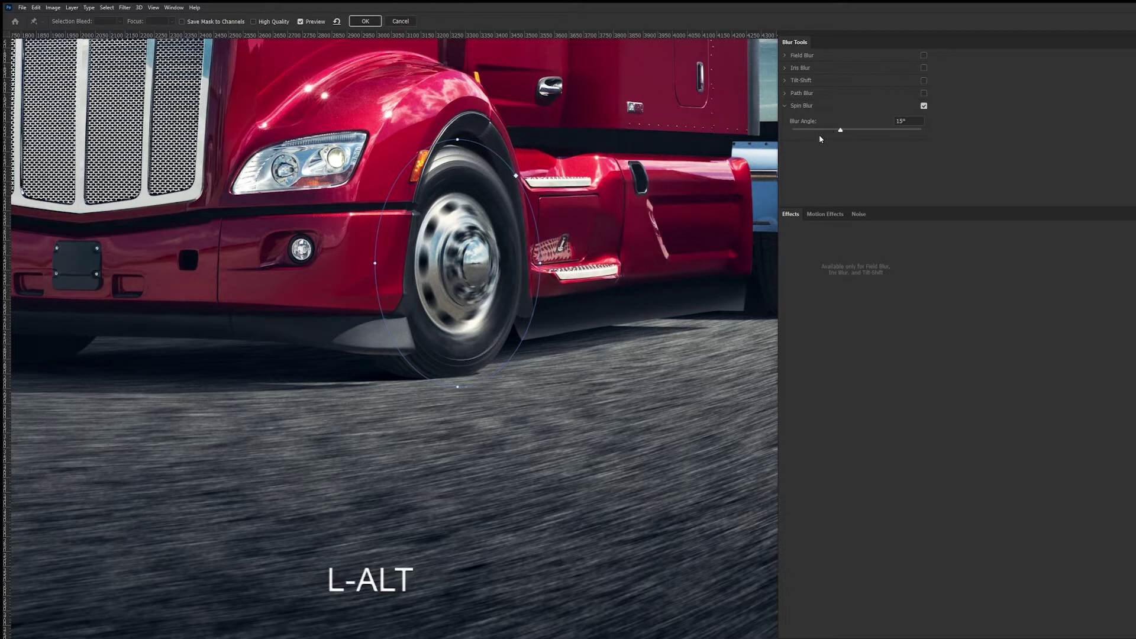
left_click_drag(840, 133, 837, 133)
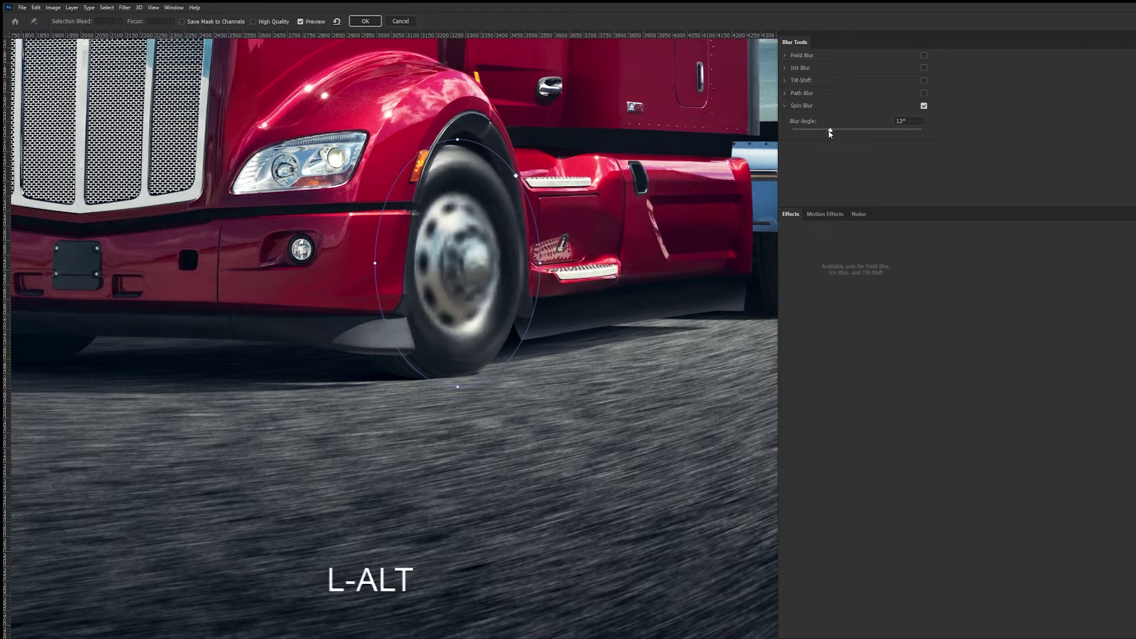
left_click_drag(829, 132, 828, 132)
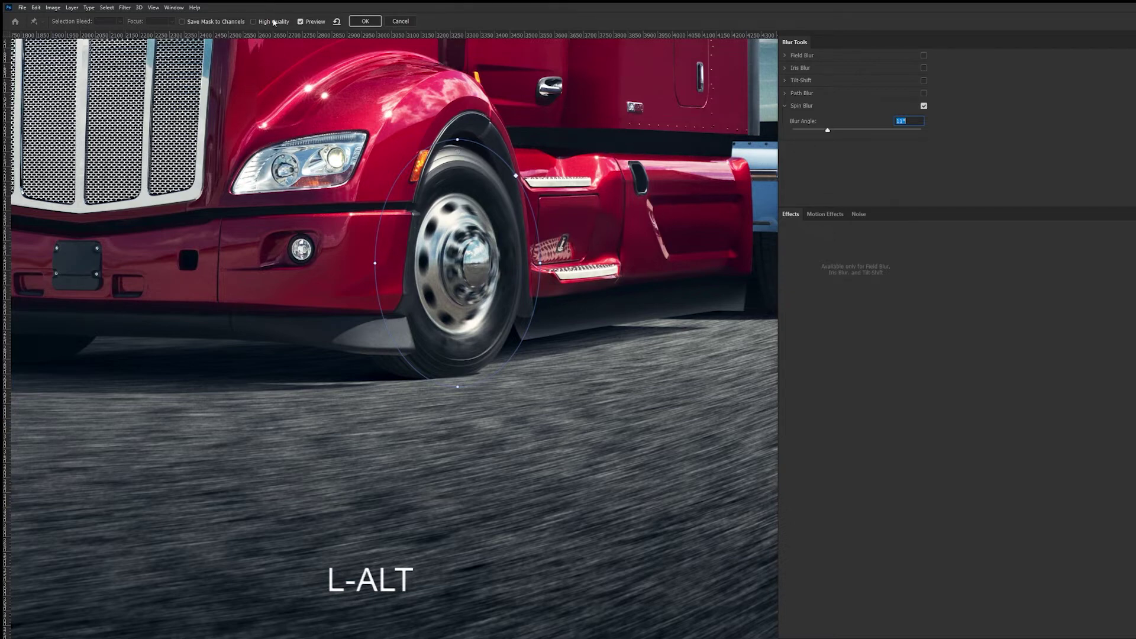
left_click(367, 22)
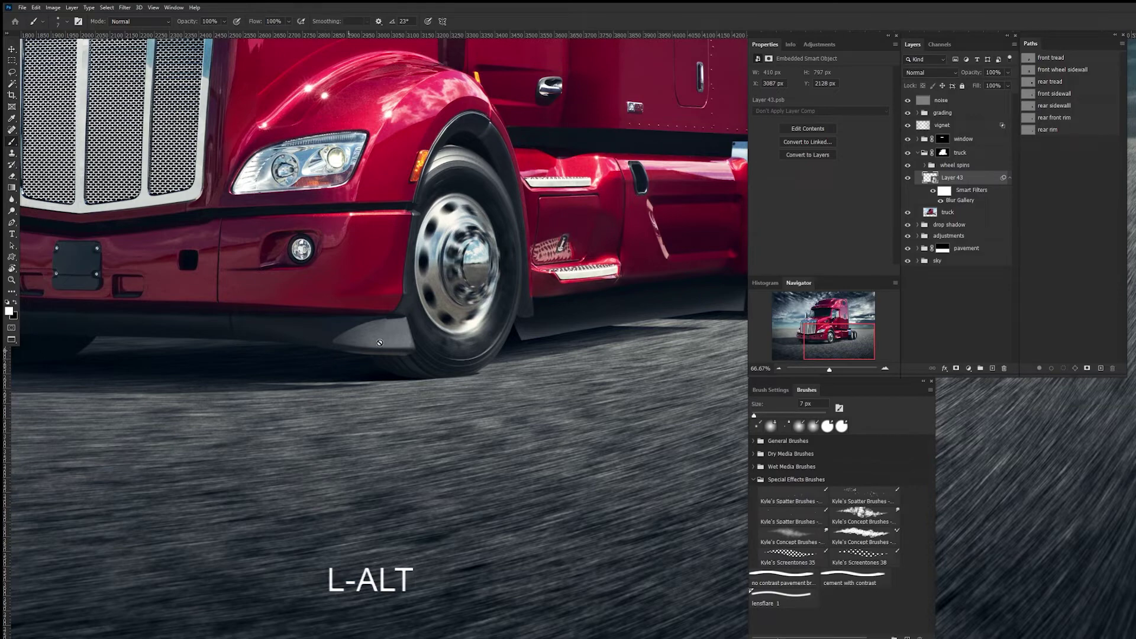
- Compare the front wheel with and without the spin-blurred sidewall layer, checking the rim, lug nuts and tire lettering up close
left_click(909, 178)
left_click(908, 179)
left_click(470, 315, "ctrl")
left_click_drag(252, 264, 574, 327)
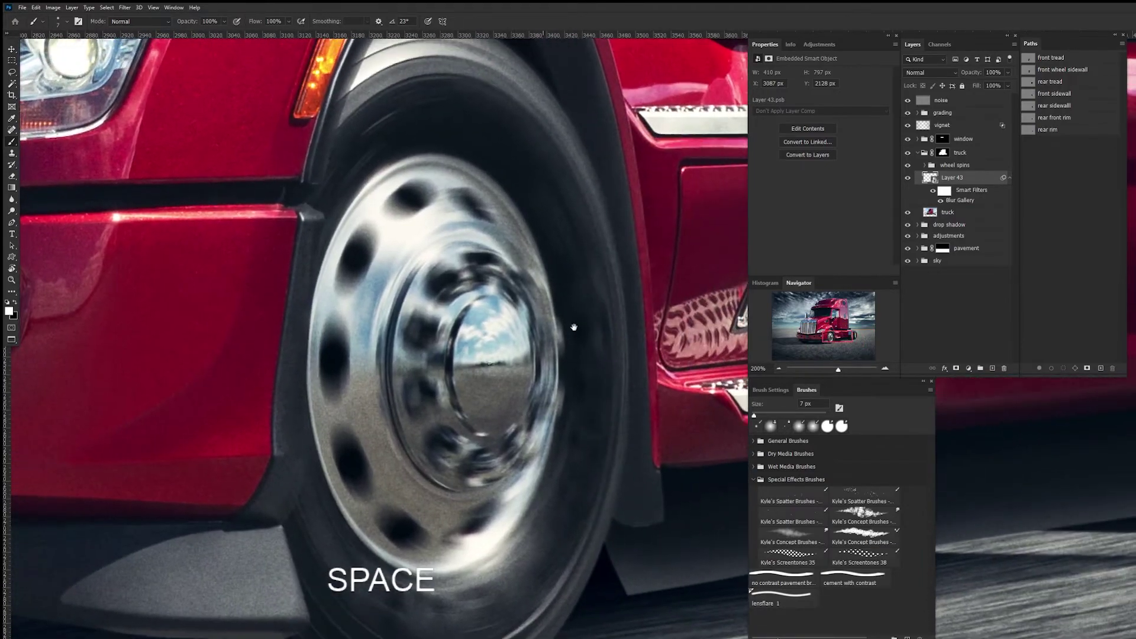
left_click(909, 179)
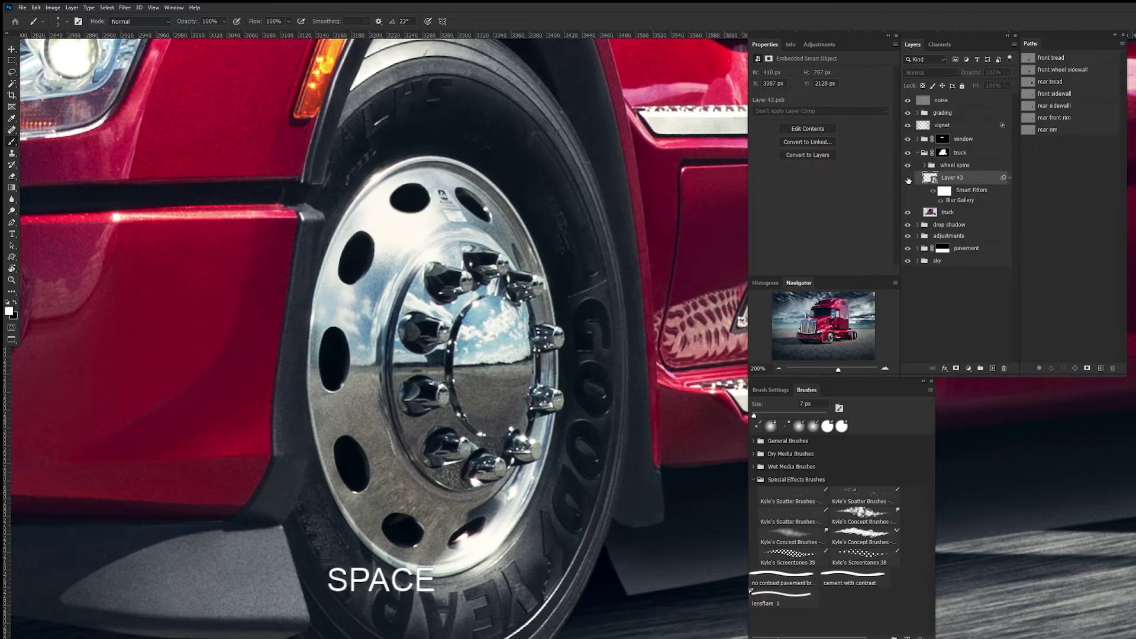
left_click(908, 178)
left_click_drag(492, 258, 530, 389)
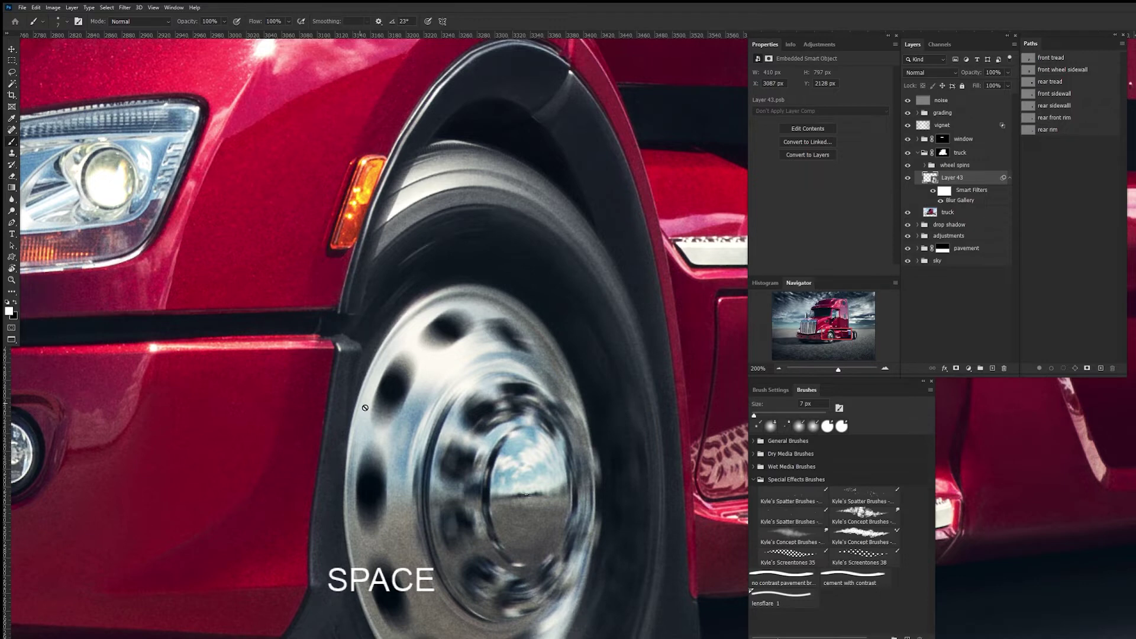
left_click_drag(439, 439, 440, 213)
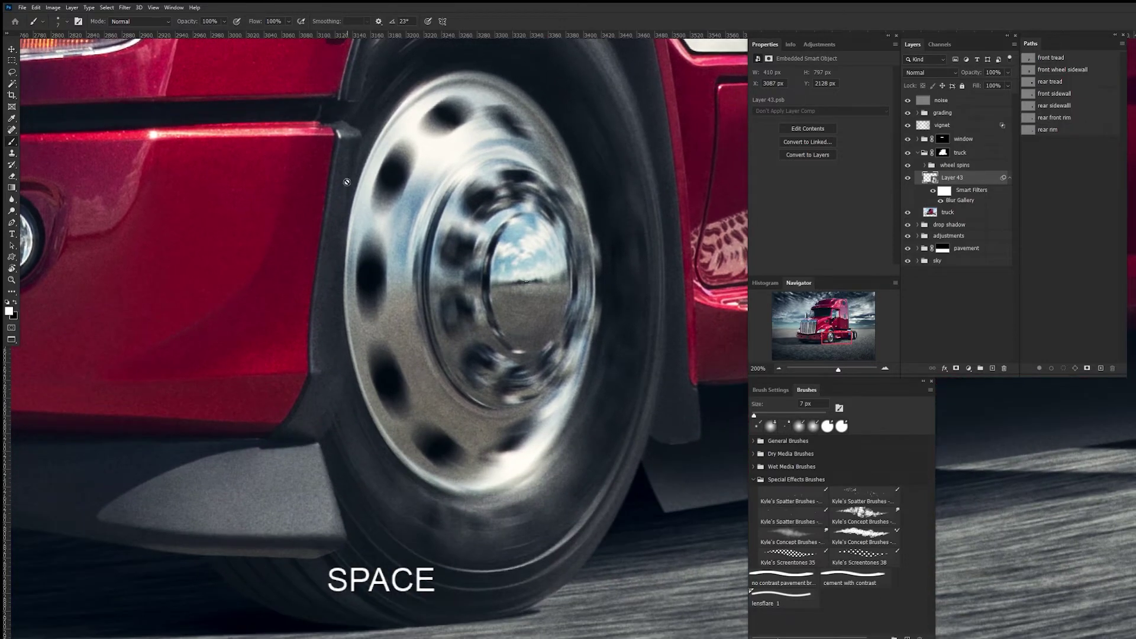
left_click(908, 179)
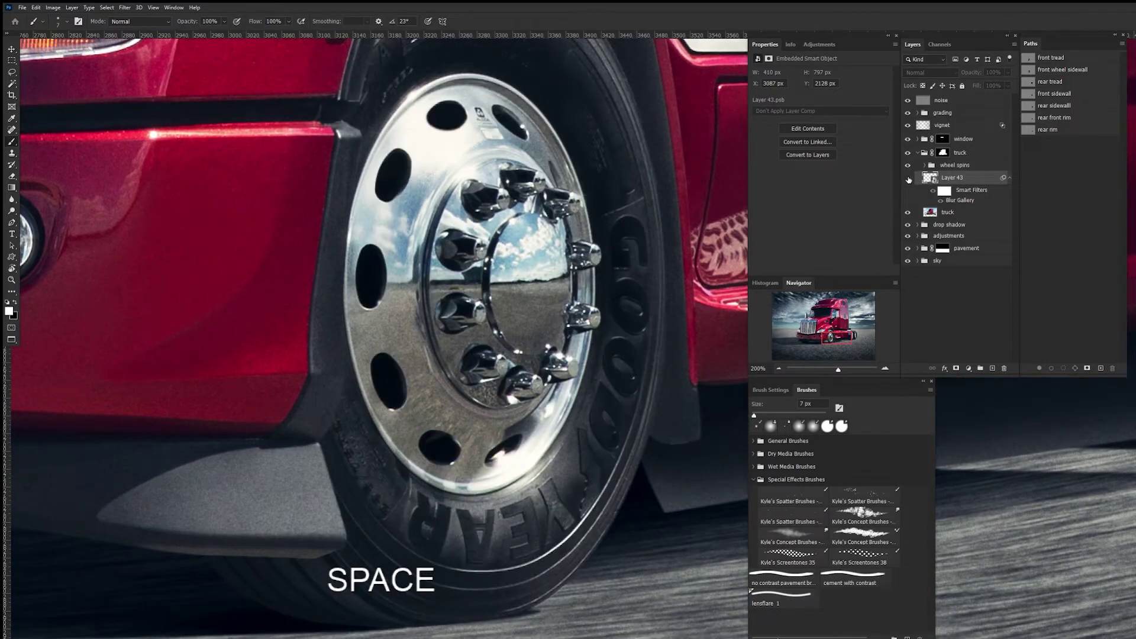
left_click(909, 179)
left_click(908, 179)
left_click(908, 177)
left_click(908, 178)
left_click(908, 177)
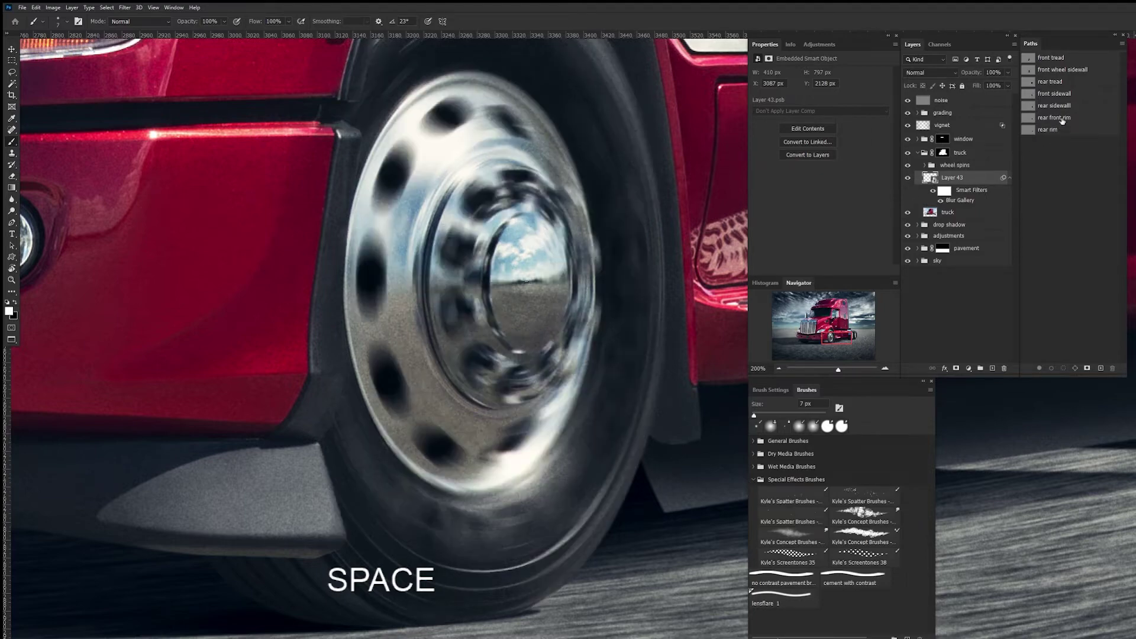
key("ctrl+minus")
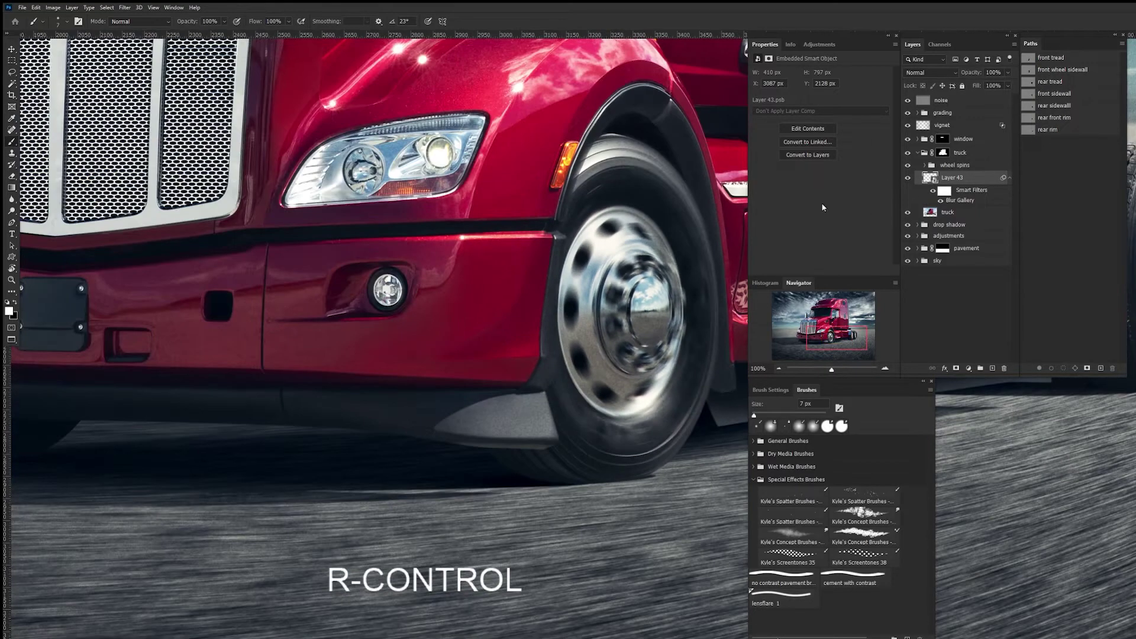
- Load the front wheel sidewall path as a selection and use it as a layer mask on the blurred Layer 43
left_click_drag(624, 320, 484, 292)
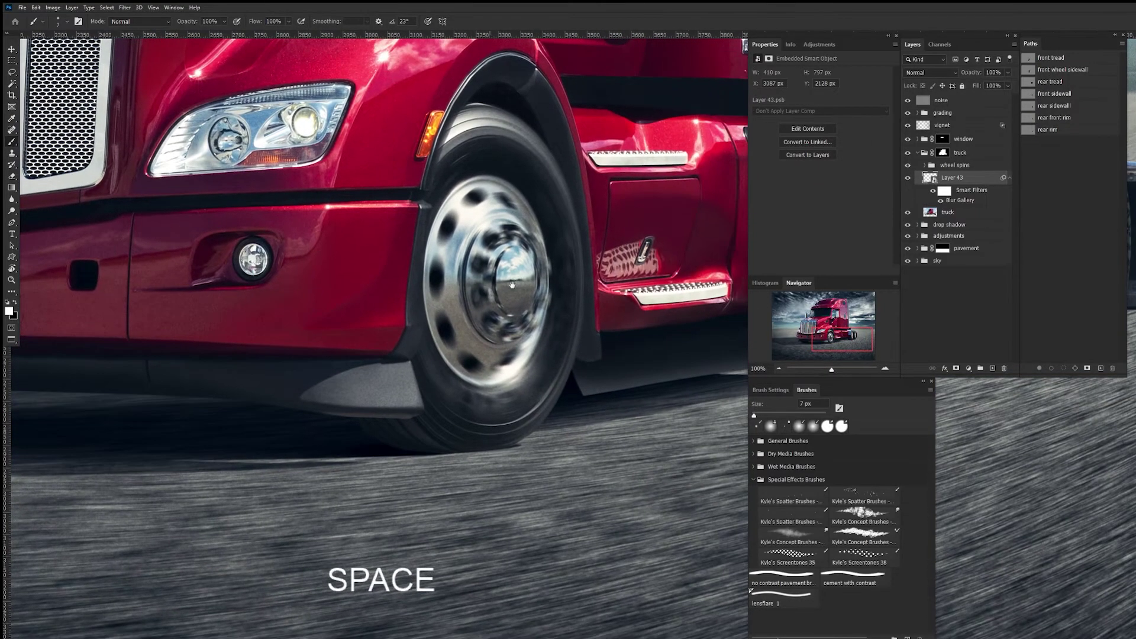
left_click(1062, 59)
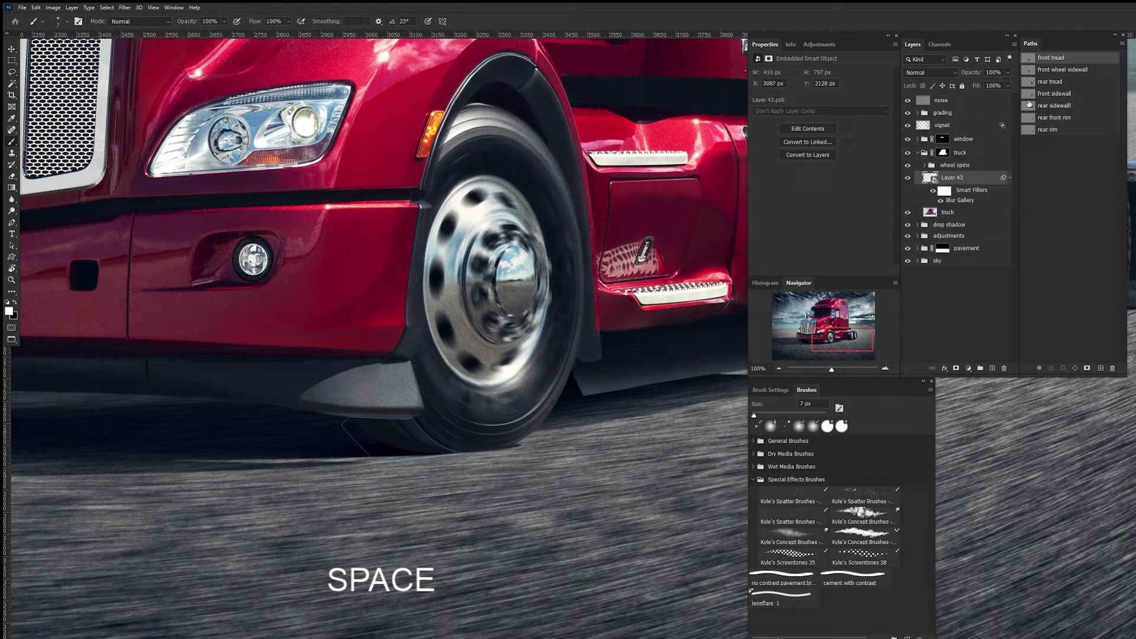
left_click(1065, 70)
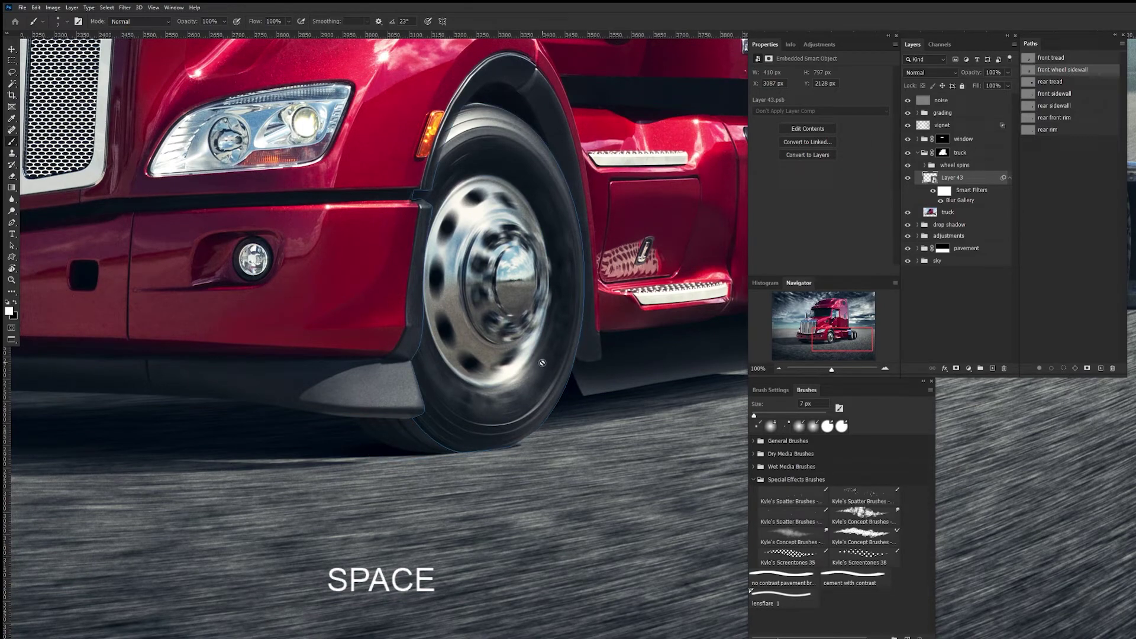
left_click(1064, 369)
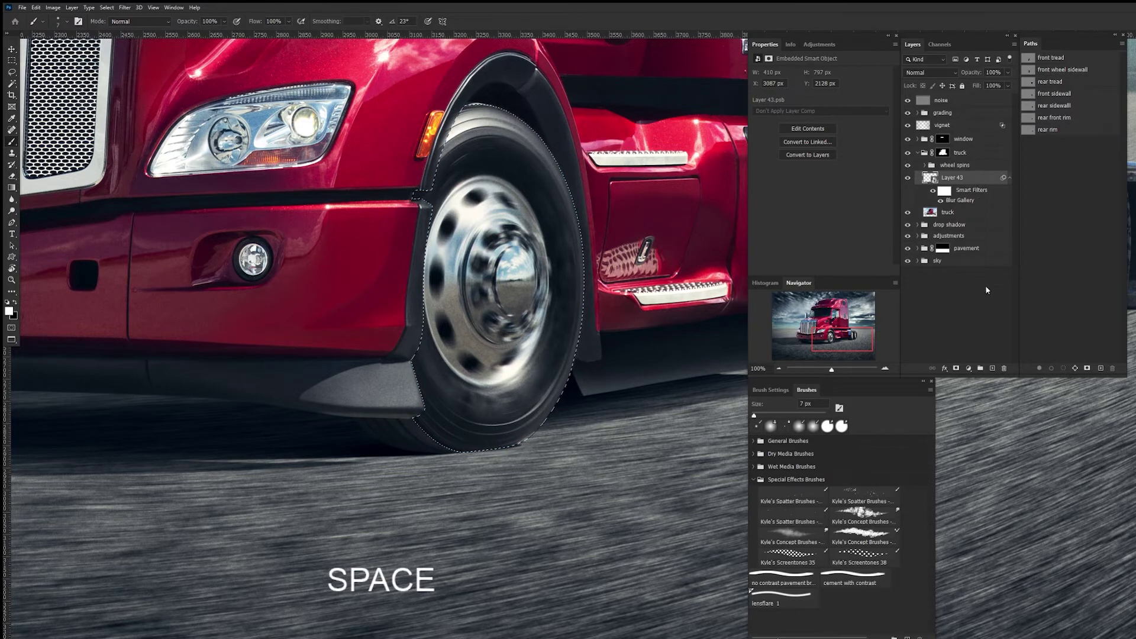
left_click(956, 368)
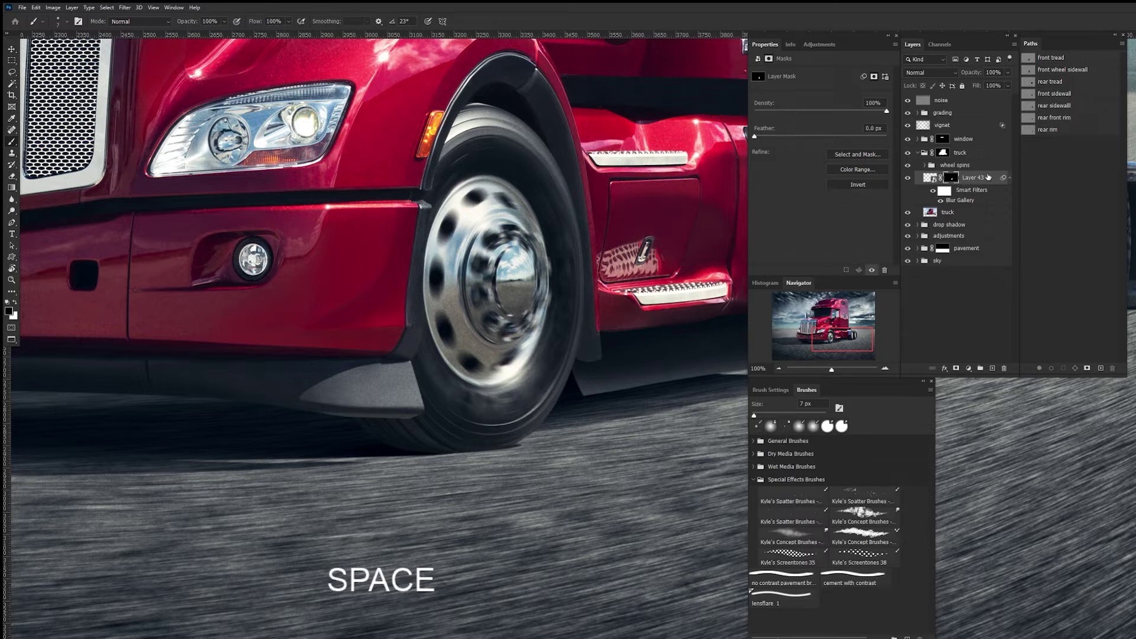
- Move the masked Layer 43 into the wheel spins group and expand the group
left_click(909, 178)
left_click(908, 178)
left_click_drag(973, 178, 971, 166)
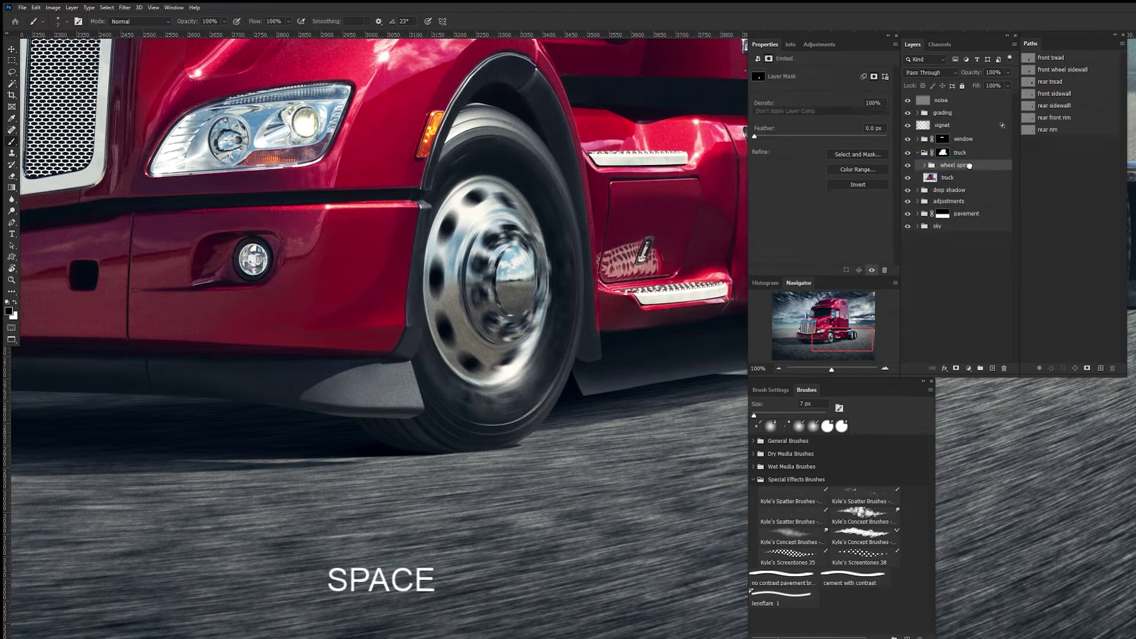
left_click(926, 167)
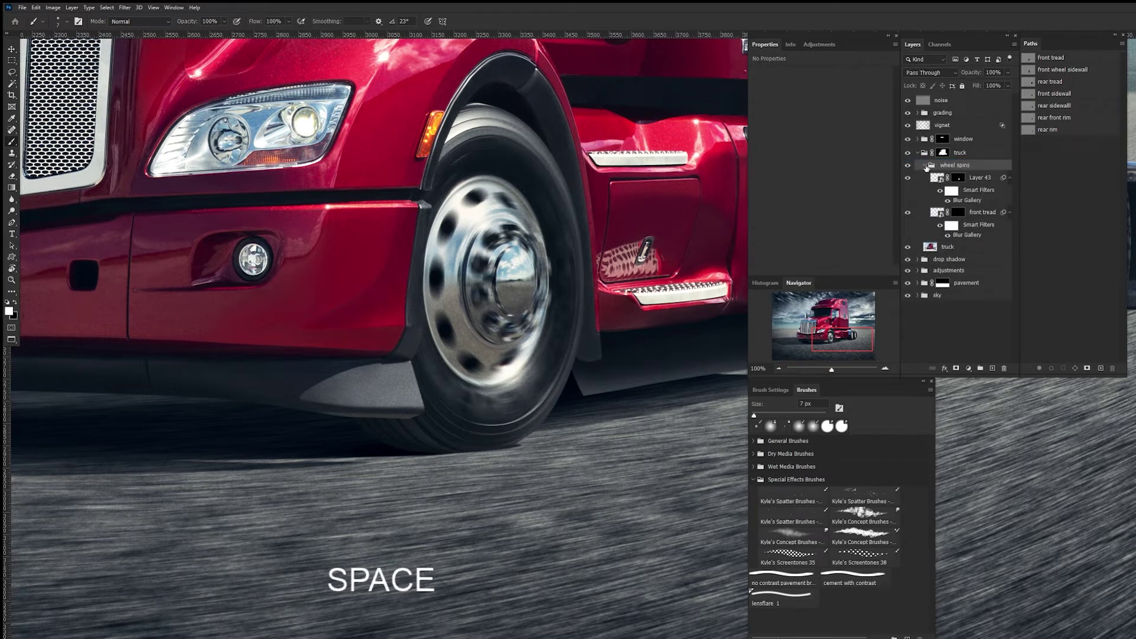
left_click(926, 167)
left_click(926, 167)
- Rename Layer 43 in the wheel spins group as front sidewall
left_click(980, 178)
double_click(980, 178)
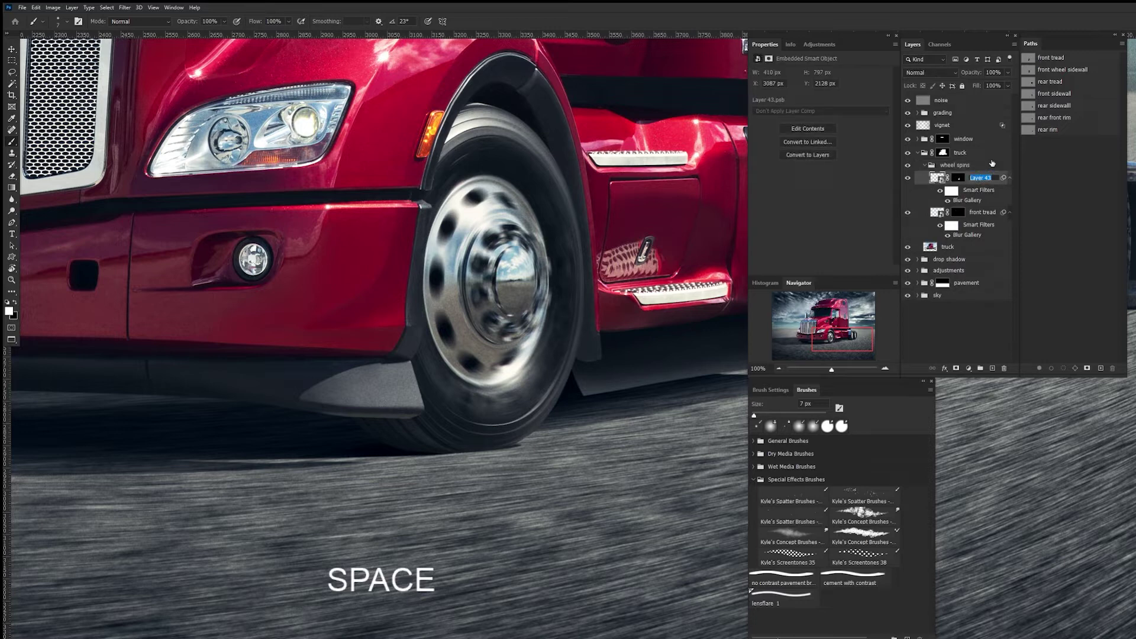
type("front w")
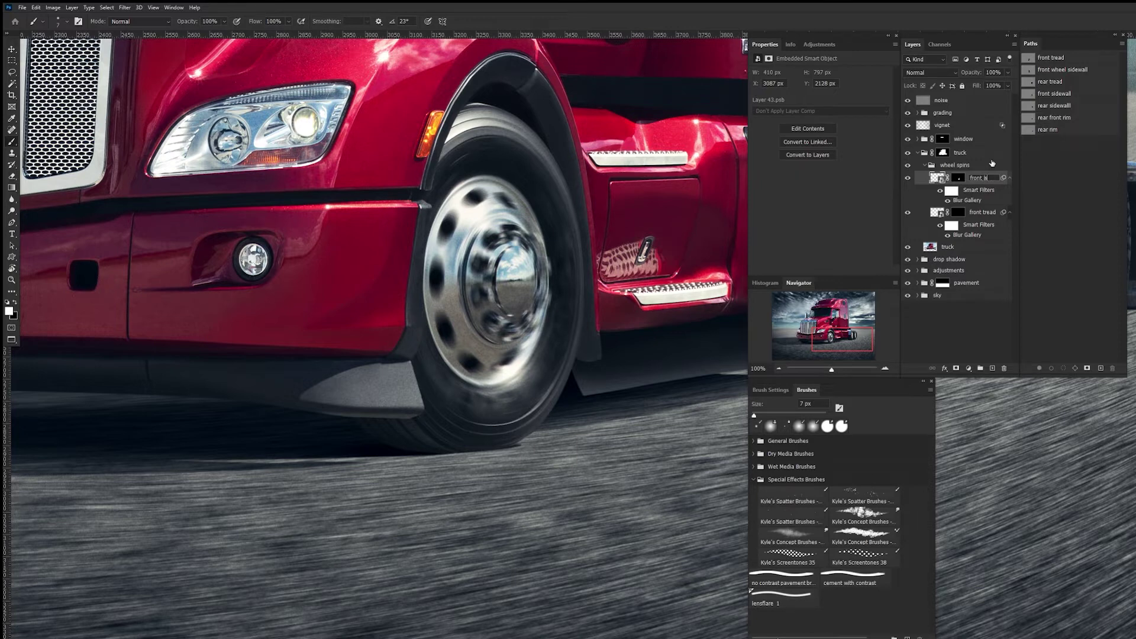
key("BackSpace")
type("sidewall")
key("Return")
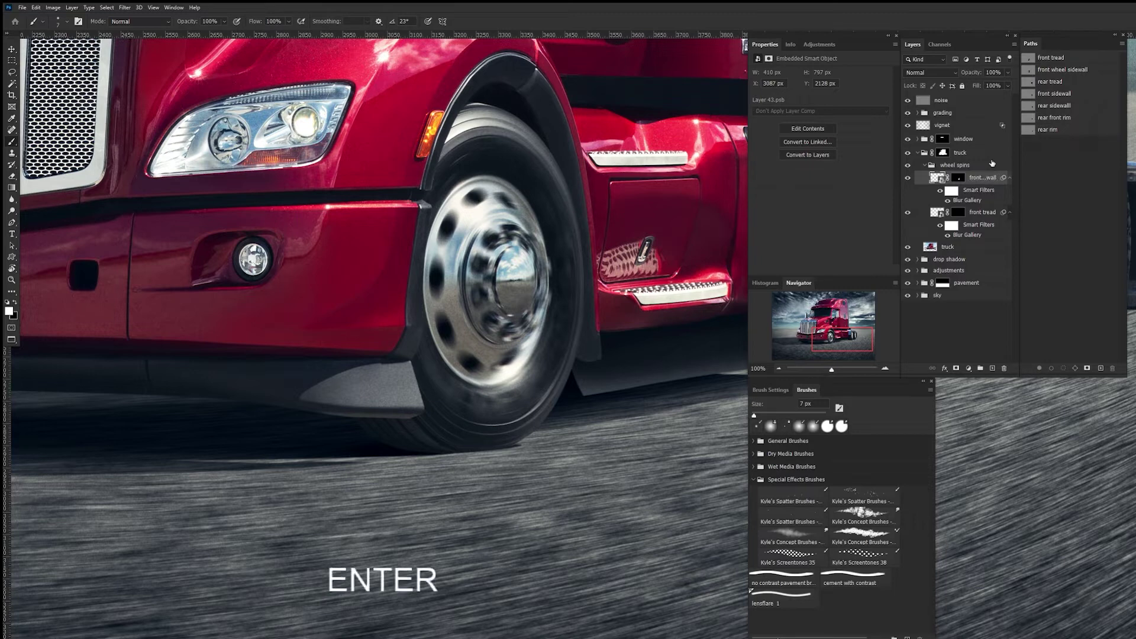
- Compare the front wheel with and without the front sidewall blur, checking the rim, lug nuts and tire lettering
left_click(909, 179)
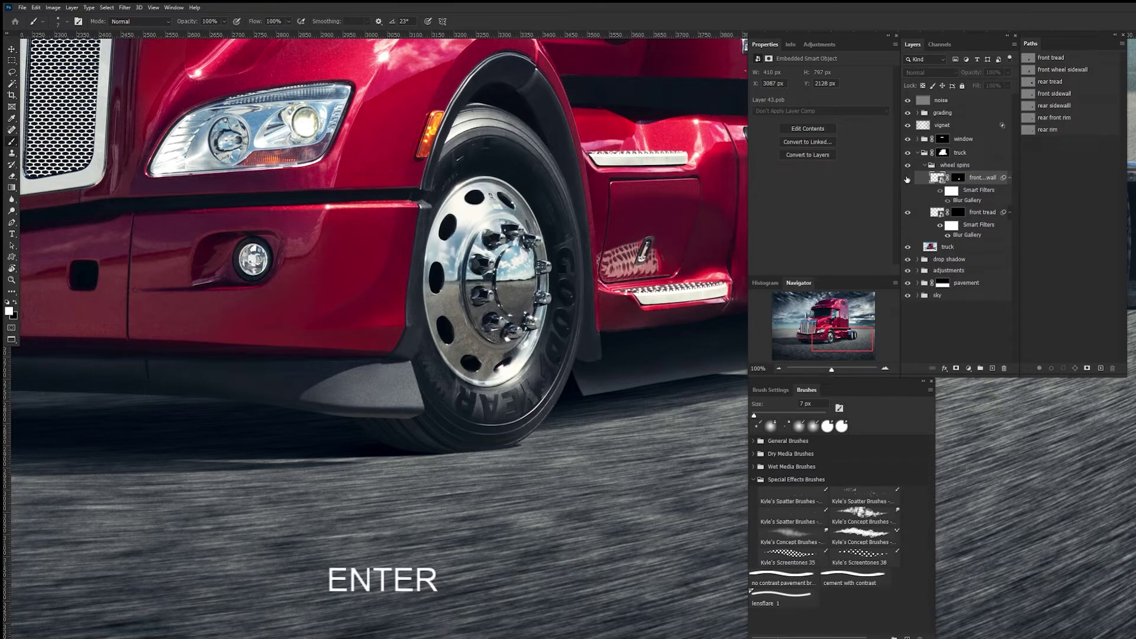
left_click(908, 179)
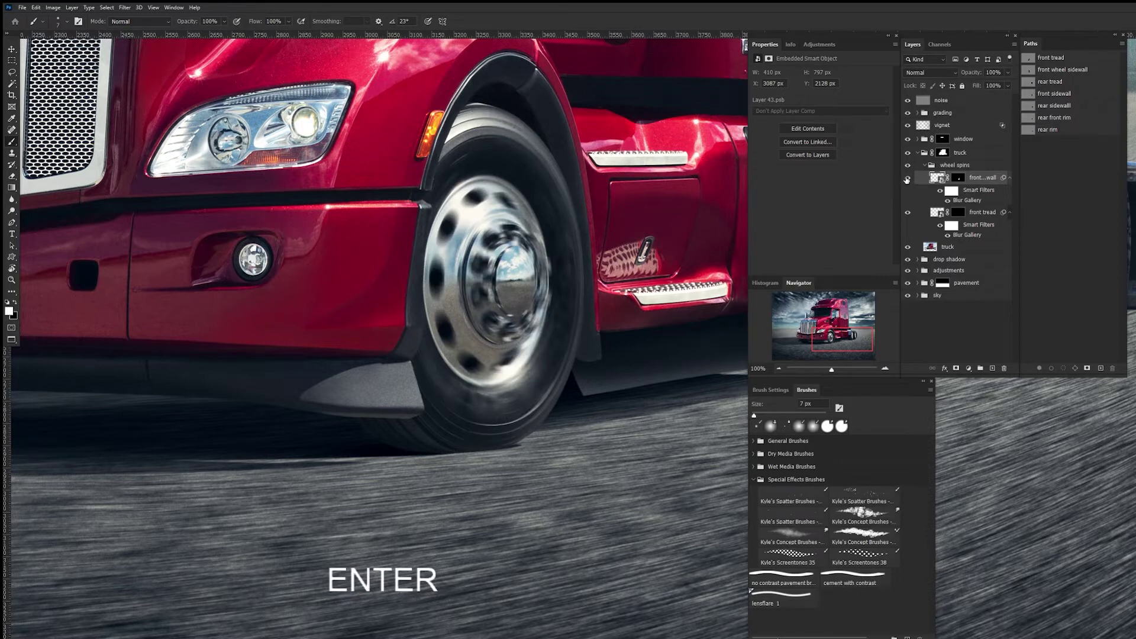
left_click(907, 179)
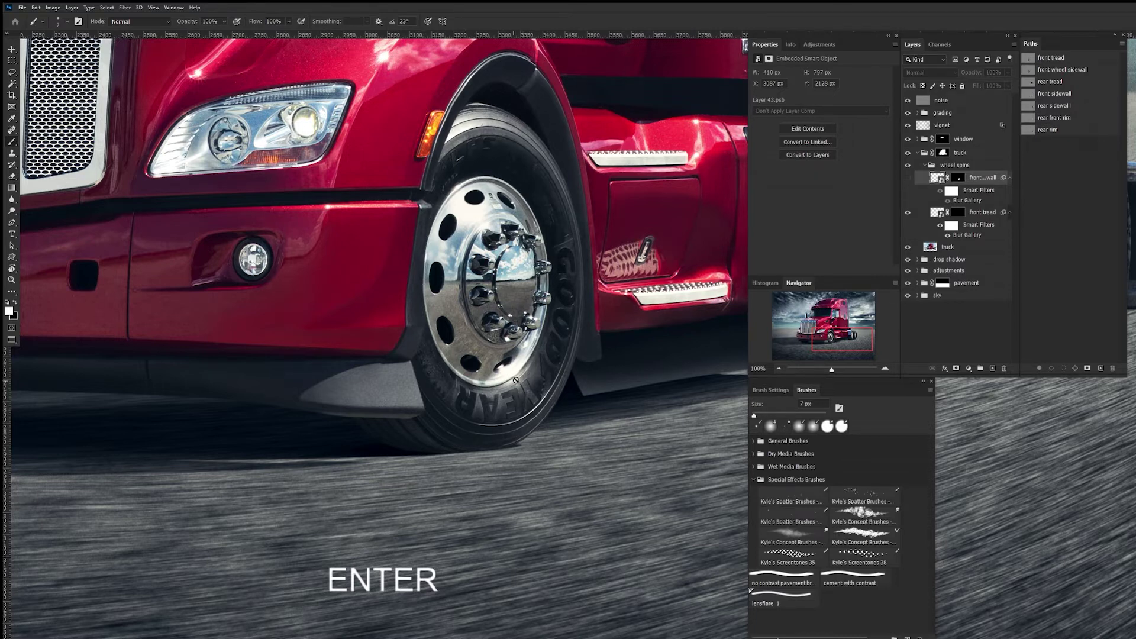
left_click(909, 178)
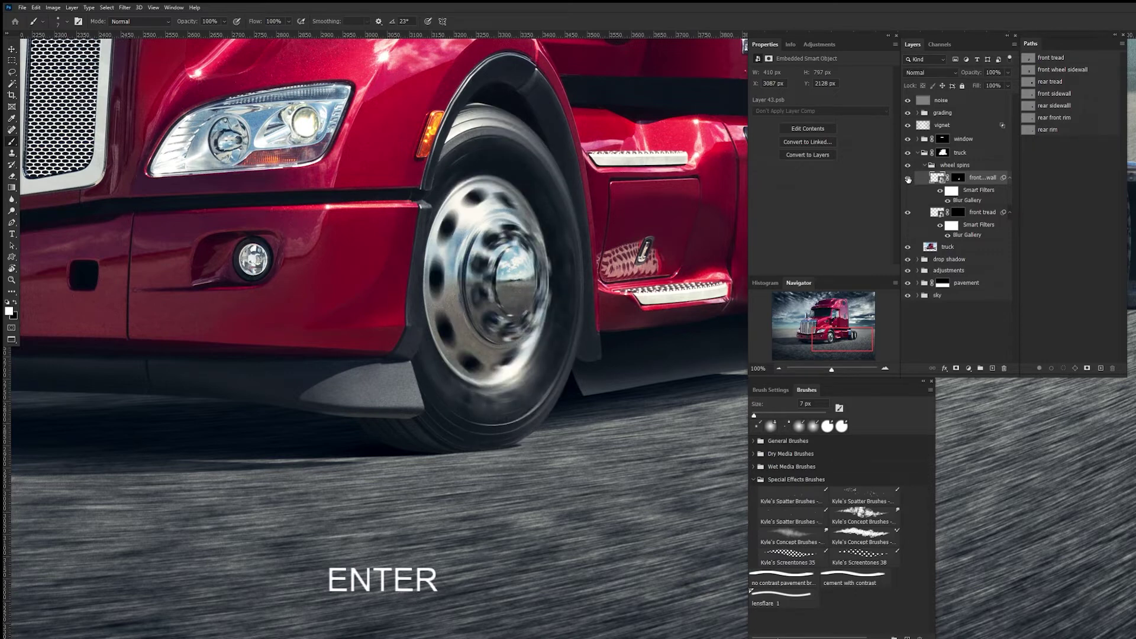
left_click(909, 178)
left_click(908, 179)
left_click(909, 178)
left_click(908, 179)
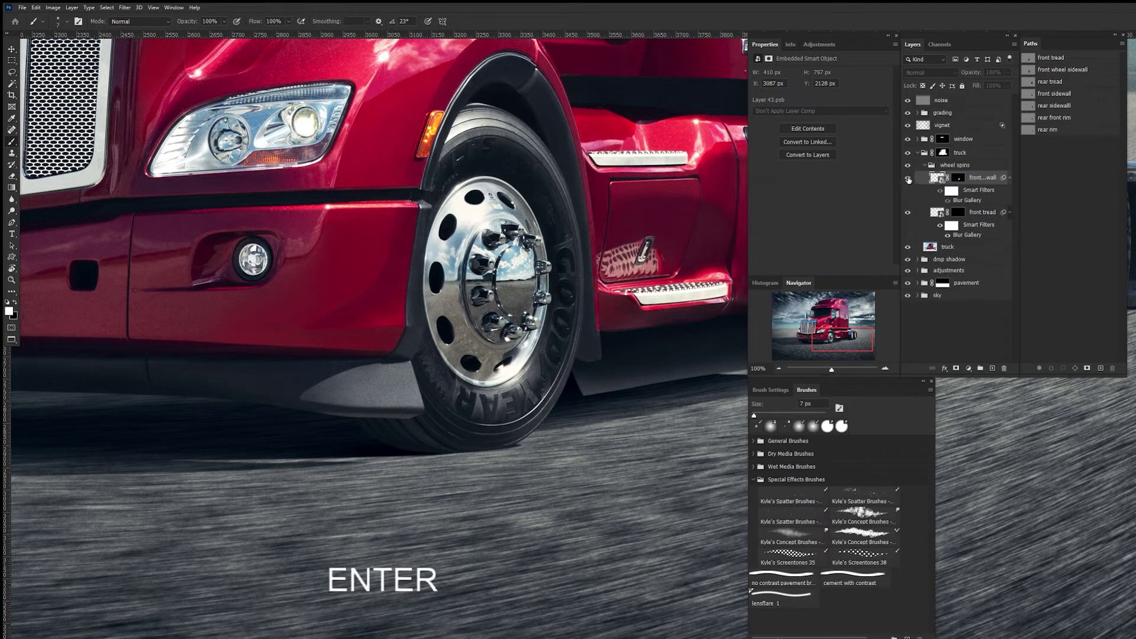
left_click(908, 180)
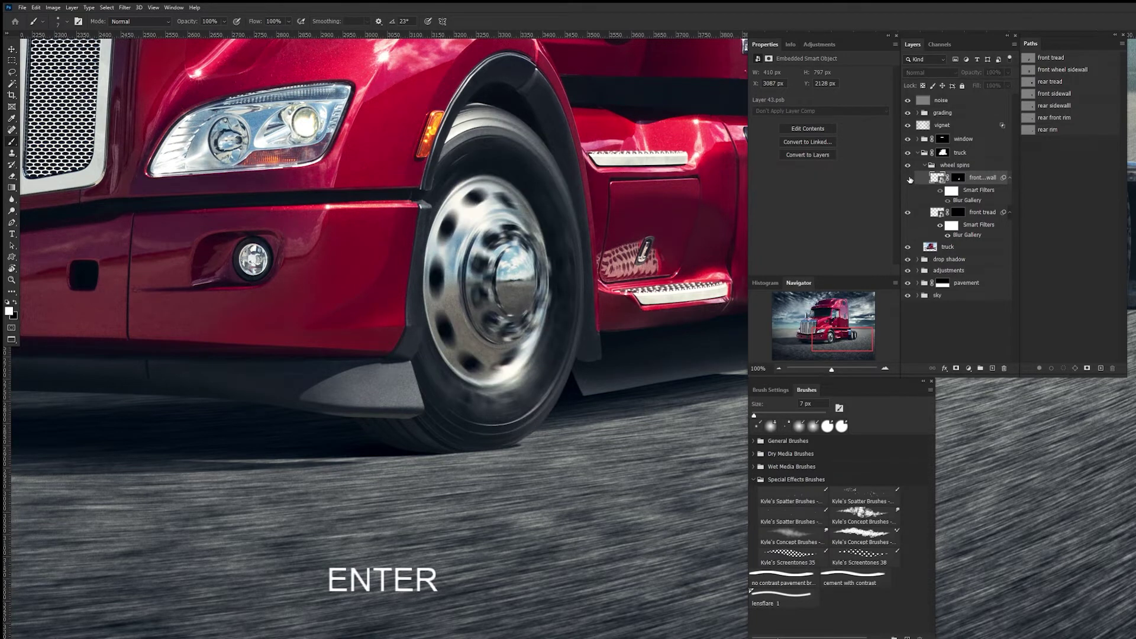
left_click(909, 180)
left_click(909, 180)
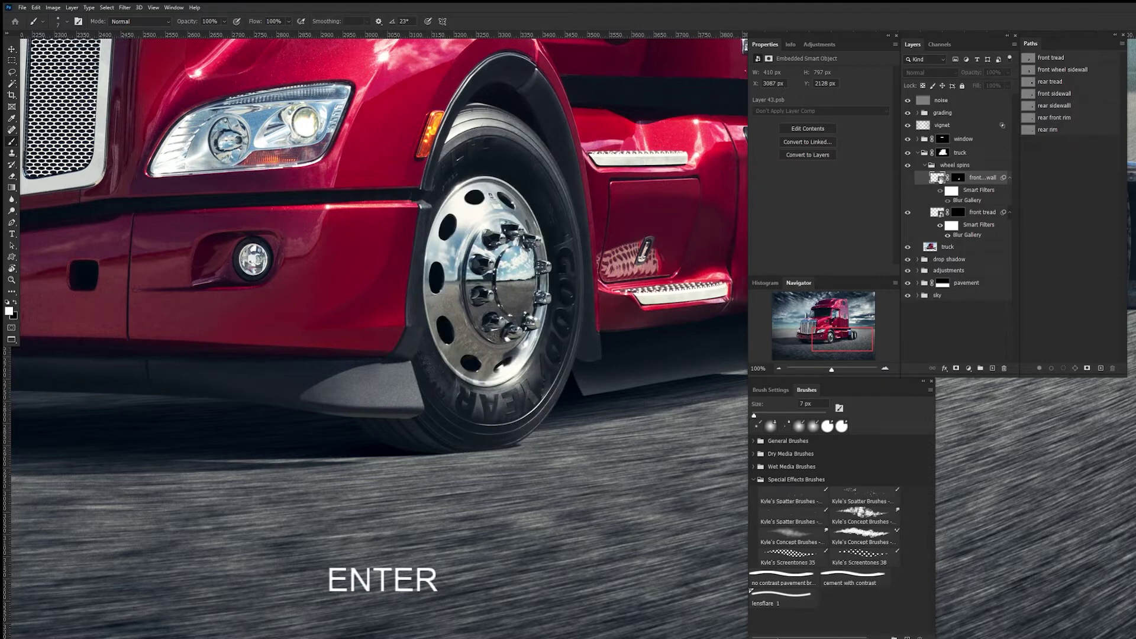
left_click(908, 180)
- Hide the front sidewall layer, collapse the wheel spins group and select the original truck image layer
left_click(909, 180)
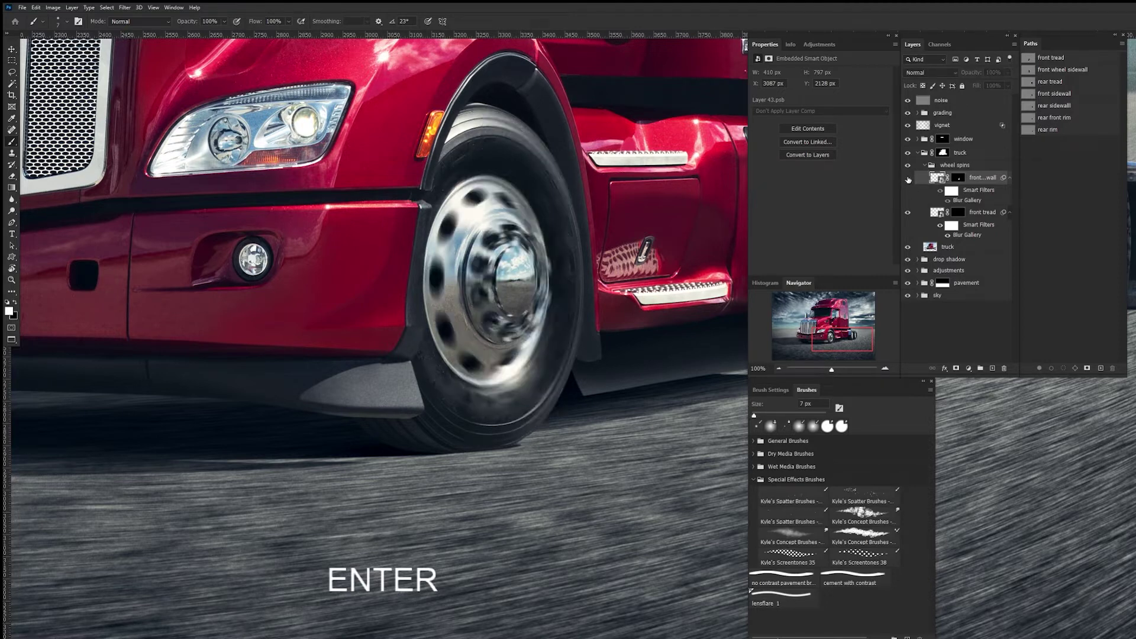
left_click(951, 248)
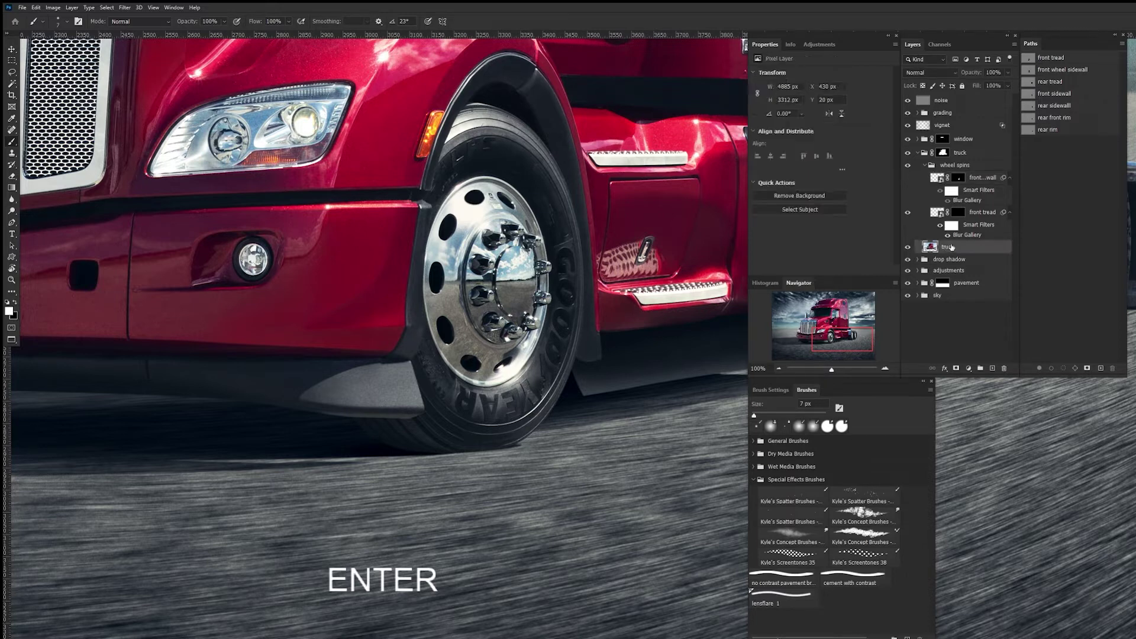
left_click(919, 154)
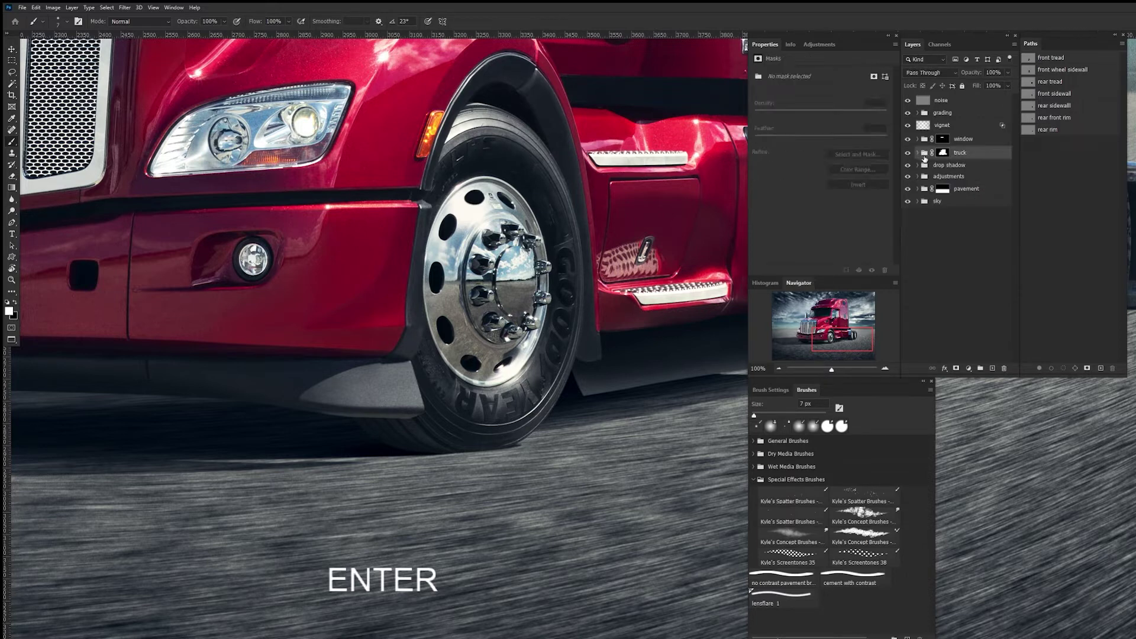
left_click(919, 154)
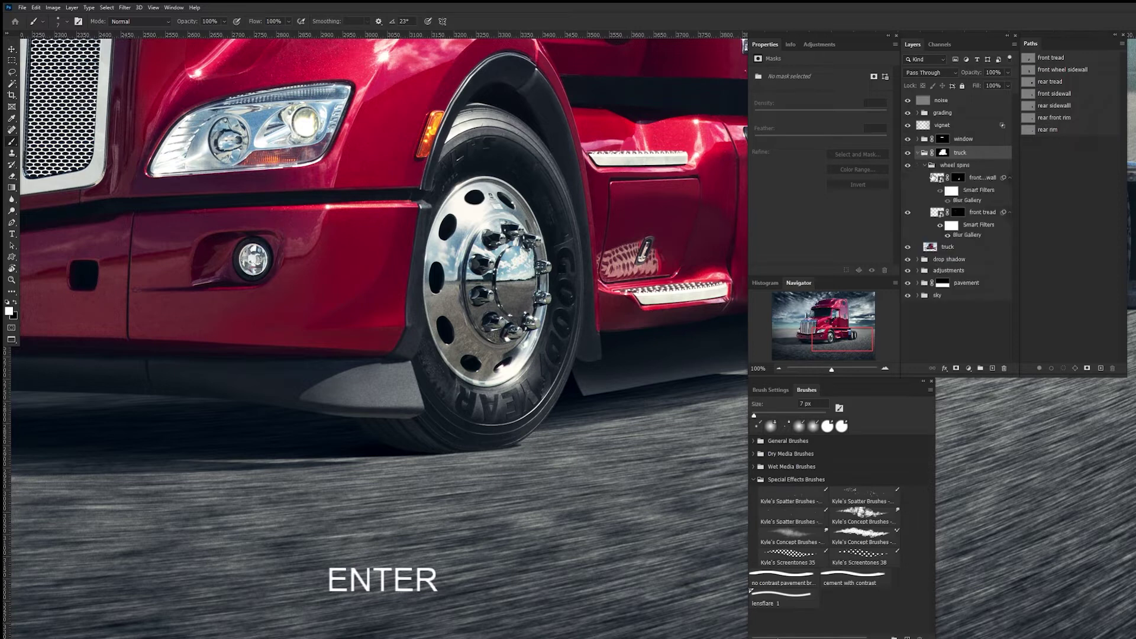
left_click(925, 165)
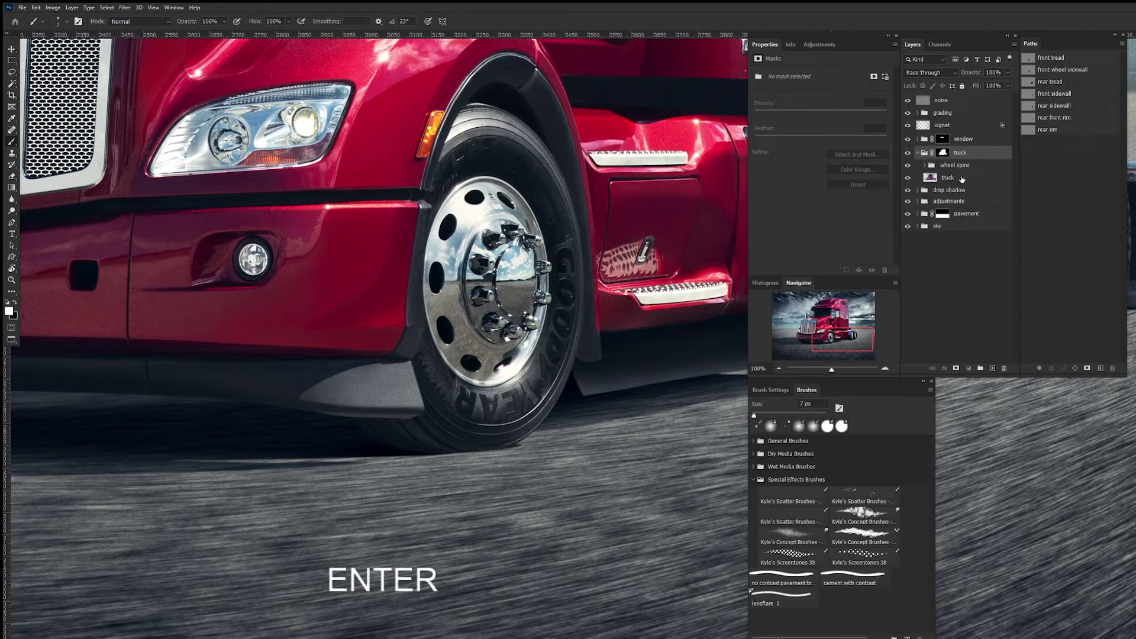
left_click(962, 178)
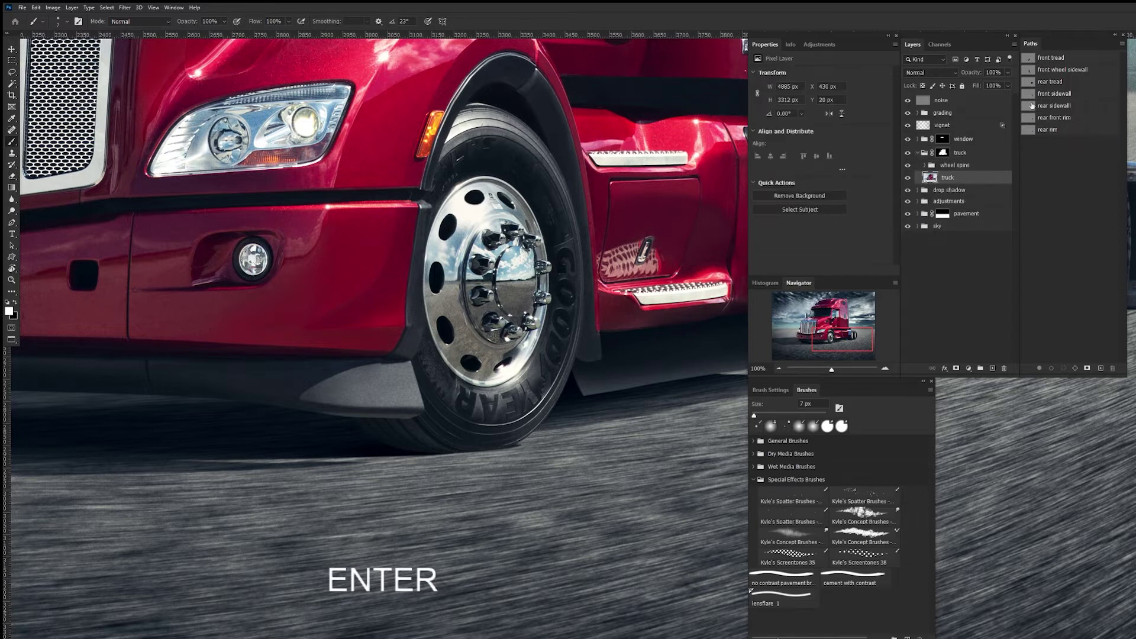
- Copy the front rim from the truck layer to a new layer using its outline in the front tread path, and convert it to a smart object
left_click(1051, 59)
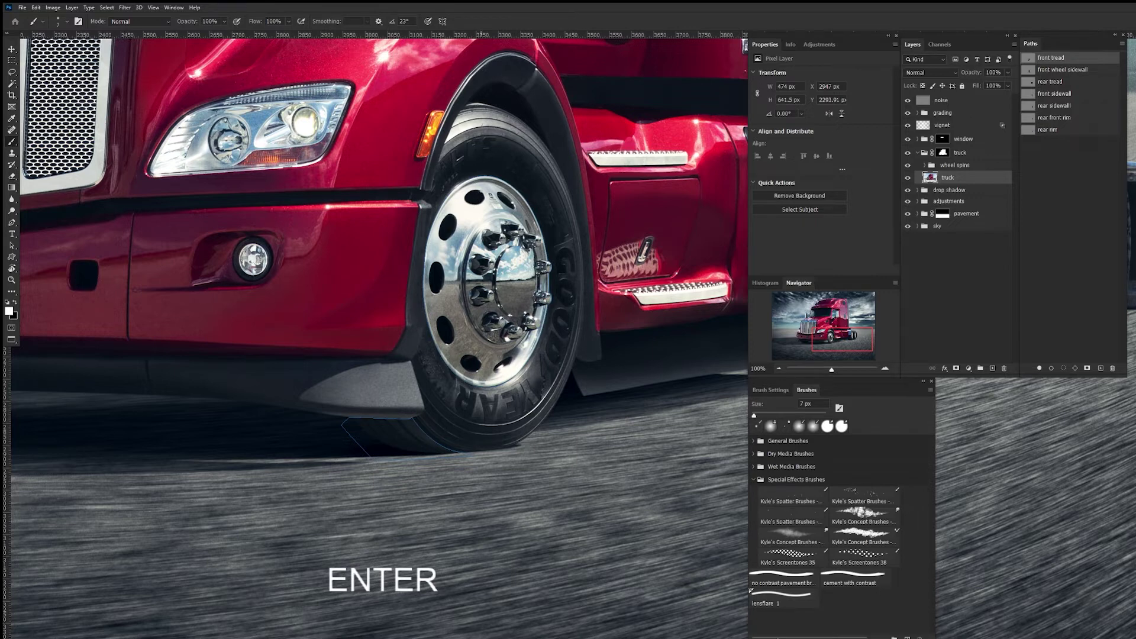
key("a")
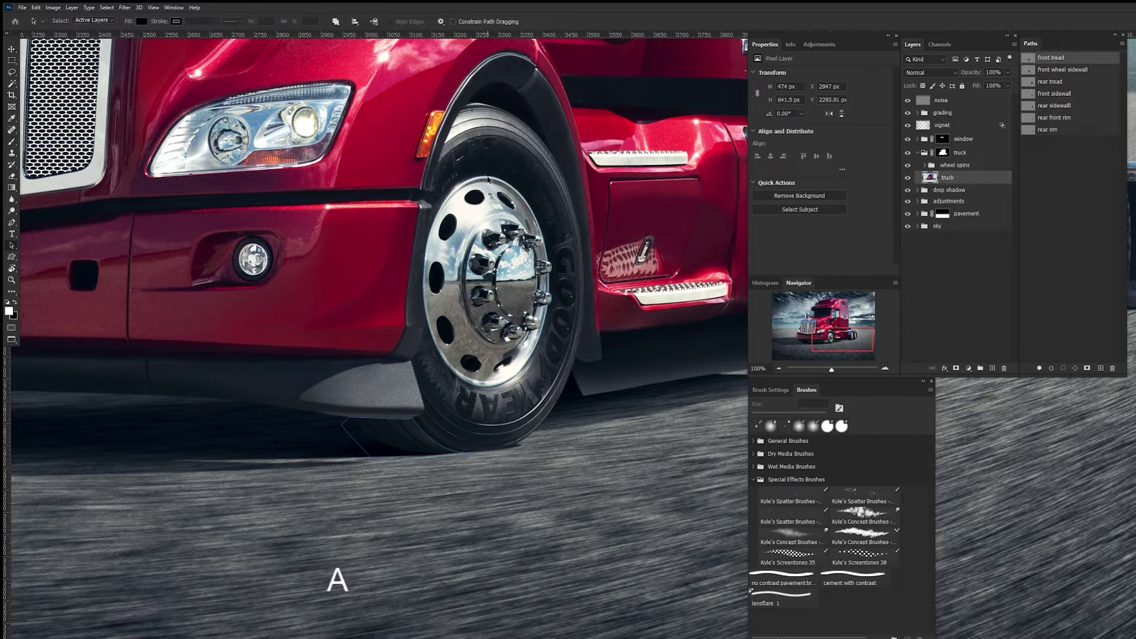
left_click(489, 178)
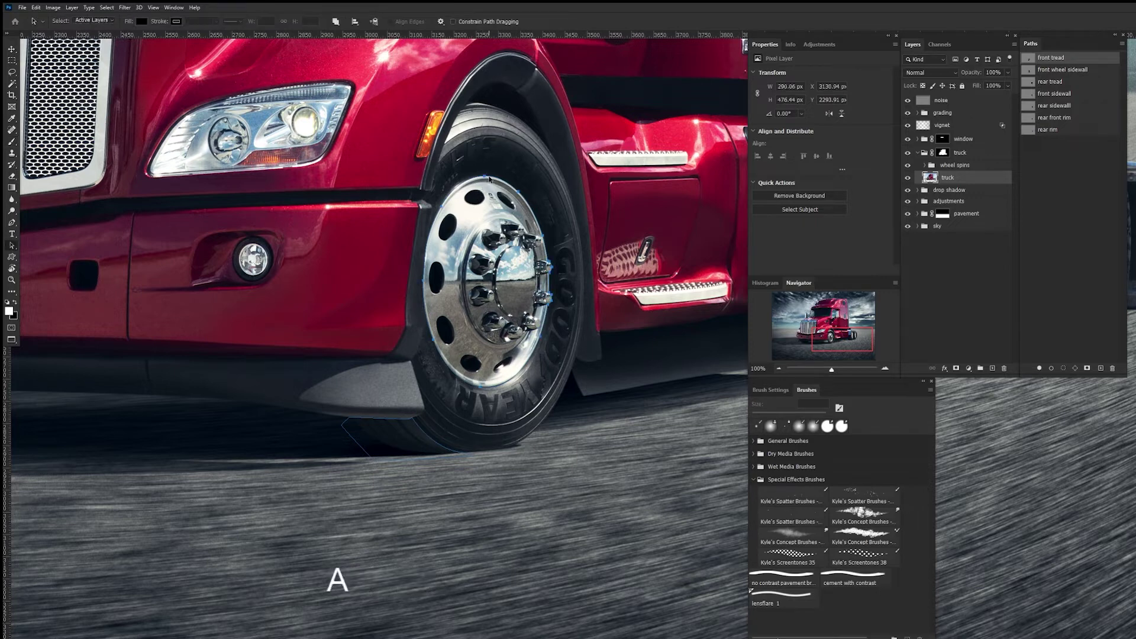
left_click(1065, 369)
left_click(959, 178)
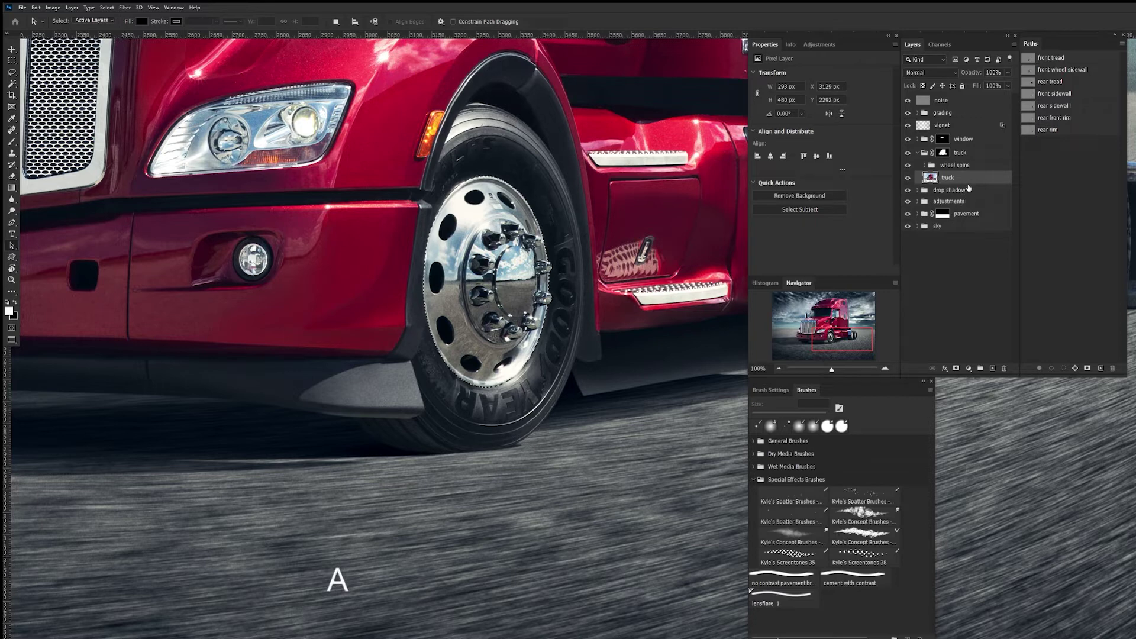
key("ctrl")
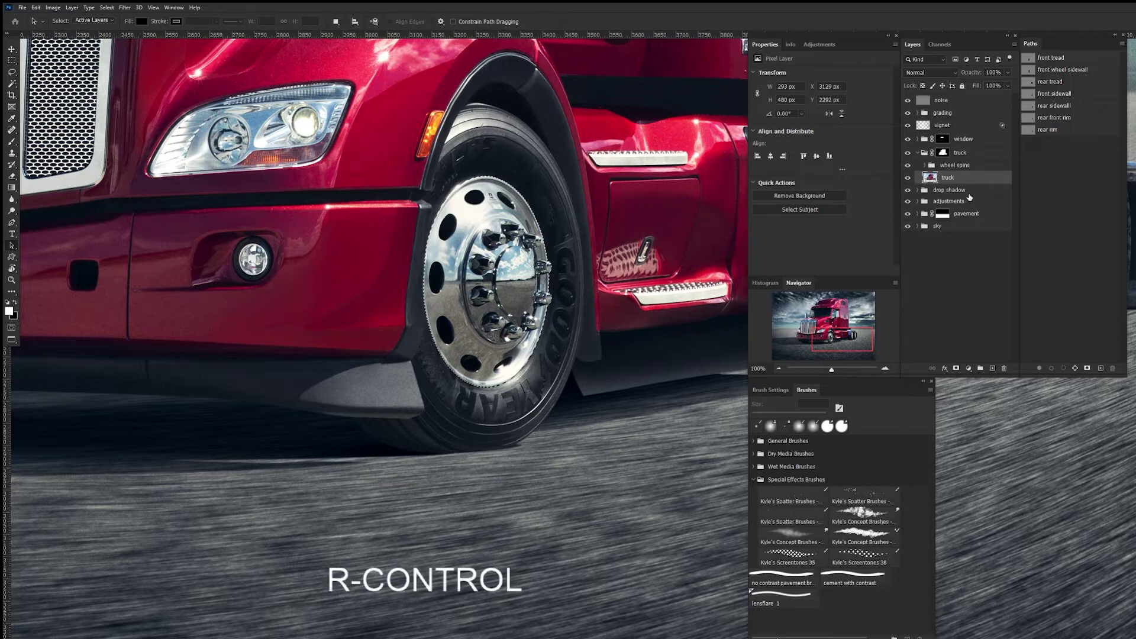
key("ctrl+j")
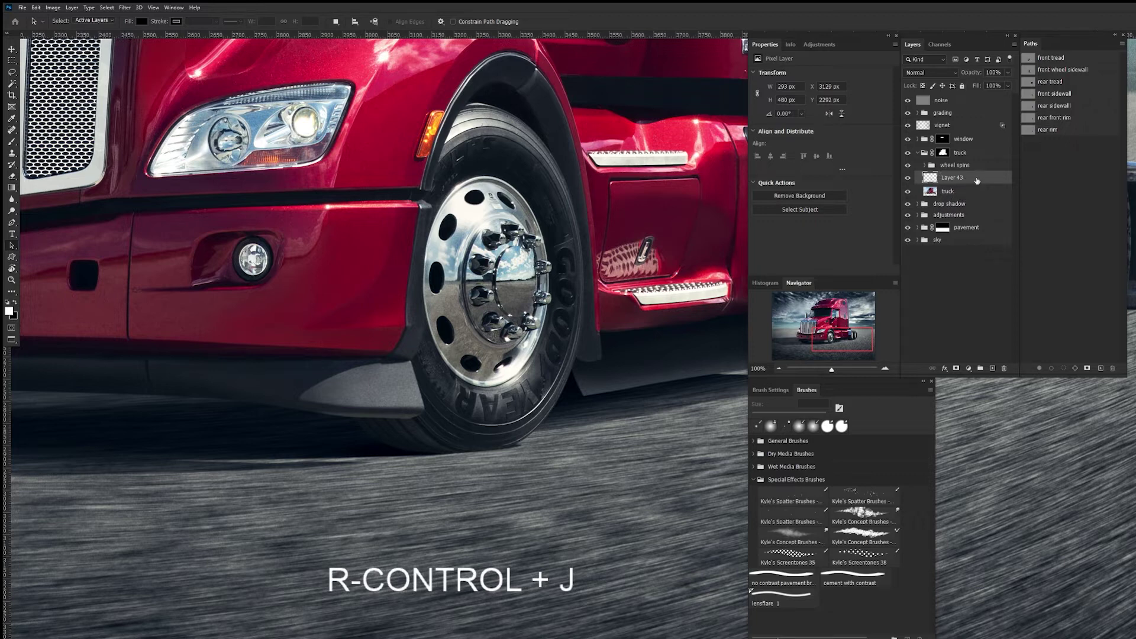
right_click(975, 179)
left_click(1004, 298)
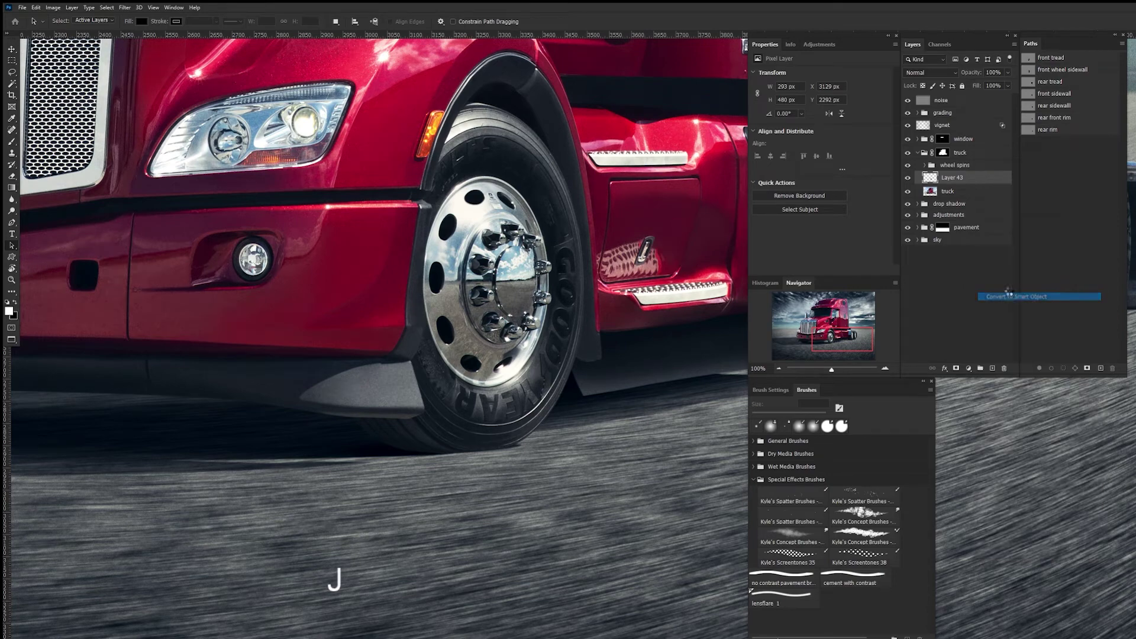
- Start a Spin Blur filter on the front rim smart object and turn its preview off
left_click(125, 8)
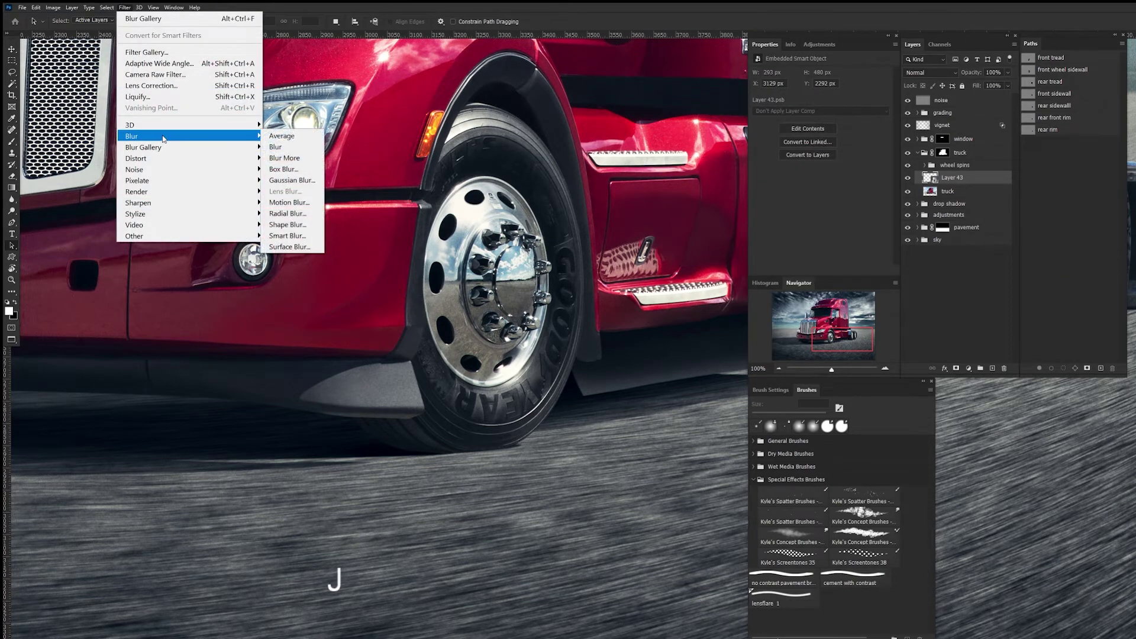
left_click(293, 192)
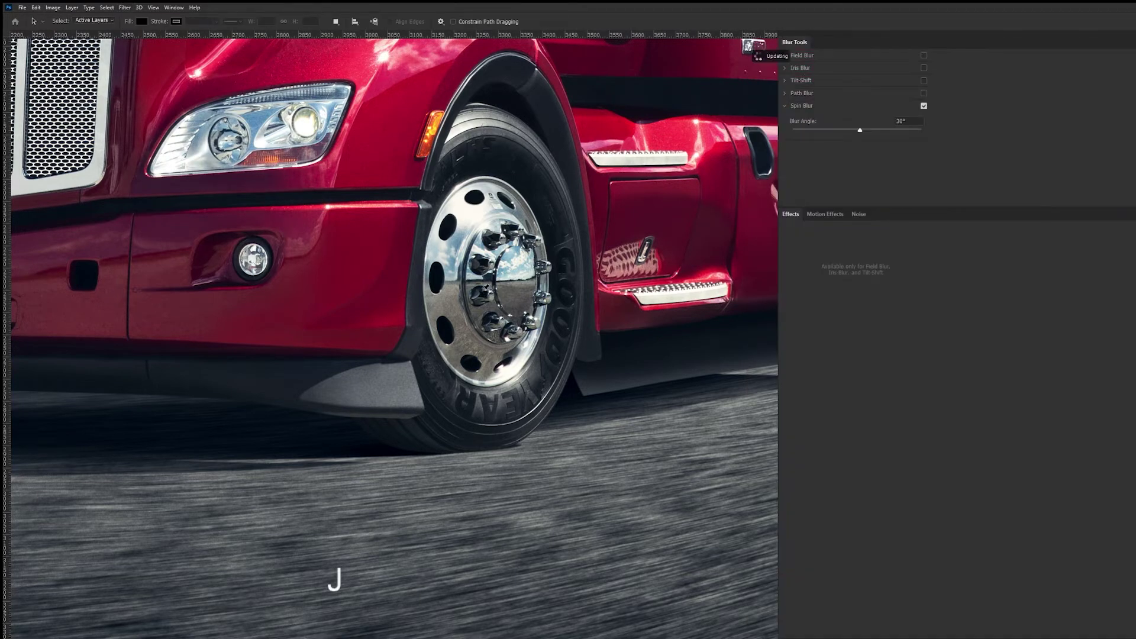
key("ctrl+minus")
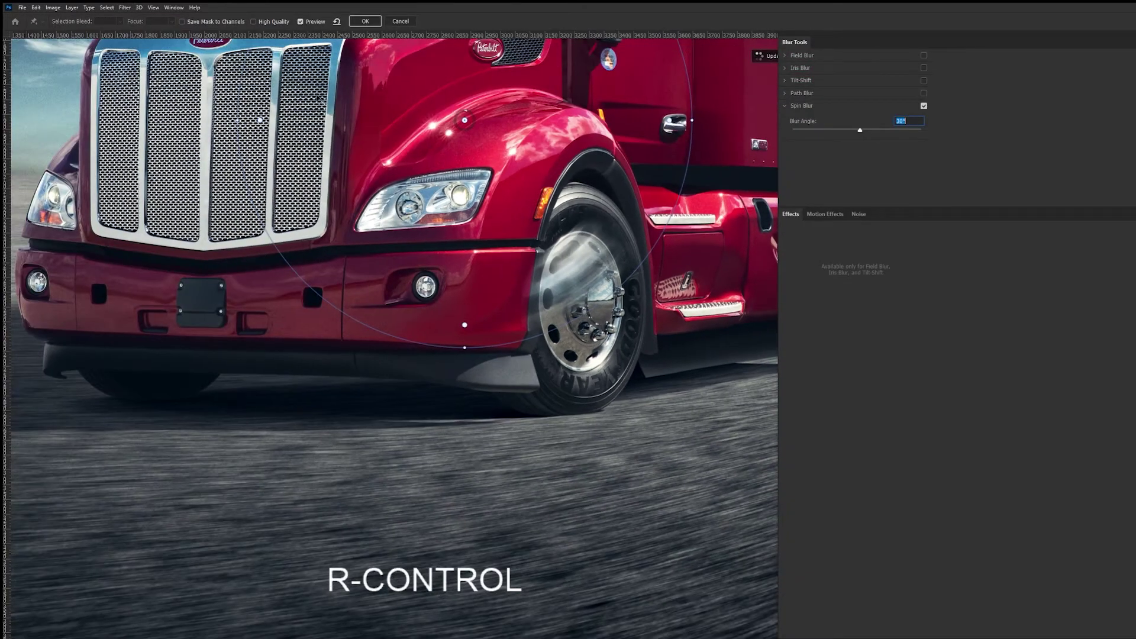
left_click(301, 21)
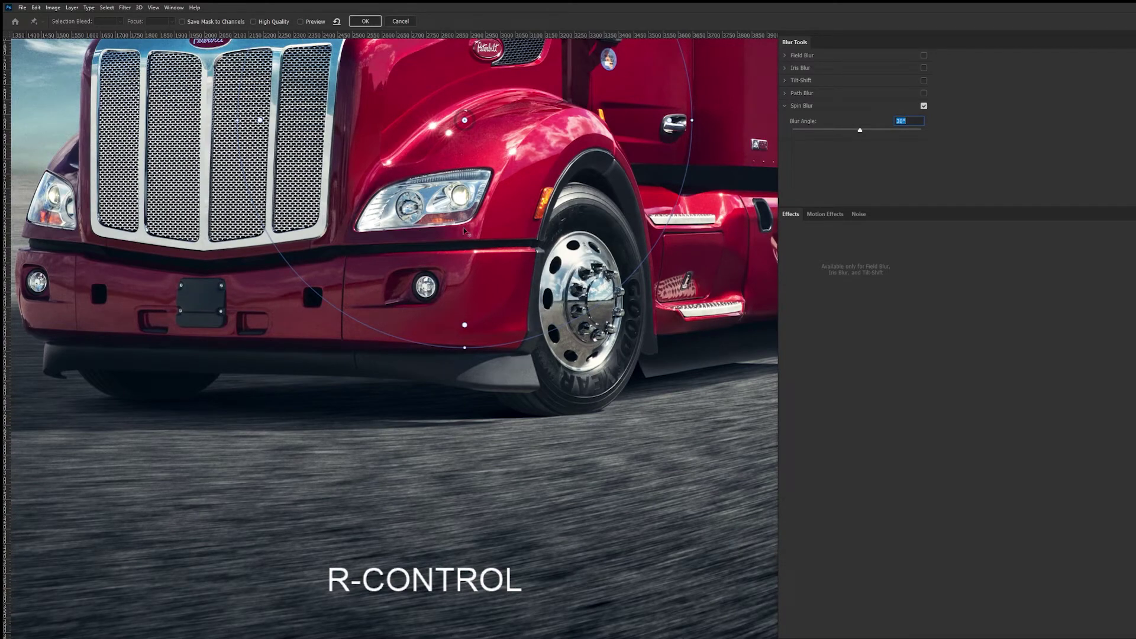
key("space")
left_click_drag(492, 253, 418, 391)
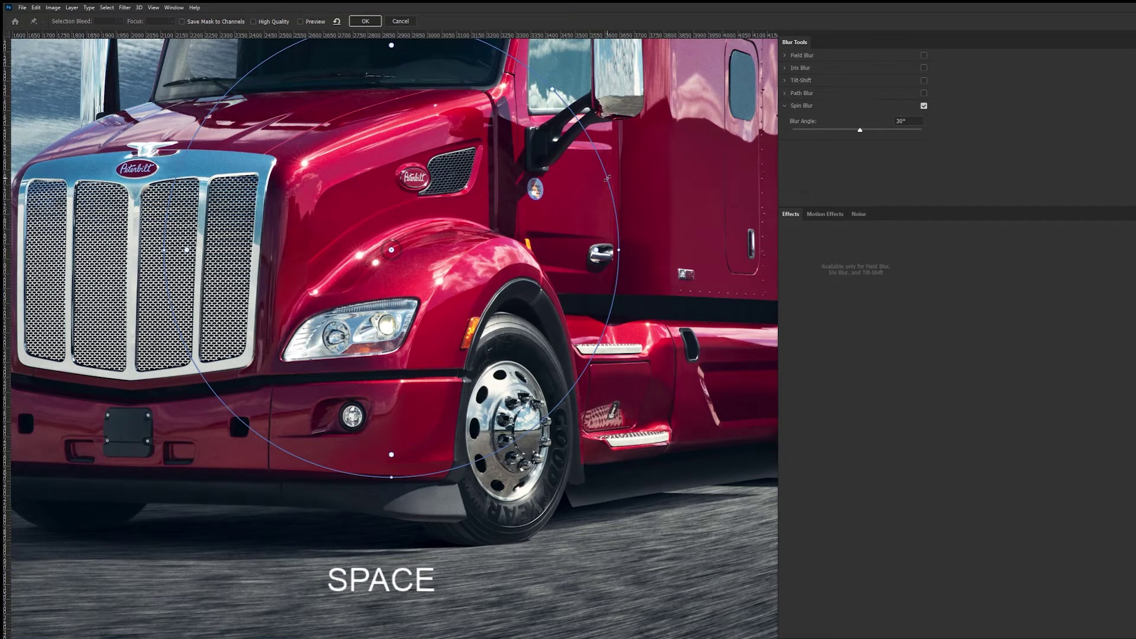
- Move, resize and reshape the spin blur ellipse so it fits closely around the front wheel's rim
left_click_drag(600, 182, 546, 432)
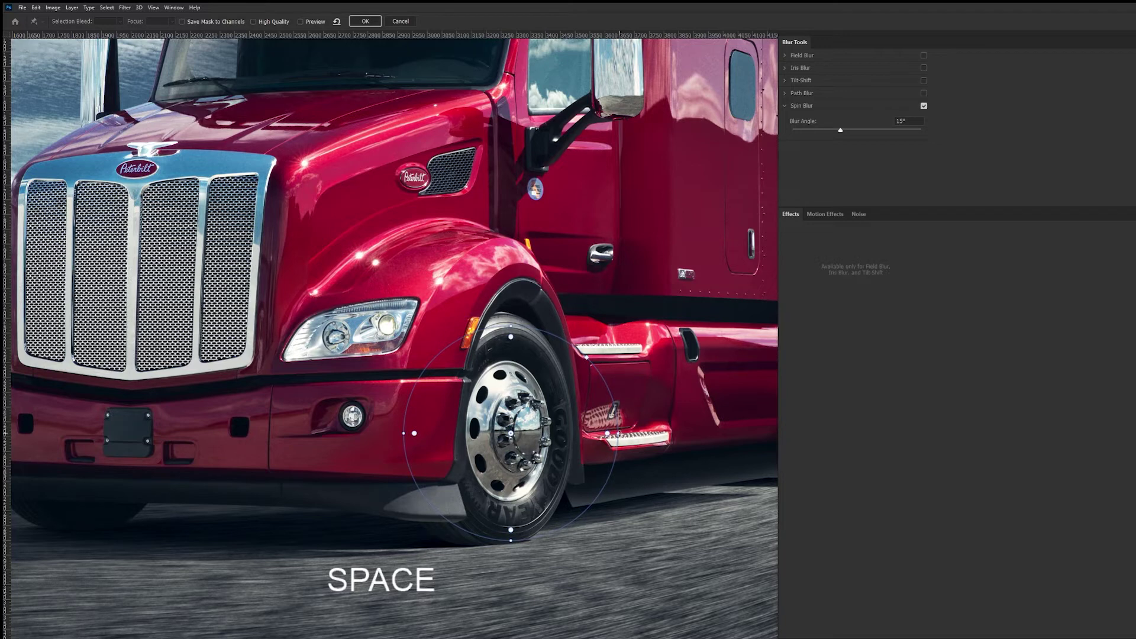
left_click_drag(608, 434, 572, 434)
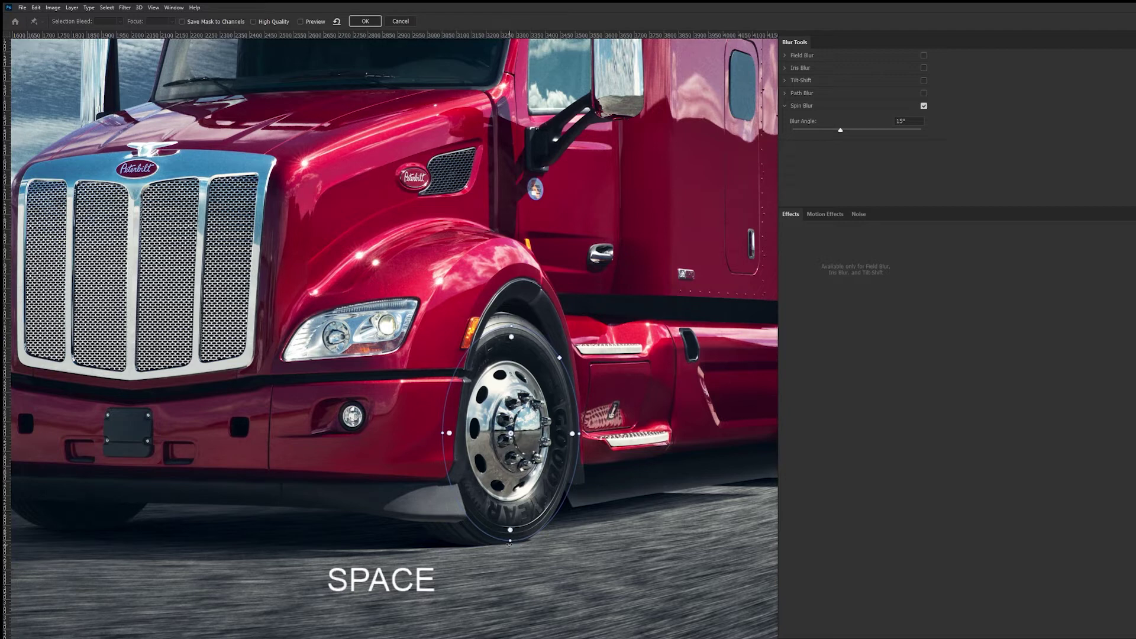
left_click_drag(510, 544, 510, 515)
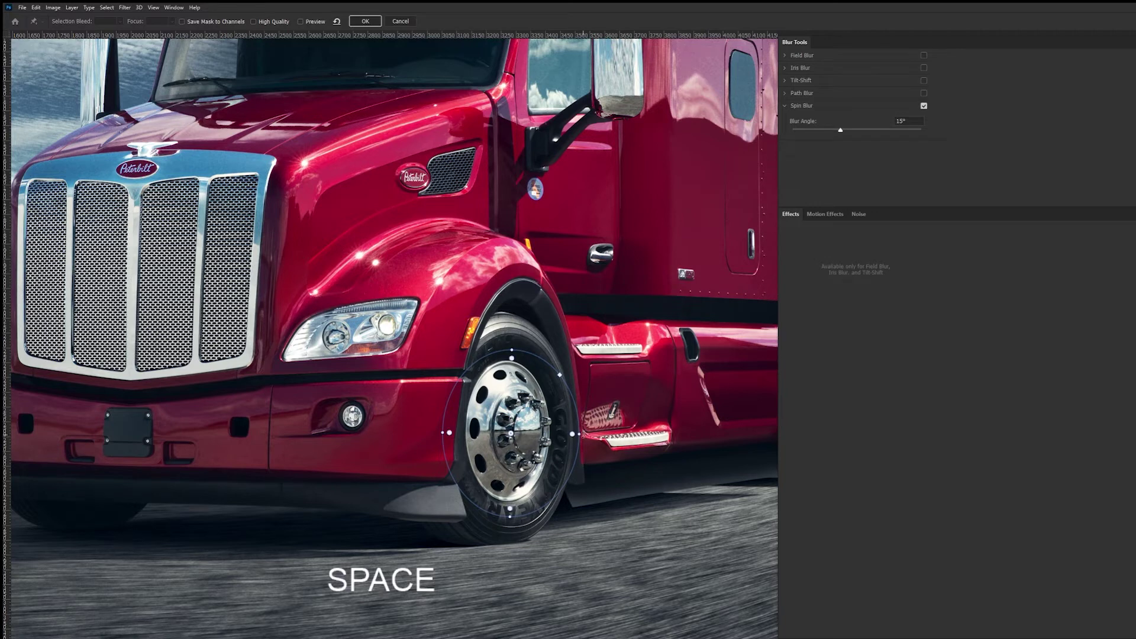
left_click_drag(578, 435, 558, 434)
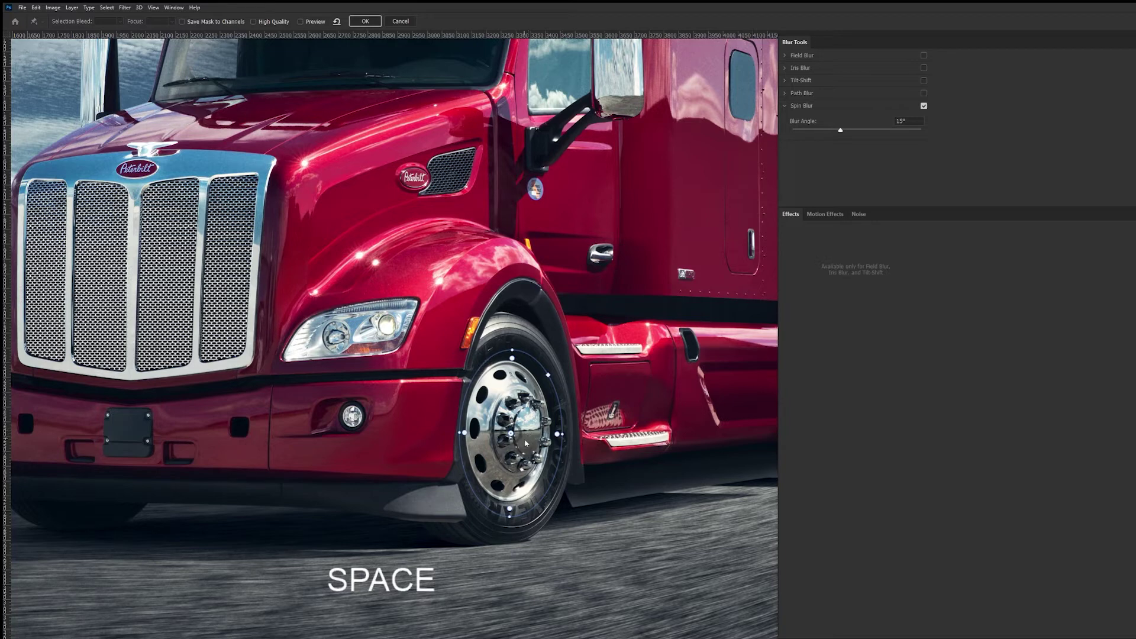
left_click_drag(526, 442, 521, 440)
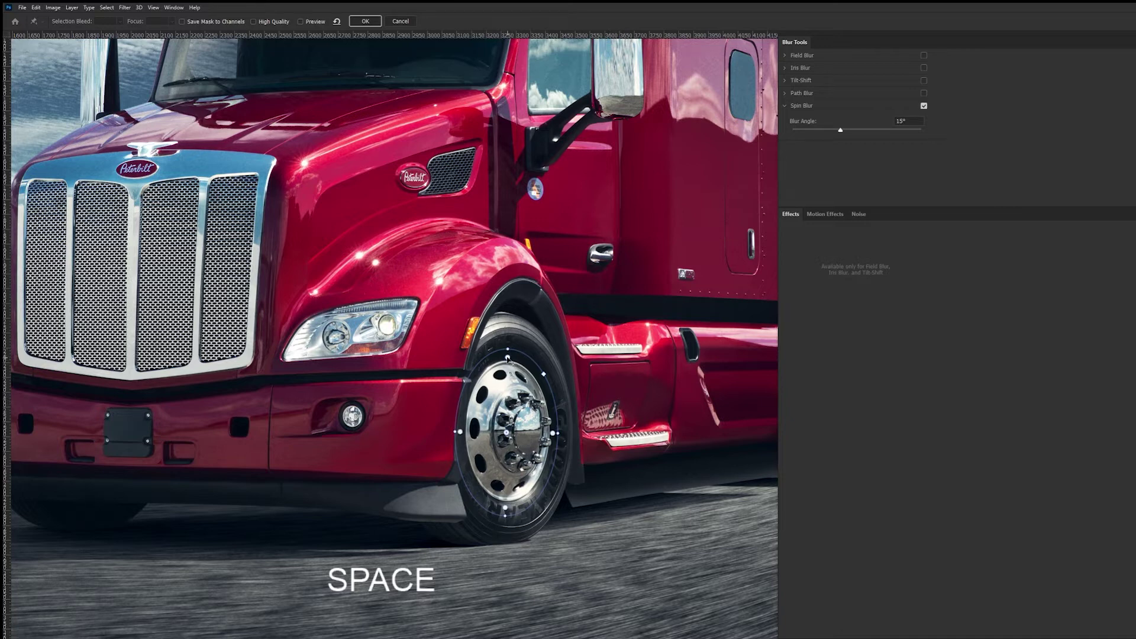
mouse_move(509, 358)
left_mouse_down()
mouse_move(510, 377)
mouse_move(513, 356)
left_mouse_up()
- Turn the filter preview back on, lower the spin blur angle to about 11° and apply the filter to the front rim
key("alt")
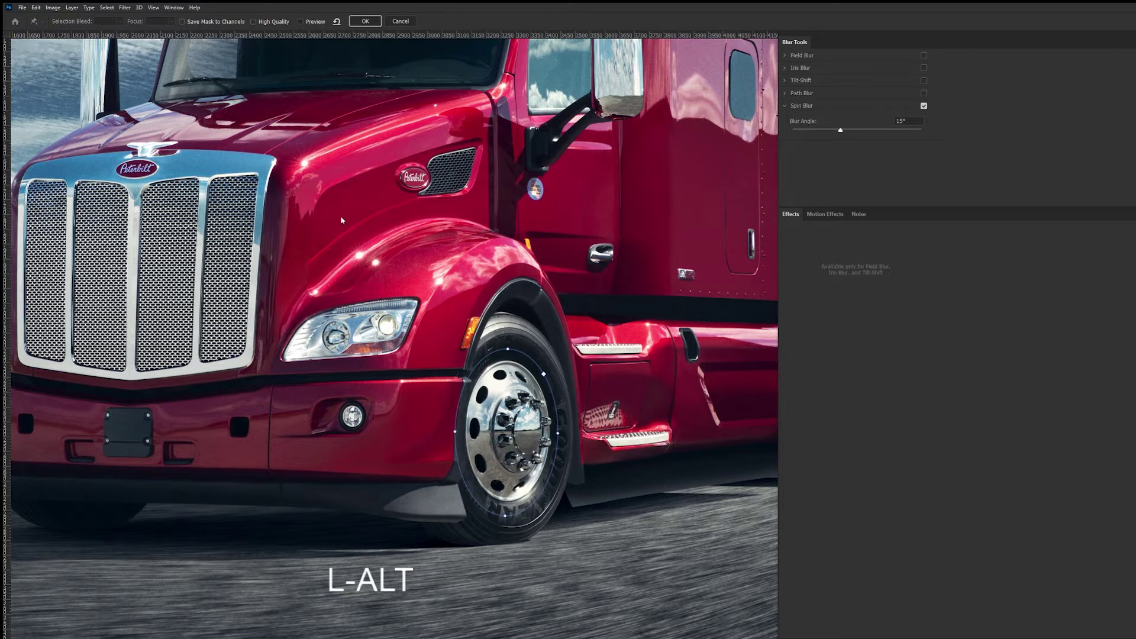
key("p")
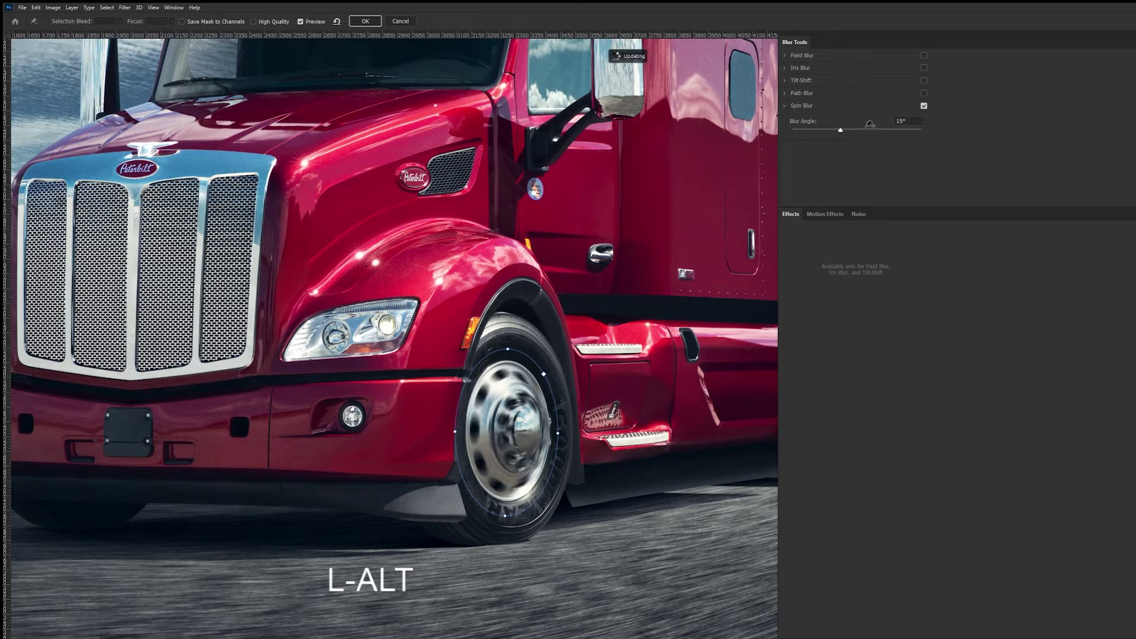
left_click_drag(841, 131, 839, 133)
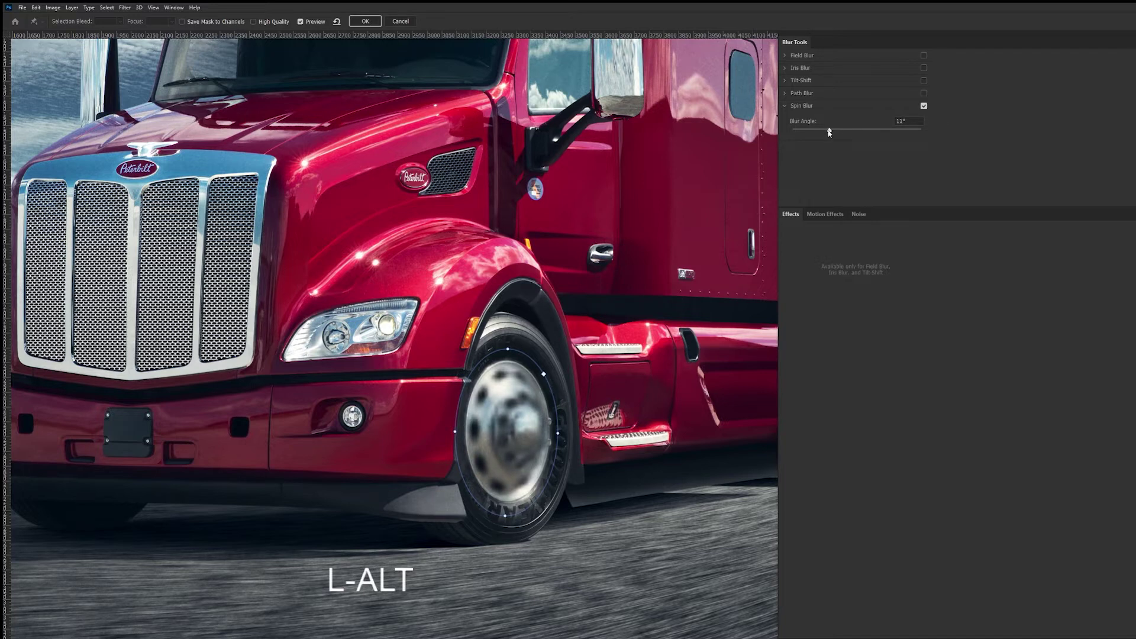
left_click_drag(827, 132, 831, 134)
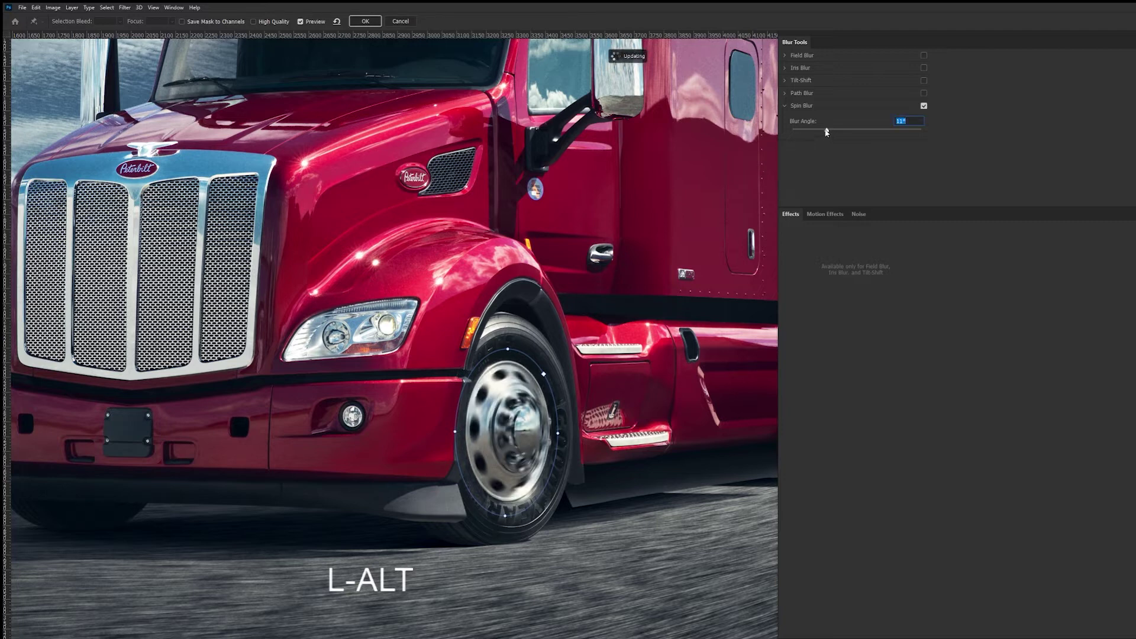
left_click_drag(827, 132, 820, 137)
left_click(365, 21)
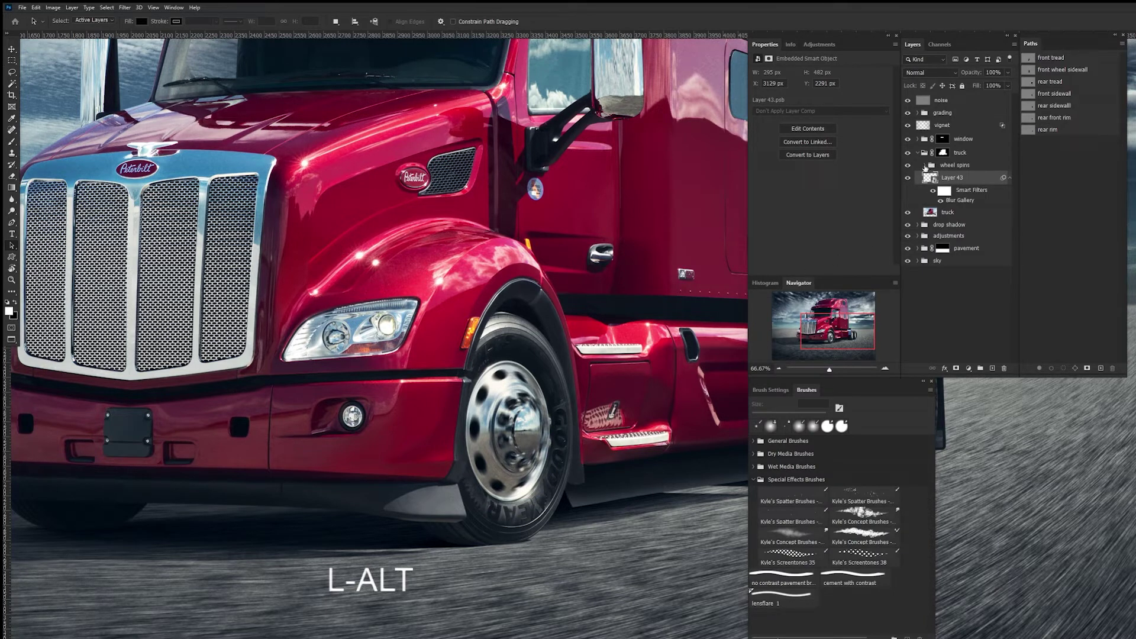
- Move the blurred rim layer to the top of the wheel spins group and show the front sidewall layer again
left_click(925, 168, "alt")
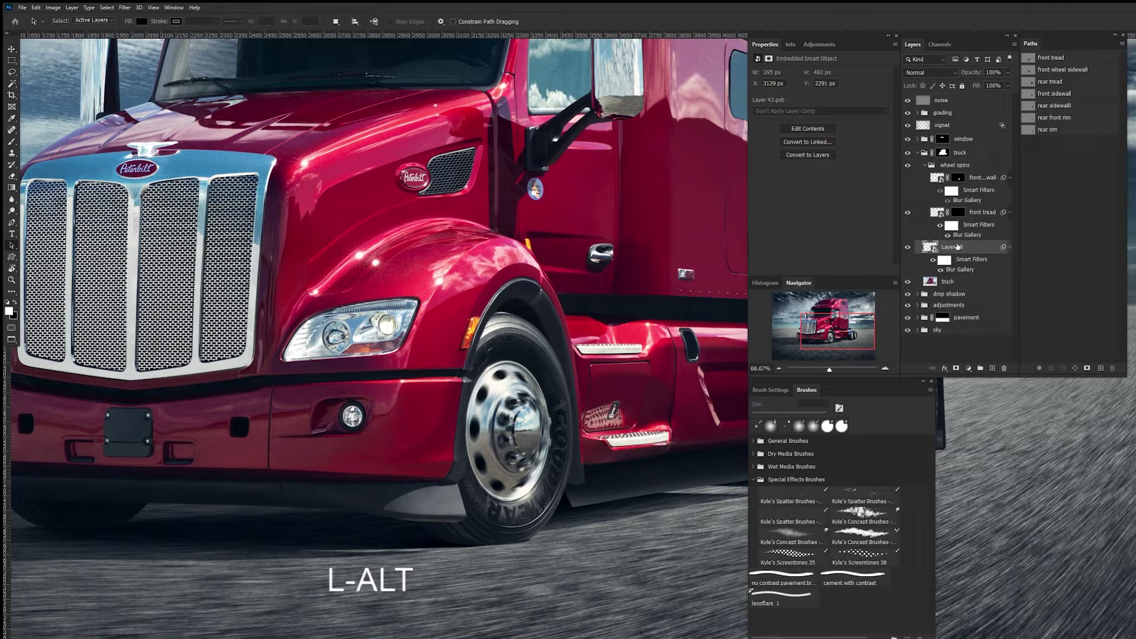
left_click_drag(959, 248, 964, 167)
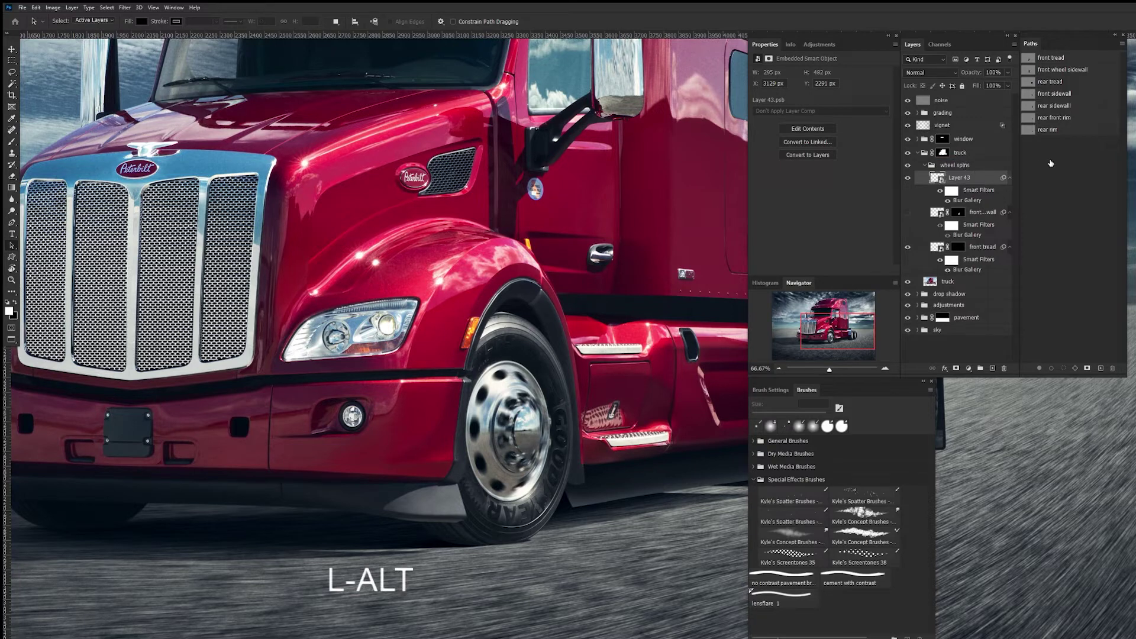
left_click(908, 213)
- Compare the front wheel with and without the blurred rim layer, checking the rim's edge against the sidewall
left_click(908, 179)
left_click(909, 179)
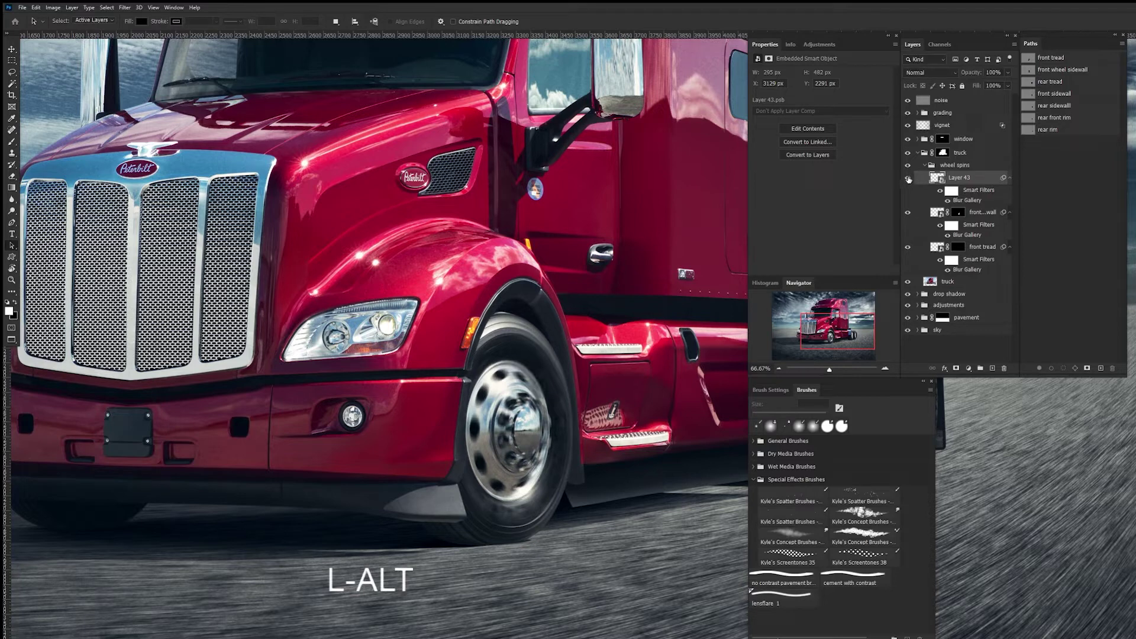
left_click(909, 178)
left_click(908, 180)
left_click(906, 181)
left_click(909, 180)
- Mask the blurred rim layer with a selection made from the rim outline in the front tread path
left_click(1071, 60)
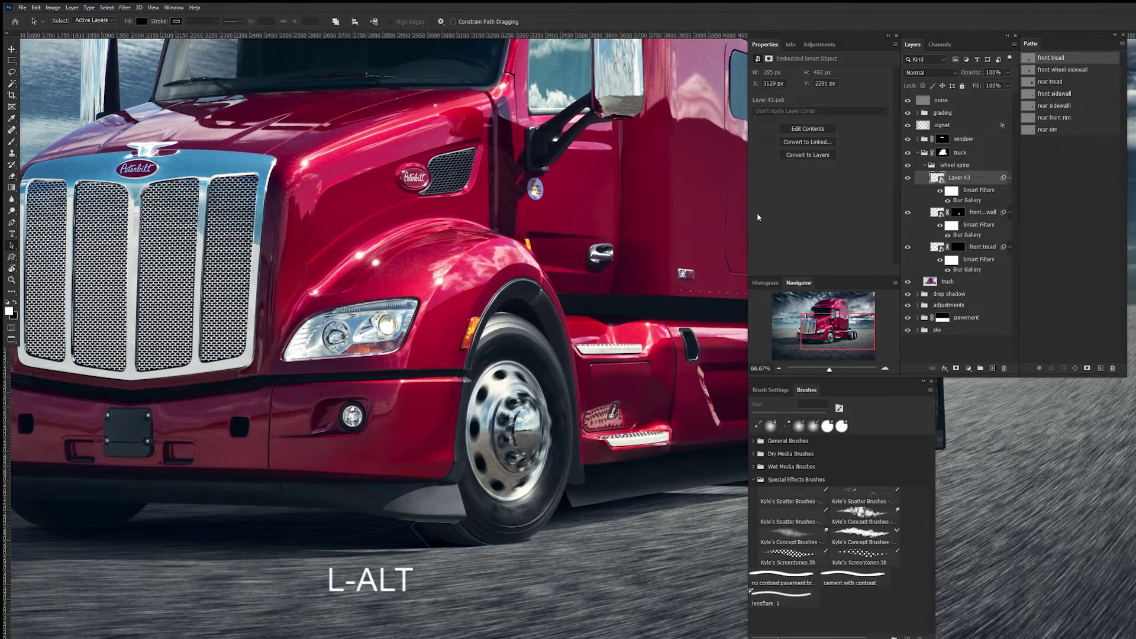
key("a")
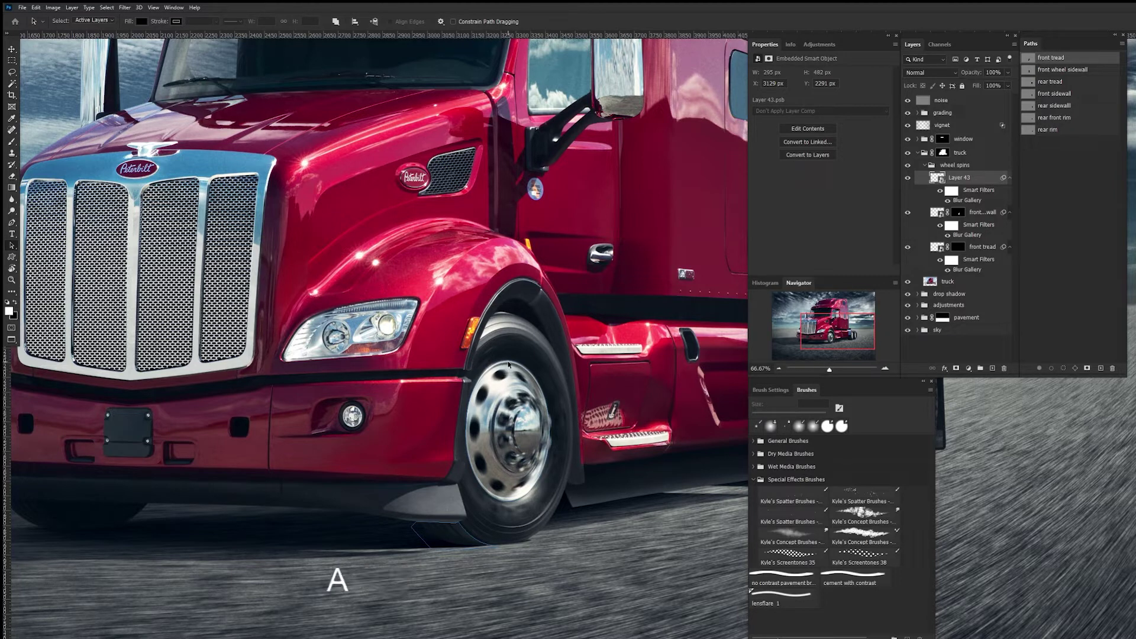
left_click(1064, 368)
left_click(1045, 349)
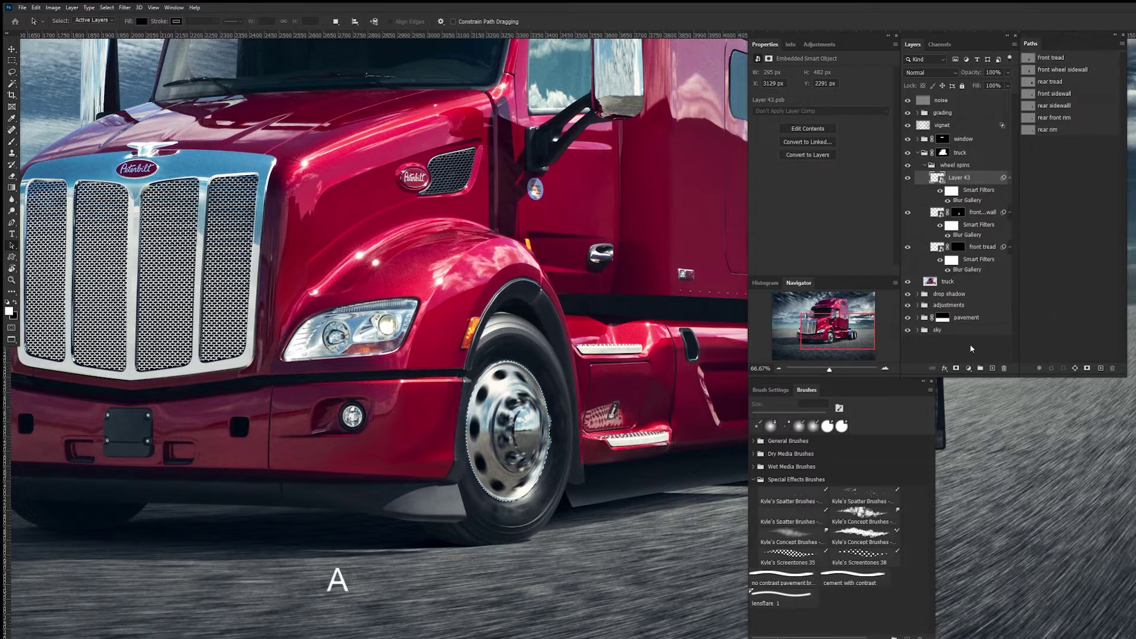
left_click(957, 368)
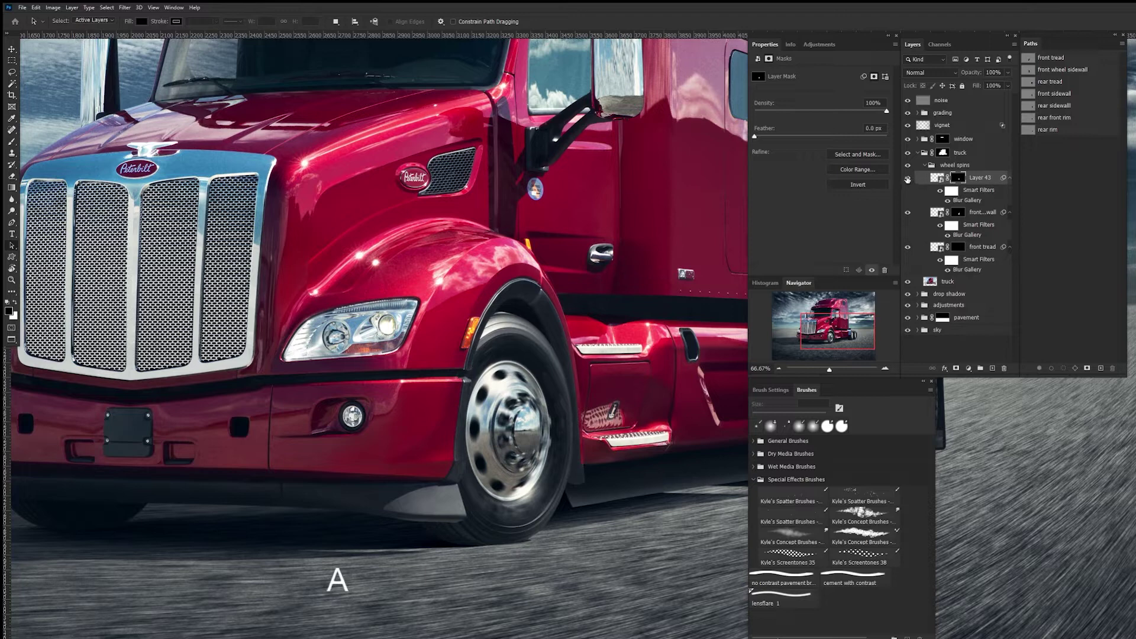
- Toggle the masked rim layer off and on to examine the spin blur on the rim, holes and lug nuts
left_click(908, 179)
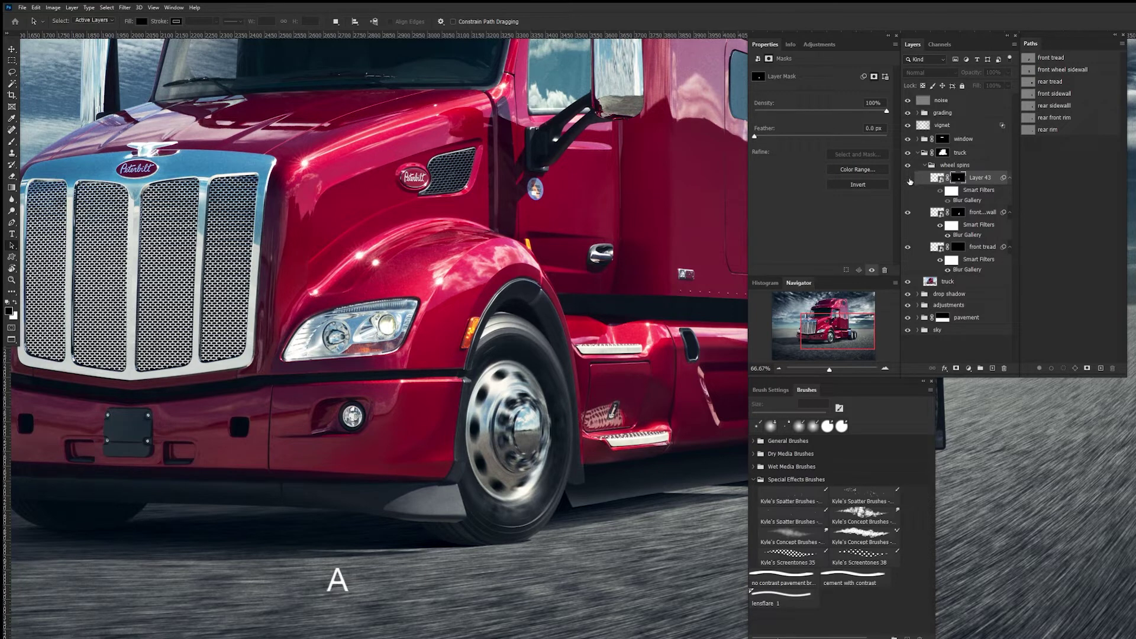
left_click(907, 178)
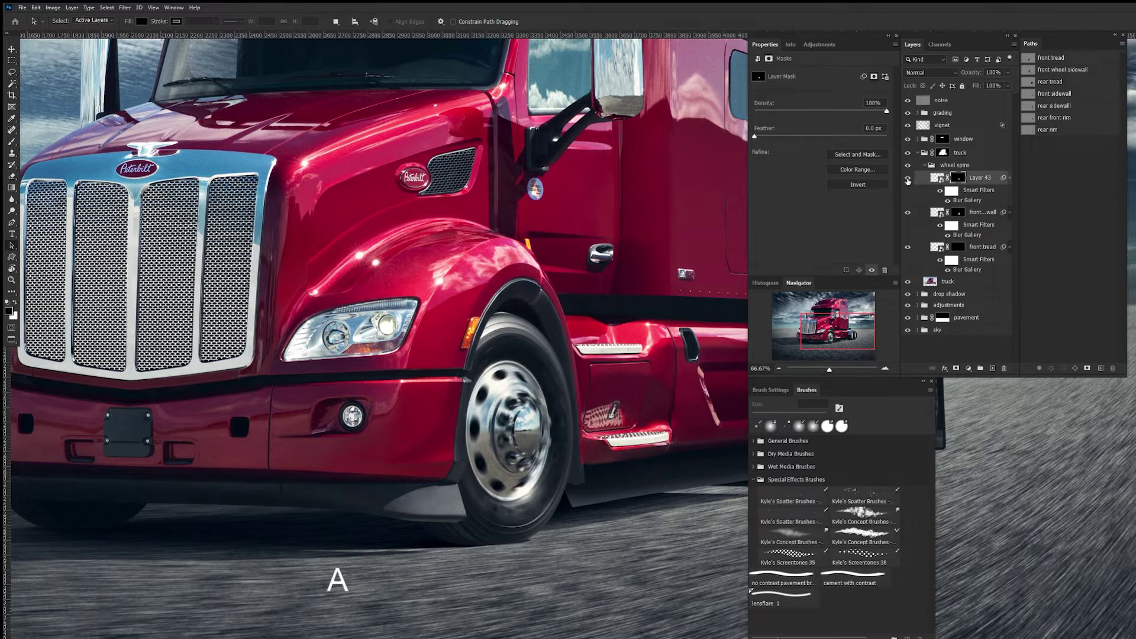
left_click(908, 179)
left_click(908, 179)
left_click(908, 178)
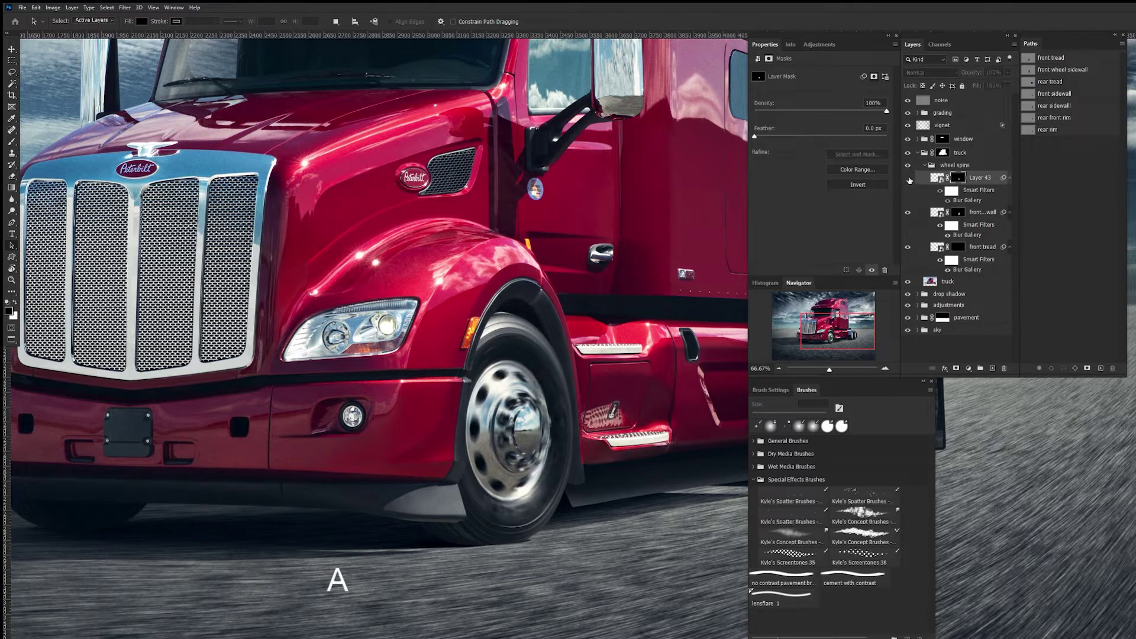
left_click(908, 179)
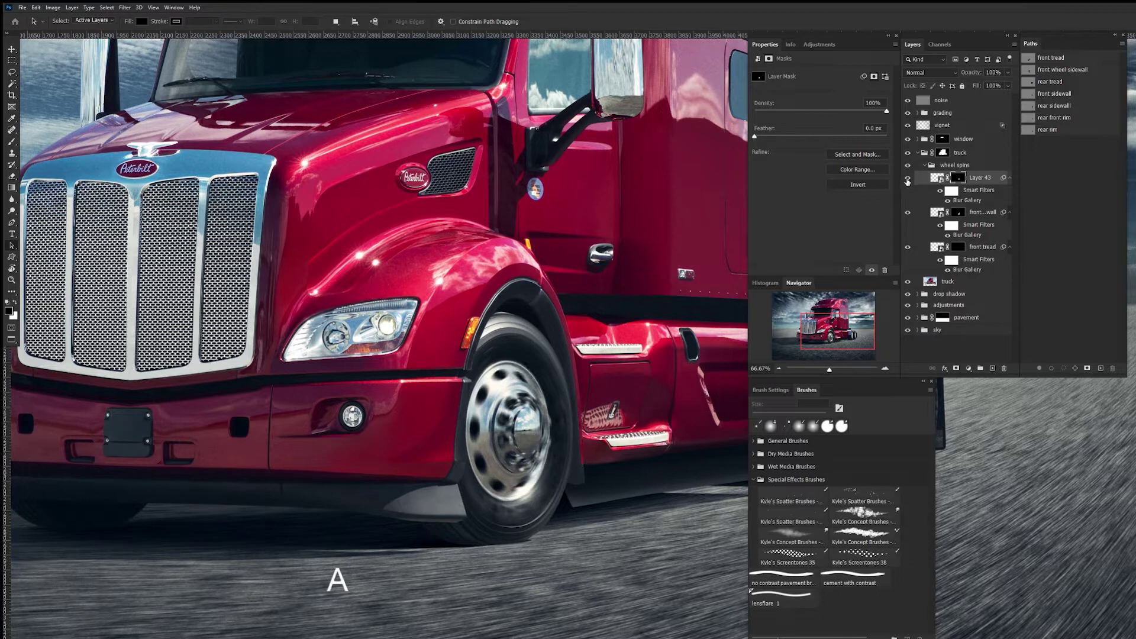
left_click(909, 180)
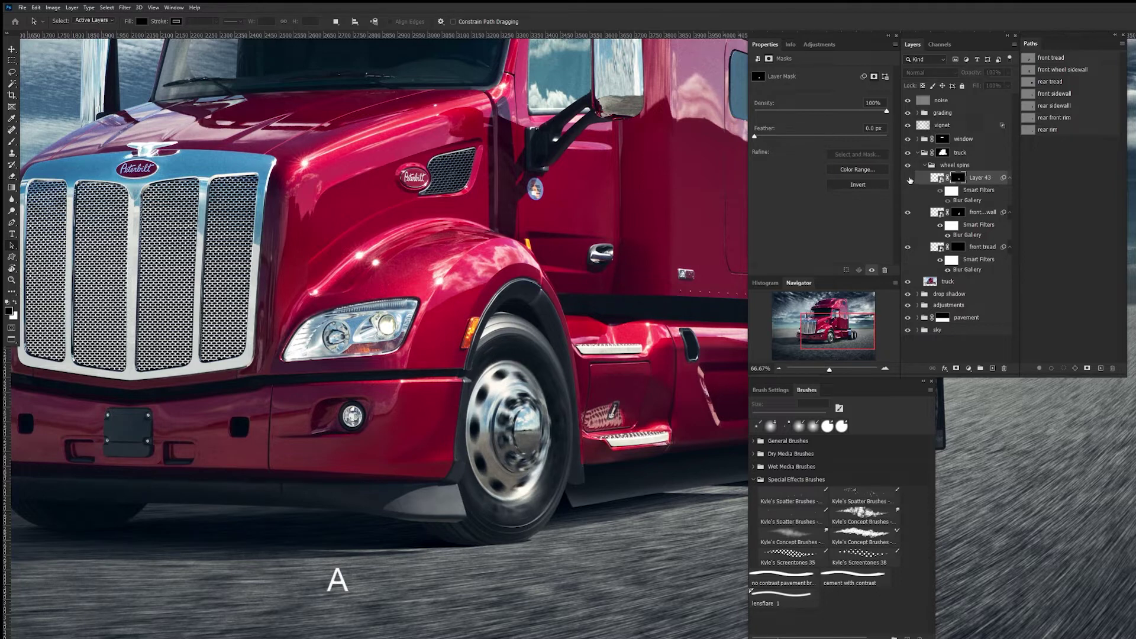
left_click(908, 178)
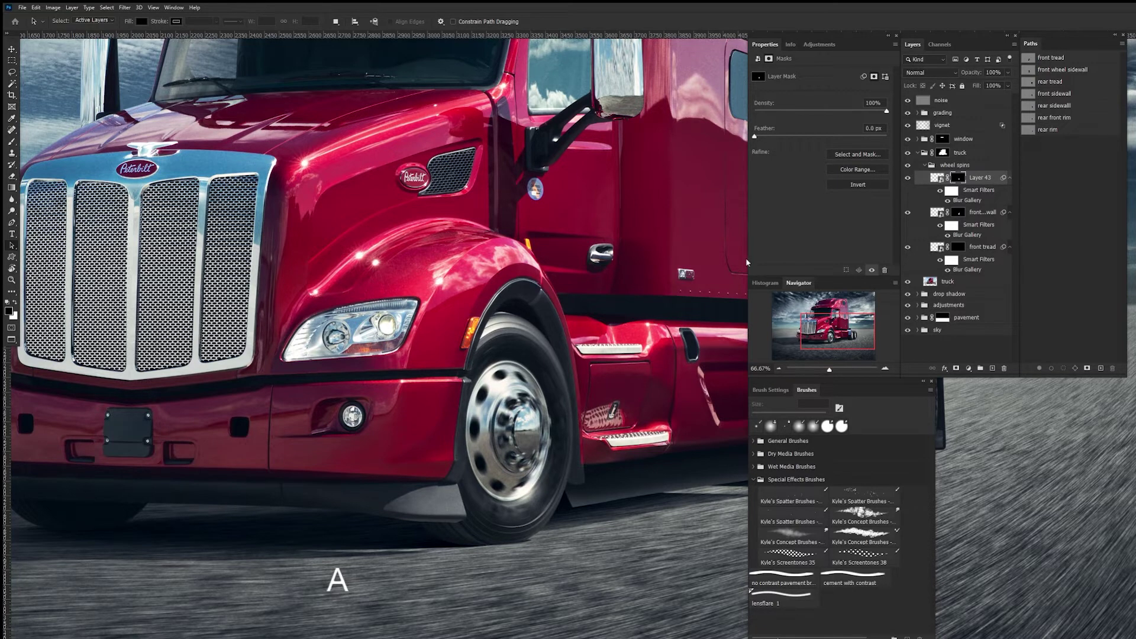
- Group the front rim, front sidewall and front tread layers into a new group named "front tire"
key("space")
left_click_drag(595, 386, 497, 352)
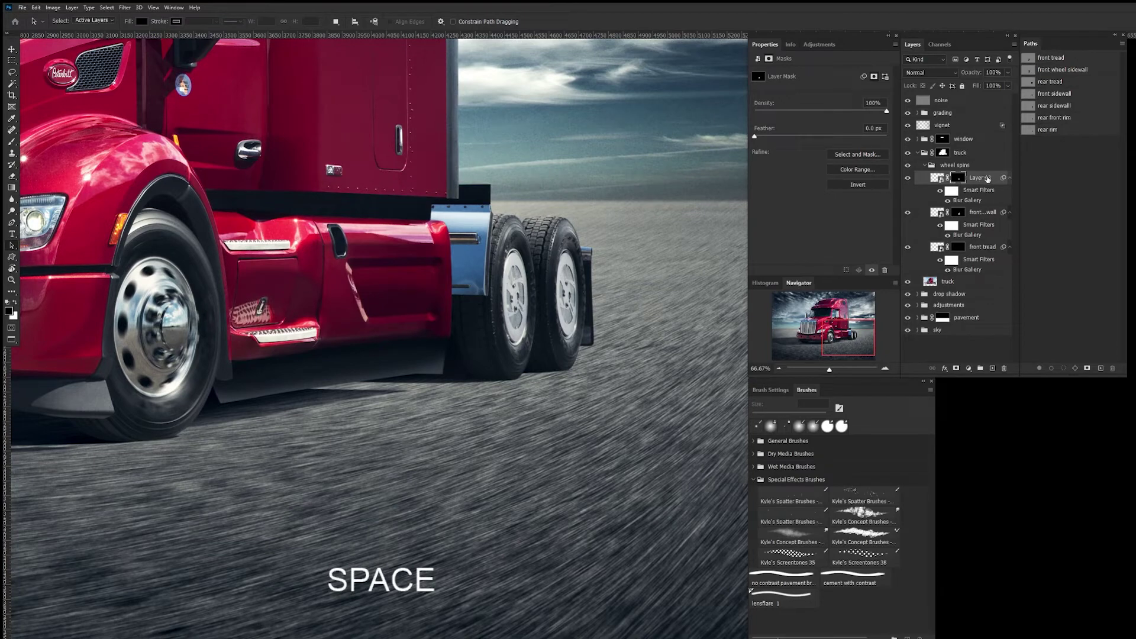
left_click(984, 180)
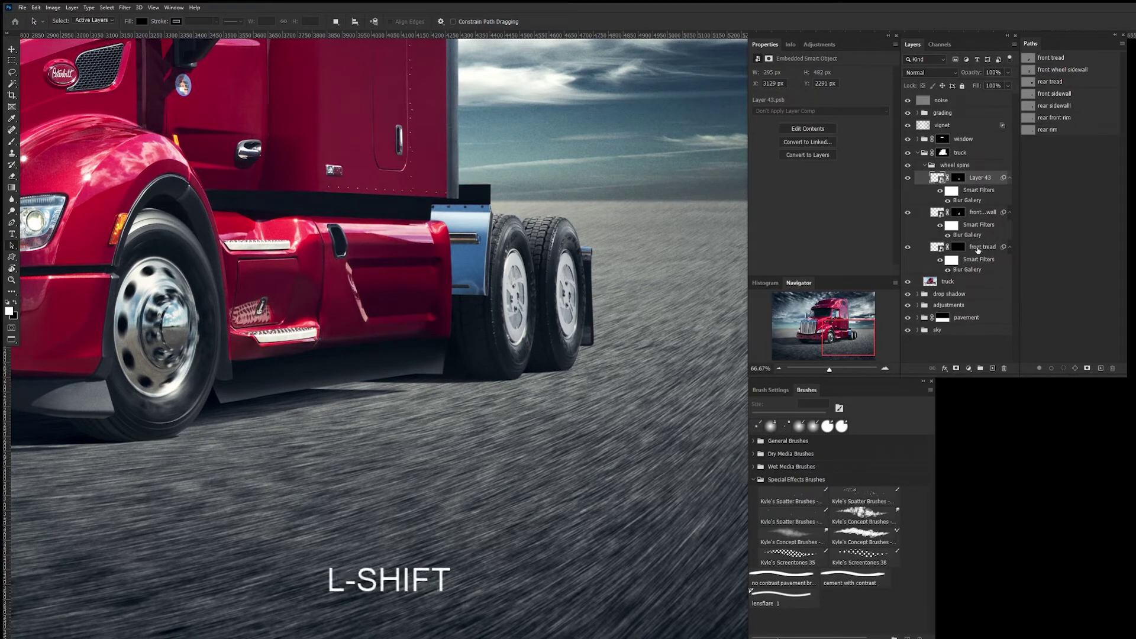
left_click(978, 250, "shift")
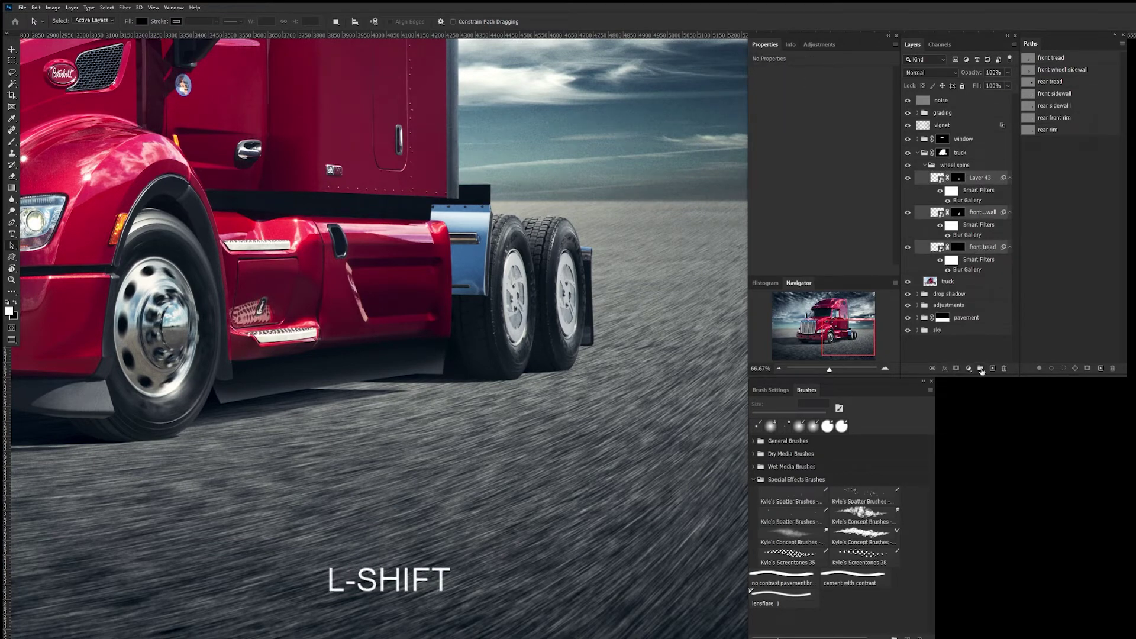
left_click(981, 369)
double_click(957, 176)
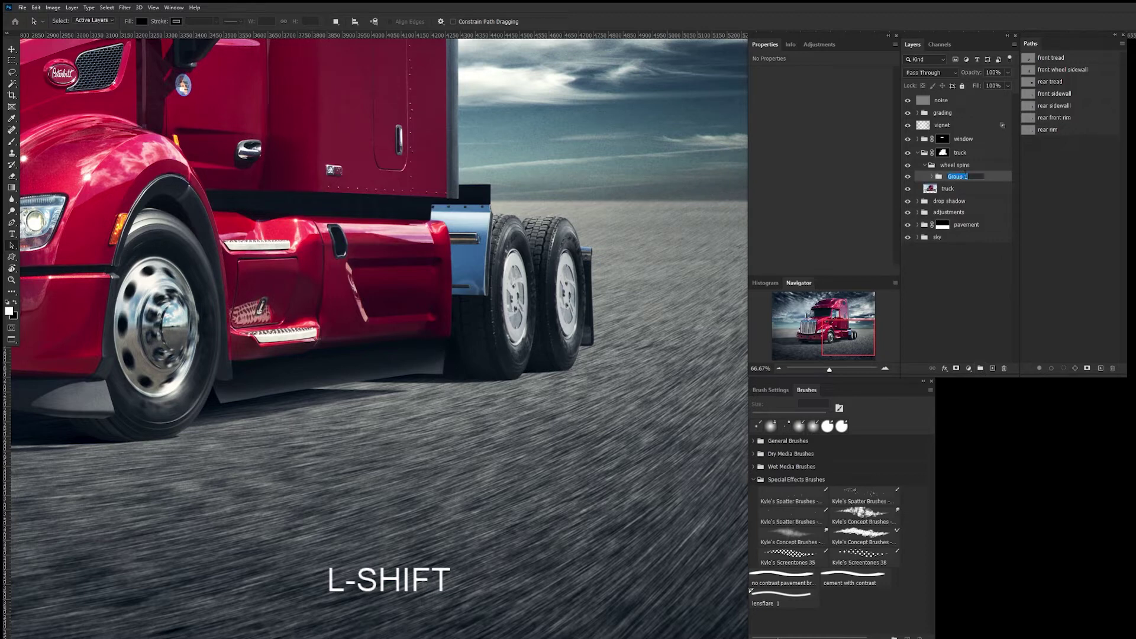
type("front")
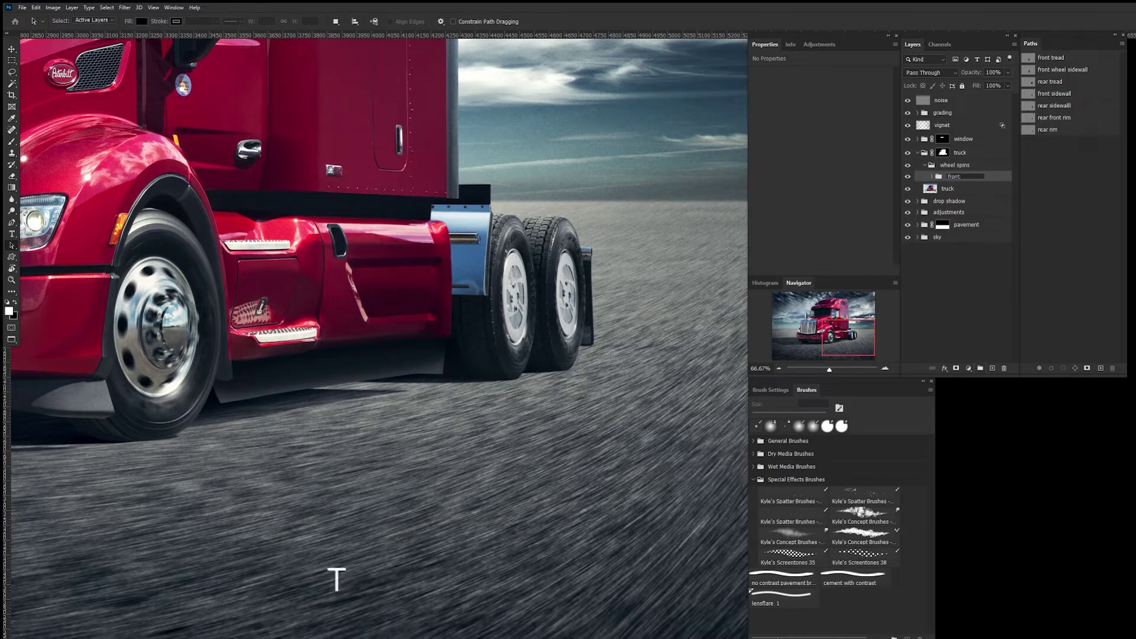
type(" tire")
key("Return")
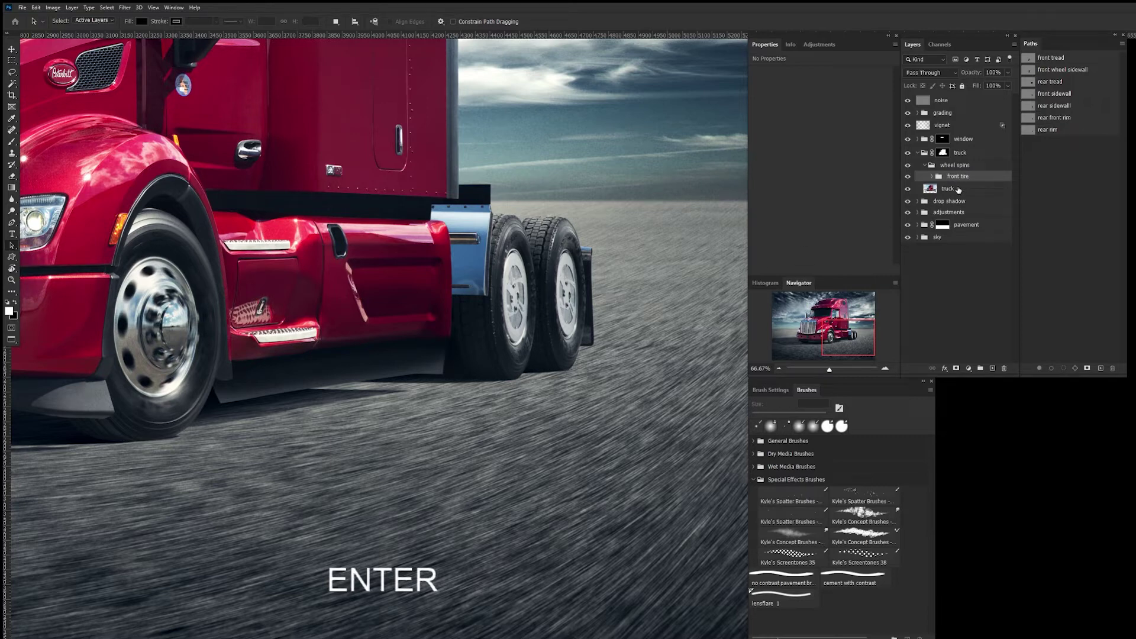
- Copy the nearer rear tire's tread from the truck layer to a new layer, using a selection made from its rear tread outline
left_click(951, 189)
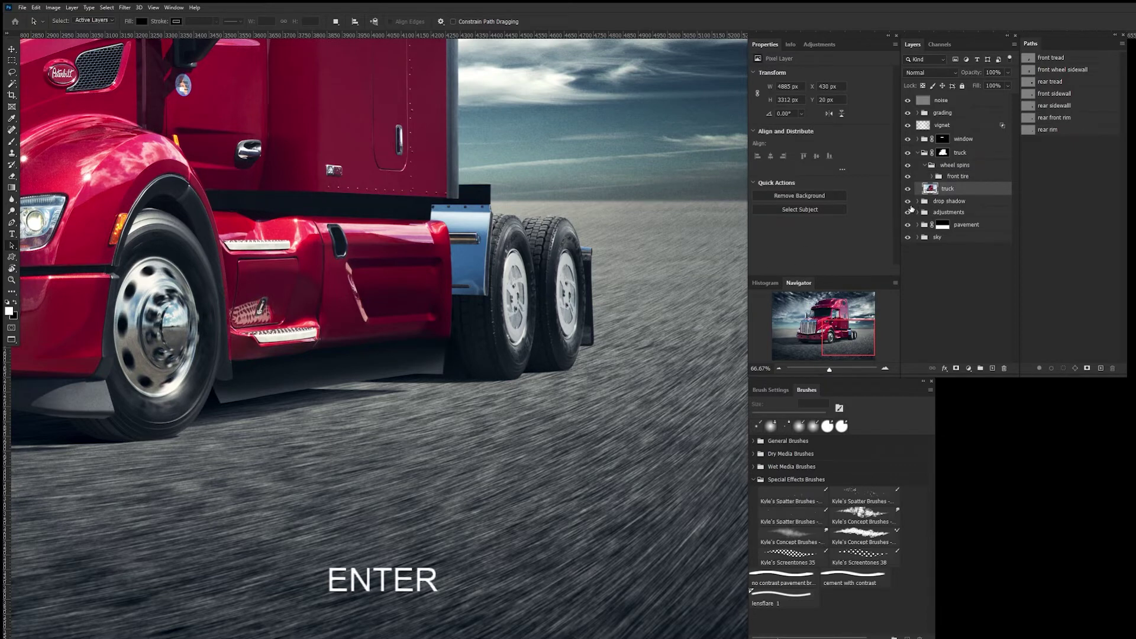
key("ctrl+plus")
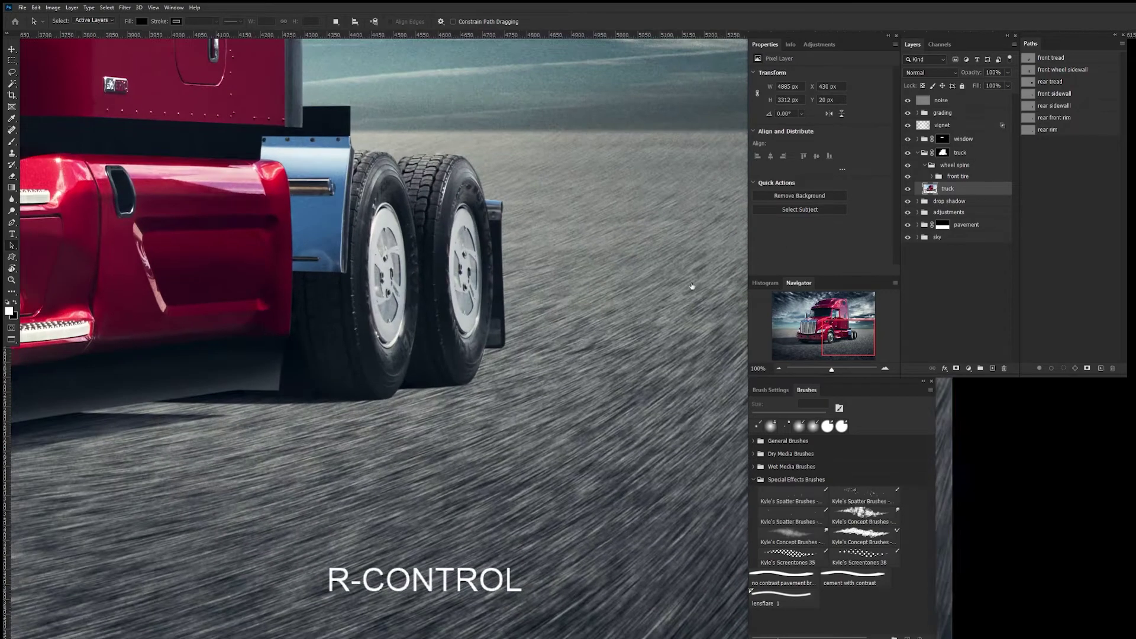
left_click_drag(421, 306, 534, 369)
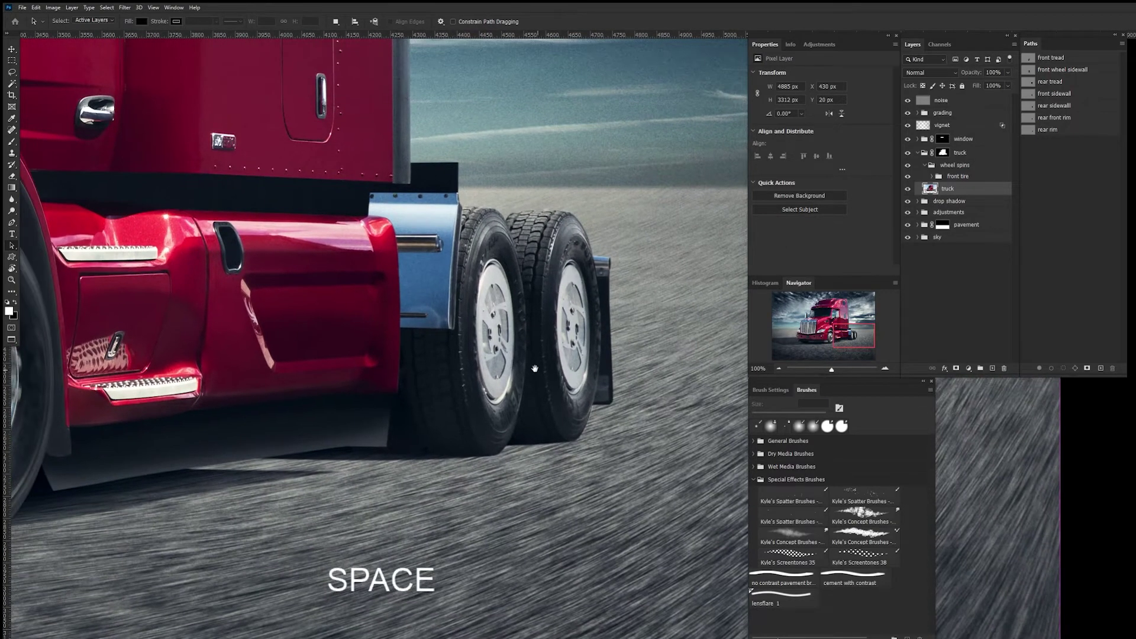
left_click(1070, 84)
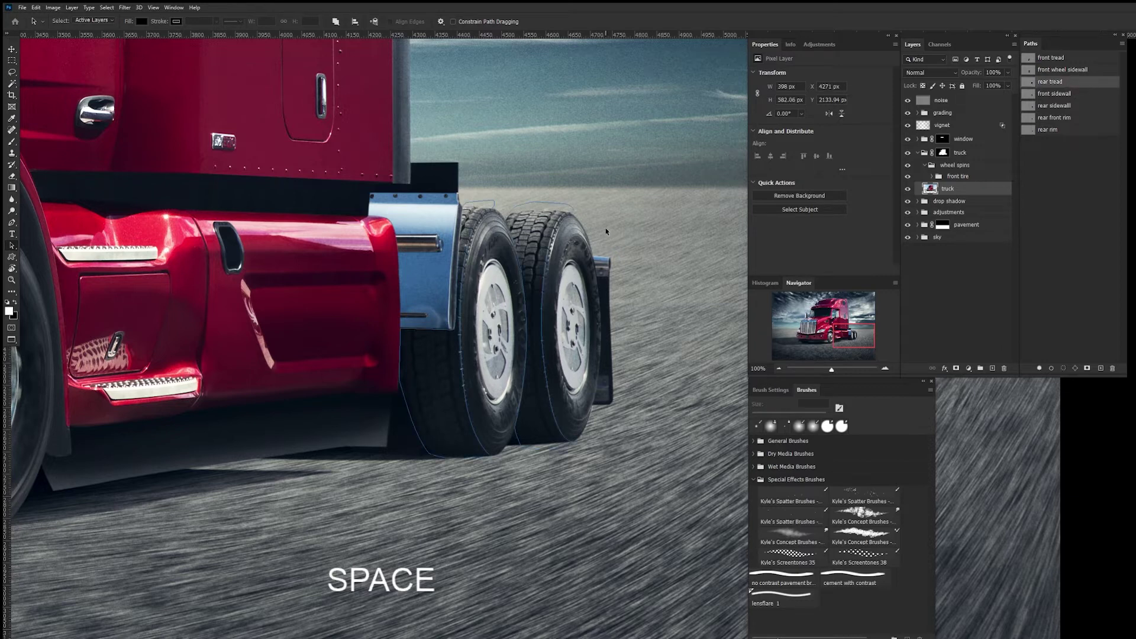
key("a")
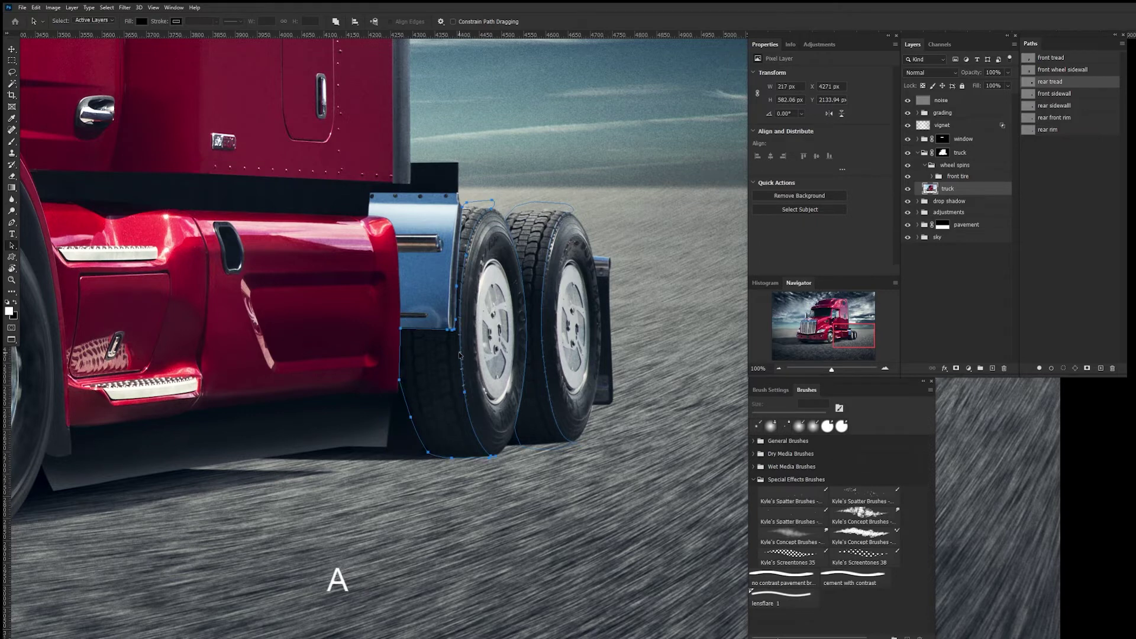
left_click(1064, 368)
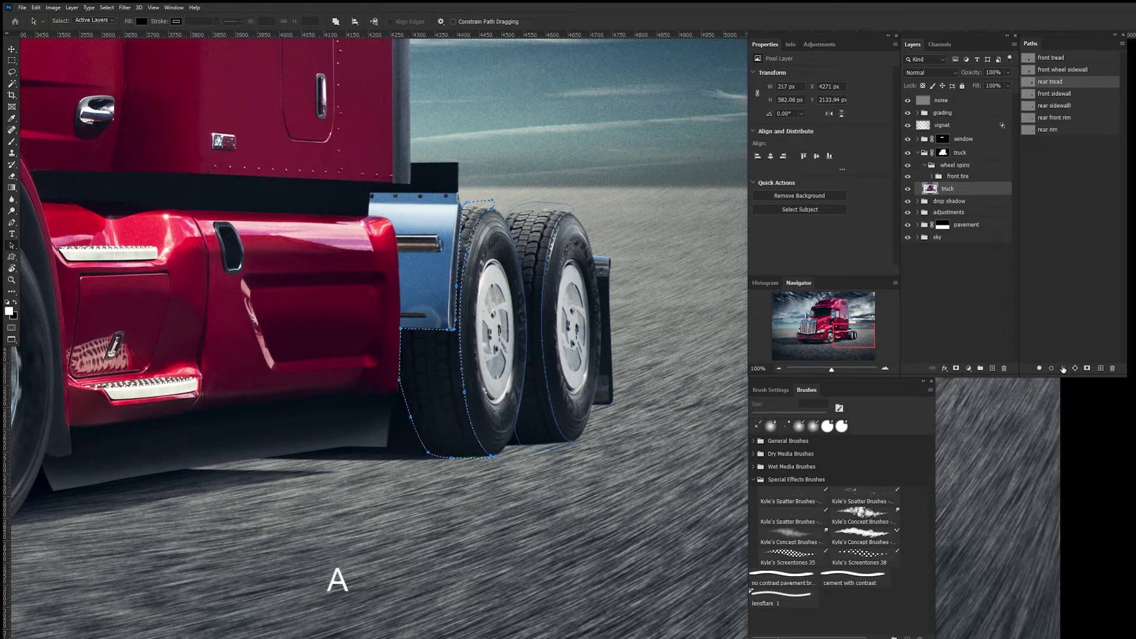
left_click(1064, 290)
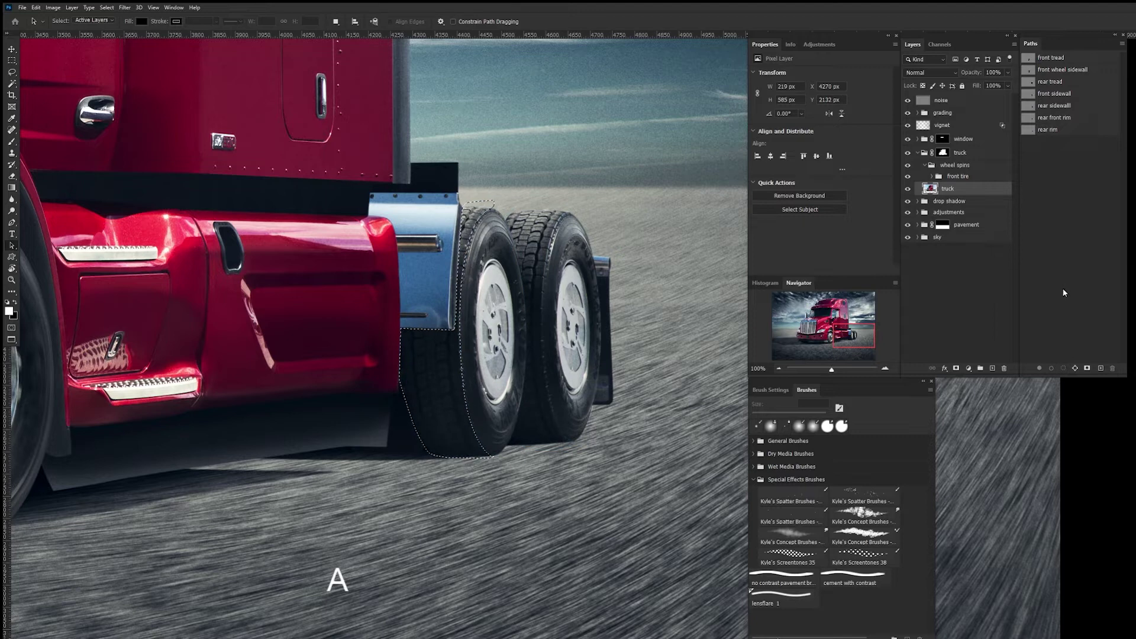
key("ctrl")
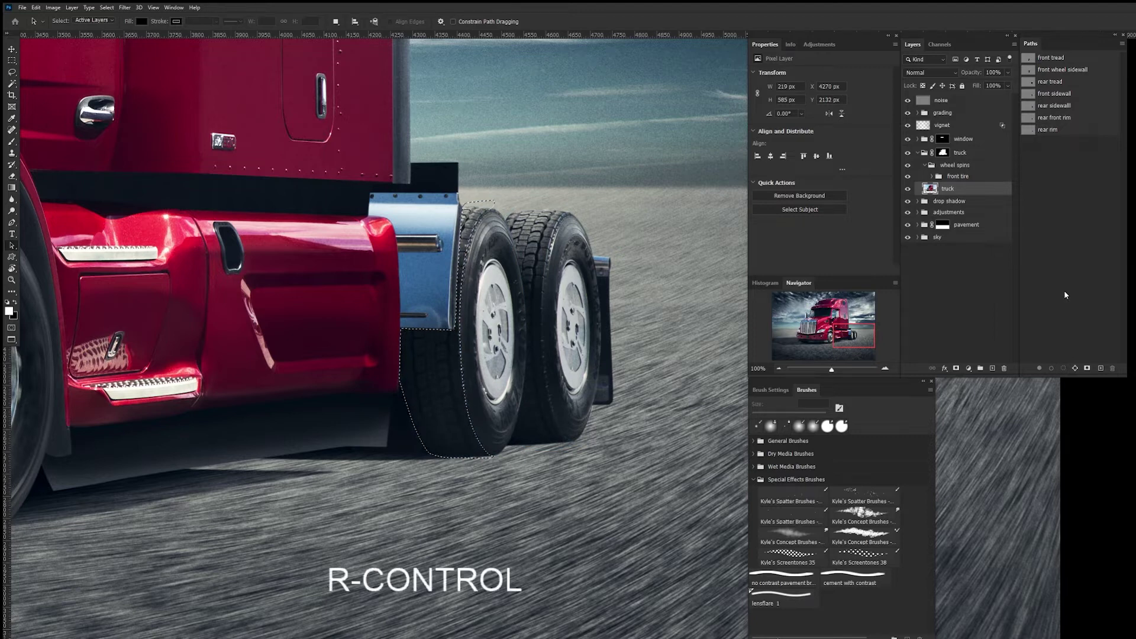
key("ctrl+j")
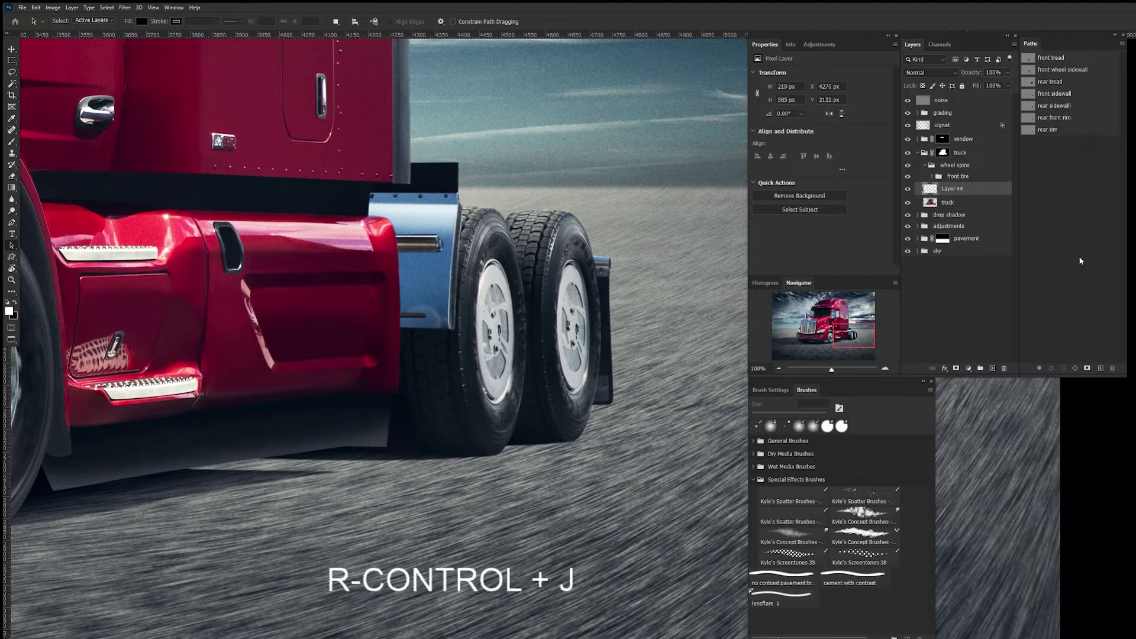
- Check the copied rear tread layer in isolation and convert it to a smart object
key("space")
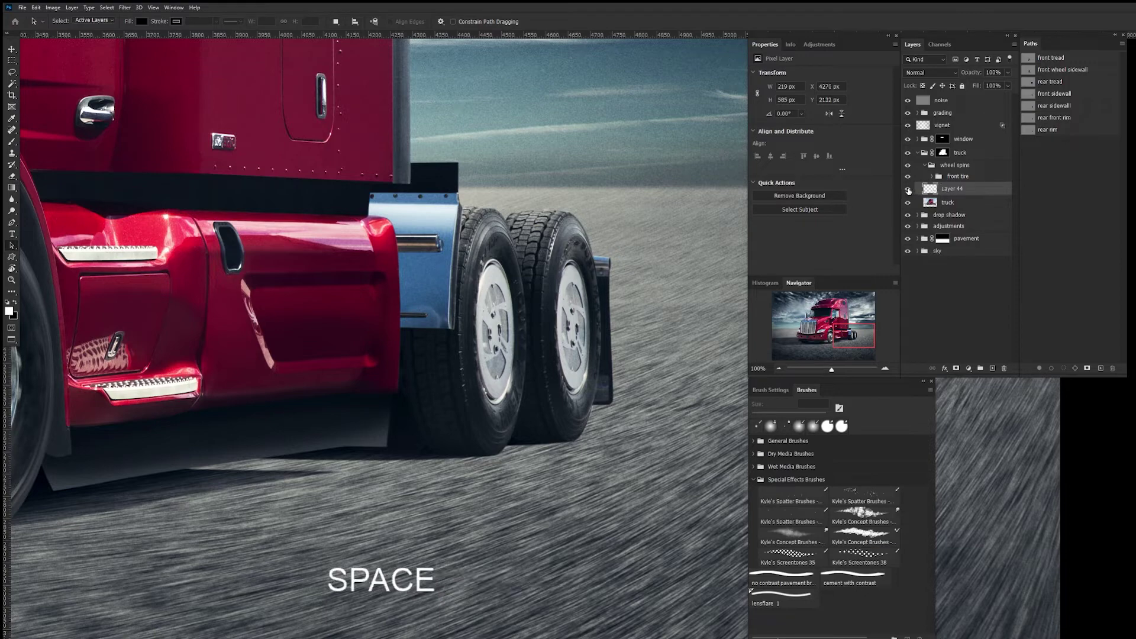
key("alt")
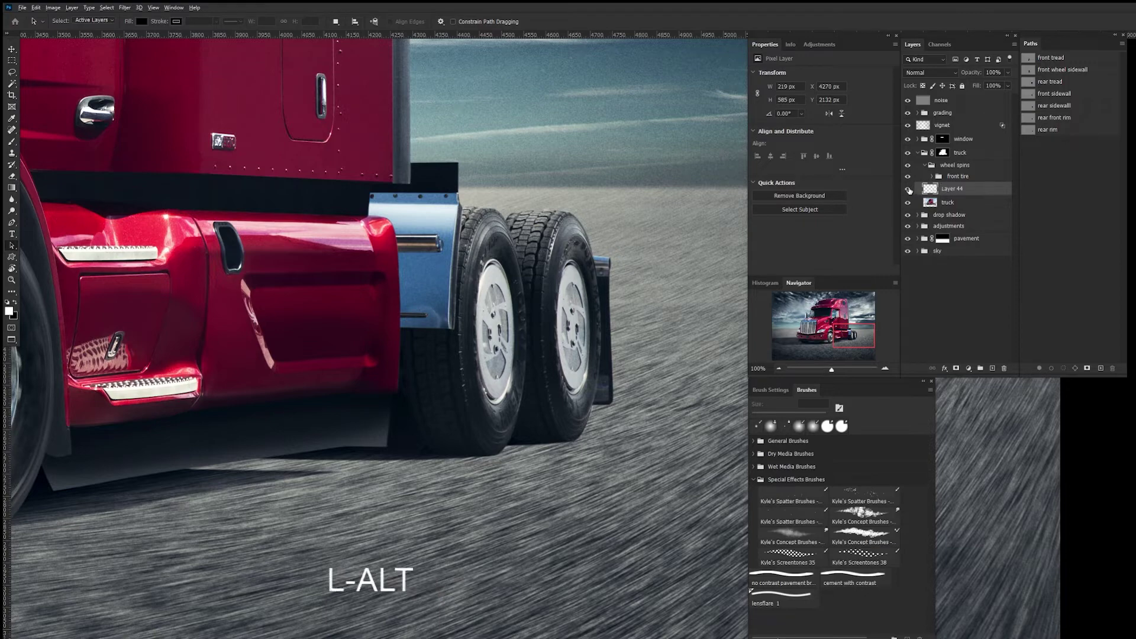
left_click(909, 189, "alt")
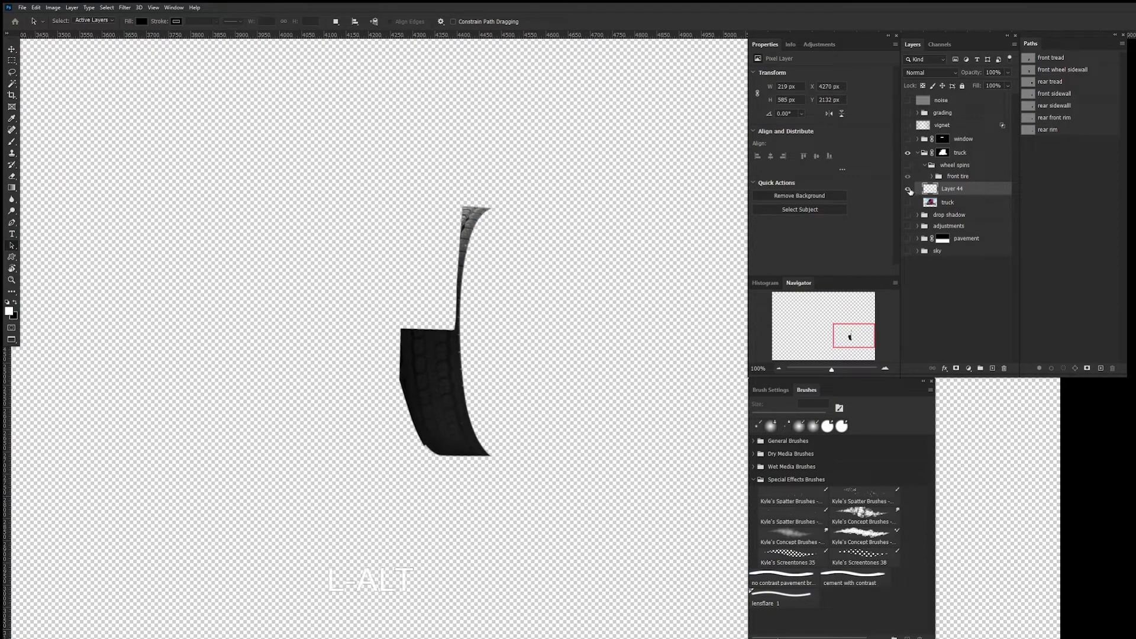
left_click(909, 189, "alt")
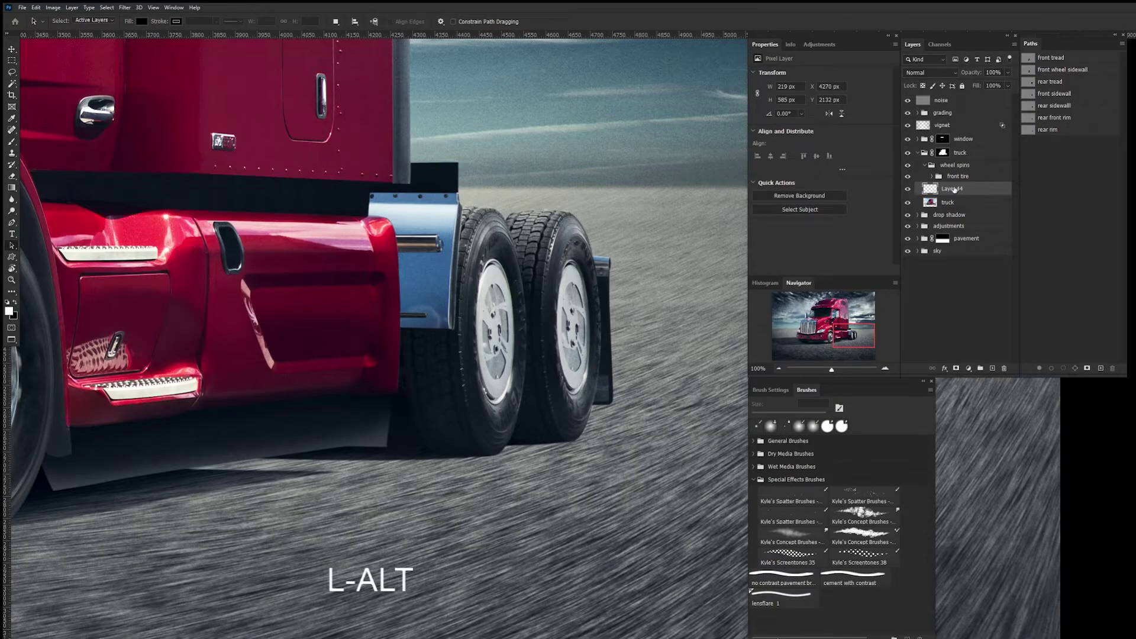
right_click(968, 190)
left_click(999, 308)
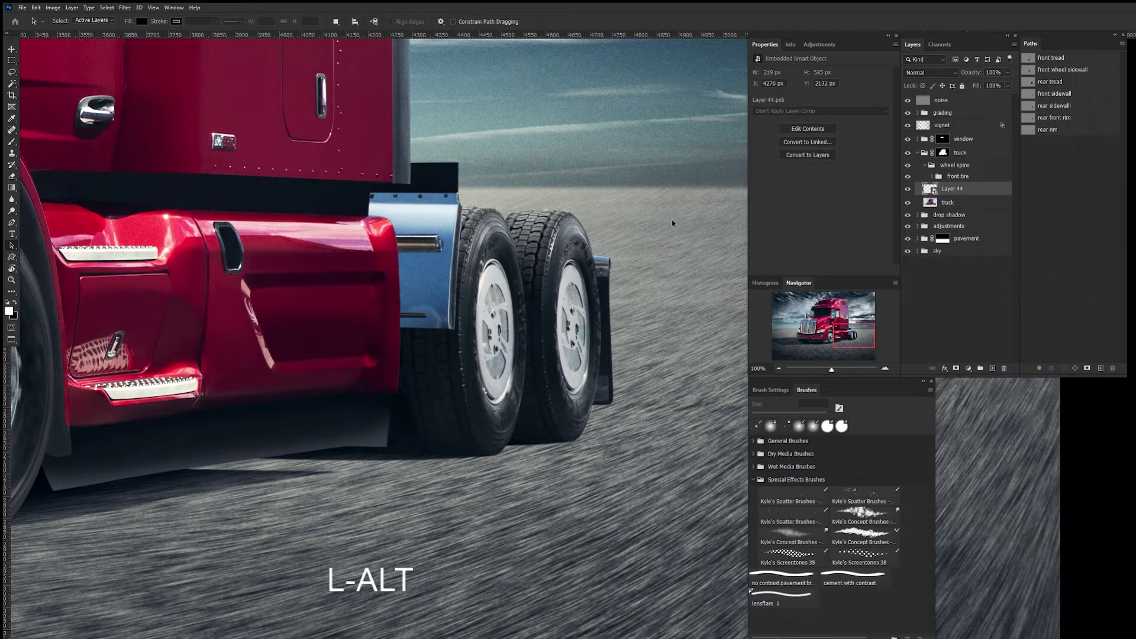
- Start a Path Blur with the preview off and place its path from above the nearer rear tread to the pavement below it
left_click(125, 8)
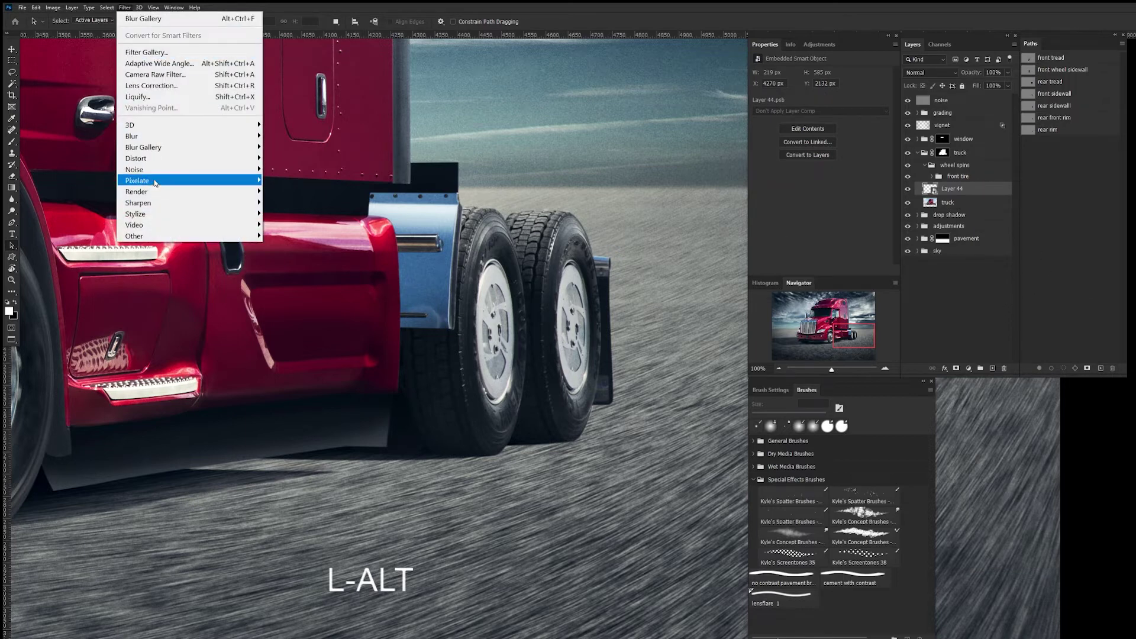
mouse_move(185, 148)
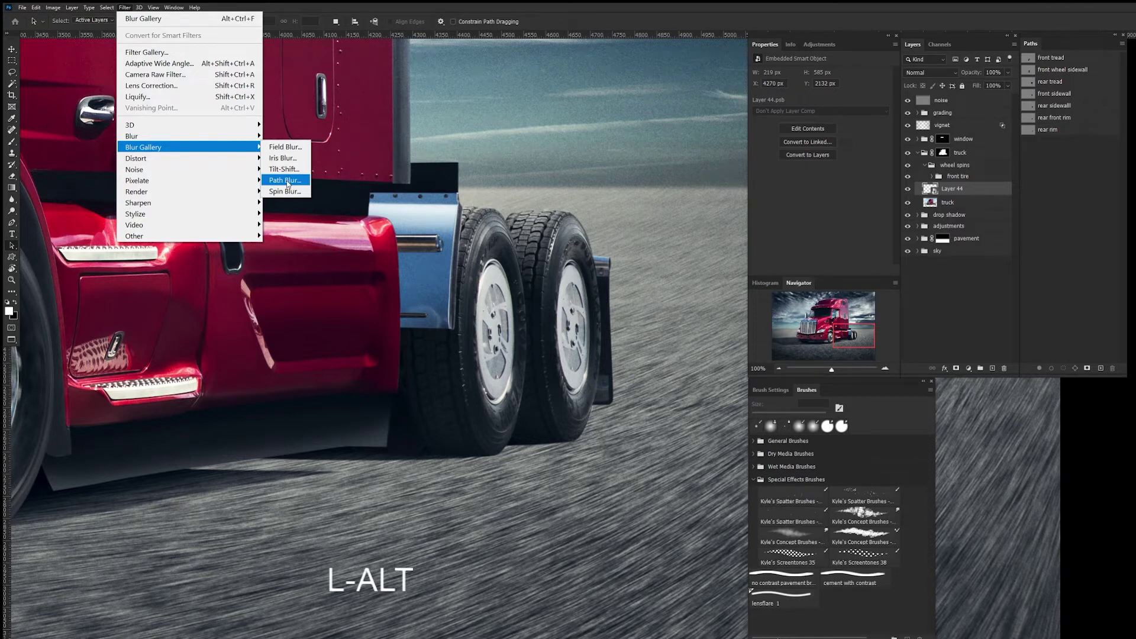
left_click(287, 180)
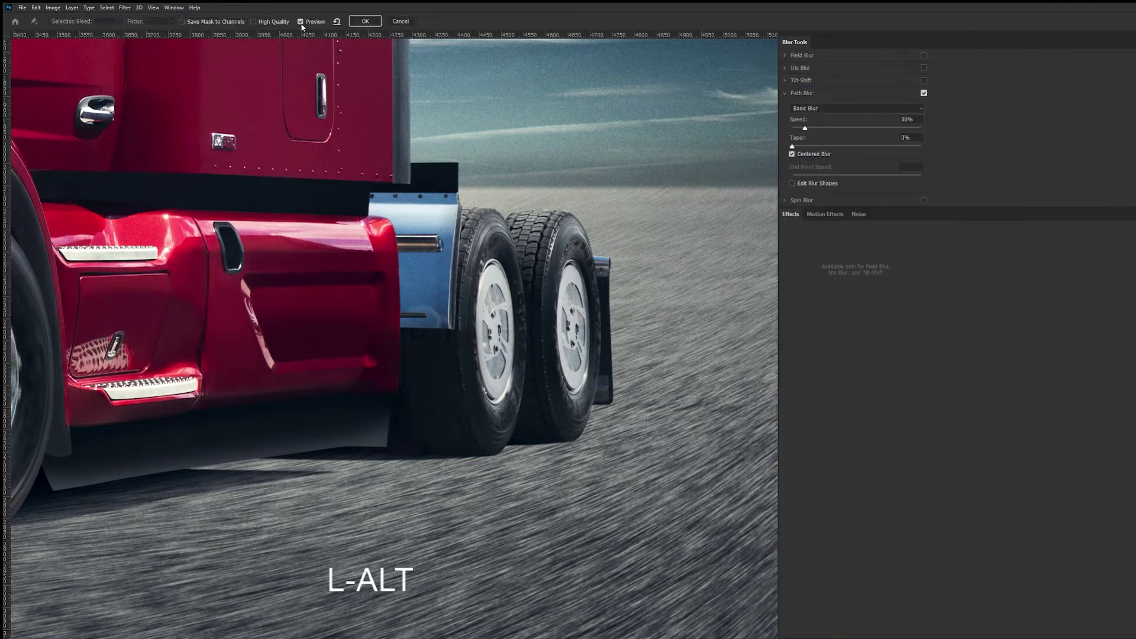
left_click(301, 22)
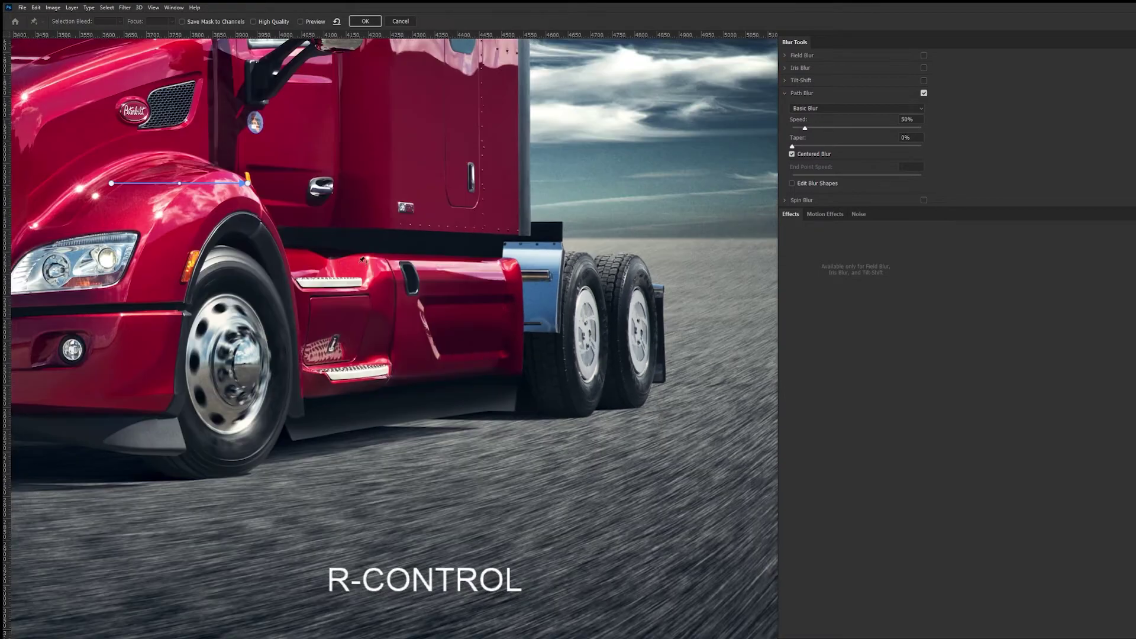
key("ctrl+minus")
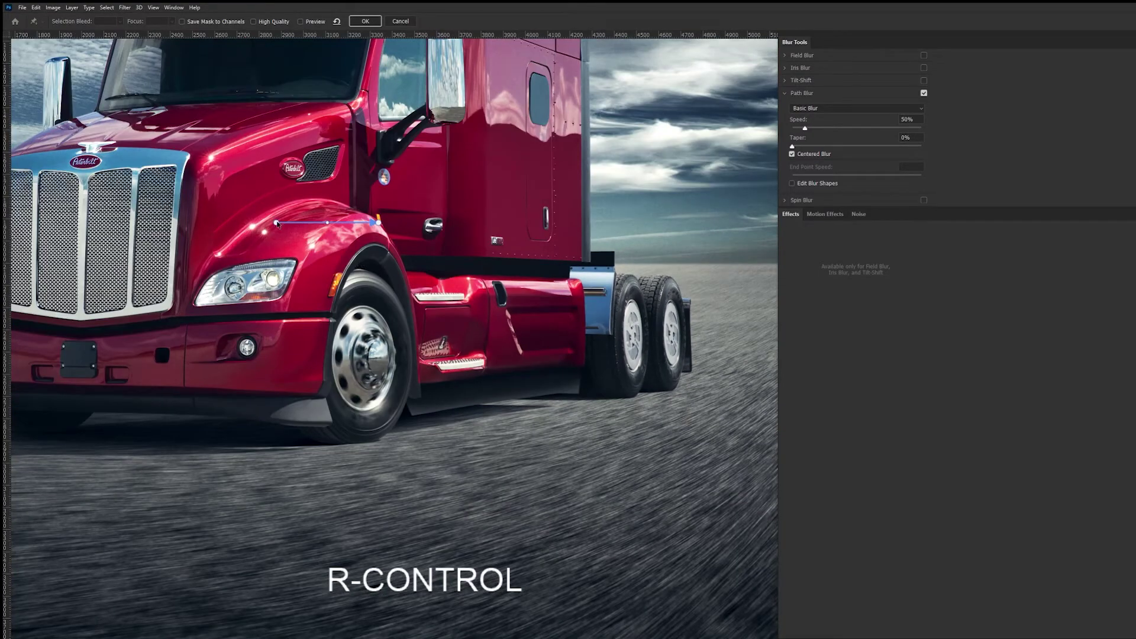
left_click_drag(276, 223, 622, 272)
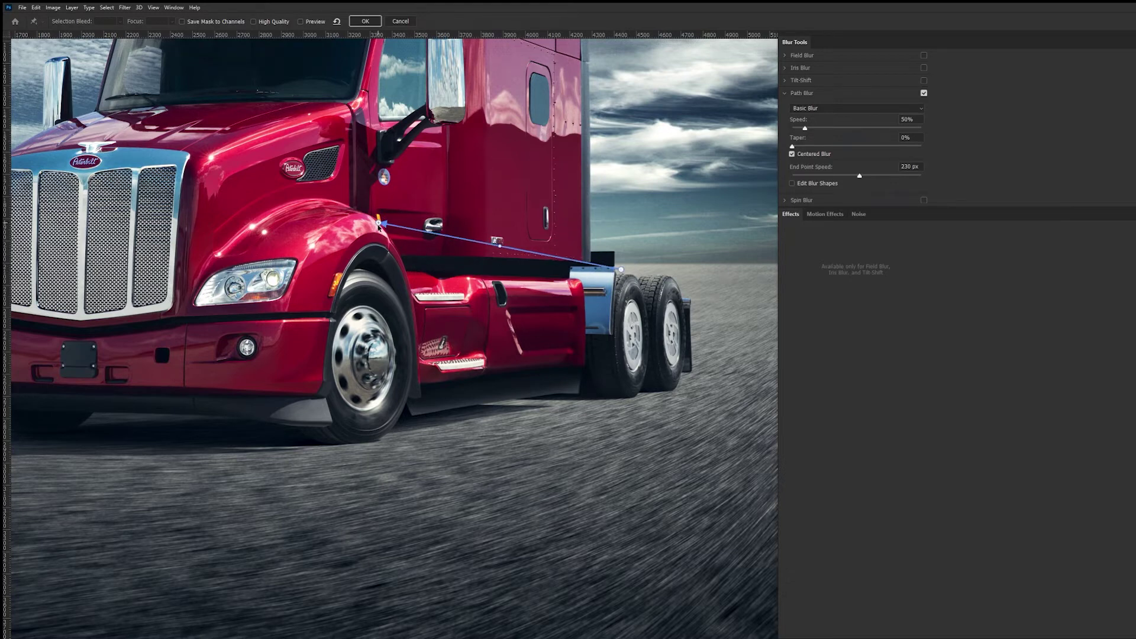
left_click_drag(379, 226, 618, 406)
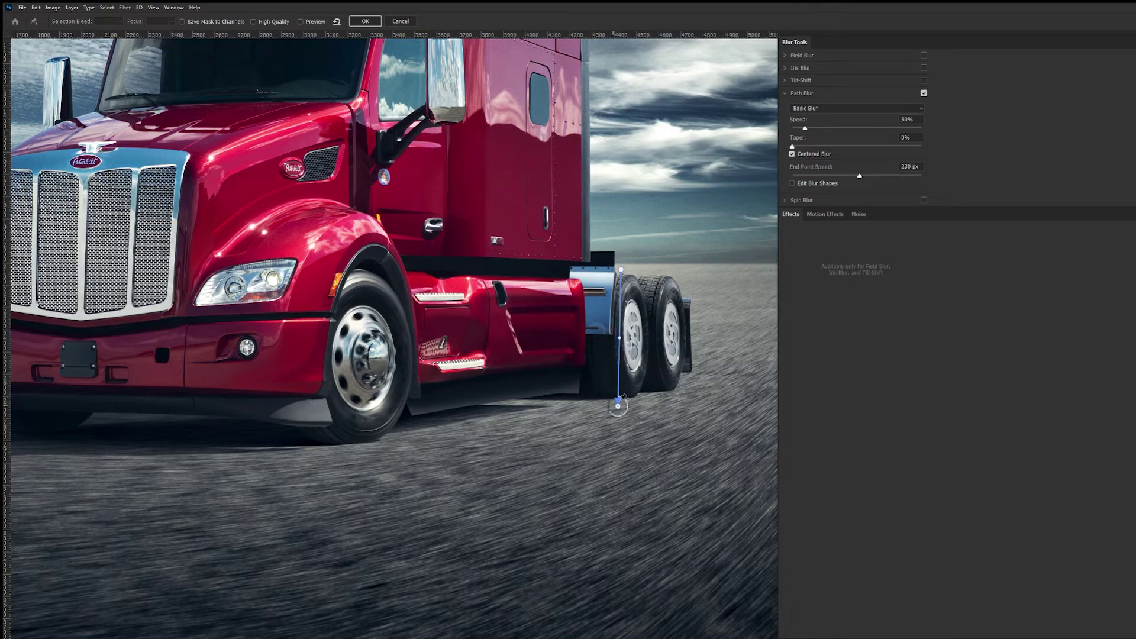
- Set the end point speed to 30 px at the blur path's lower end
scroll(618, 406, "up", 3)
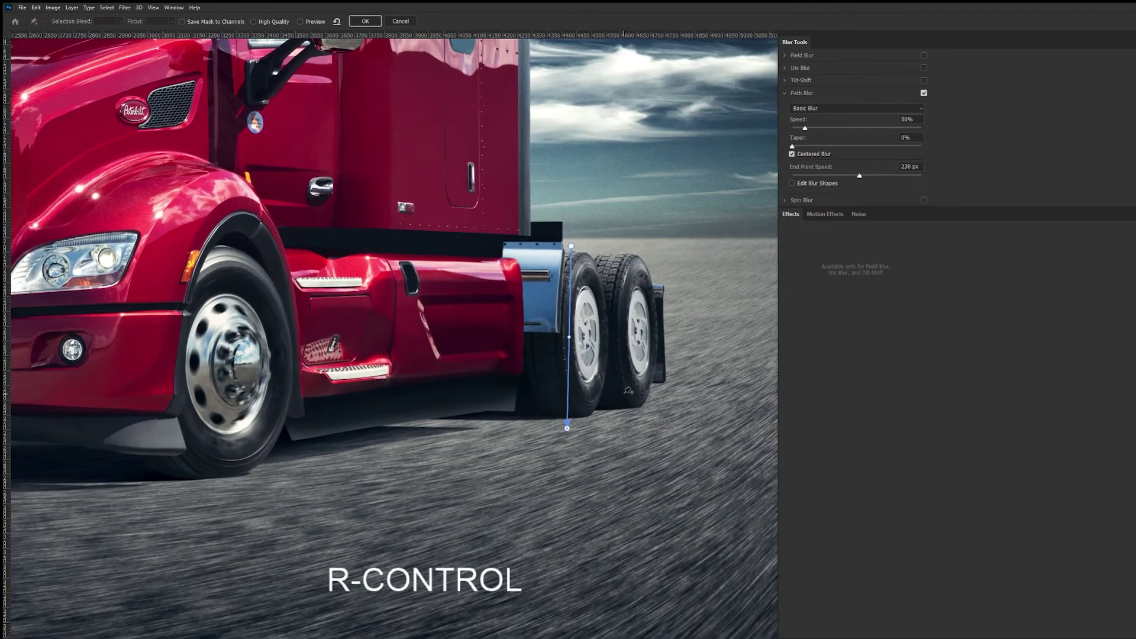
scroll(632, 389, "up", 2)
scroll(632, 388, "up", 2)
key("space")
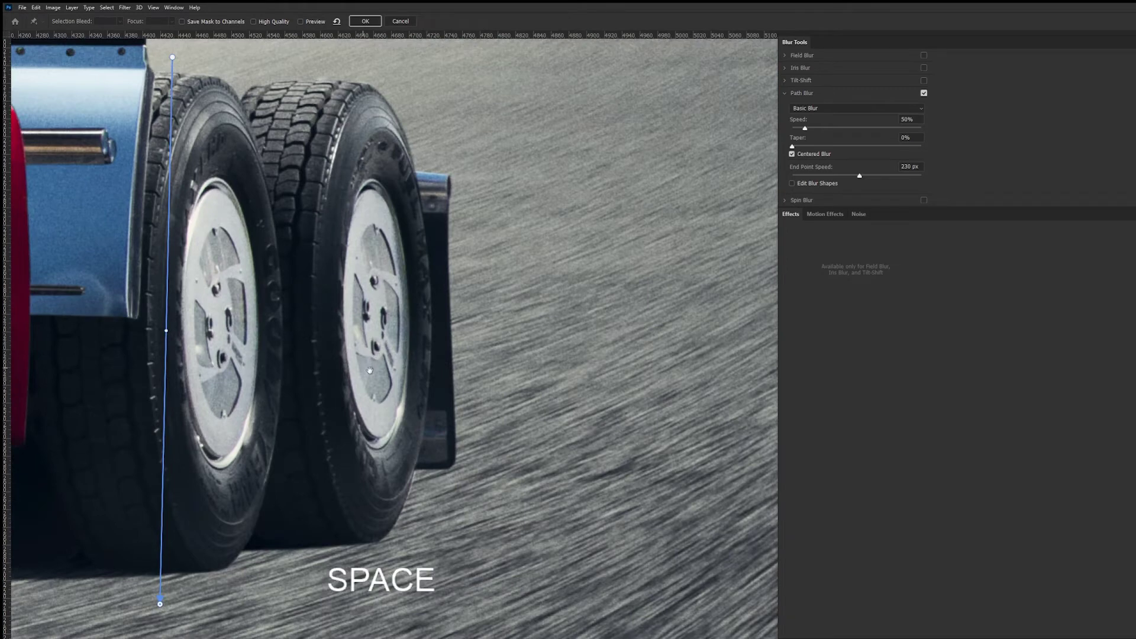
left_click_drag(360, 375, 582, 188)
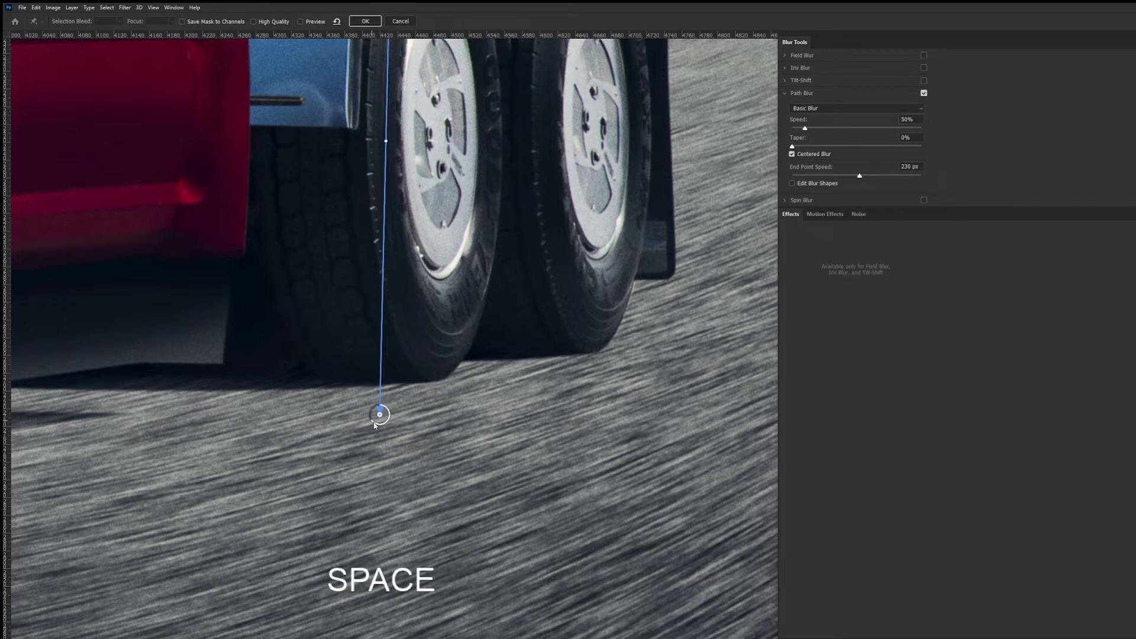
left_click_drag(376, 426, 387, 425)
left_click(909, 167)
type("30")
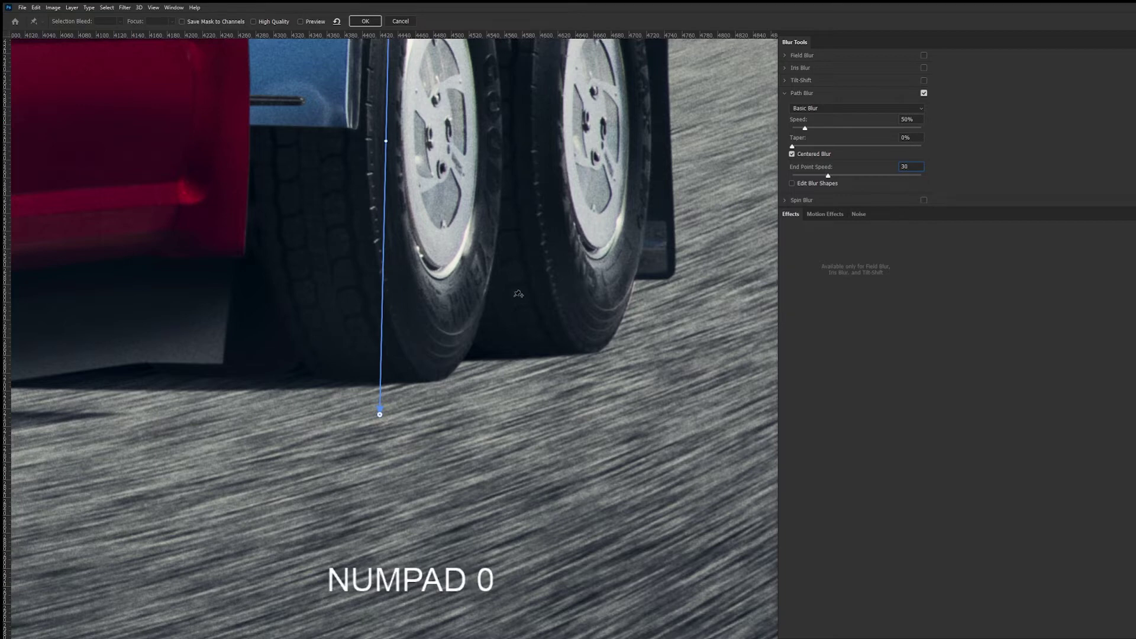
- Nudge the blur path's upper end above the tread and set its end point speed to 30 px
key("space")
left_click_drag(438, 39, 463, 229)
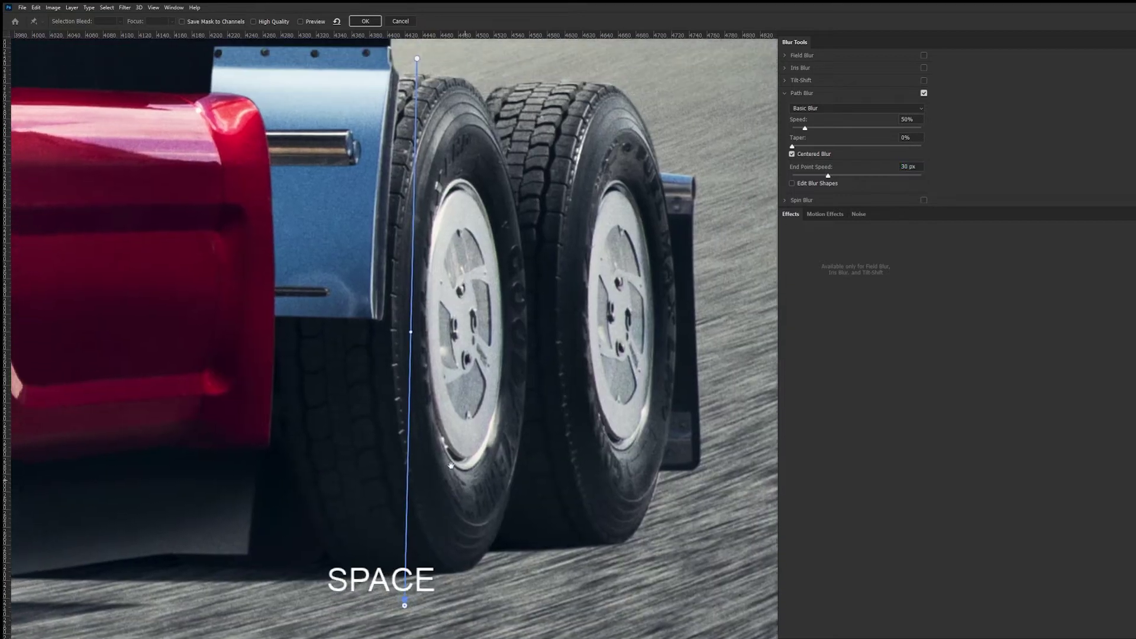
left_click_drag(417, 60, 421, 57)
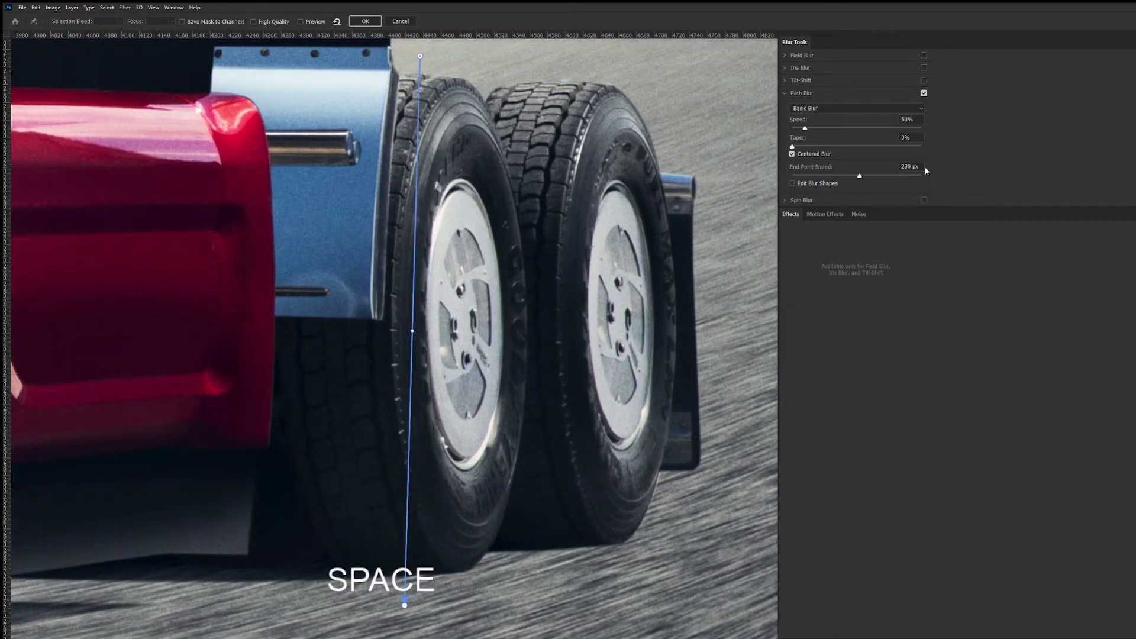
type("30")
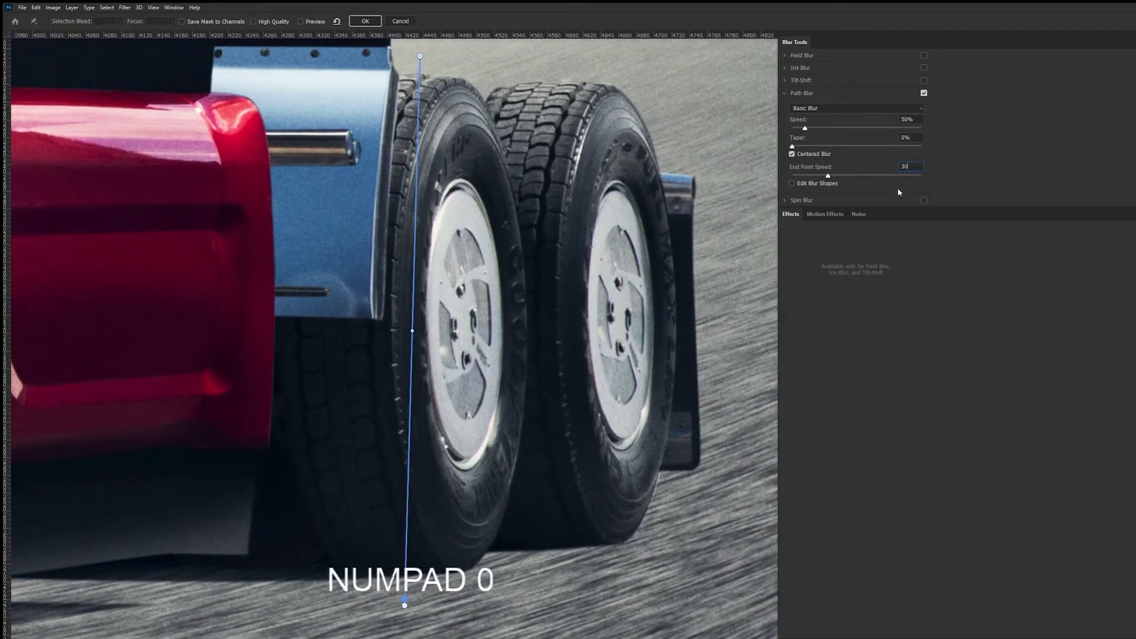
key("Return")
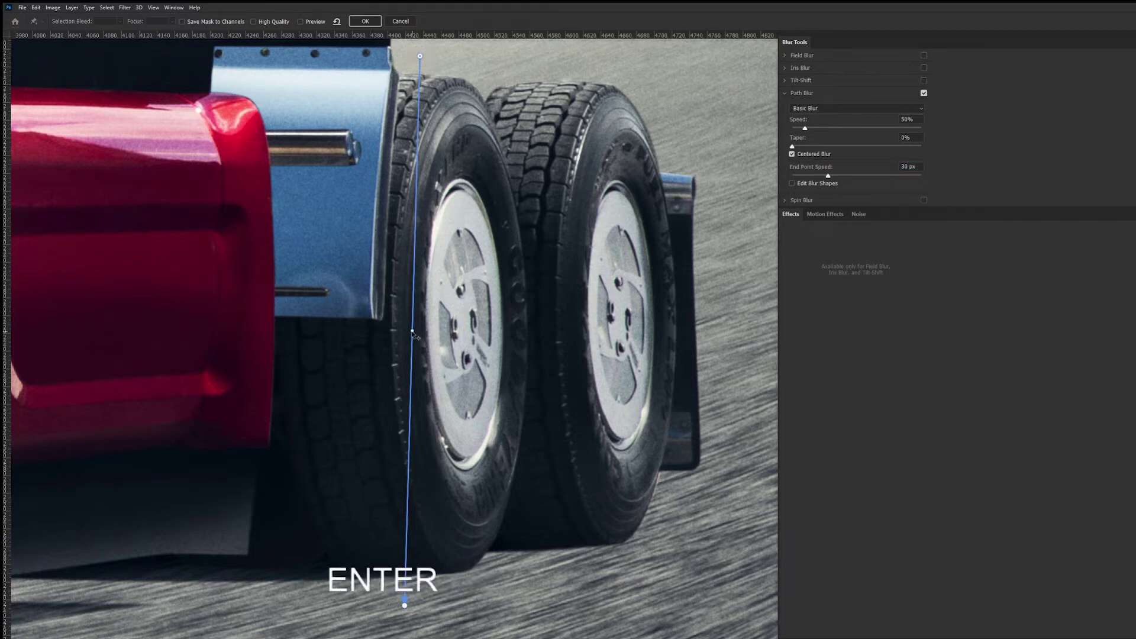
- Bend the blur path along the curve of the nearer rear tread, adjusting its upper end and adding intermediate curve points
left_click_drag(413, 333, 350, 330)
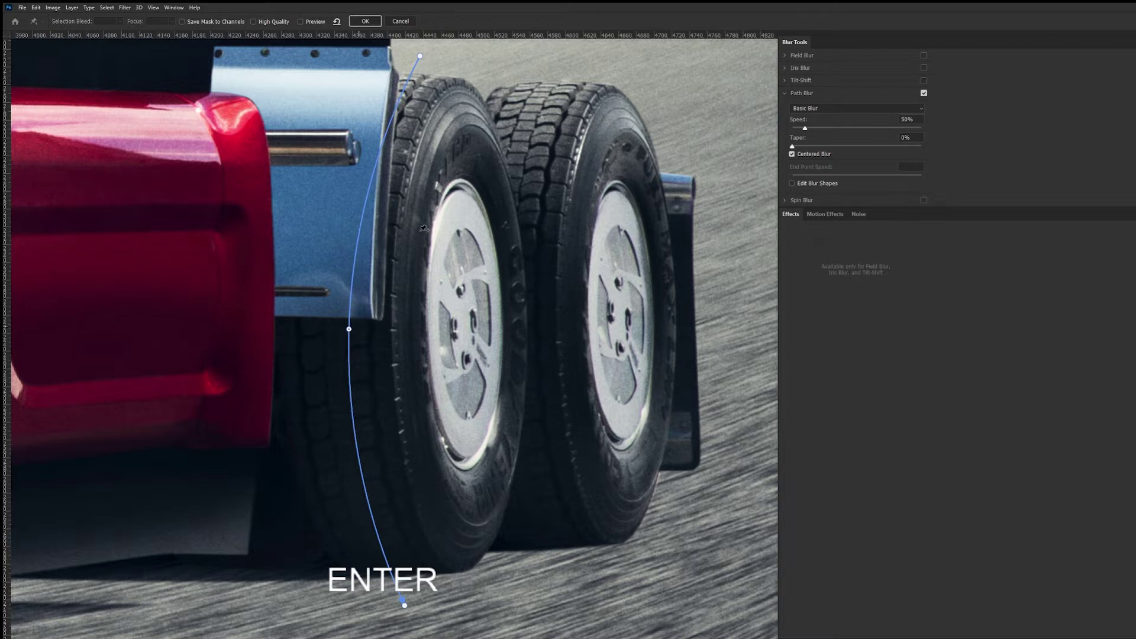
mouse_move(420, 57)
left_mouse_down()
mouse_move(384, 66)
mouse_move(432, 71)
left_mouse_up()
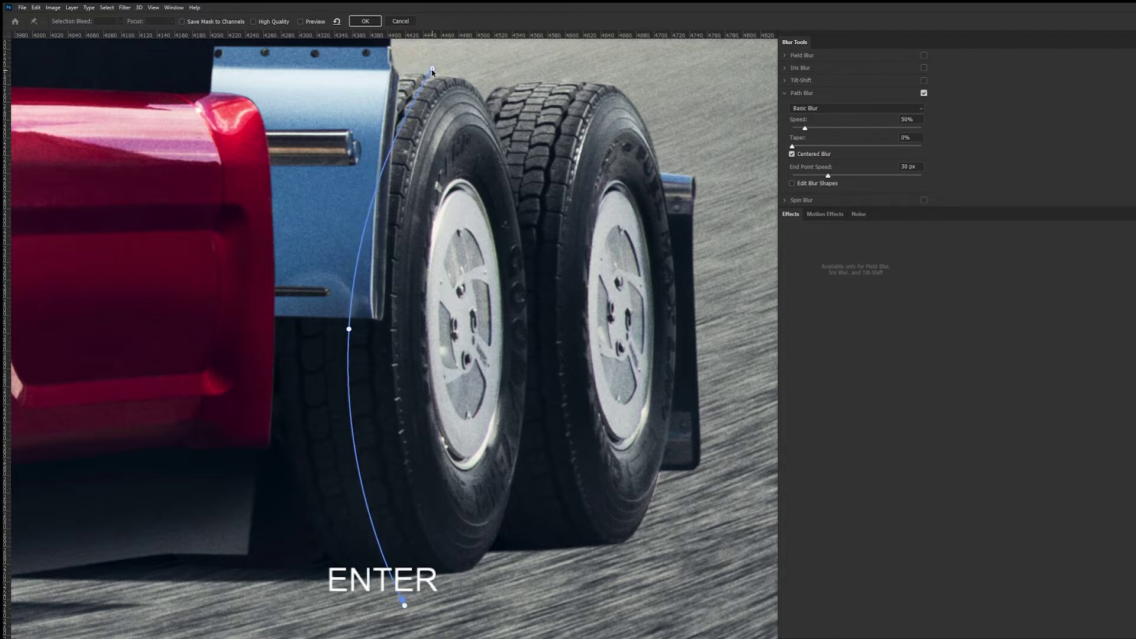
left_click(399, 130)
left_click_drag(399, 131, 393, 132)
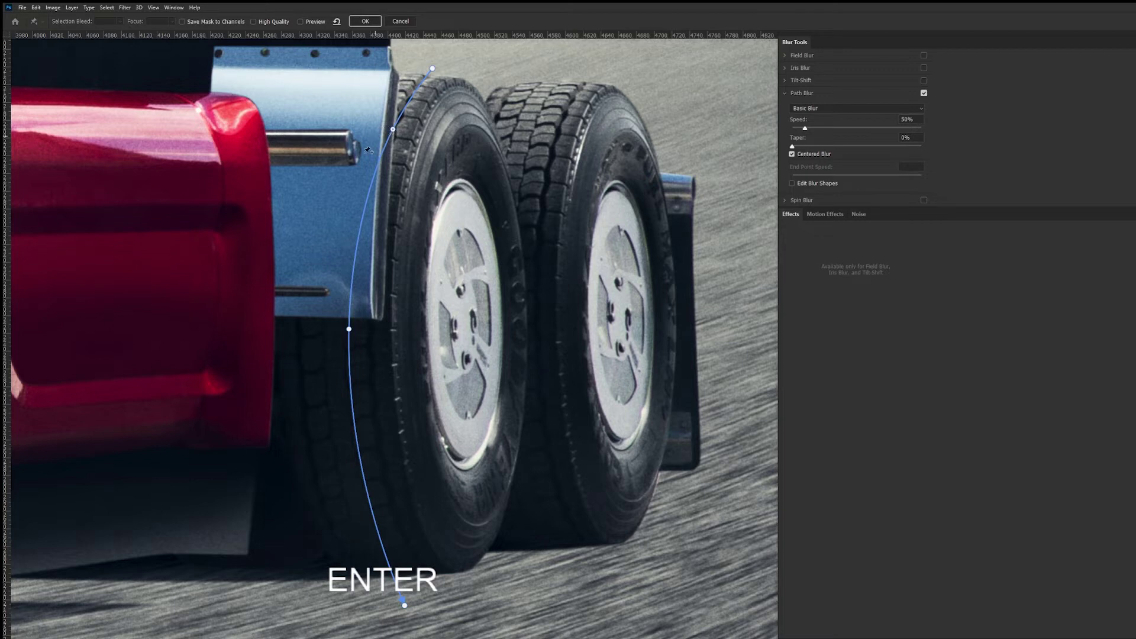
left_click_drag(349, 331, 368, 335)
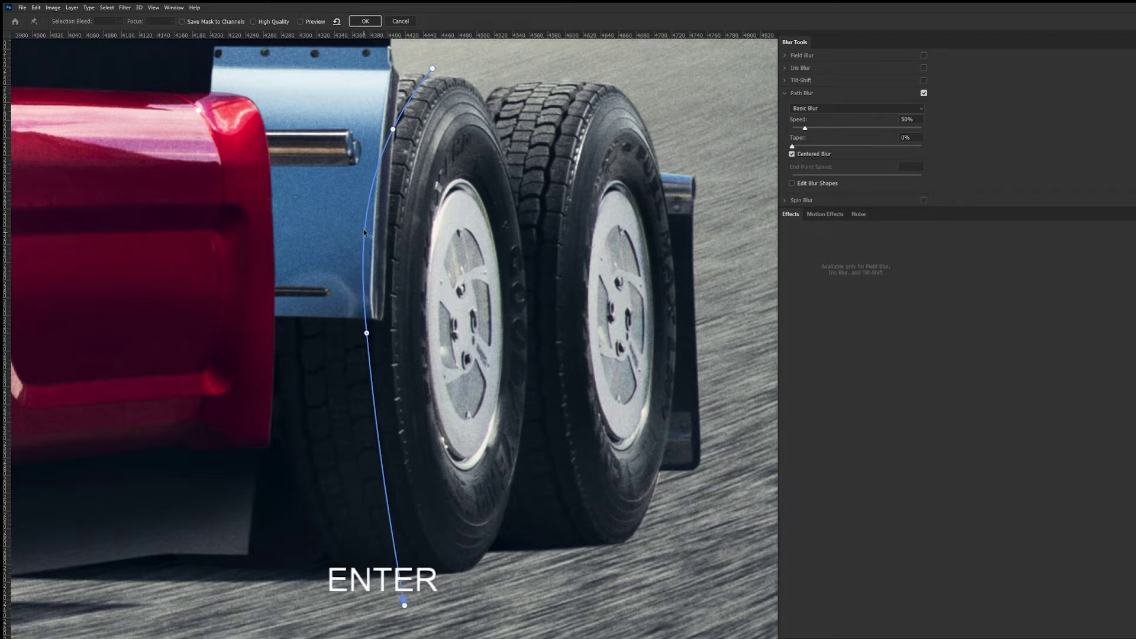
left_click_drag(364, 230, 371, 231)
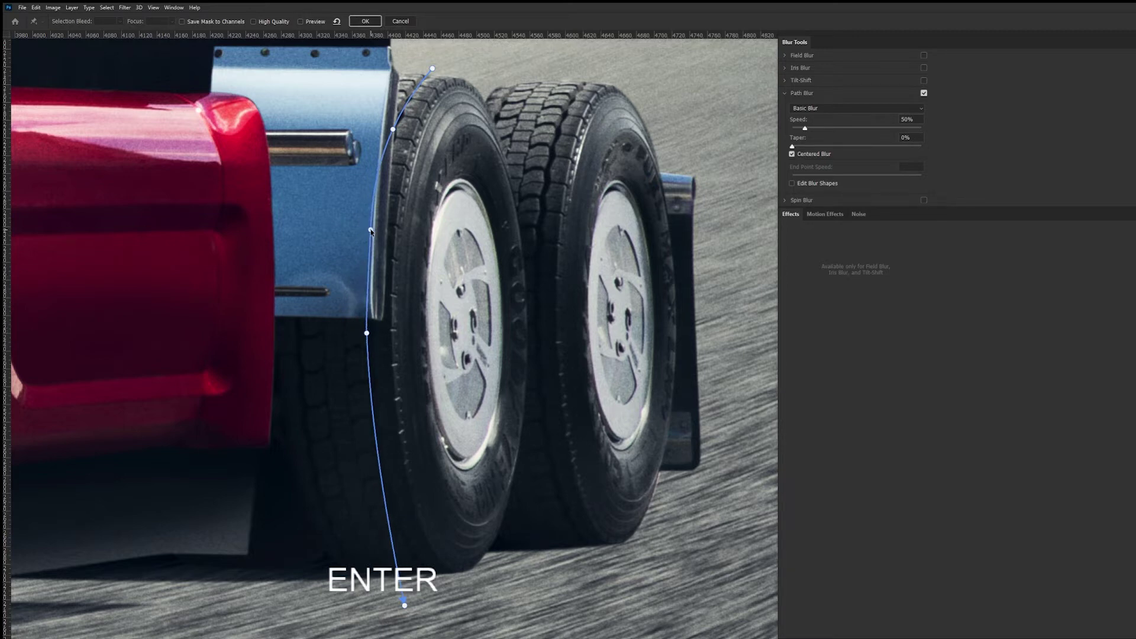
left_click(378, 457)
left_click_drag(378, 456, 382, 456)
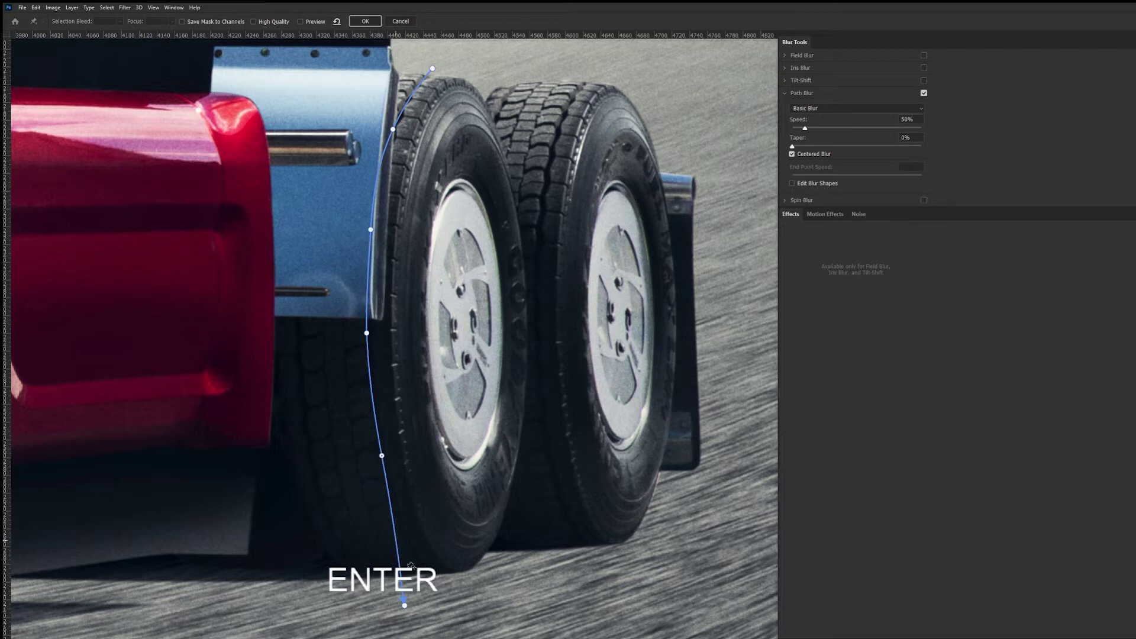
- Refine the first blur path's lower curve and end to follow the nearer rear tread, nudge its upper end, and turn the preview on
left_click_drag(405, 605, 426, 587)
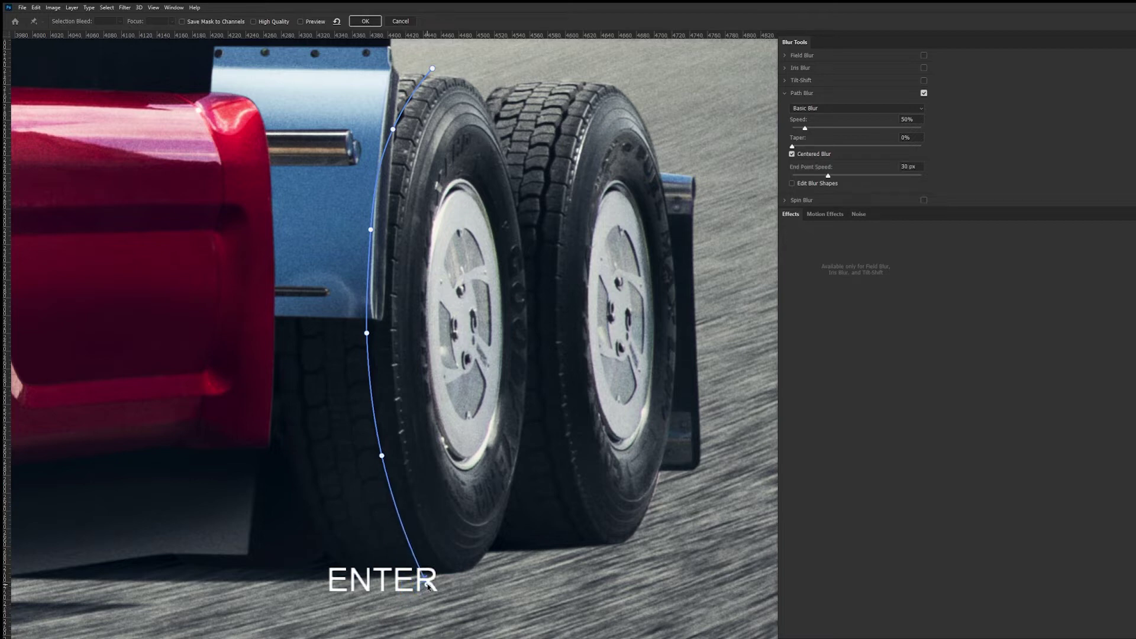
left_click(407, 536)
left_click_drag(406, 537, 406, 540)
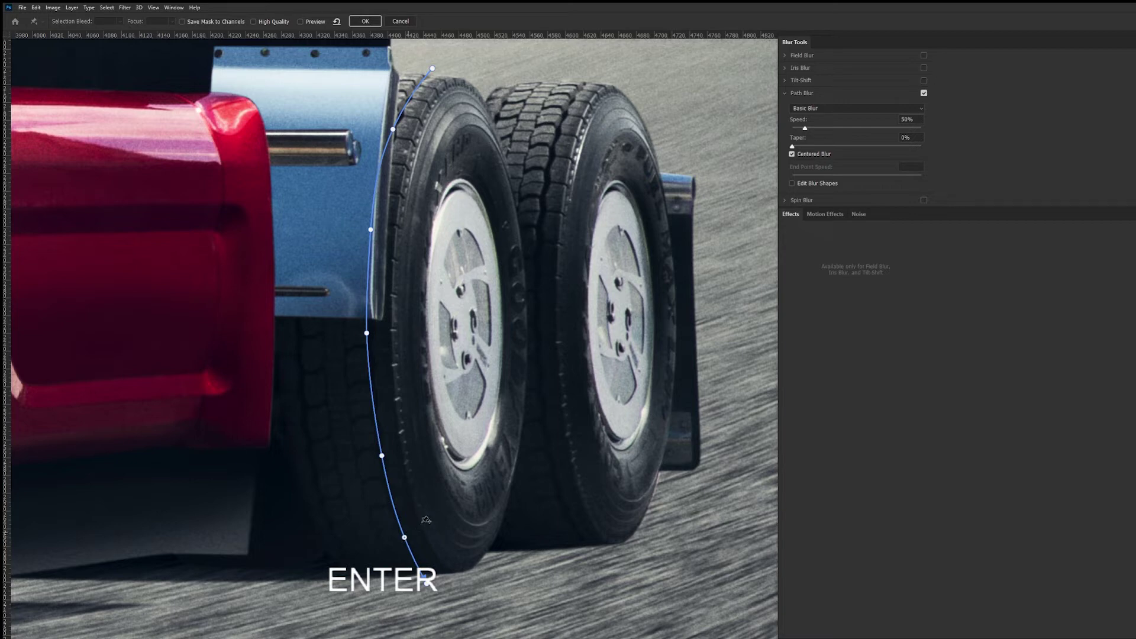
left_click_drag(382, 456, 381, 454)
left_click(432, 69)
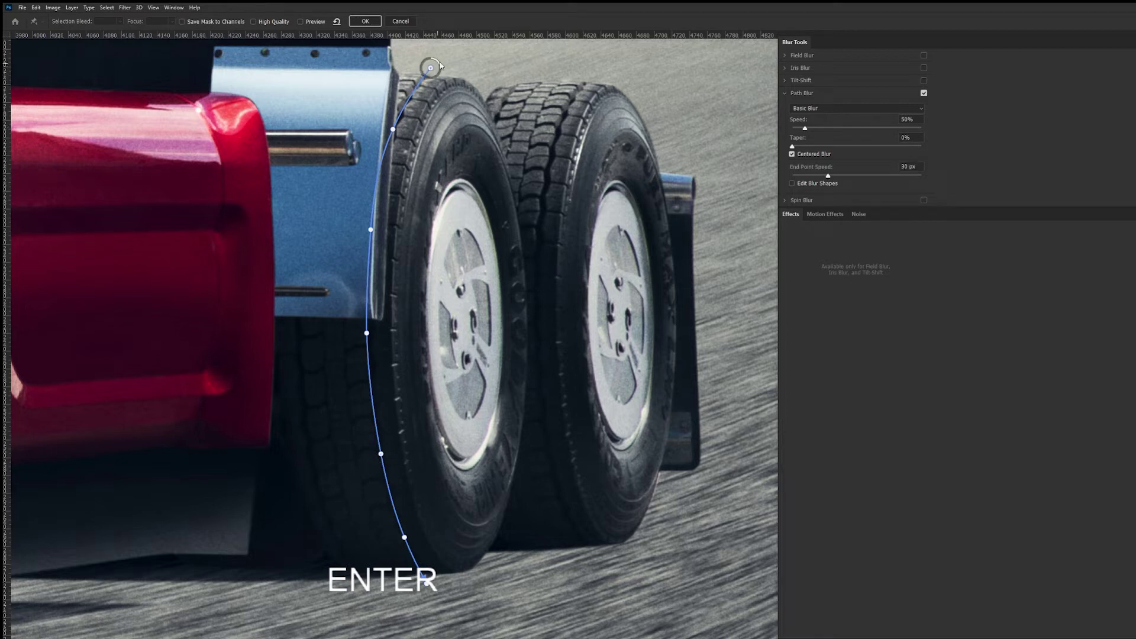
left_click(301, 22)
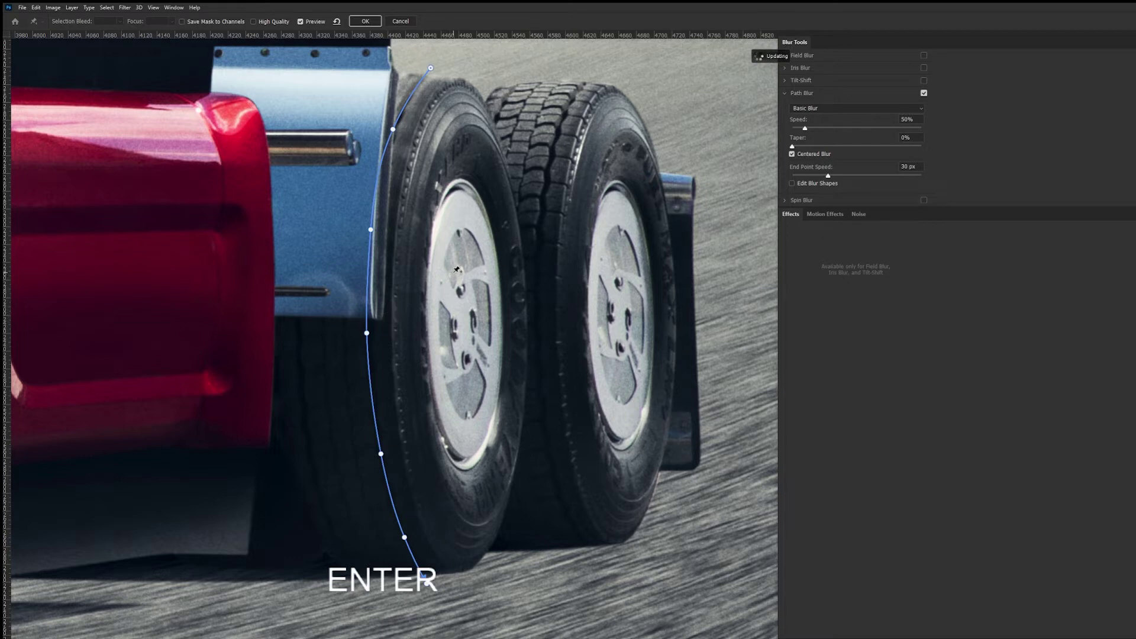
- Draw a second blur path along the nearer rear tire's sidewall edge down to its base, adding a curve point near the lower end
left_click(461, 74)
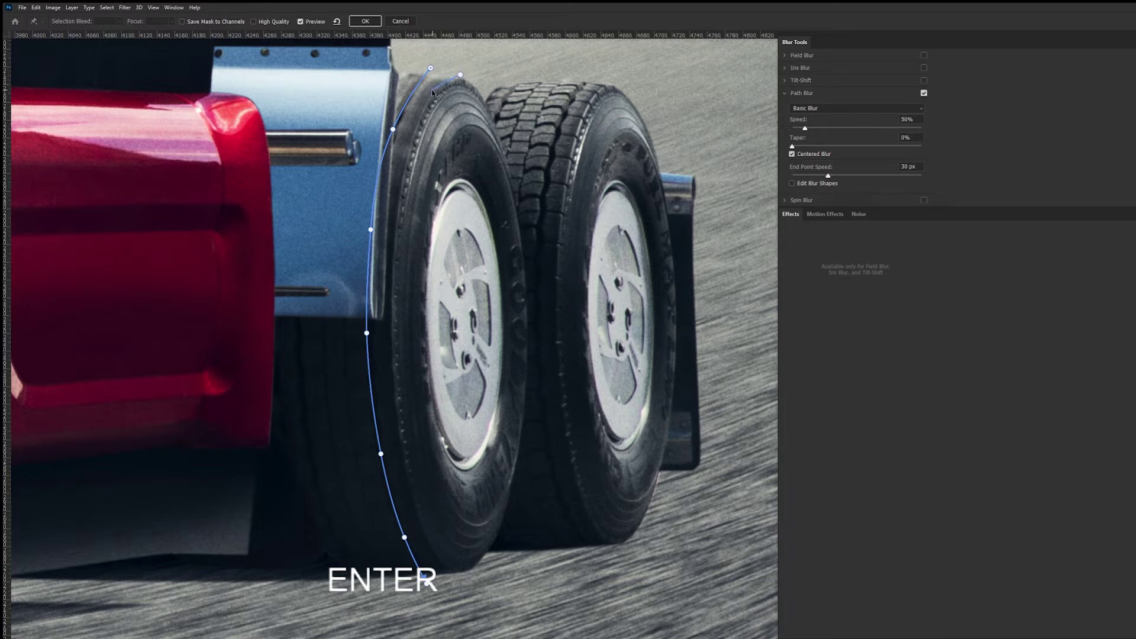
left_click(432, 92)
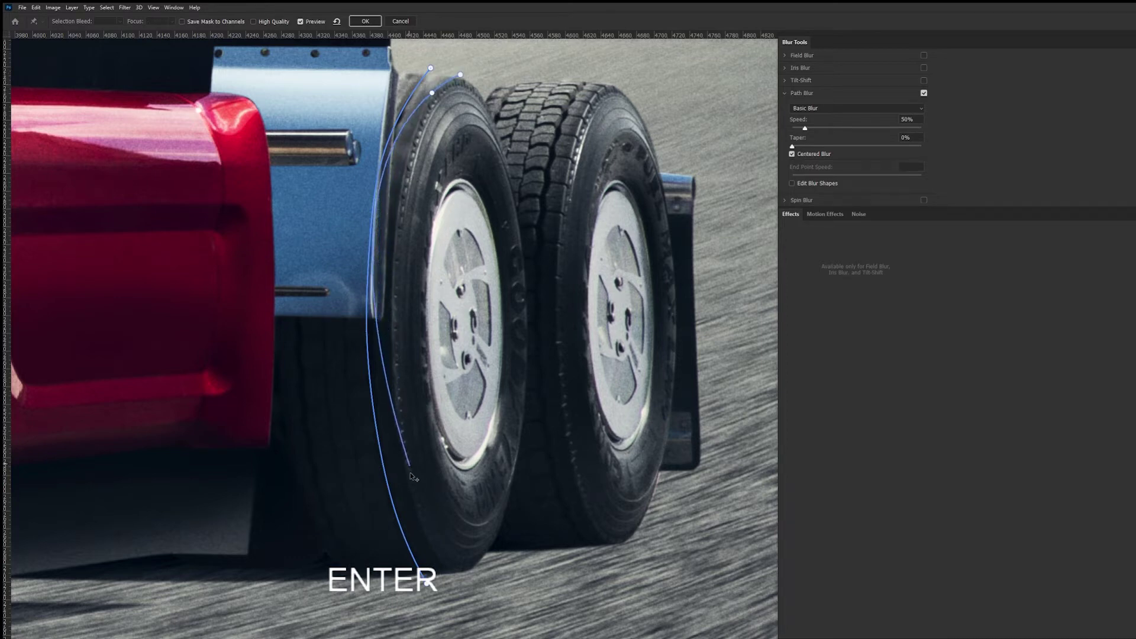
left_click(461, 572)
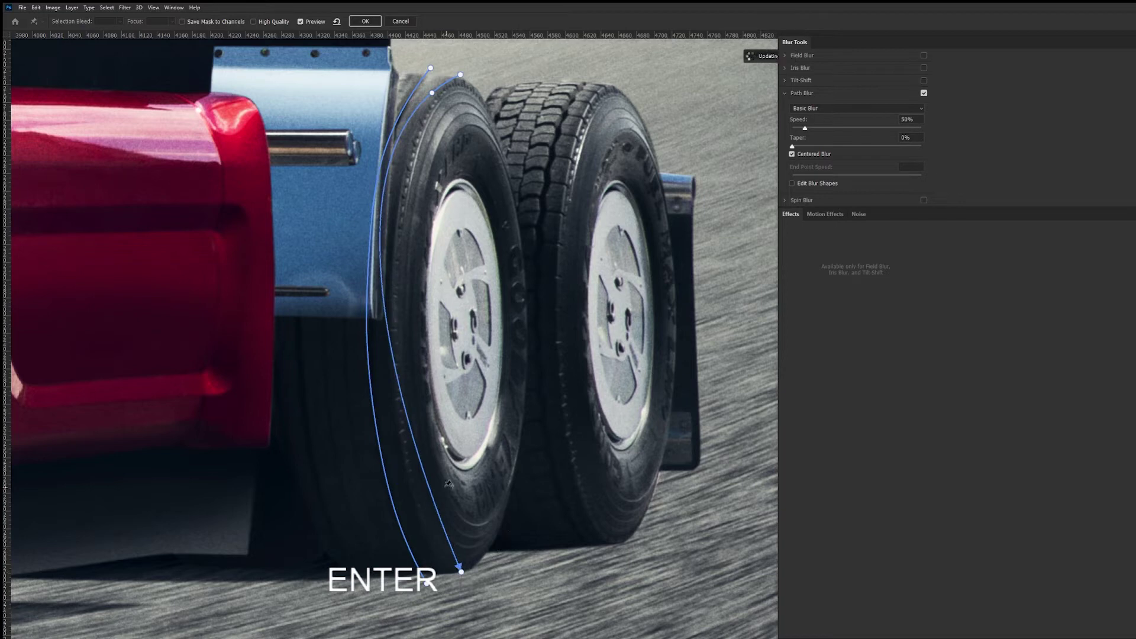
left_click(433, 501)
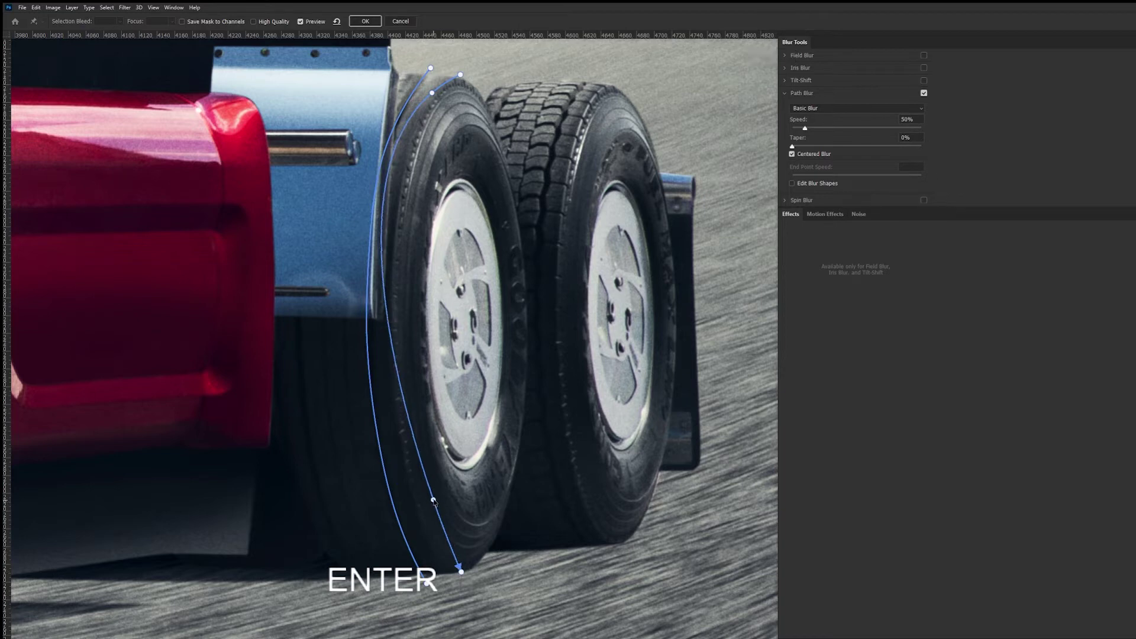
left_click_drag(434, 501, 445, 539)
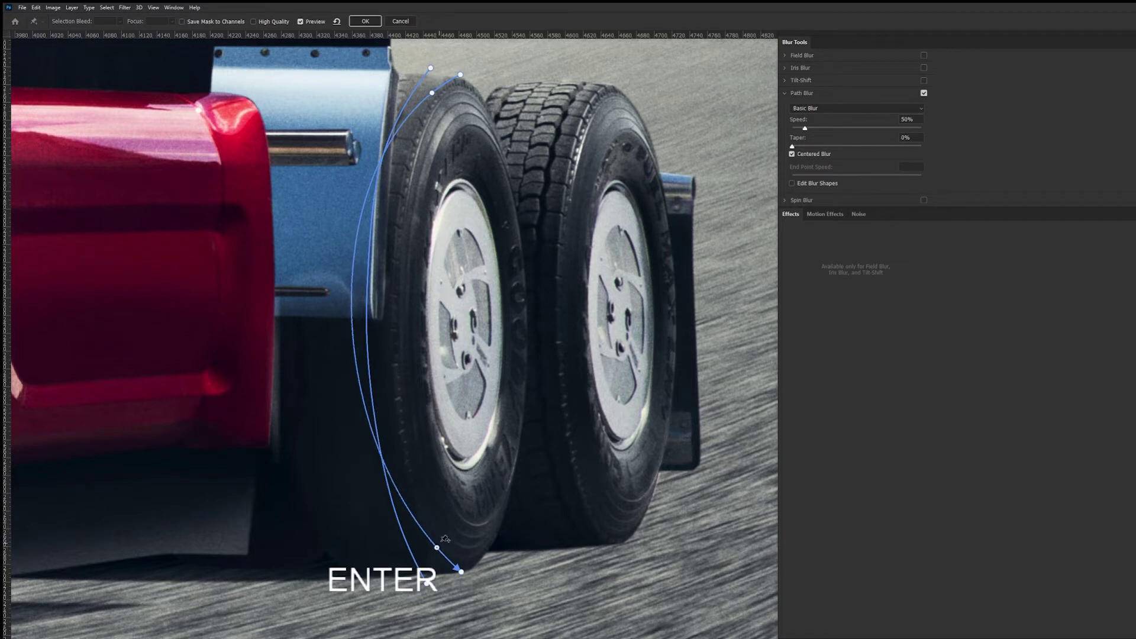
- Fit the middle and upper part of the second blur path to the tire's sidewall edge with added and repositioned curve points
left_click(355, 355)
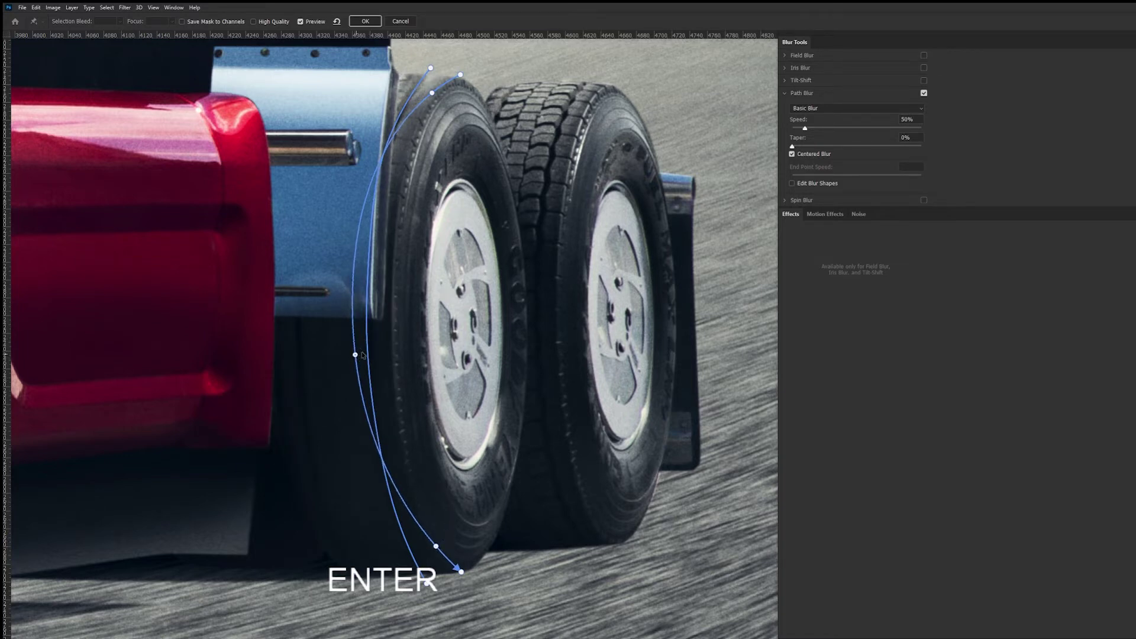
left_click_drag(355, 354, 390, 339)
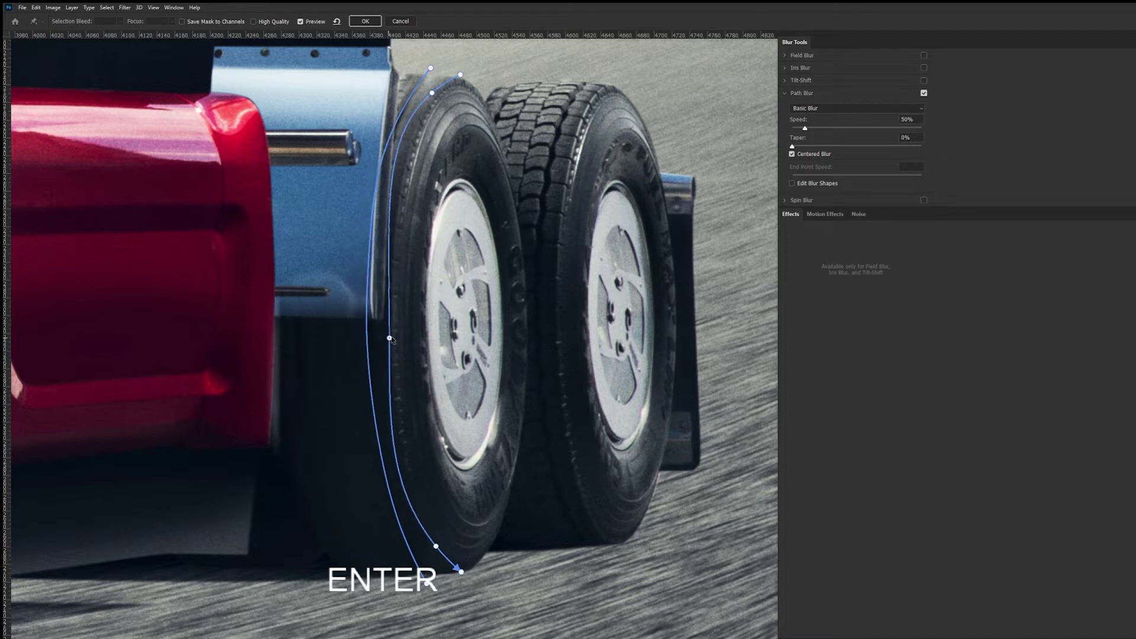
left_click(393, 168)
left_click_drag(398, 171, 403, 166)
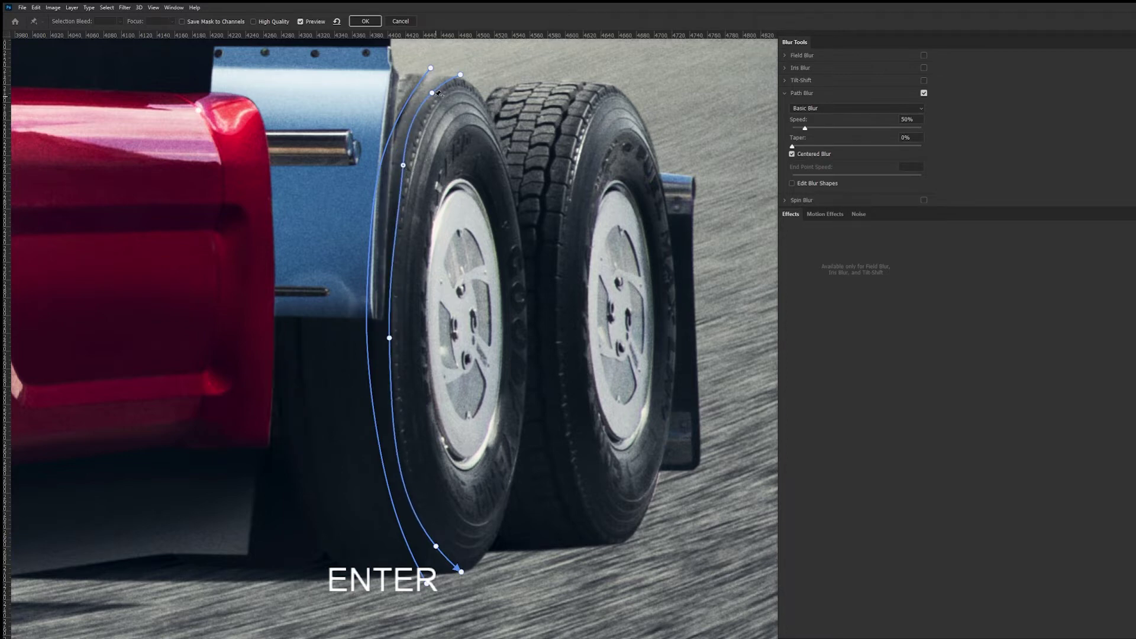
left_click_drag(432, 94, 445, 89)
left_click(418, 120)
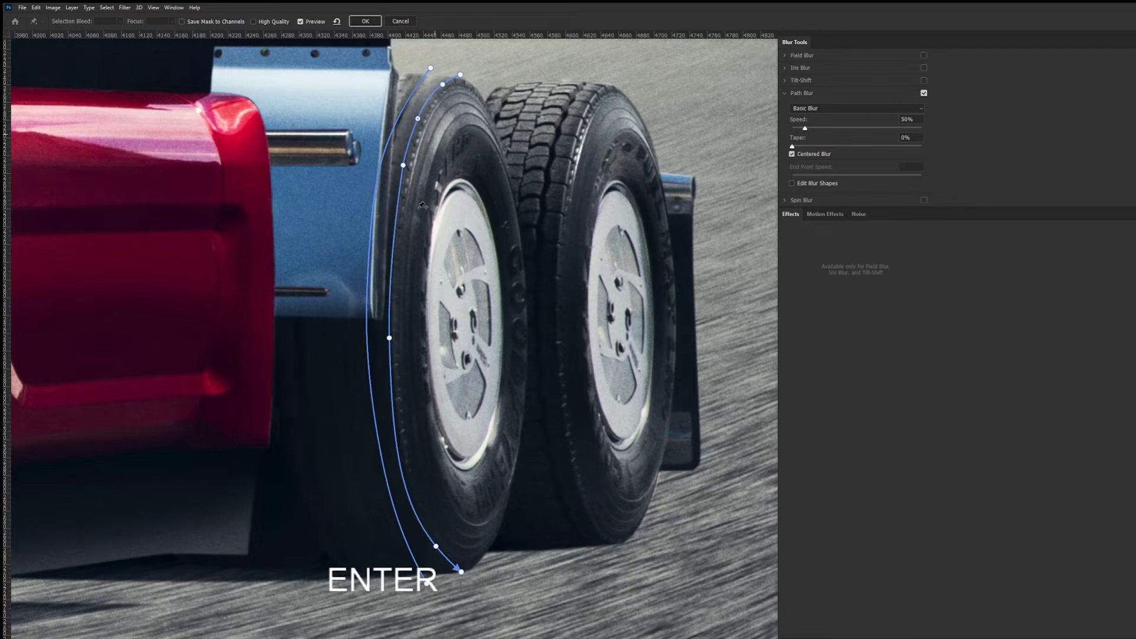
- Add two curve points to the lower part of the second blur path and align them with the tire's edge
left_click(400, 464)
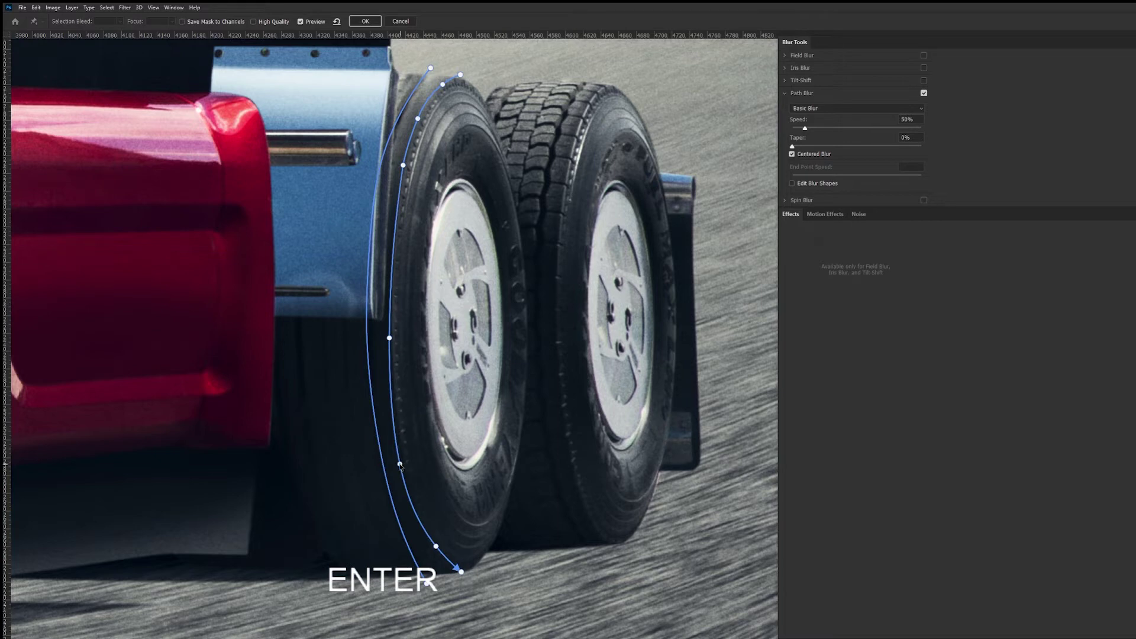
left_click_drag(400, 464, 403, 464)
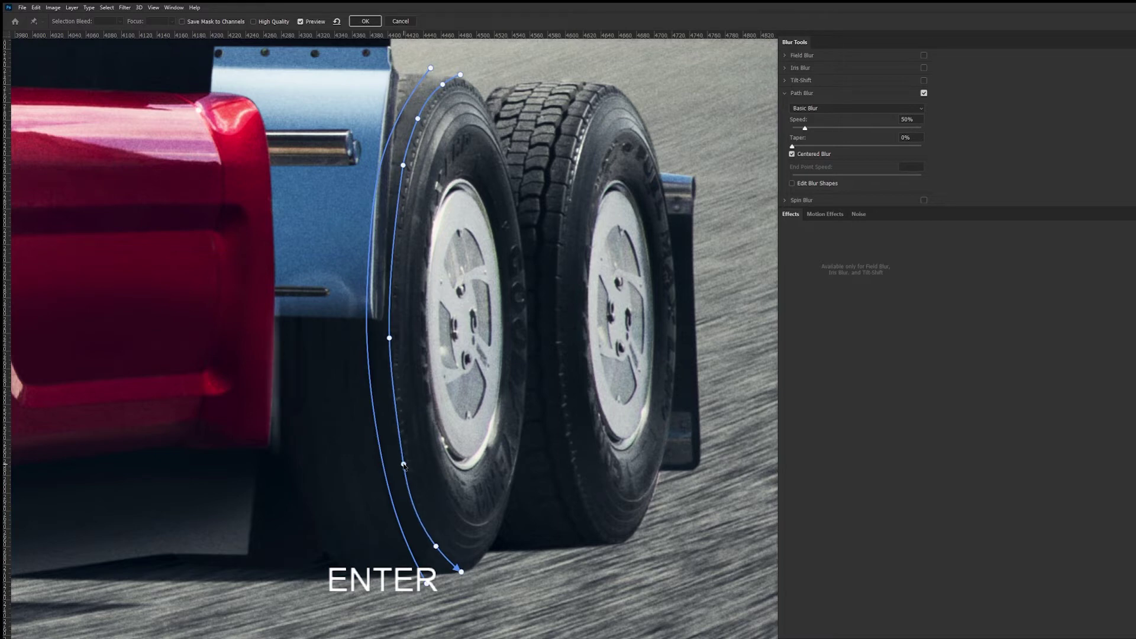
left_click(418, 515)
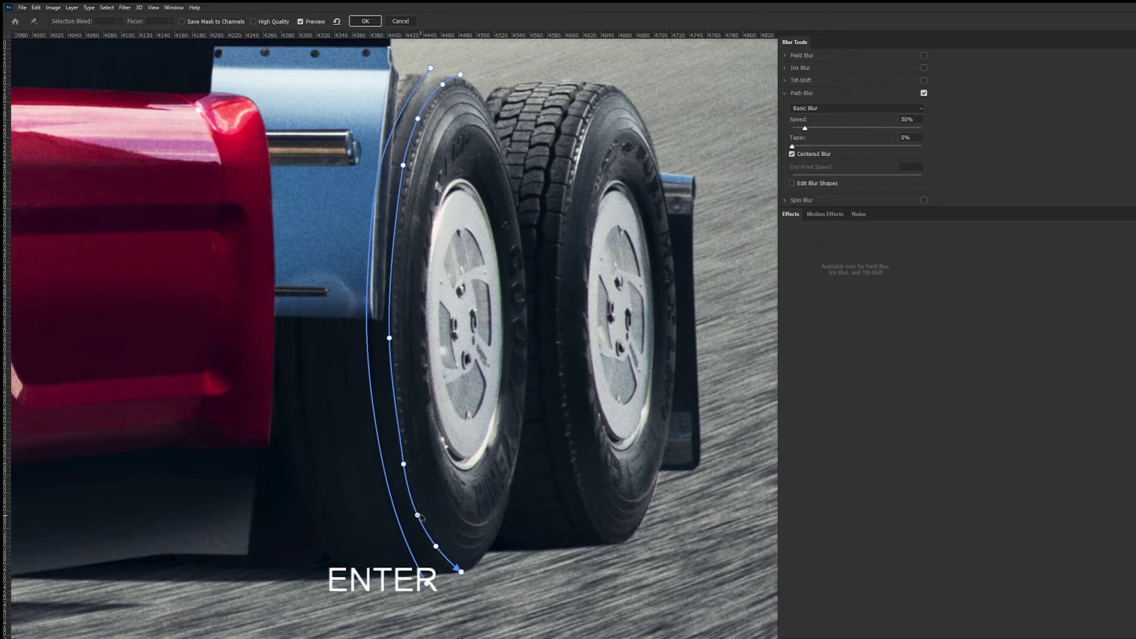
left_click_drag(418, 515, 420, 515)
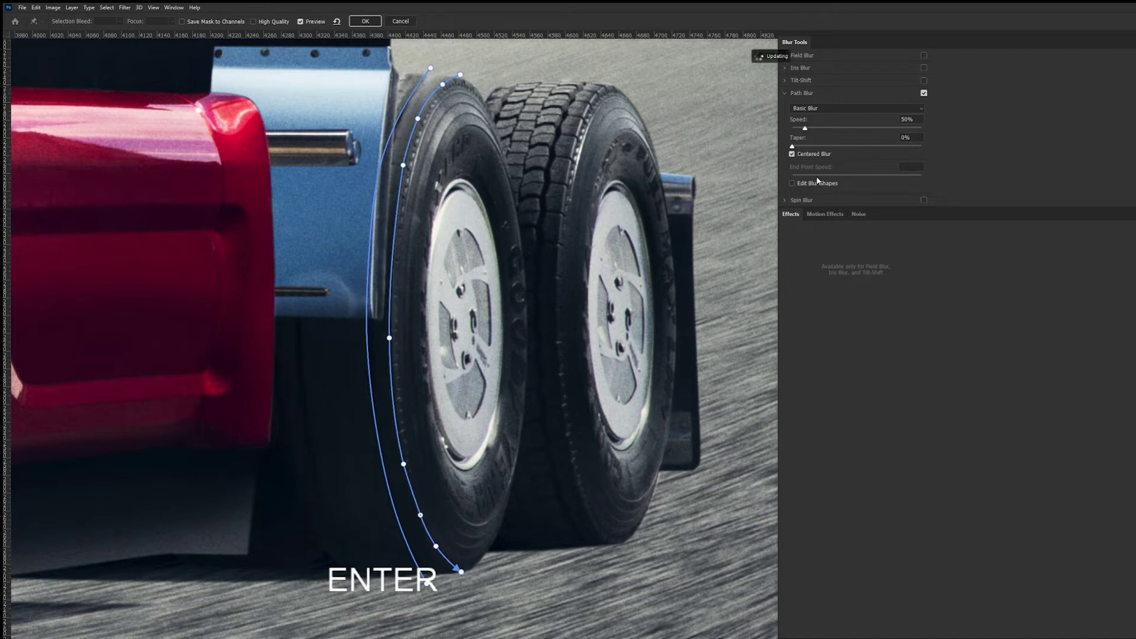
- Set the end point speed to 30 px at both the lower and upper ends of the second blur path
left_click(461, 572)
left_click(910, 169)
type("30")
key("Return")
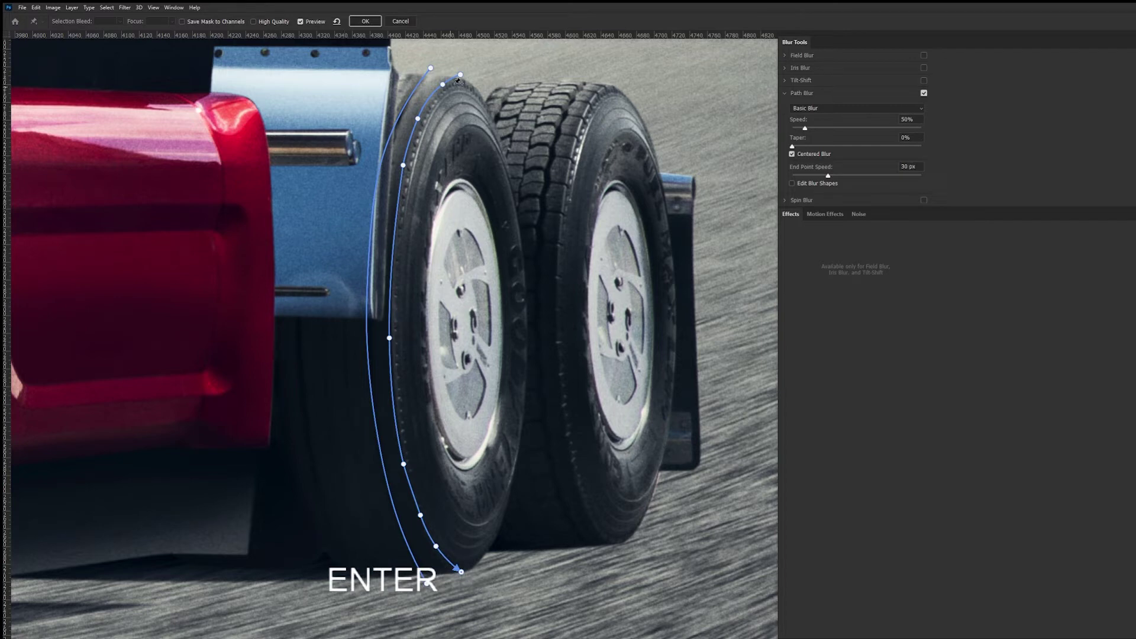
left_click(459, 76)
left_click(910, 166)
type("3")
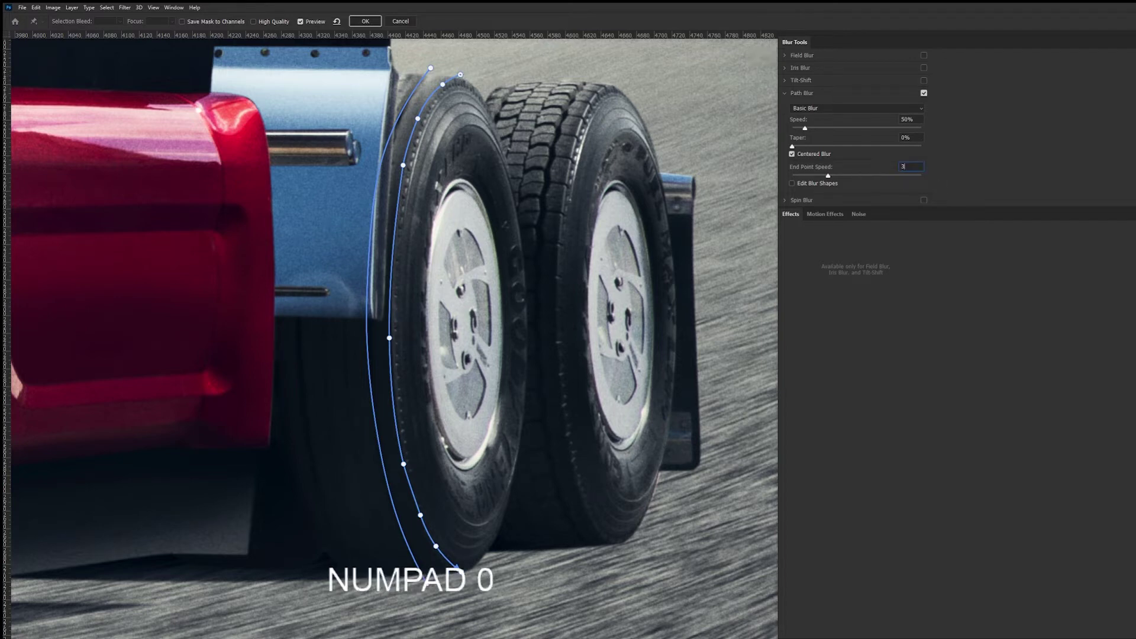
type("0")
key("Return")
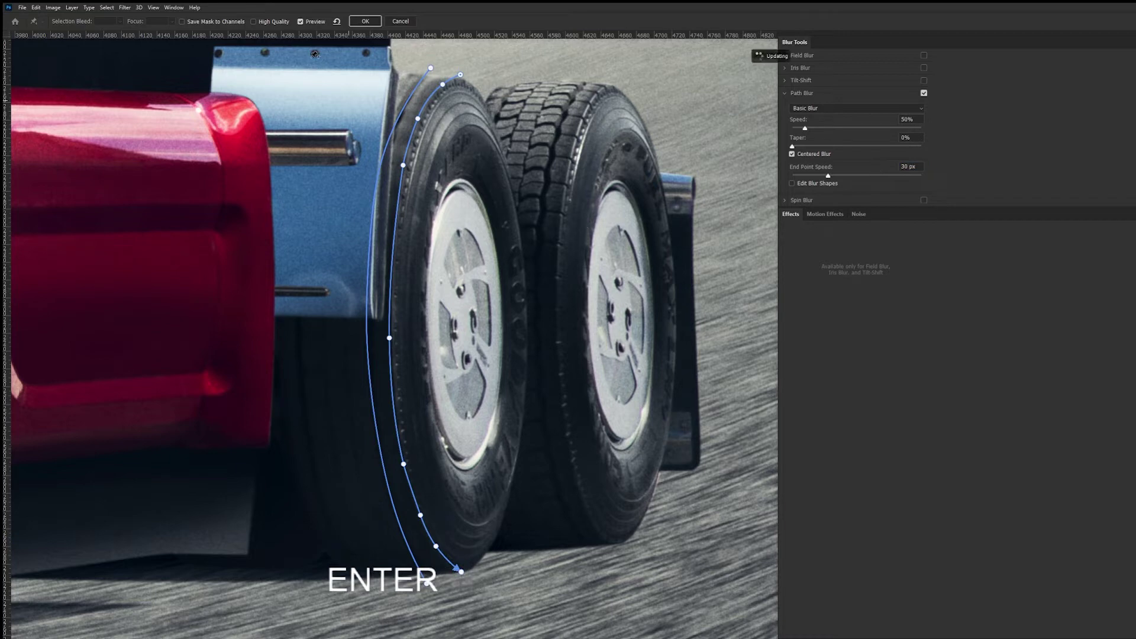
- Compare the nearer rear tread with and without the Path Blur by toggling the preview, leaving it off
left_click(300, 22)
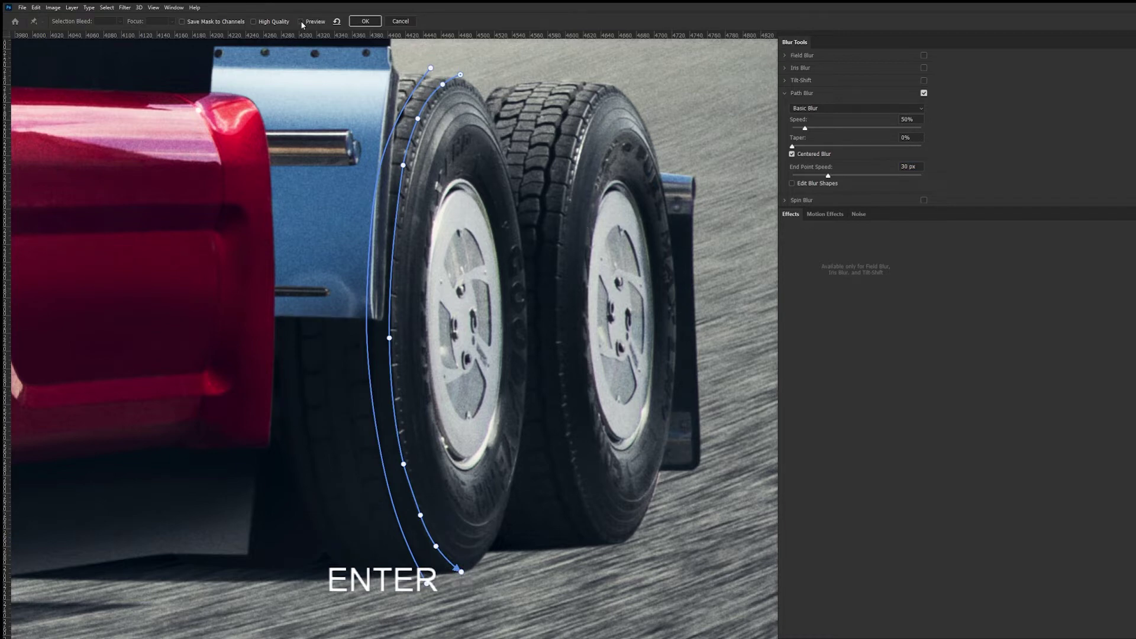
left_click(301, 22)
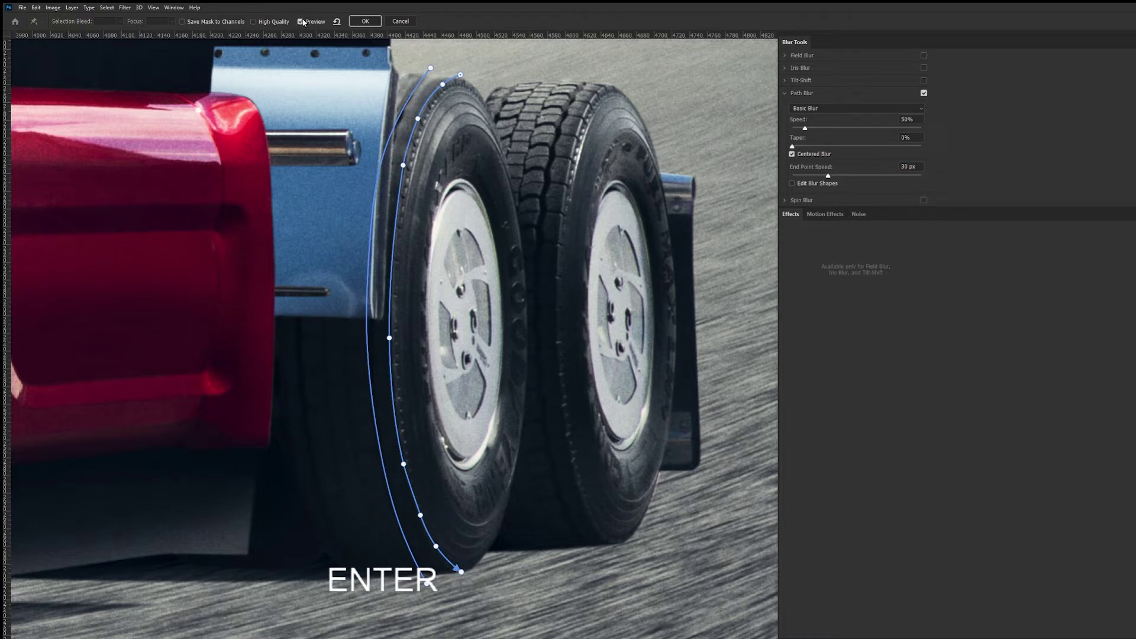
left_click(302, 22)
left_click(302, 22)
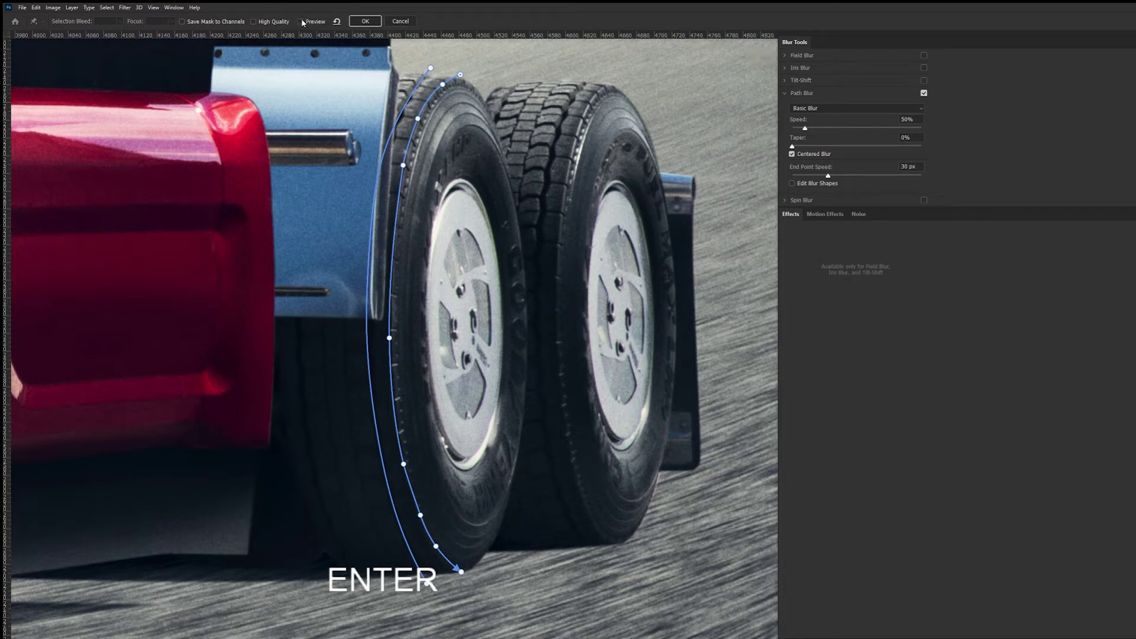
left_click(302, 22)
left_click(302, 22)
left_click(302, 22)
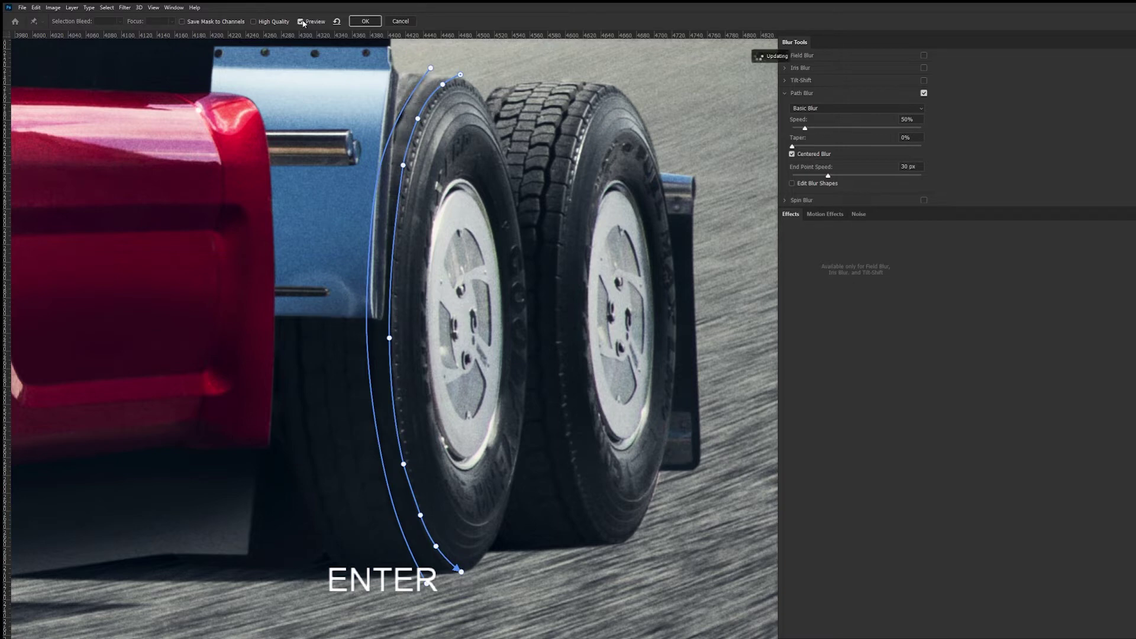
left_click(302, 22)
left_click(302, 21)
left_click(302, 21)
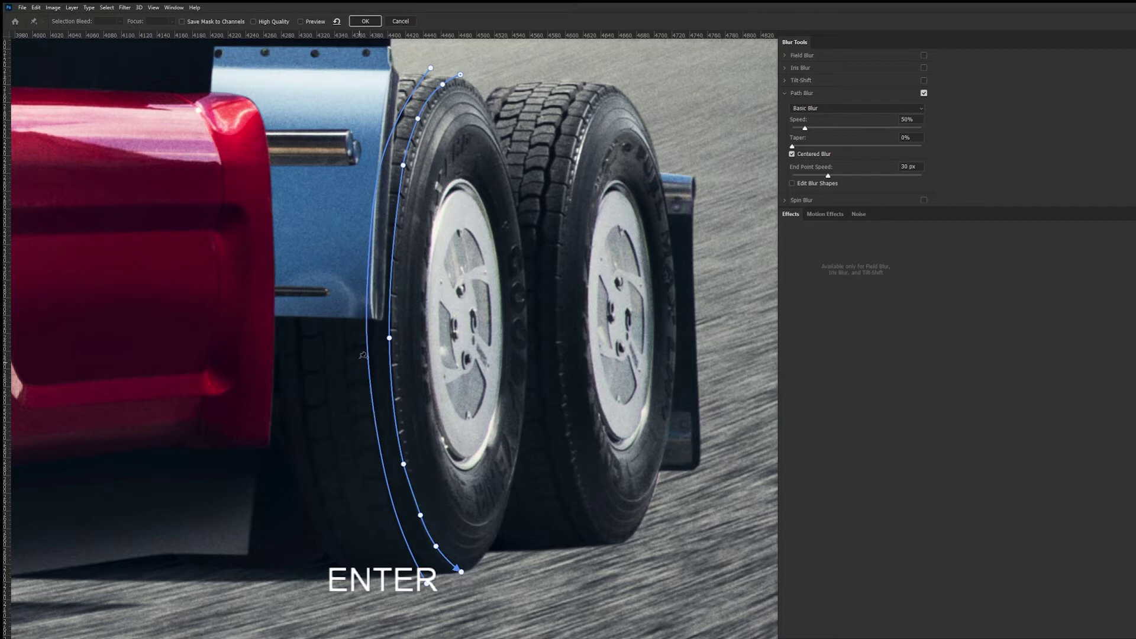
left_click(300, 22)
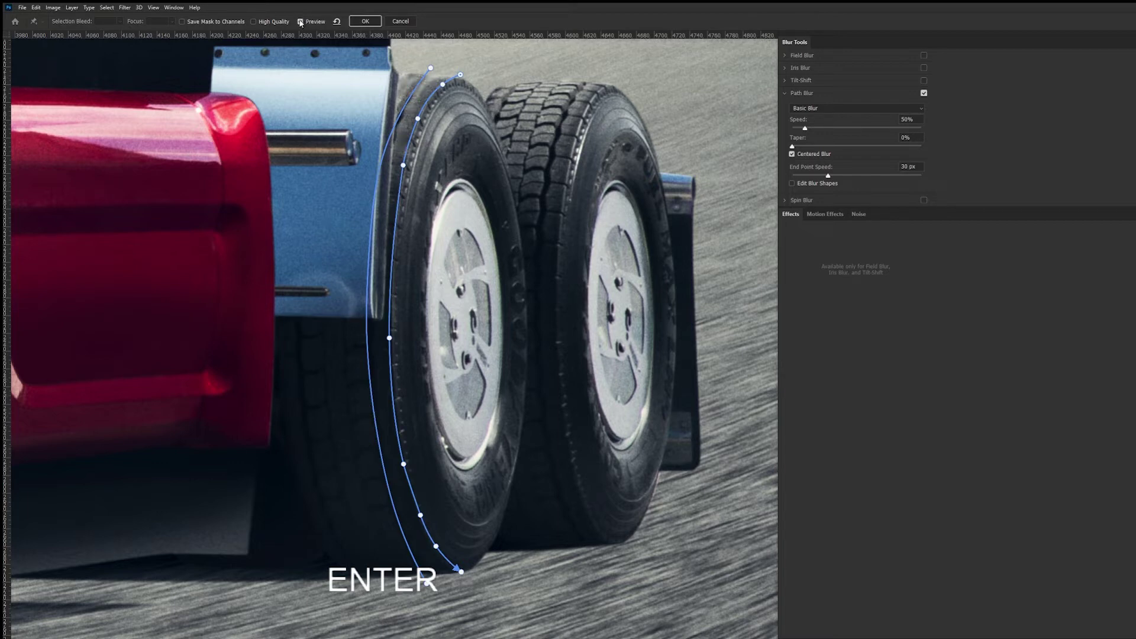
left_click(301, 22)
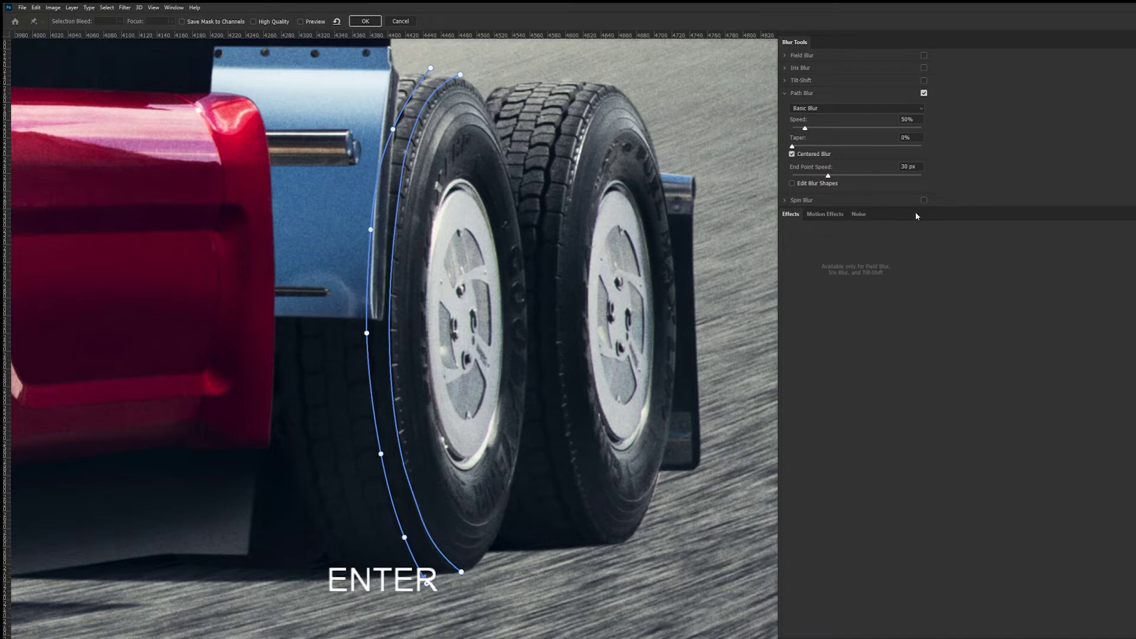
- Set the end point speed to 40 px at both ends of the first blur path
left_click(899, 168)
type("40")
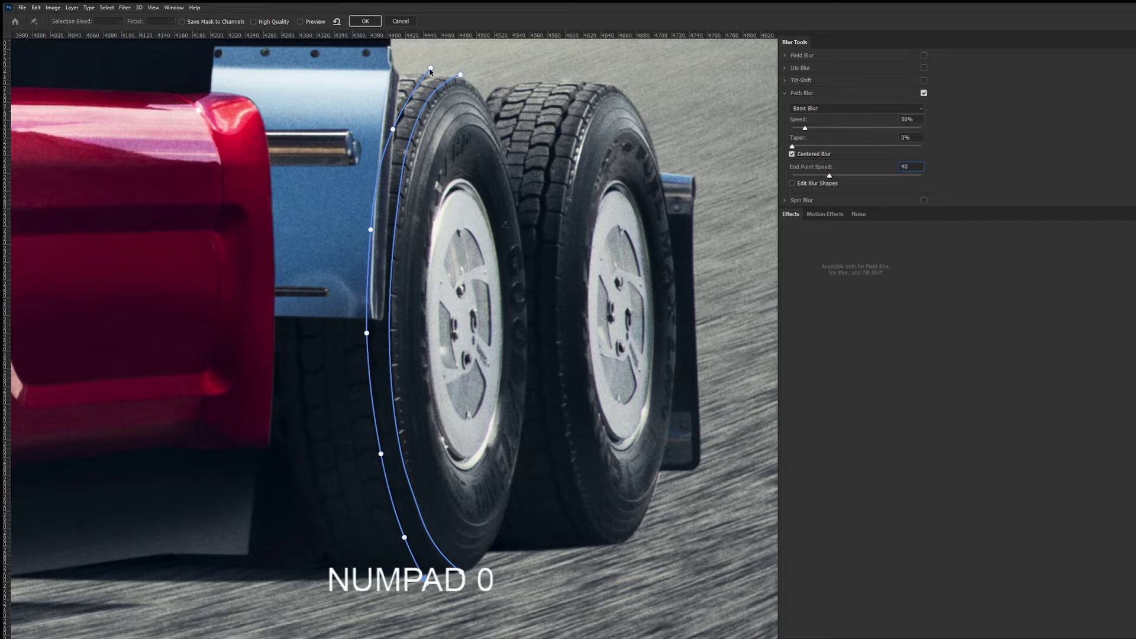
left_click(430, 69)
type("4040")
key("Return")
- Nudge the second blur path's upper end slightly outward and set the end point speed to 40 px at both its ends
left_click_drag(461, 76, 467, 75)
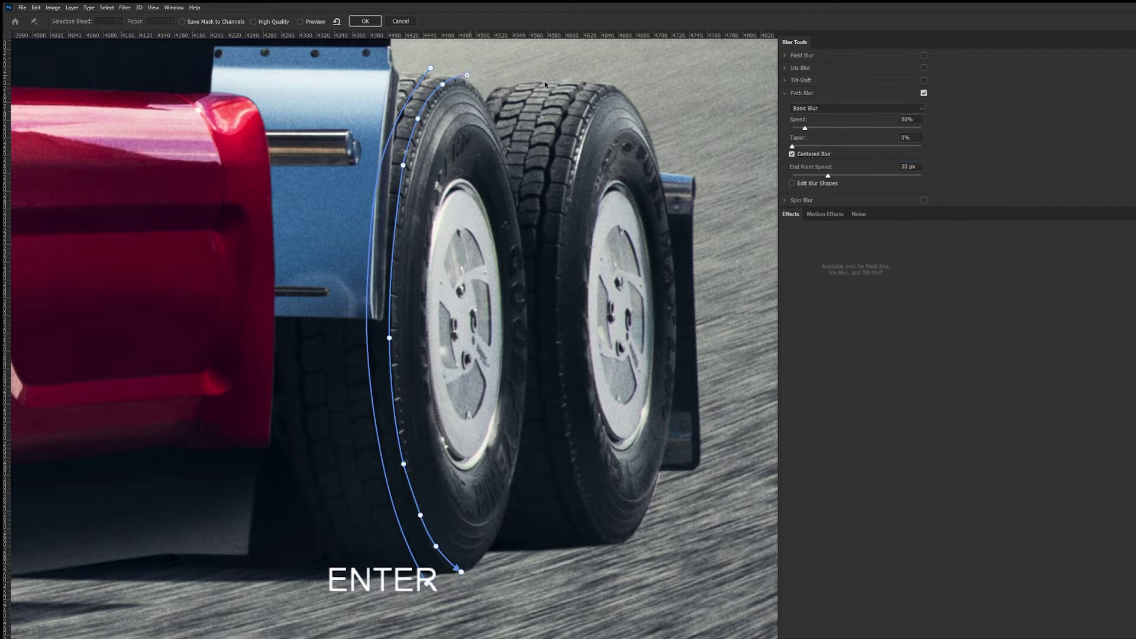
left_click(908, 166)
type("40")
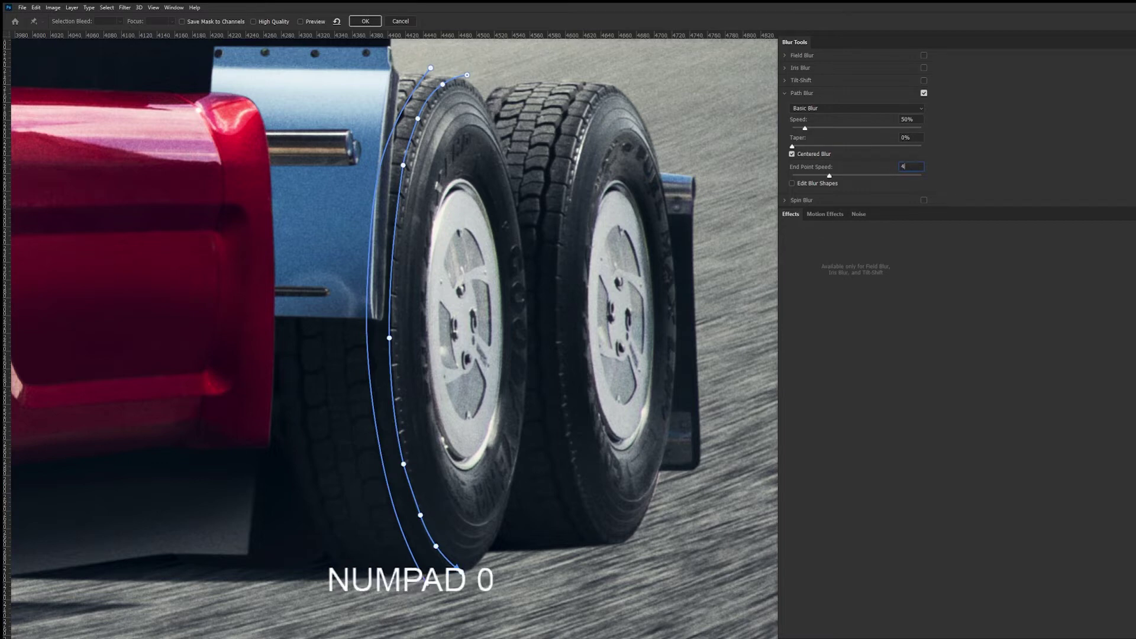
key("Return")
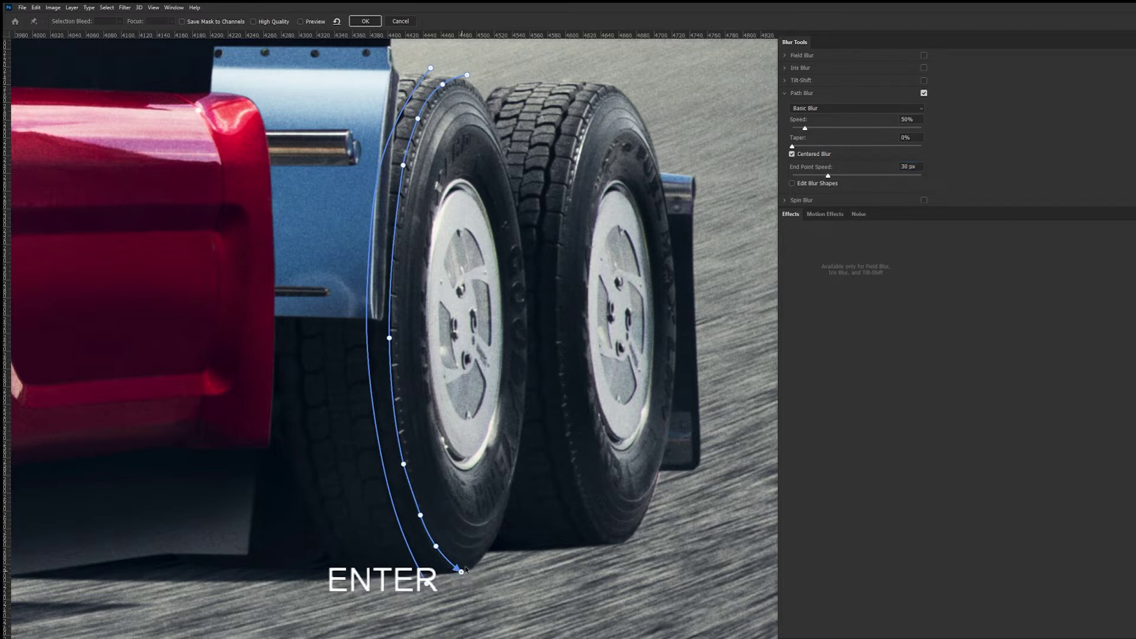
left_click(462, 572)
left_click(909, 167)
type("40")
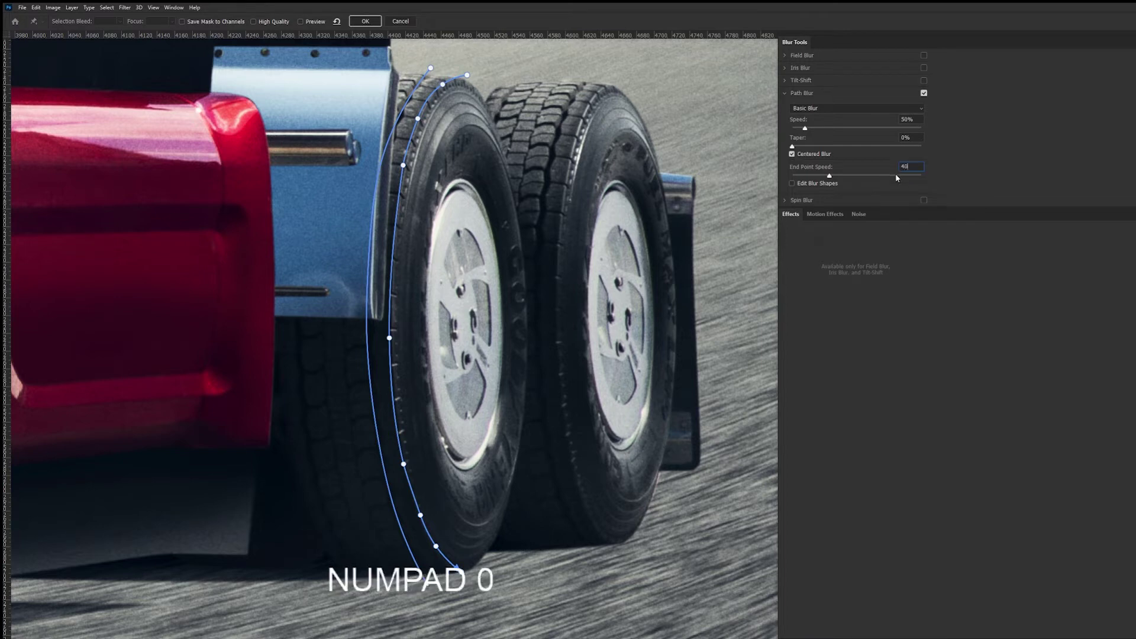
key("Return")
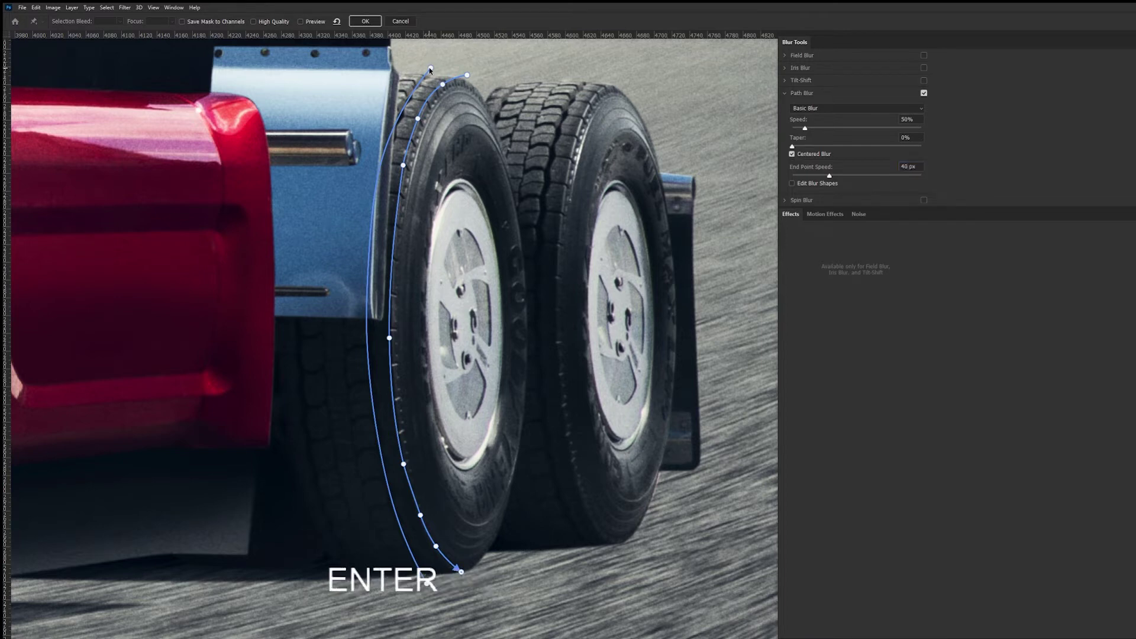
- Turn the preview back on and raise the overall Path Blur speed to 64%
left_click(431, 68)
left_click(300, 21)
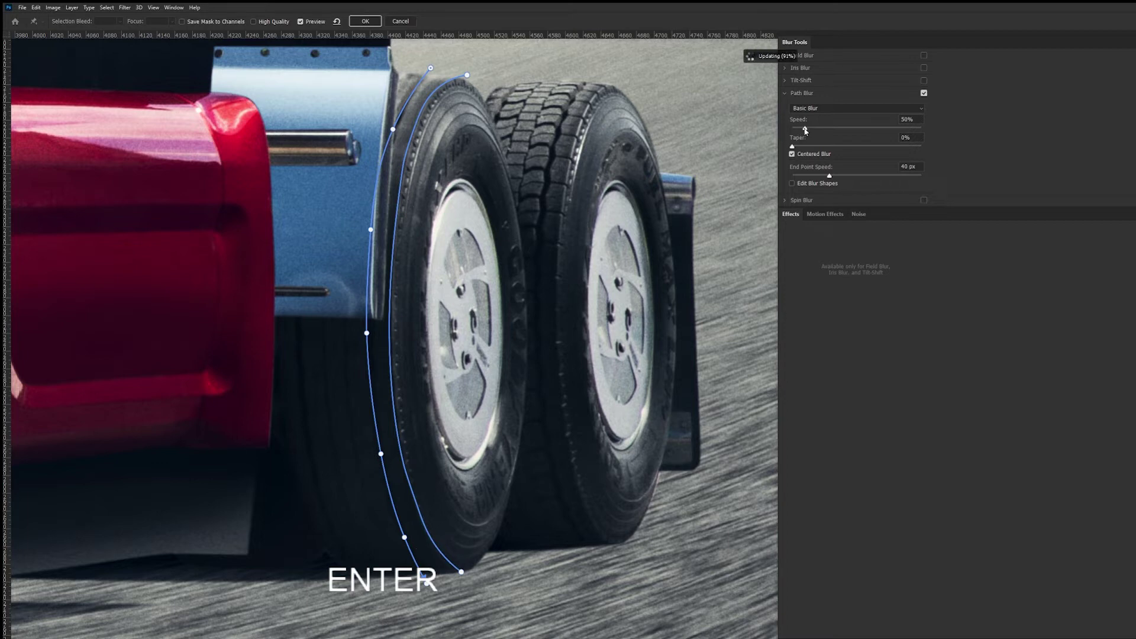
left_click_drag(804, 128, 808, 129)
left_click_drag(807, 131, 808, 131)
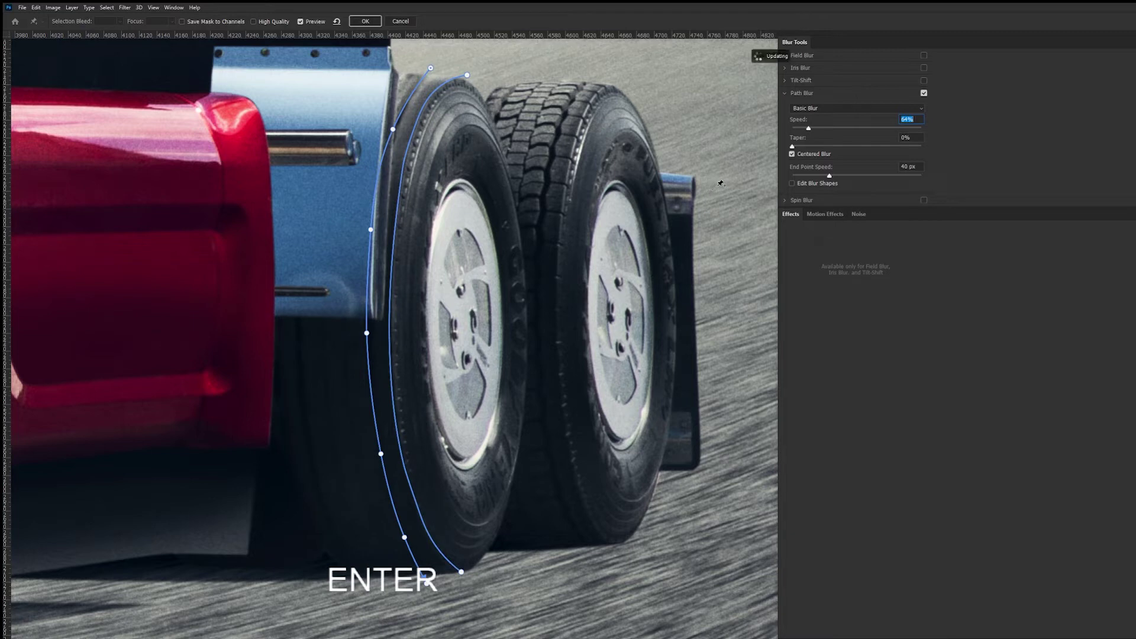
- Nudge the upper end points of both blur paths slightly to follow the top of the nearer rear tread
left_click(431, 68)
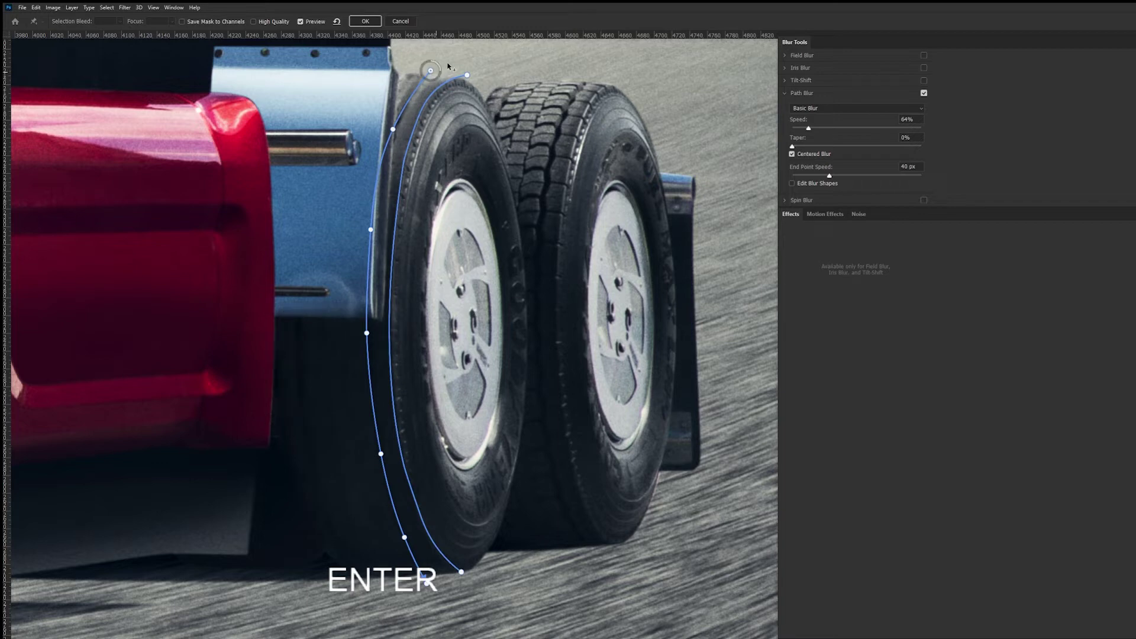
left_click(467, 75)
left_click_drag(467, 75, 460, 74)
left_click_drag(431, 71, 429, 71)
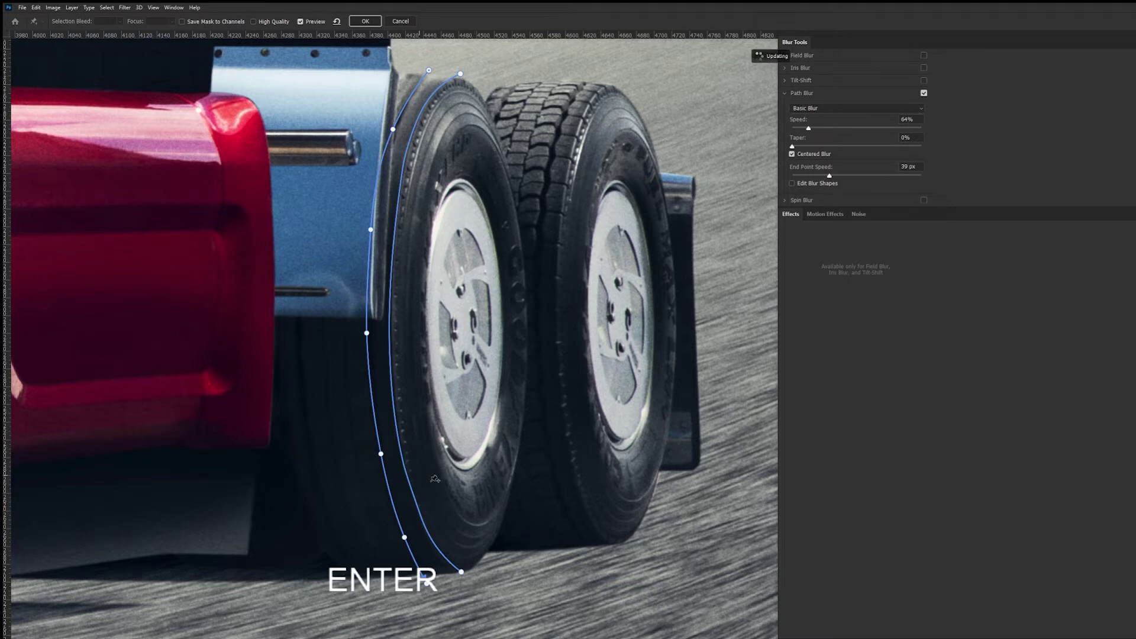
- Raise the overall Path Blur speed slightly above 64% and apply the blur to the nearer rear tread layer
left_click(427, 584)
left_click_drag(809, 128, 813, 128)
left_click(364, 23)
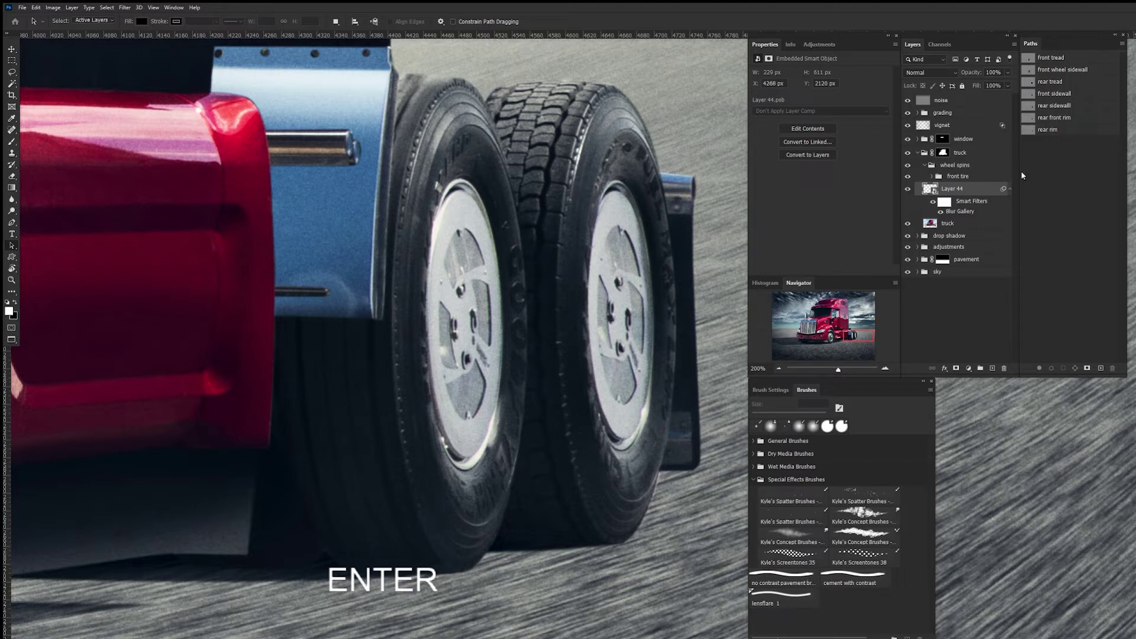
- Load the nearer tire's outline from the rear tread path as a selection and mask Layer 44 with it
left_click(1053, 83)
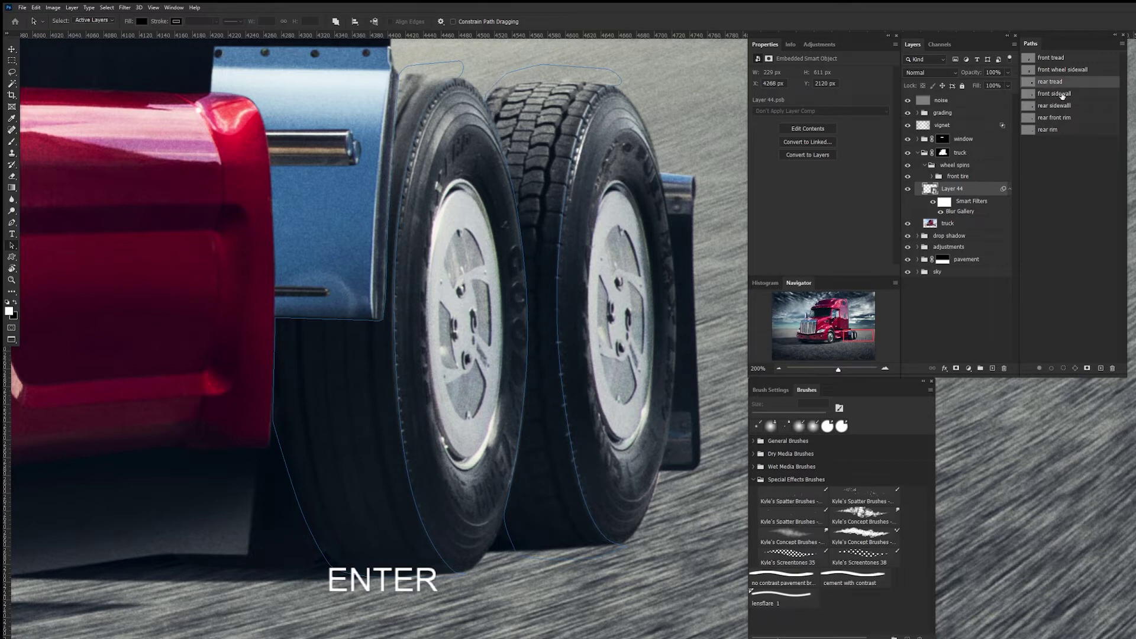
key("a")
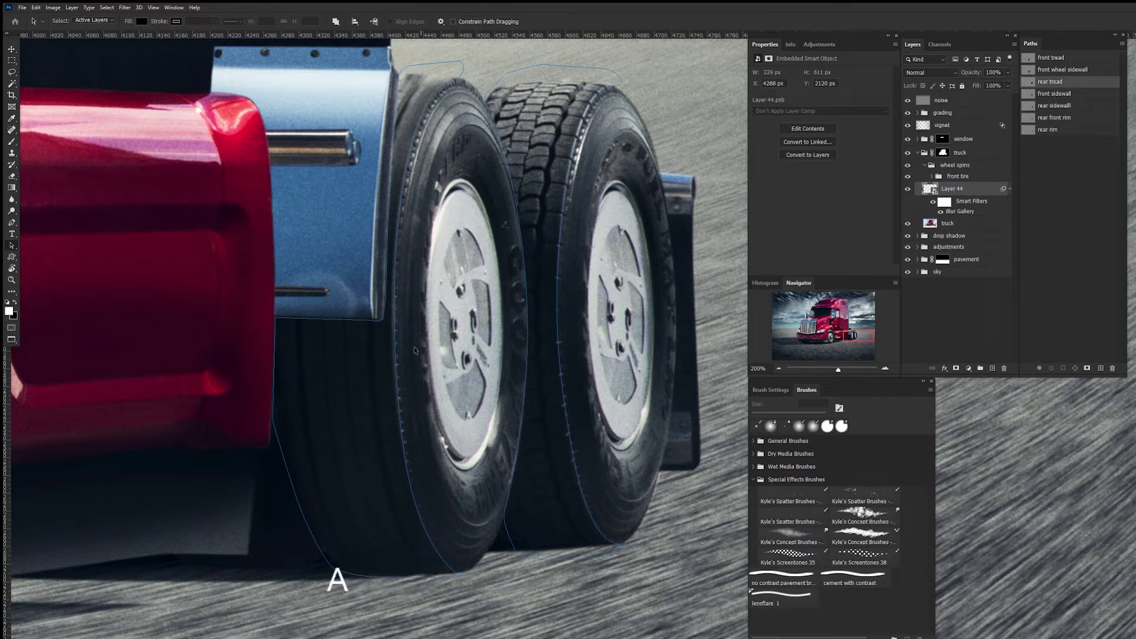
left_click(397, 373)
left_click(1064, 370)
left_click(1067, 343)
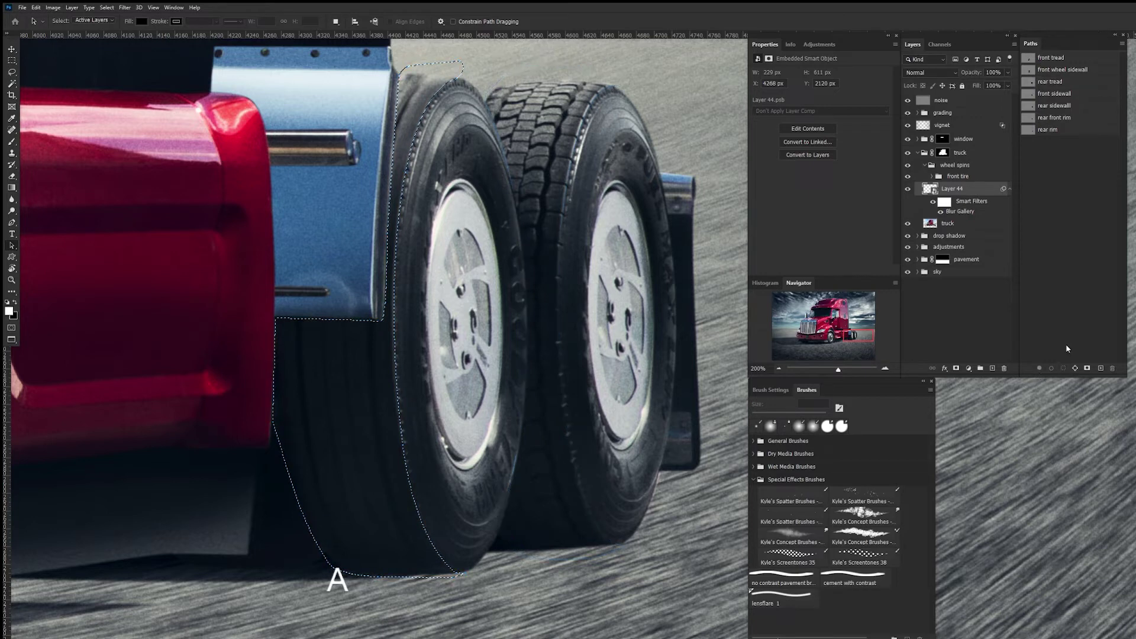
left_click(956, 368)
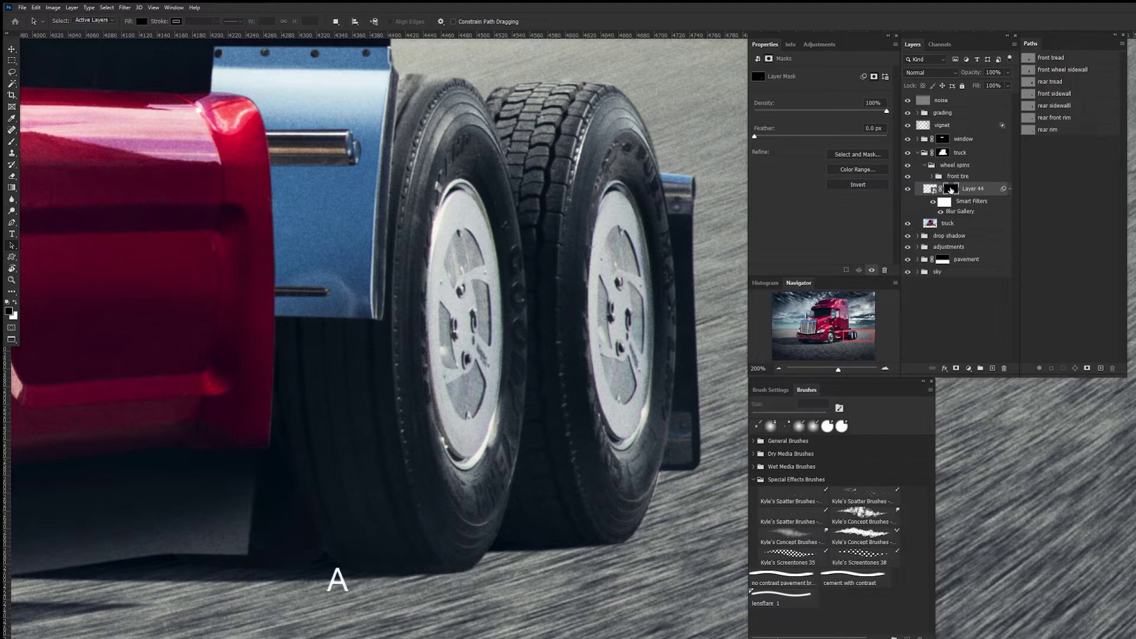
- Compare the blurred tread on Layer 44 with its mask disabled and enabled, and with the layer hidden and shown
left_click(951, 189, "shift")
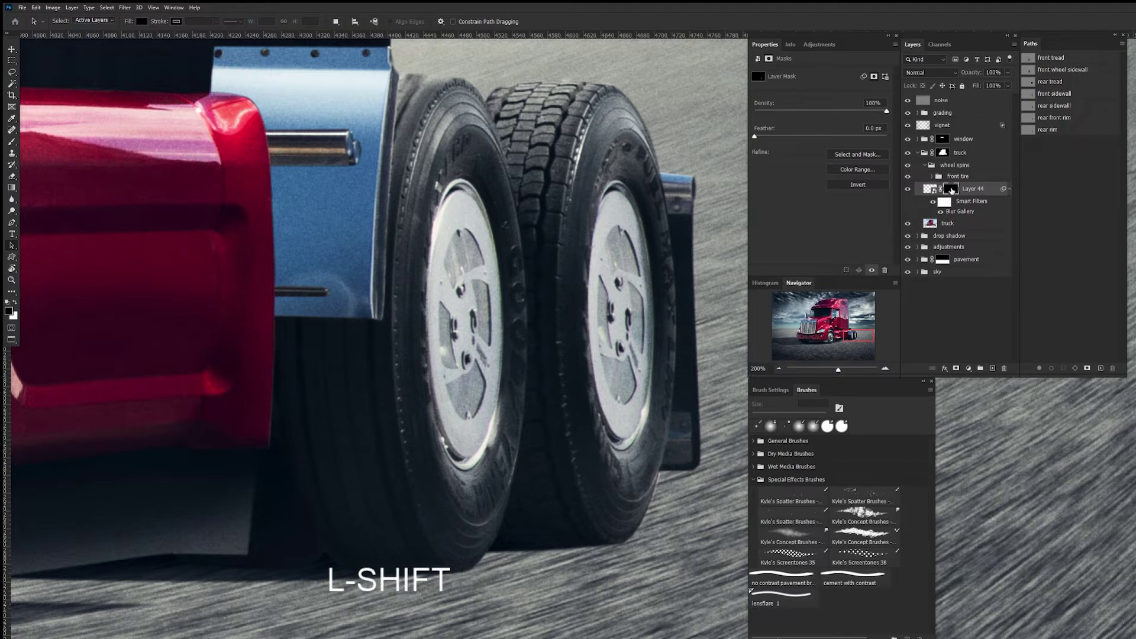
left_click(952, 191, "shift")
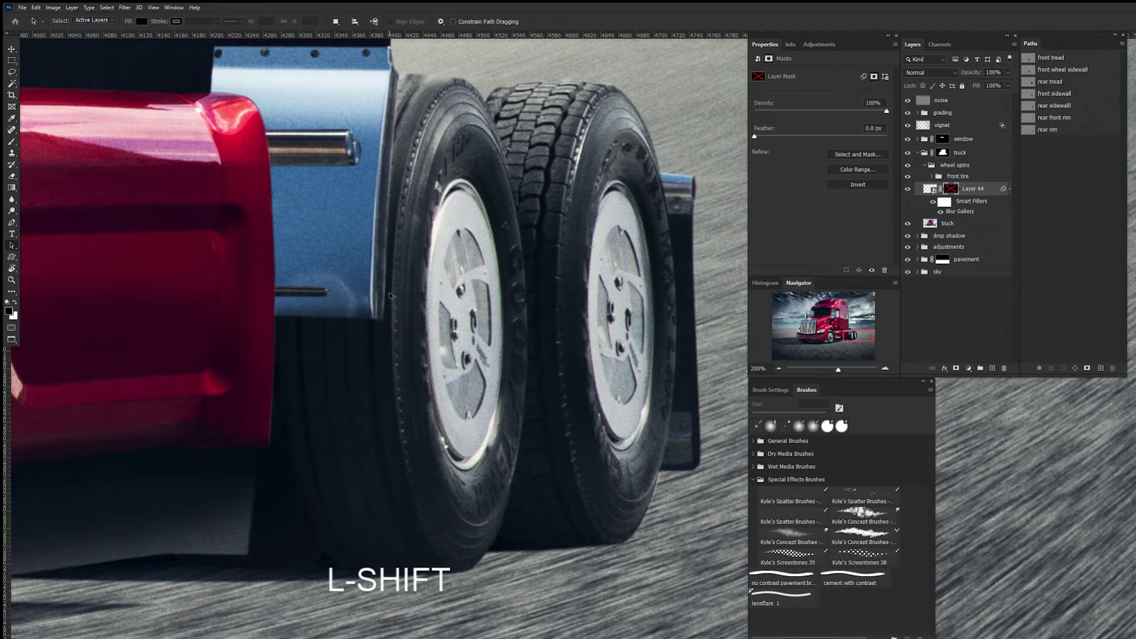
left_click(949, 191, "shift")
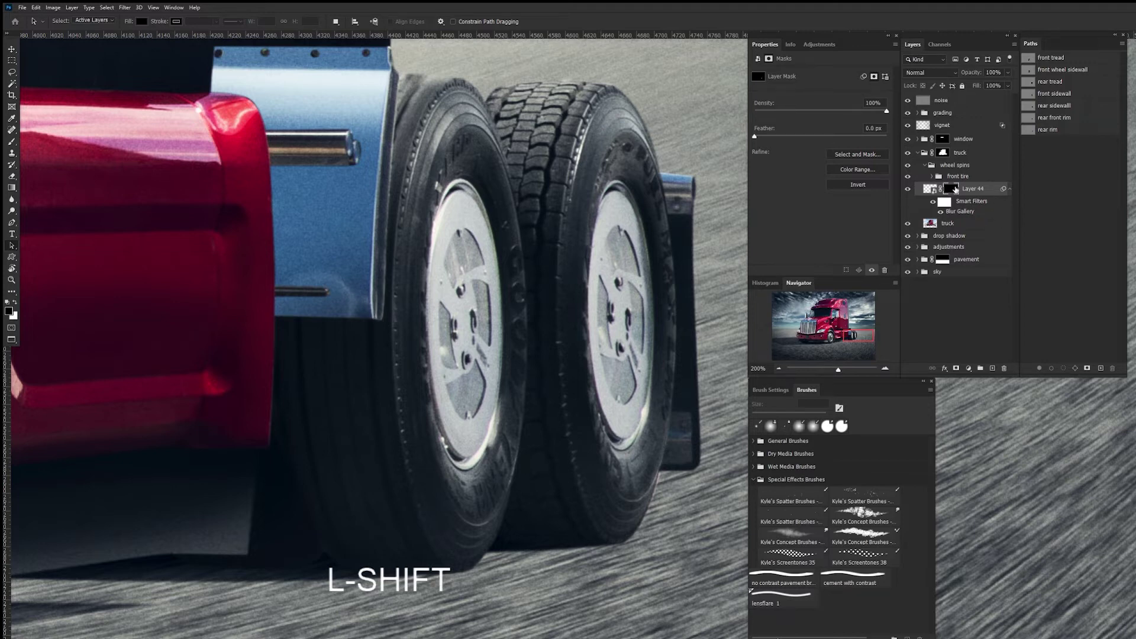
left_click(907, 190)
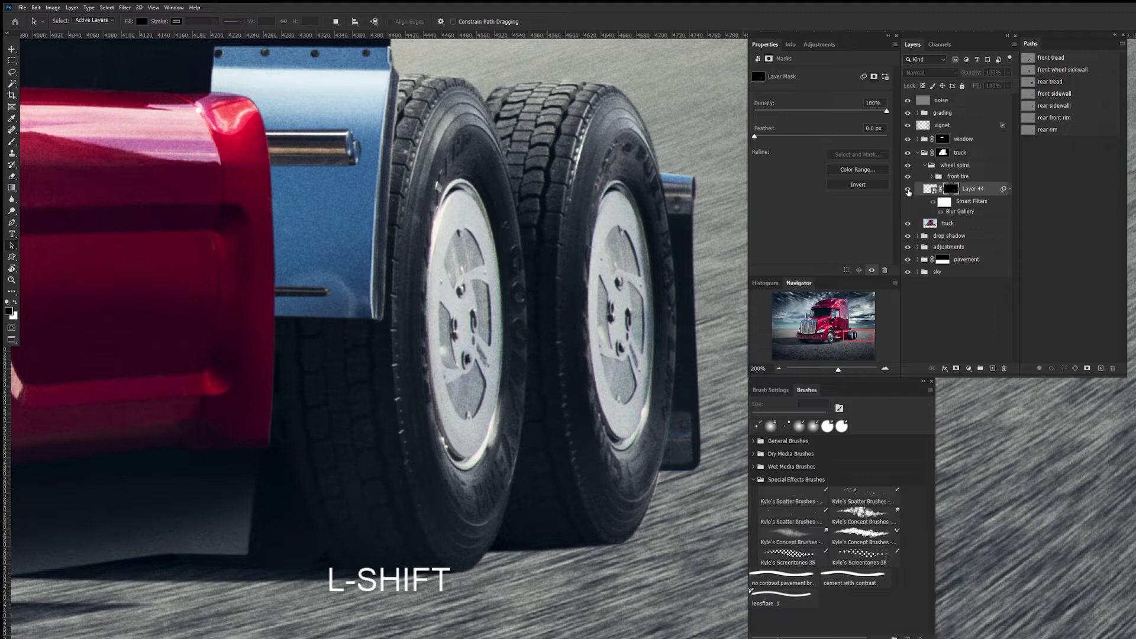
left_click(909, 189)
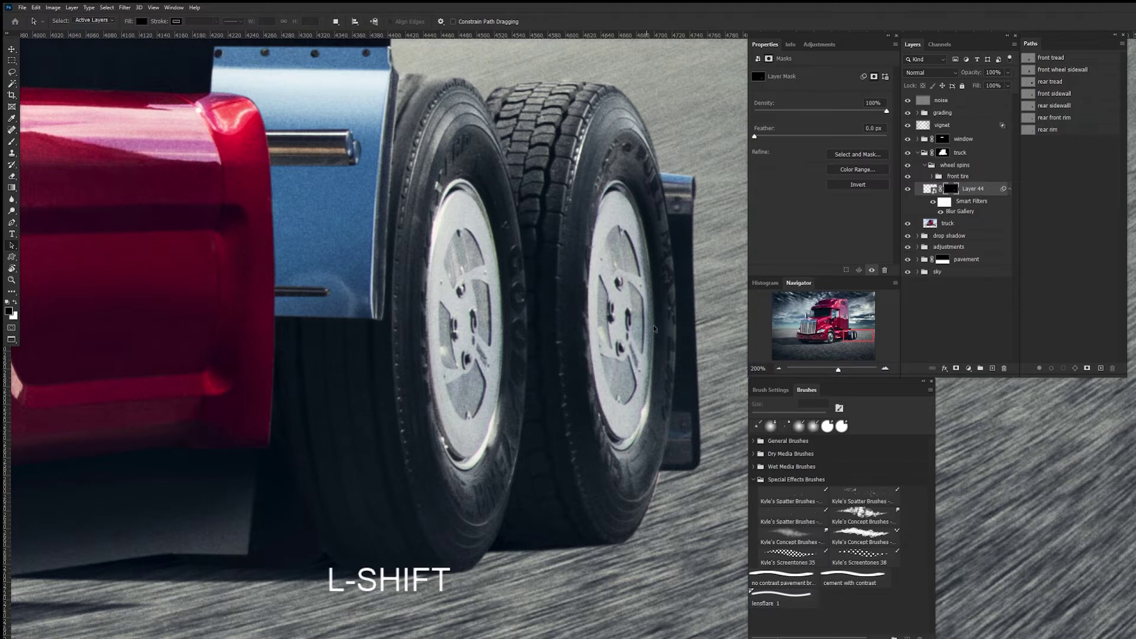
- Load the rearmost tire's outline from the rear tread path as a selection
left_click(1062, 87, "shift")
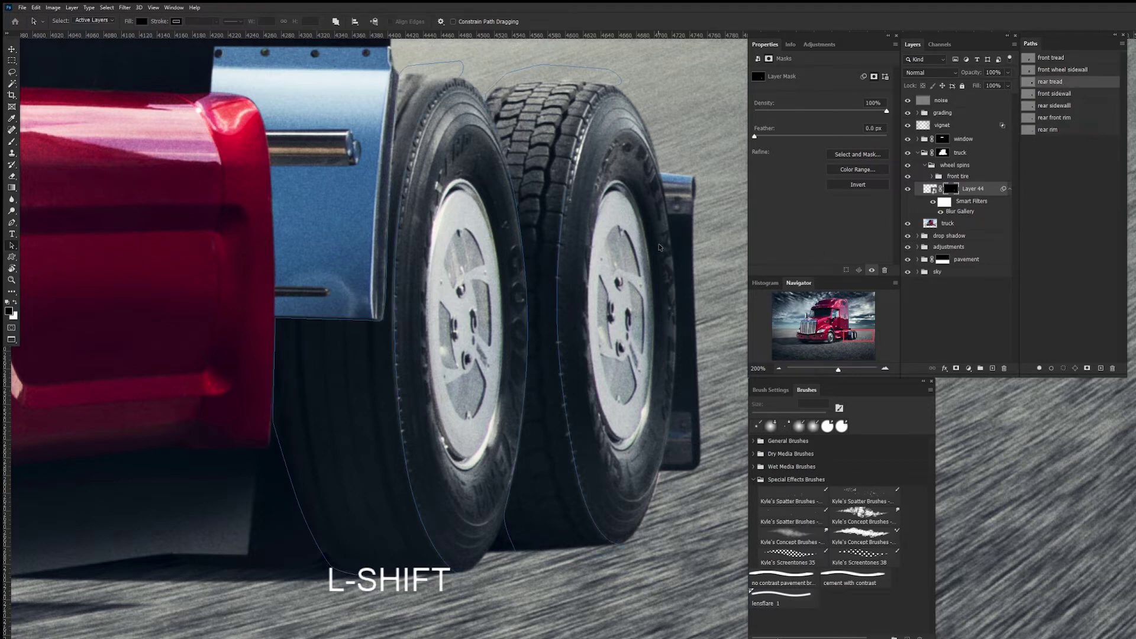
key("a")
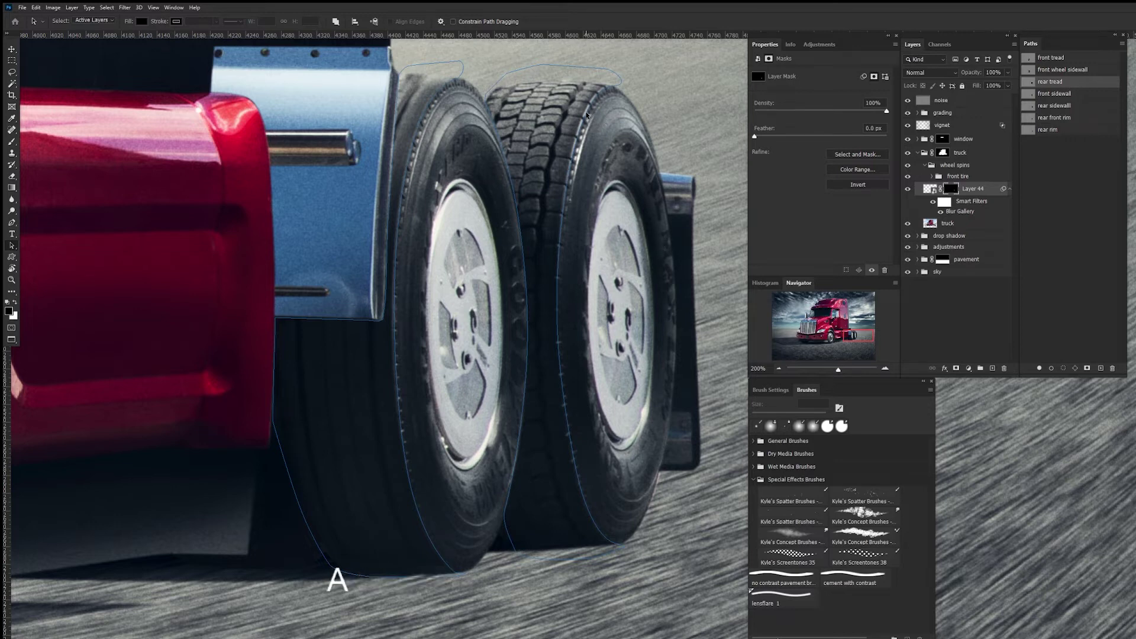
left_click(586, 116)
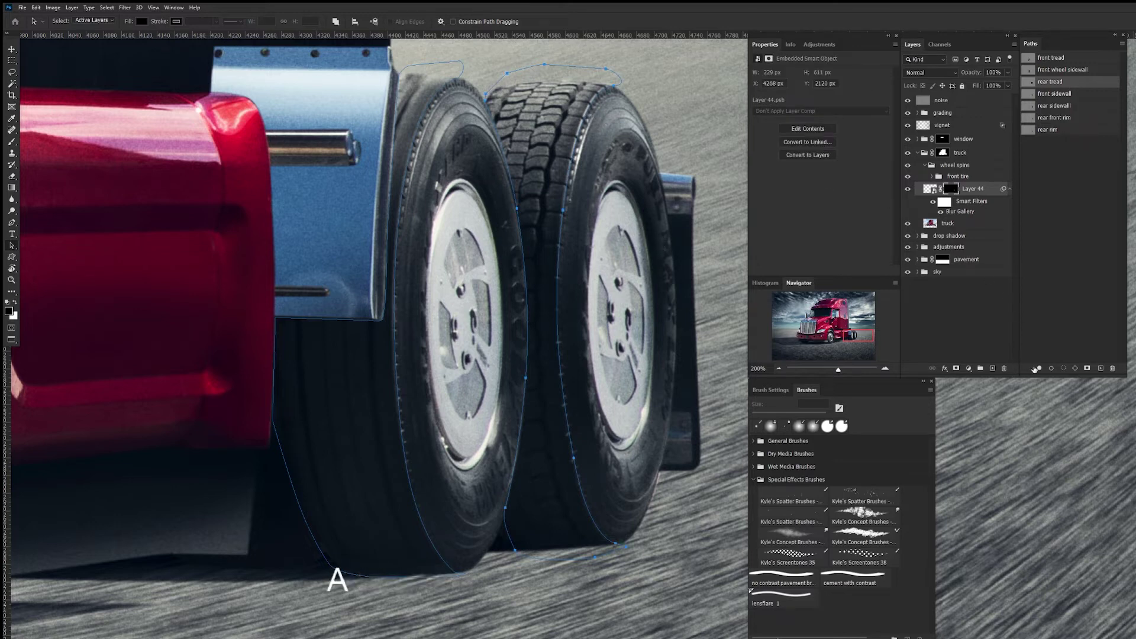
left_click(1062, 368)
- Move Layer 44 into the wheel spins group, above the front tire group
left_click(925, 165)
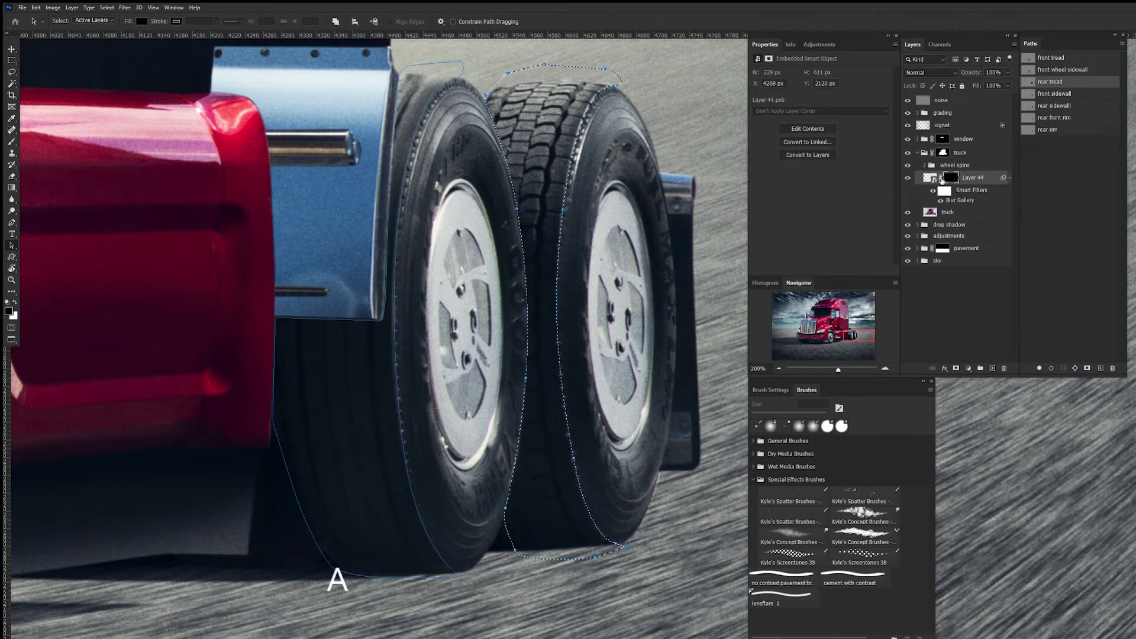
left_click(925, 165)
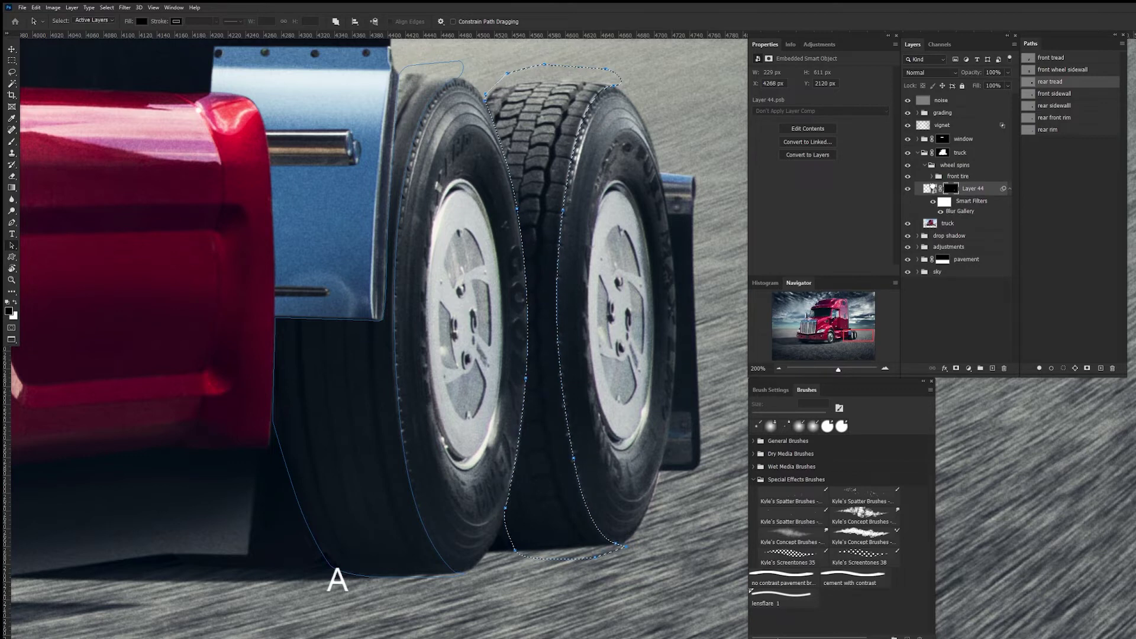
left_click_drag(934, 190, 946, 165)
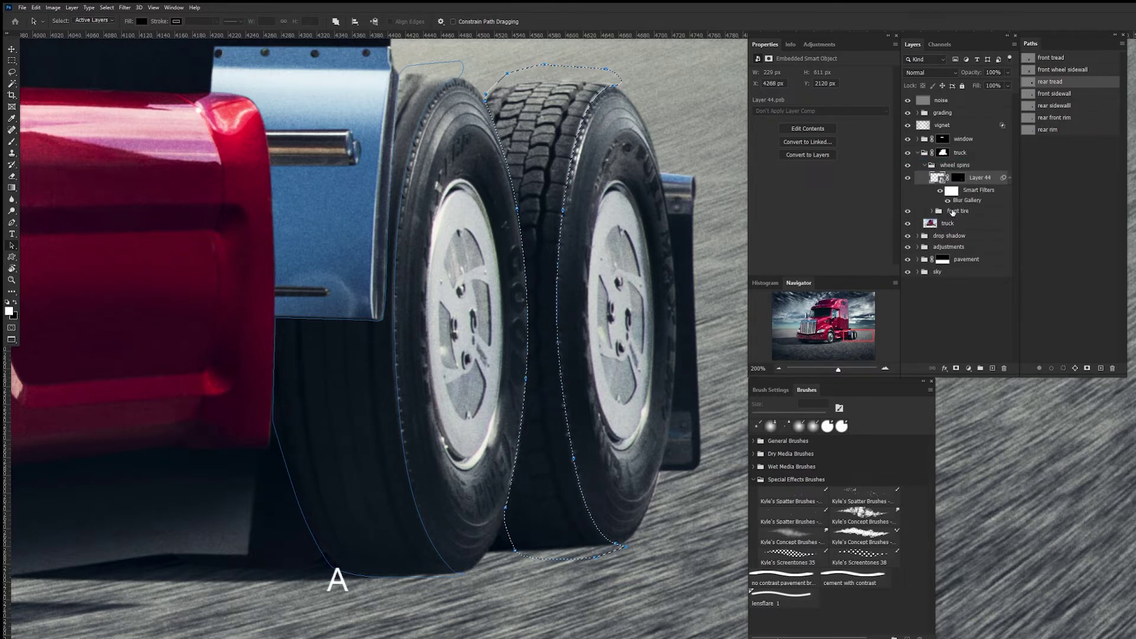
- Copy the selected rearmost tire tread from the truck image layer onto a new layer, with the path deselected
left_click(977, 223)
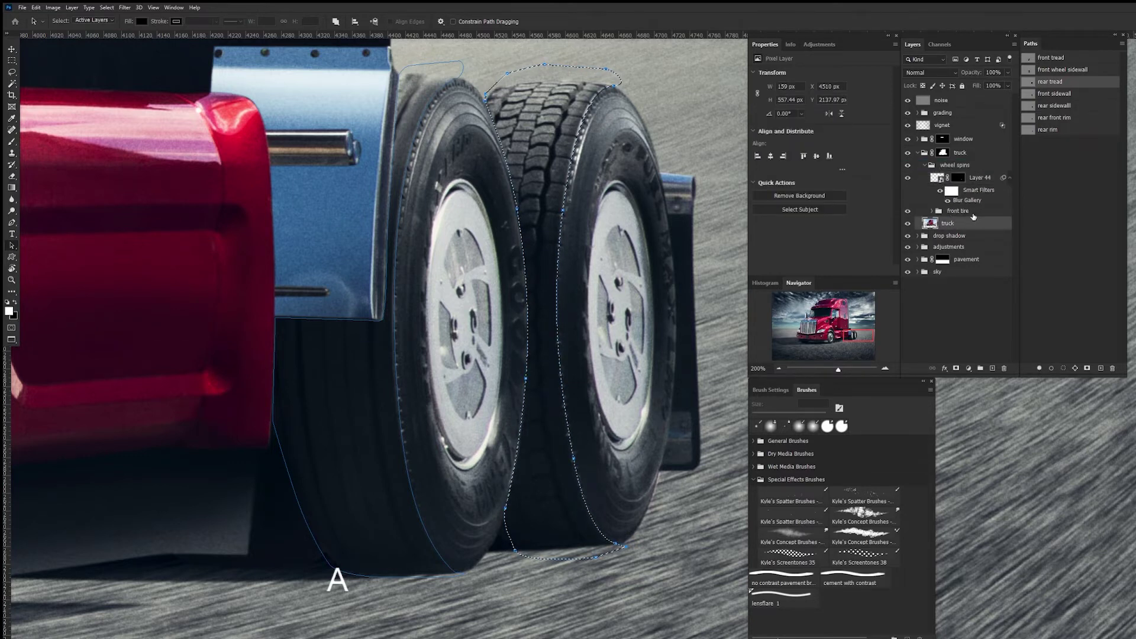
left_click(1035, 209)
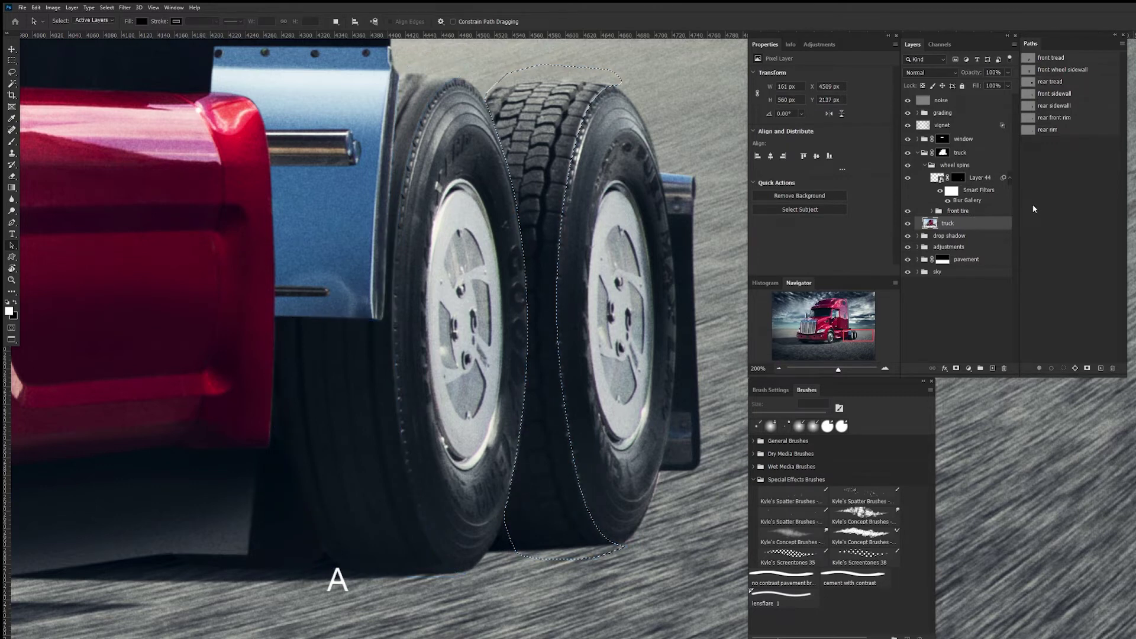
key("ctrl")
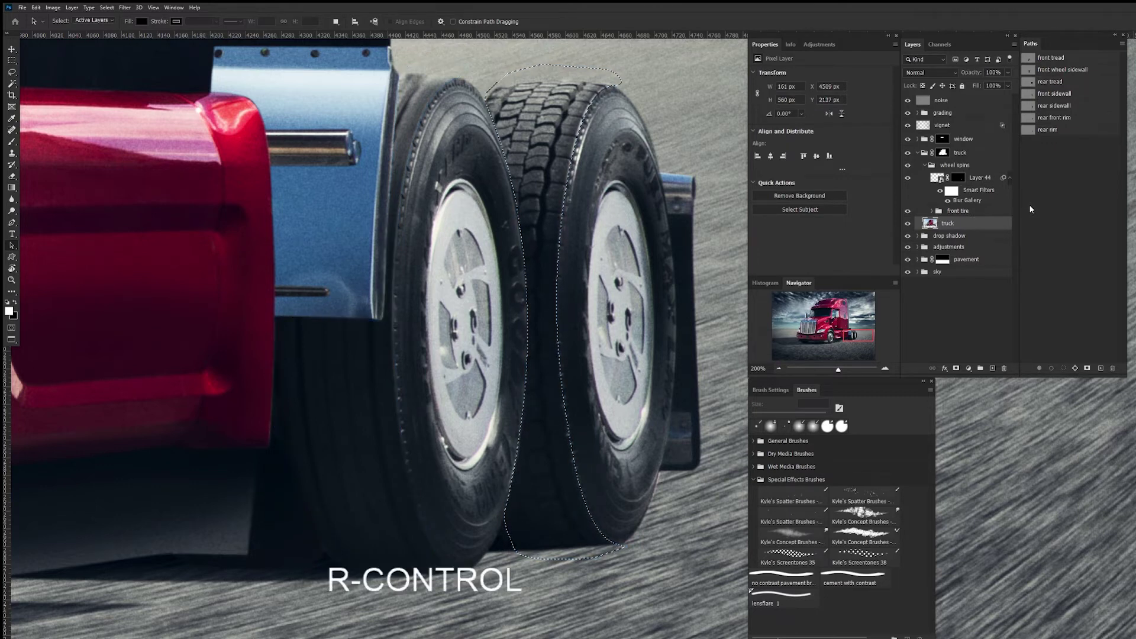
key("ctrl+j")
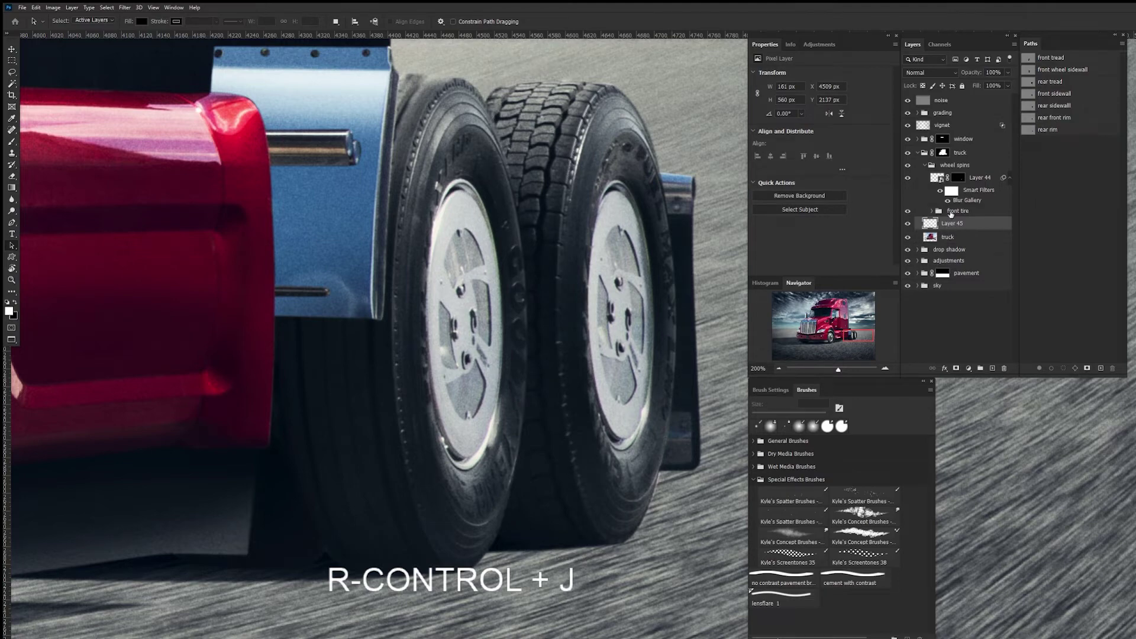
- Convert the copied tread layer to a smart object and start a Path Blur filter on it
right_click(973, 223)
left_click(1015, 344)
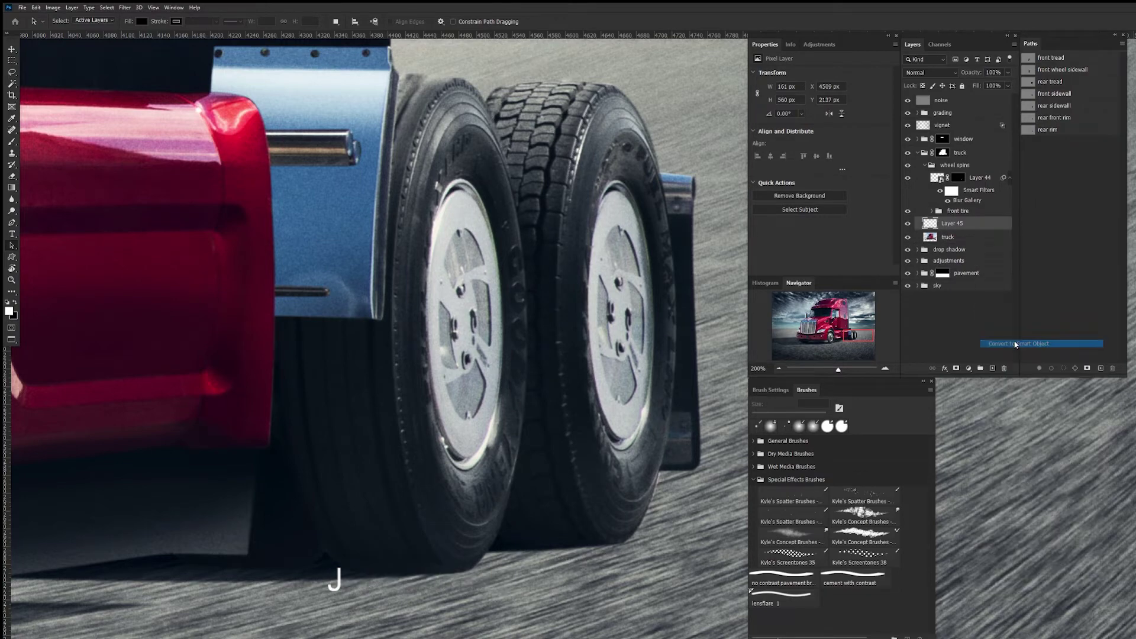
left_click(124, 8)
mouse_move(158, 151)
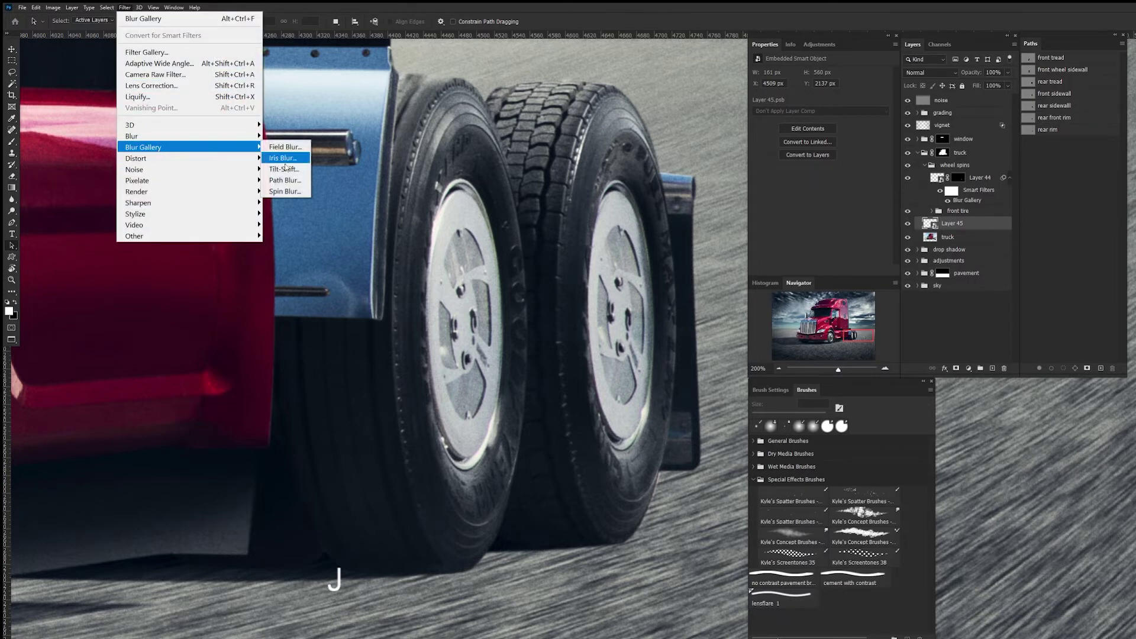
left_click(285, 180)
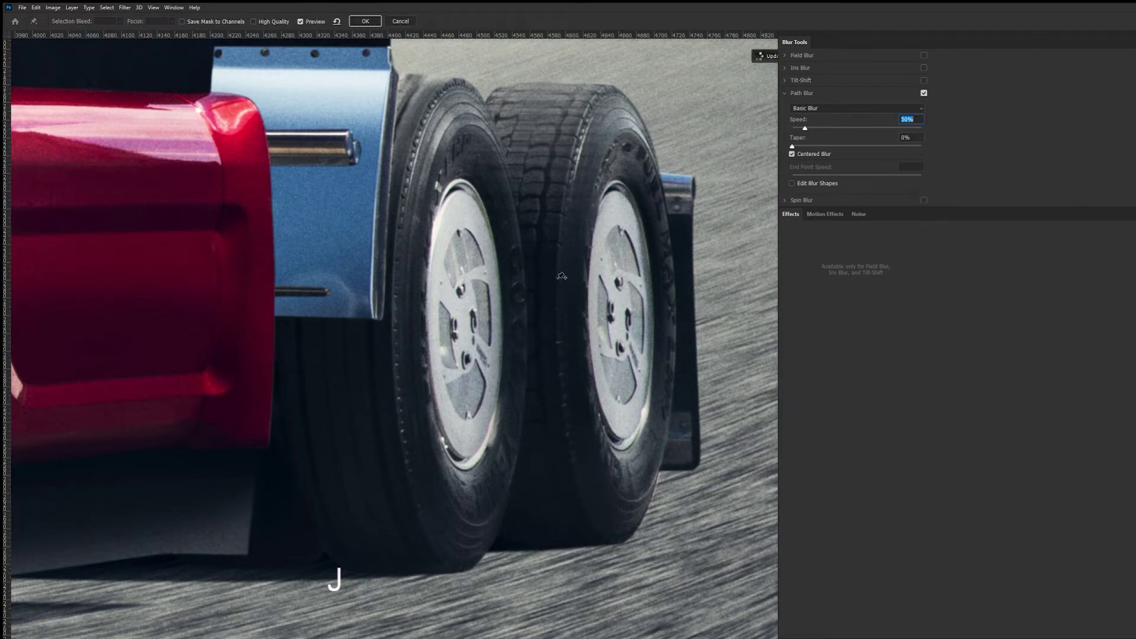
- Turn off the blur preview and place the blur path vertically over the rearmost tire, from just above the tread down to the pavement
key("ctrl+minus")
key("ctrl+minus")
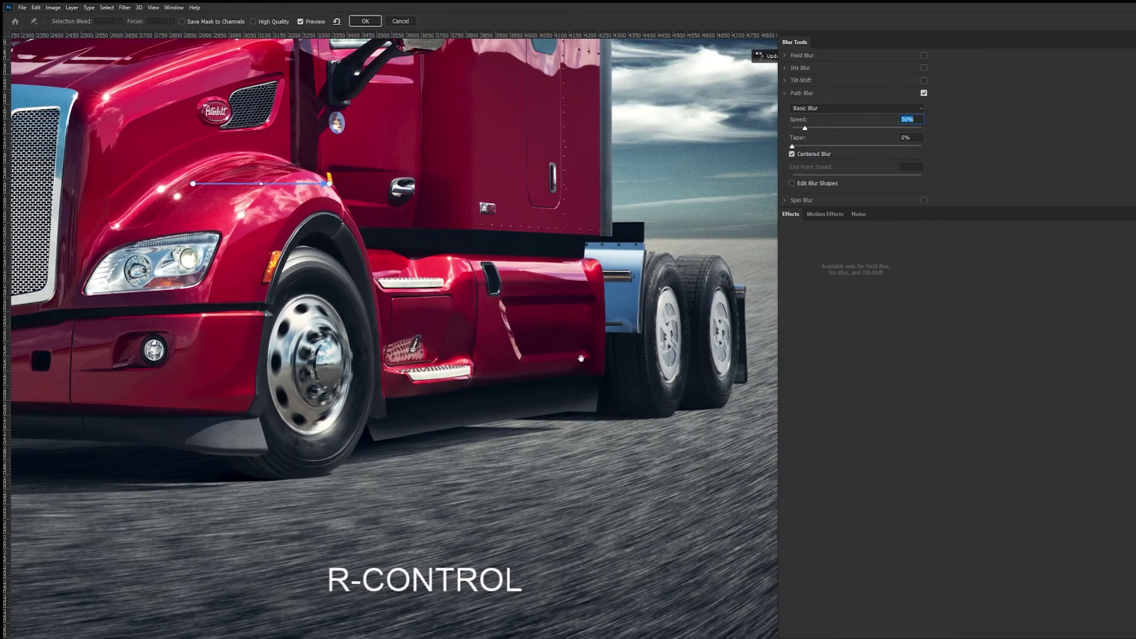
left_click_drag(697, 352, 523, 304)
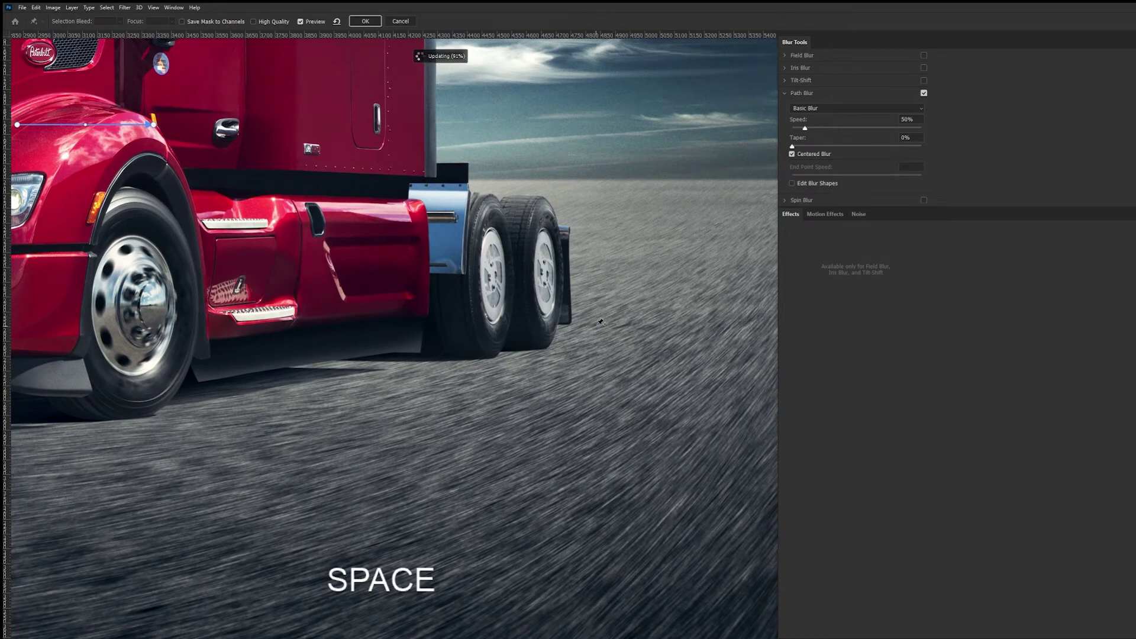
left_click(300, 22)
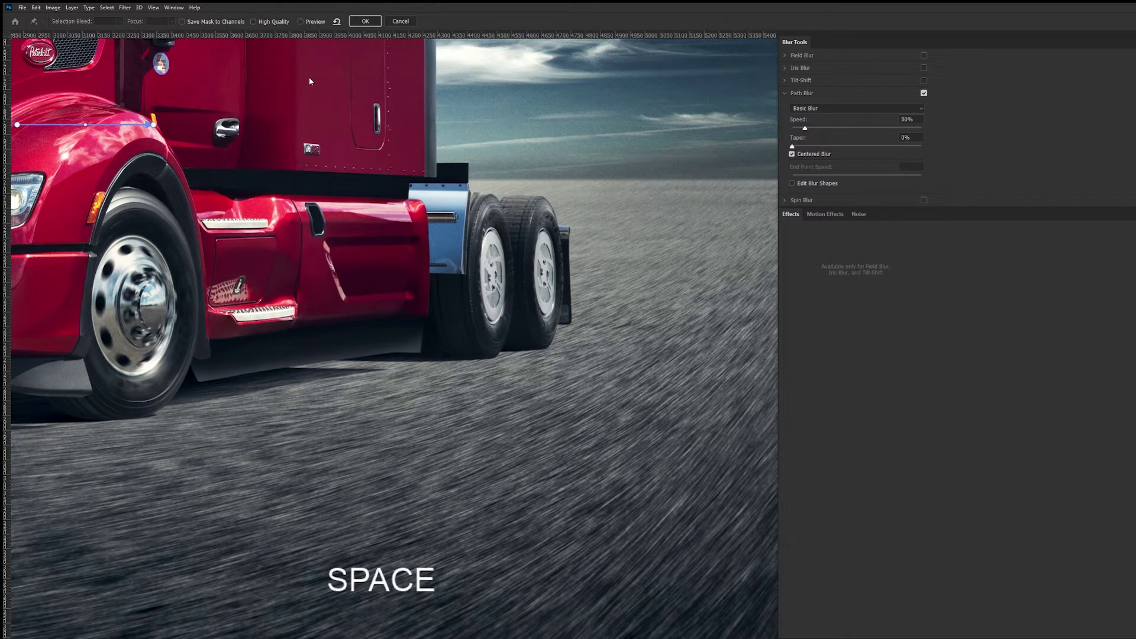
left_click_drag(425, 325, 500, 335)
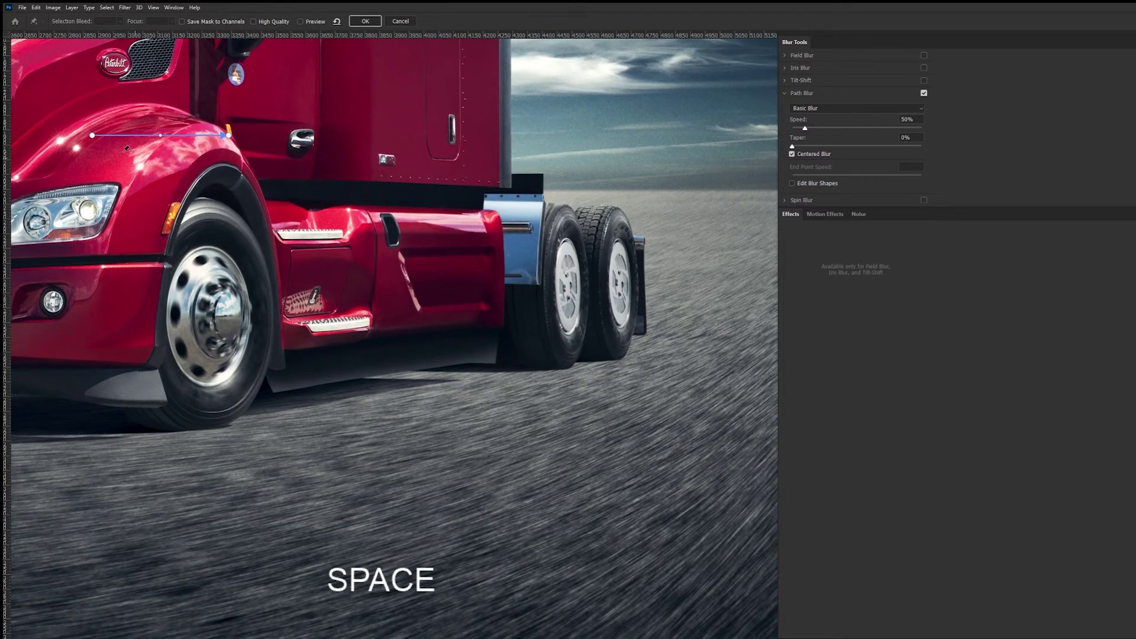
left_click_drag(91, 136, 607, 200)
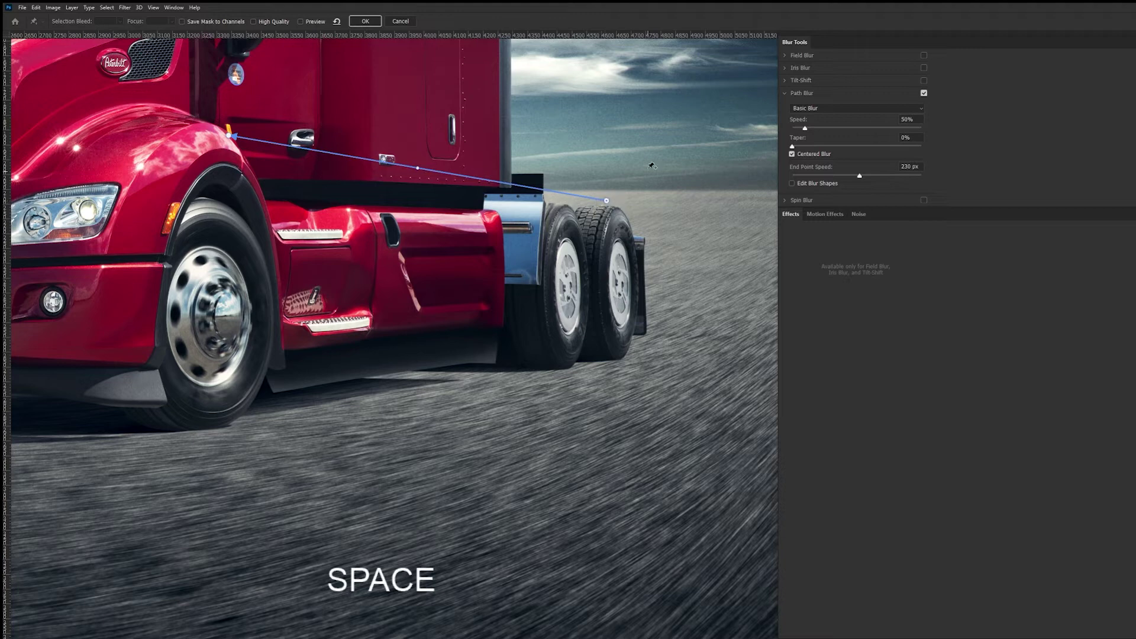
left_click_drag(228, 135, 606, 375)
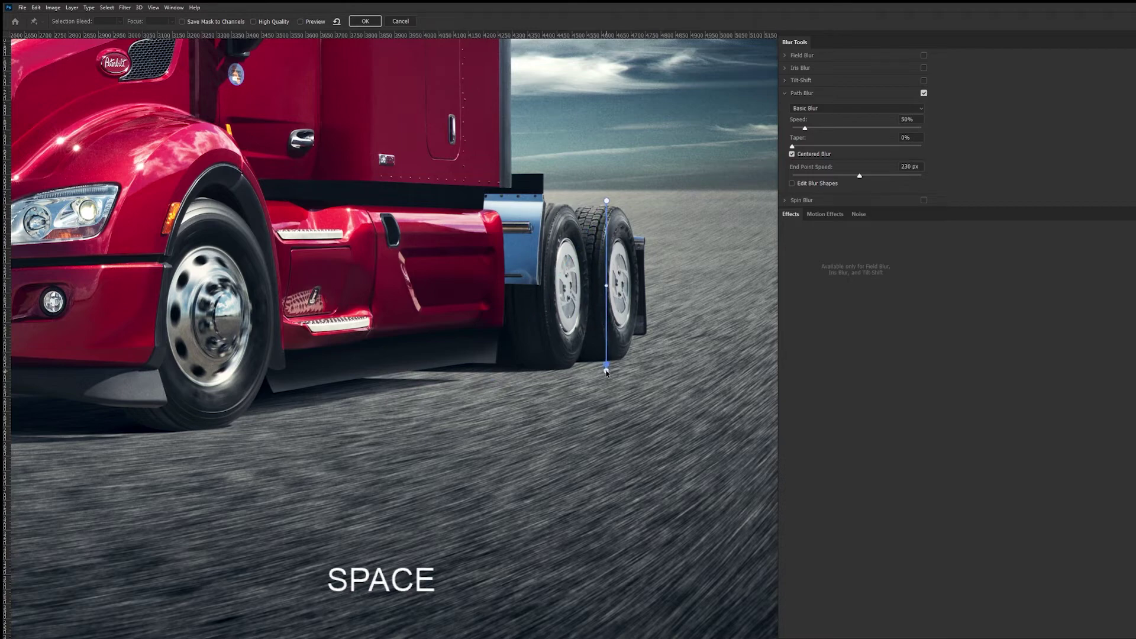
key("ctrl")
left_click(627, 348, "ctrl")
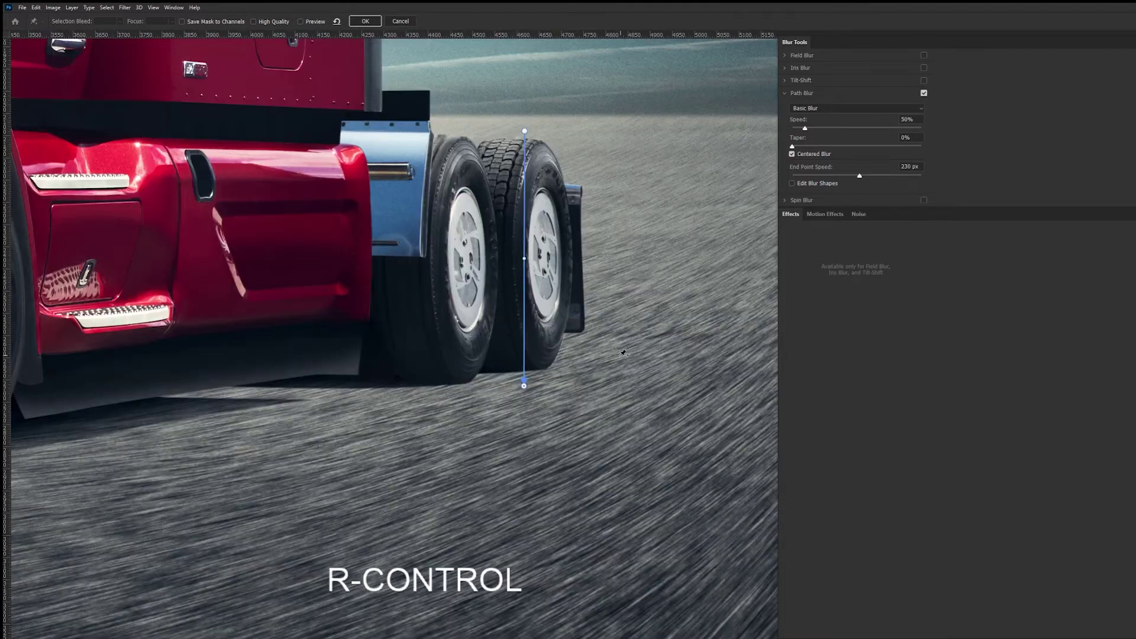
left_click(632, 345, "ctrl")
left_click_drag(386, 209, 508, 381)
left_click_drag(399, 95, 402, 94)
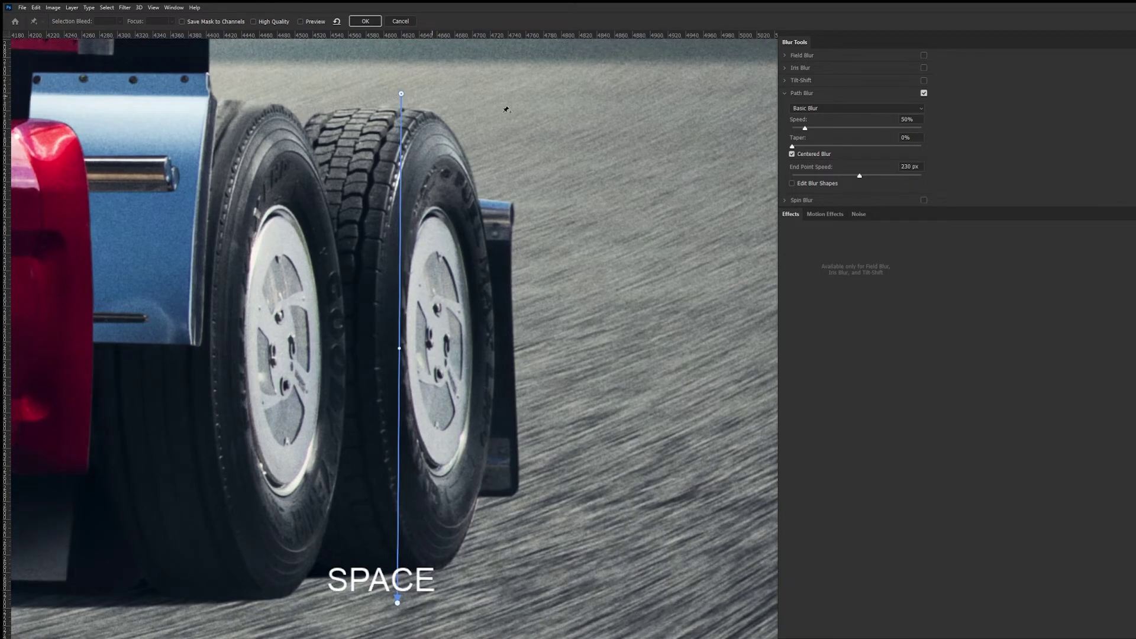
- Set the end point speed to 40 px at both ends of the blur path
left_click(910, 167)
type("40")
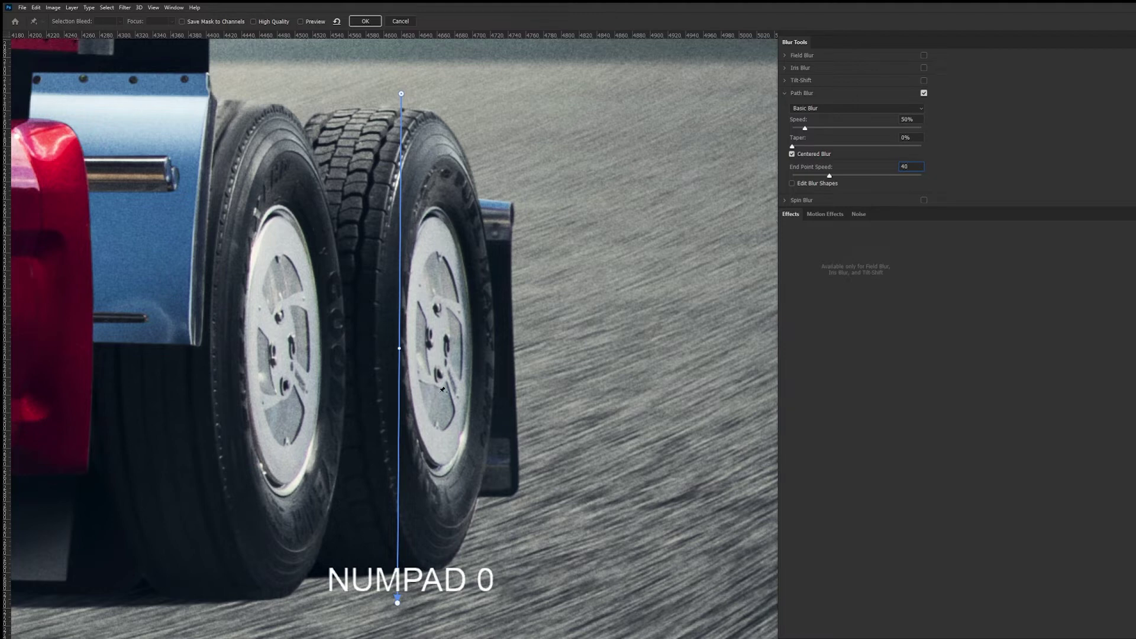
left_click(398, 603)
type("40")
key("Return")
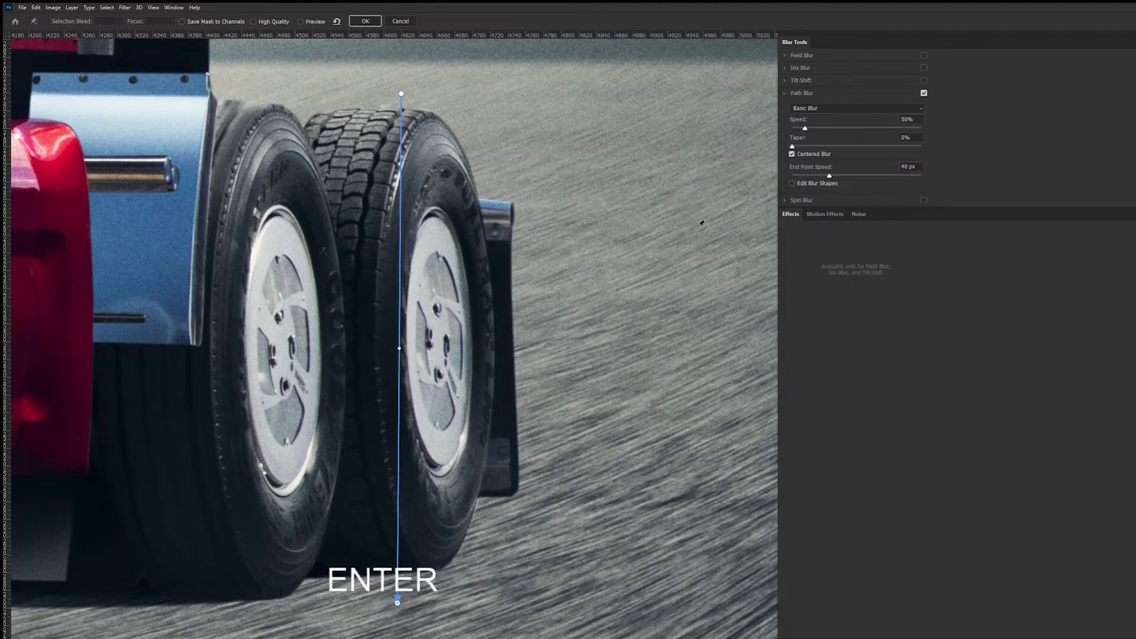
- Bend the blur path along the rearmost tire's tread curve, adding two points in its upper half and moving both end points closer to the tire
left_click_drag(400, 349, 356, 346)
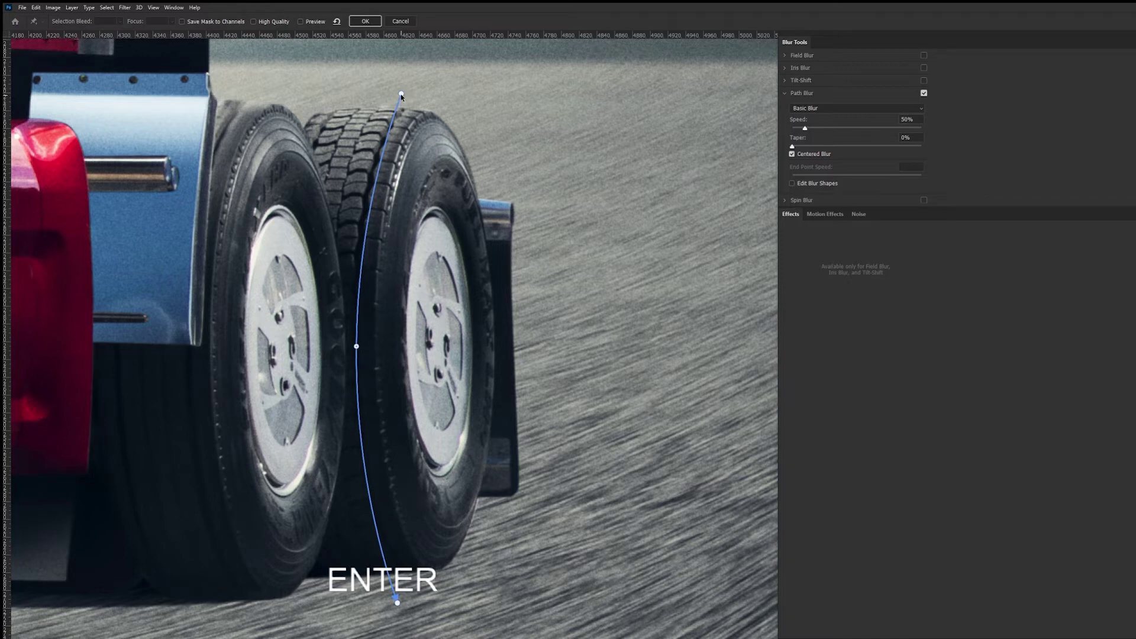
left_click_drag(402, 93, 408, 104)
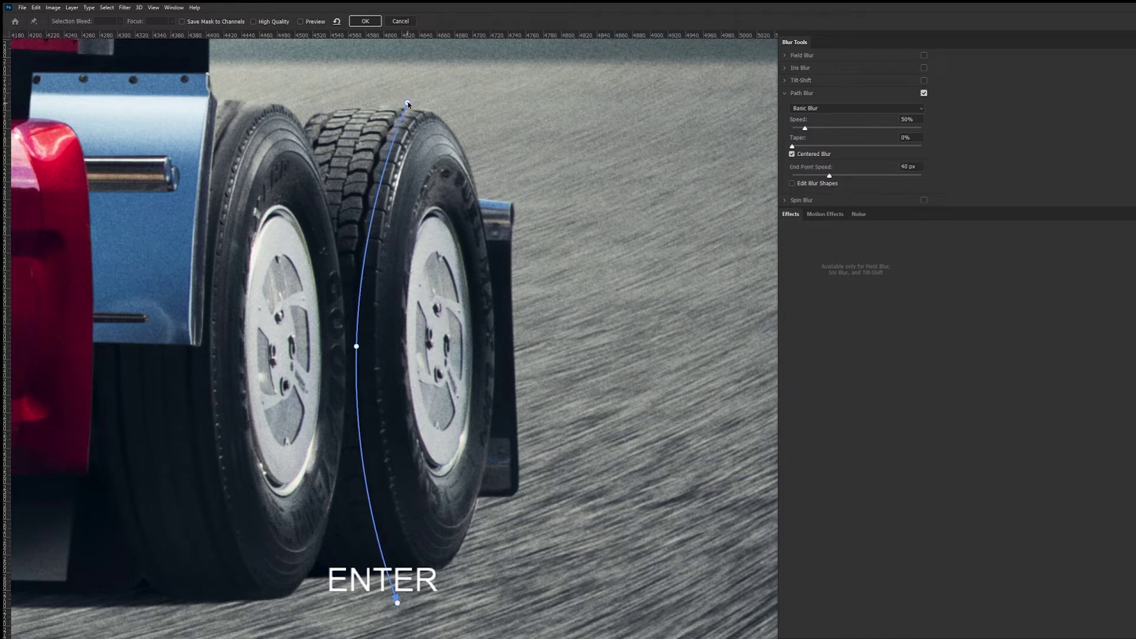
left_click(382, 180)
left_click_drag(382, 180, 392, 123)
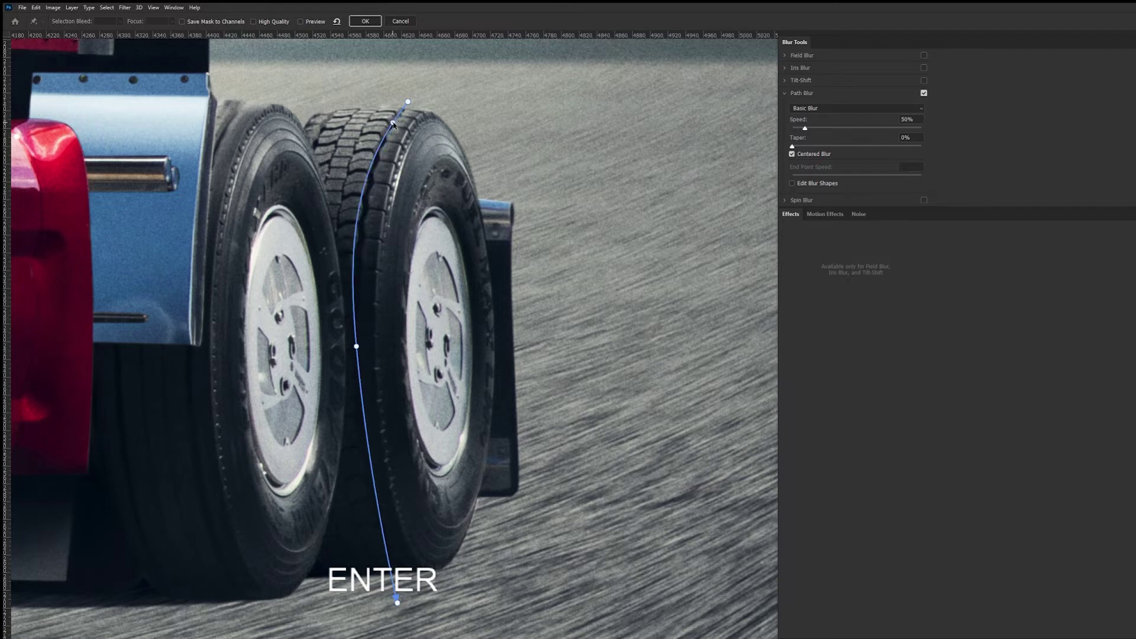
left_click(355, 235)
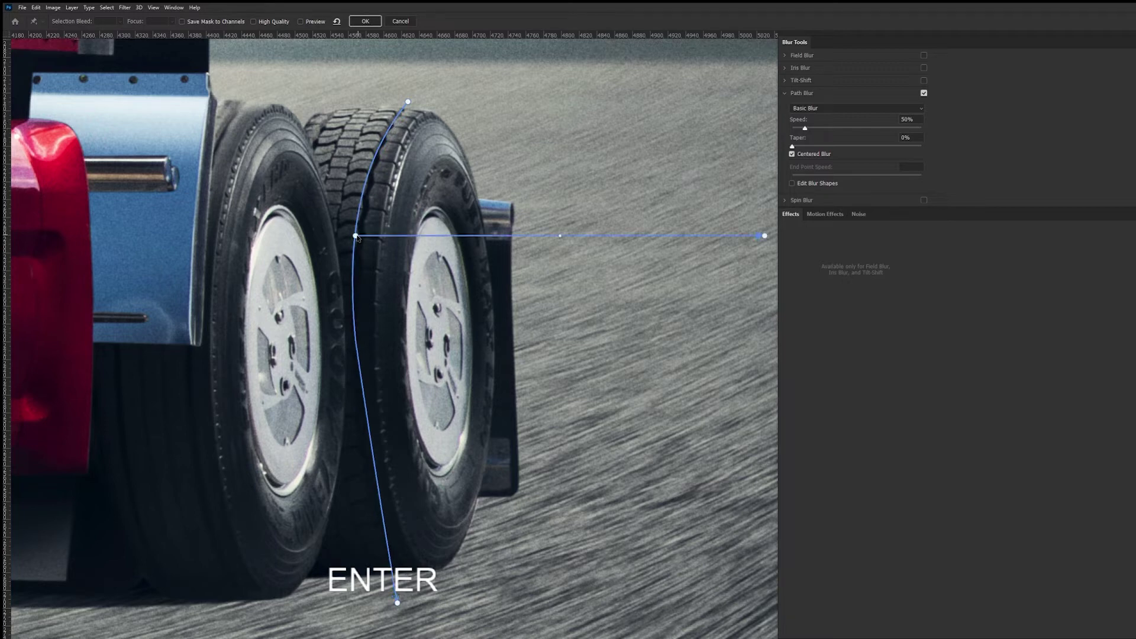
key("ctrl")
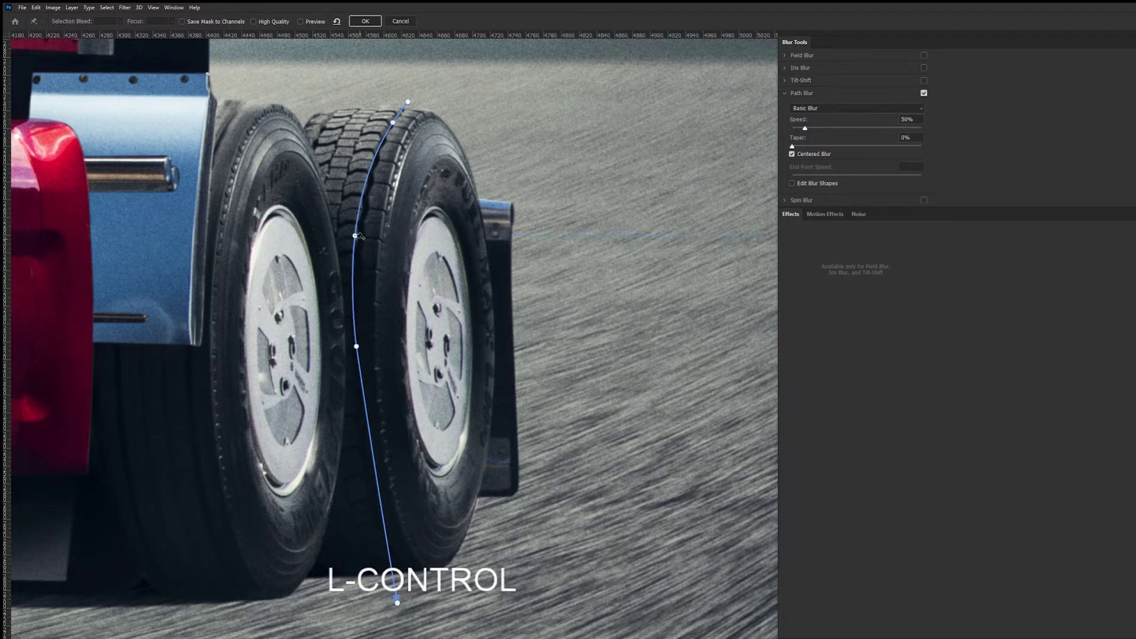
left_click_drag(356, 238, 359, 239)
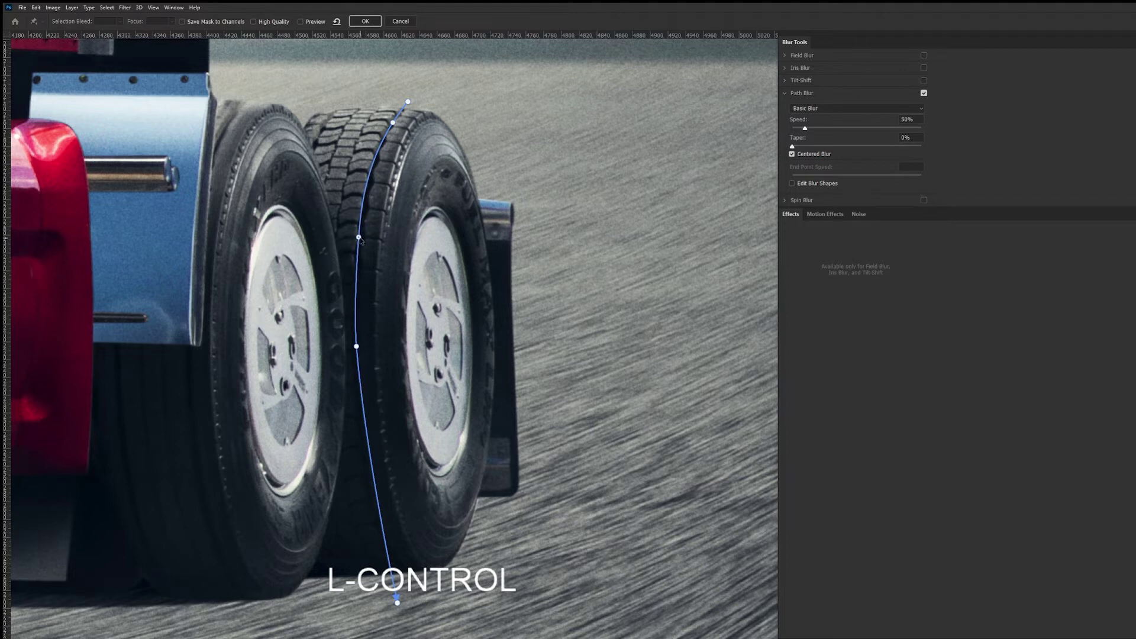
left_click_drag(396, 600, 410, 585)
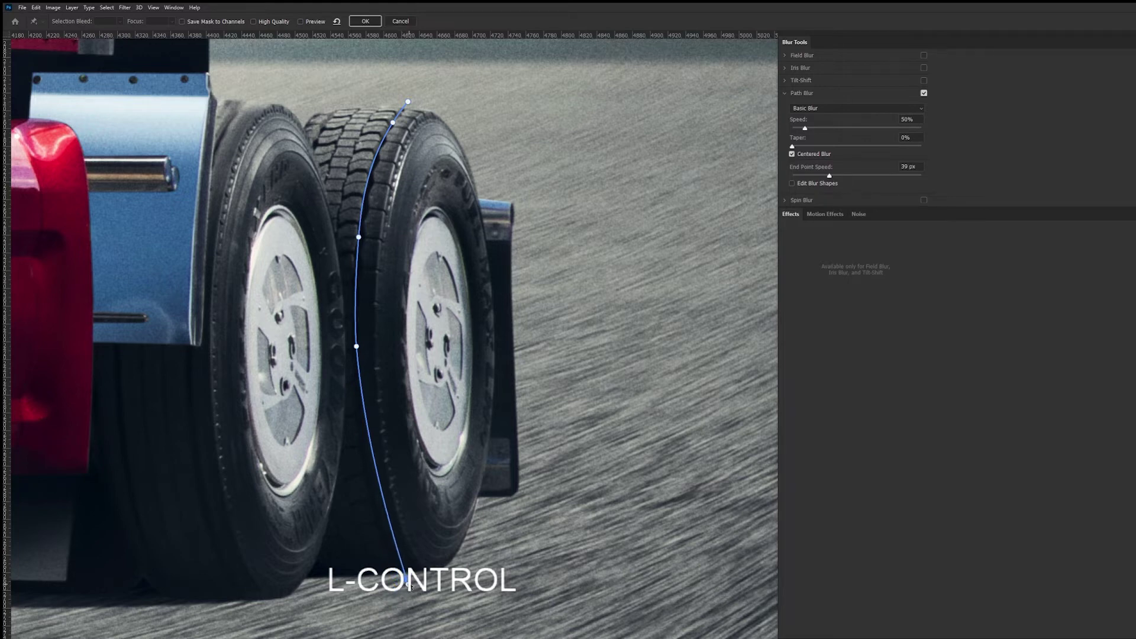
- Refine the blur path along the tread curve with one added point in its lower half and one in its upper half, with the blur preview on
left_click(378, 477)
left_click_drag(378, 477, 372, 480)
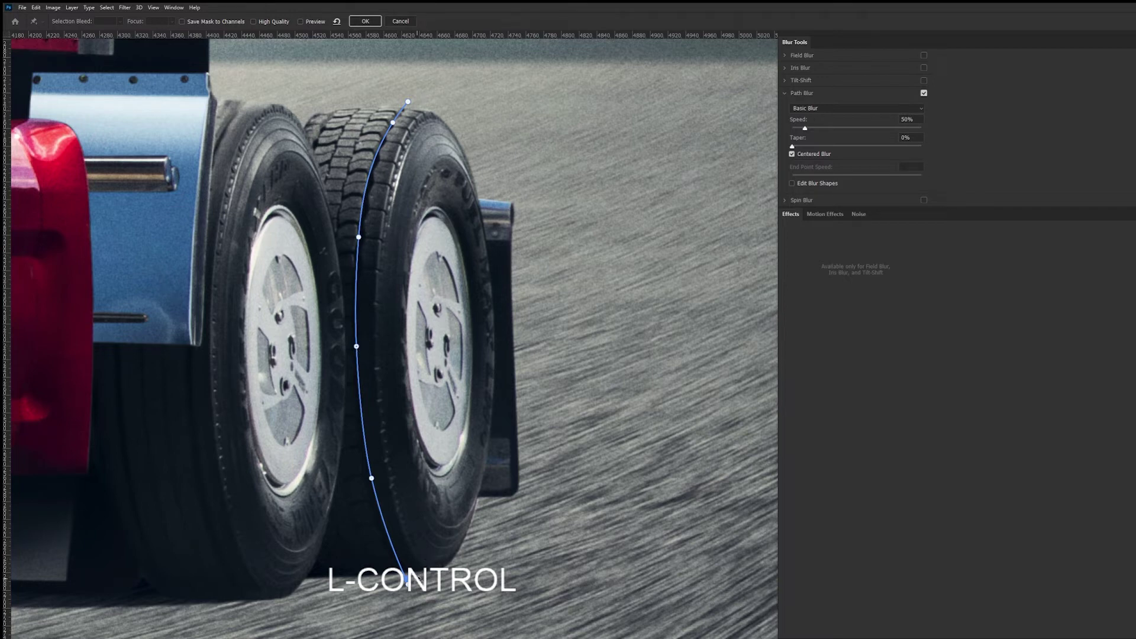
left_click(407, 584, "ctrl")
left_click(301, 21)
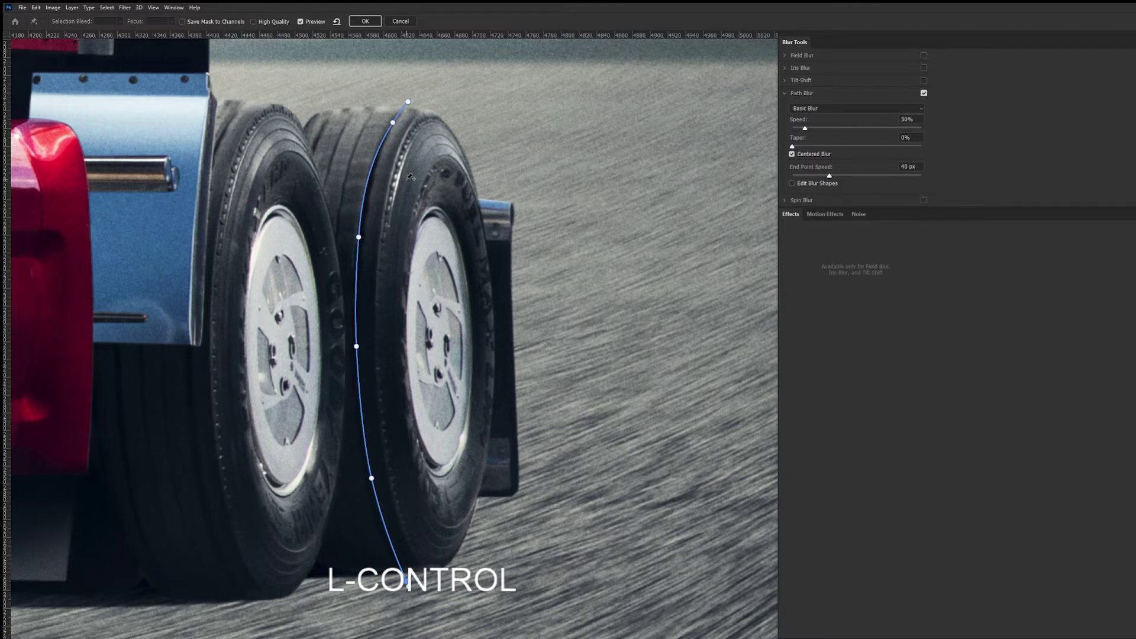
left_click(367, 182)
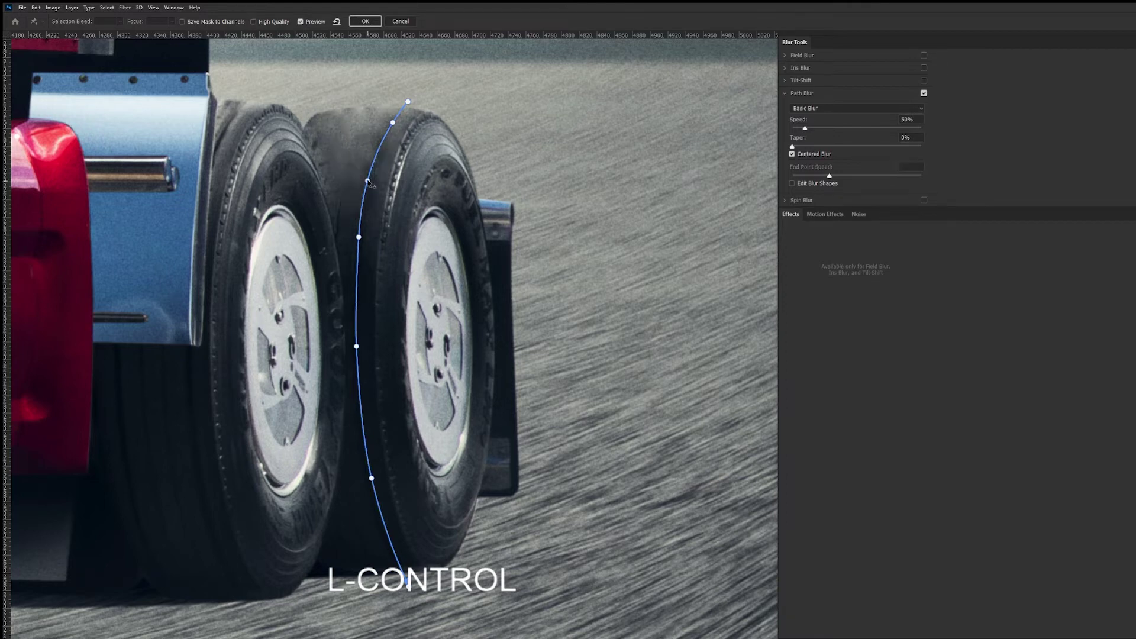
left_click_drag(369, 181, 370, 180)
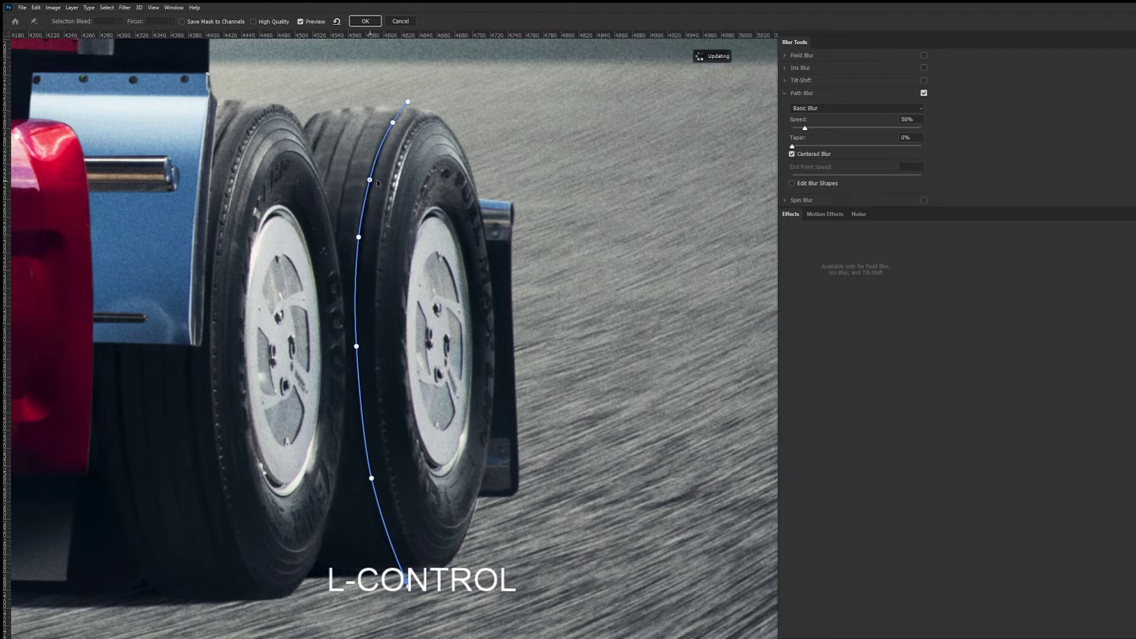
- Draw a second, short three-point blur path along the inner edge of the rearmost tire's tread, ending where the neighbouring tire overlaps it
left_click(355, 105)
left_click(334, 150)
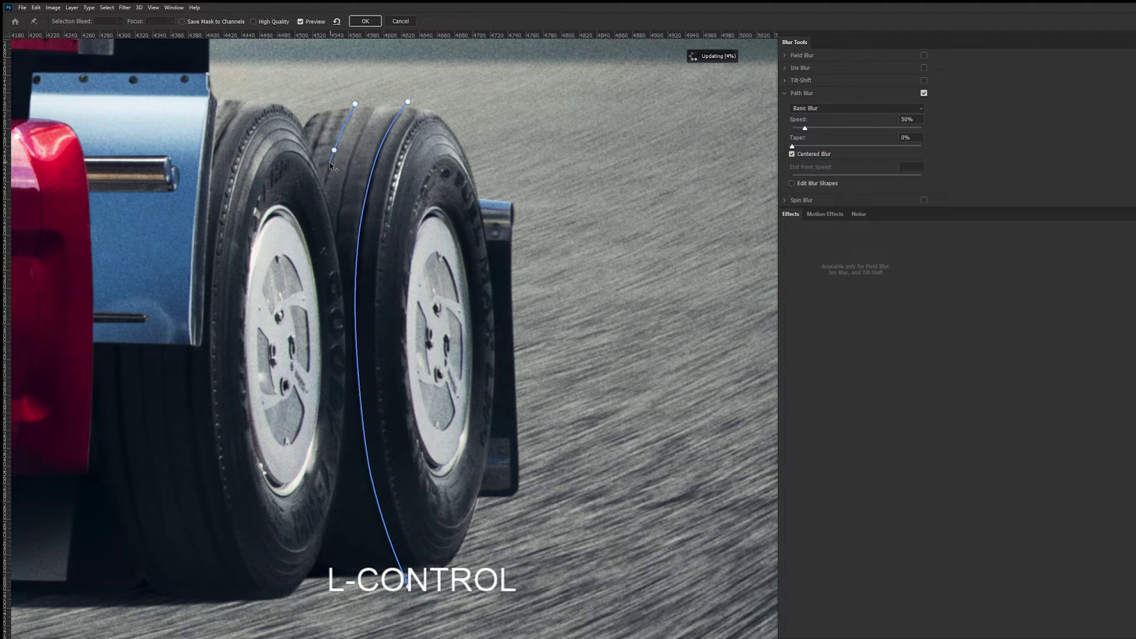
double_click(320, 201)
- Set the end point speed to 40 px at both ends of the second blur path and apply the Path Blur
left_click(355, 105)
type("40")
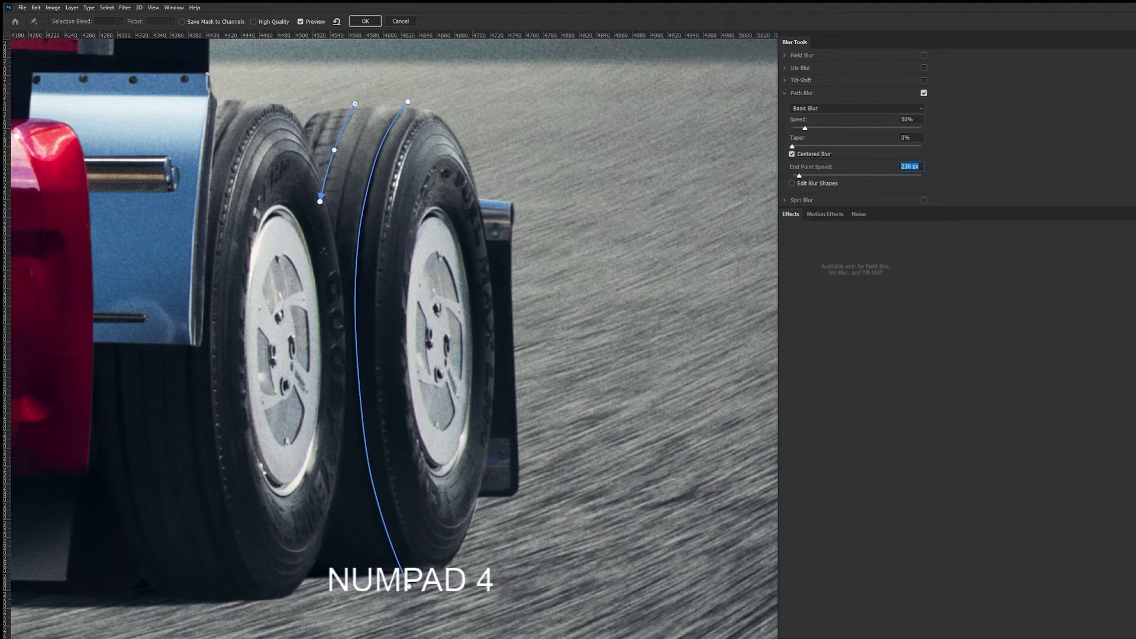
key("Return")
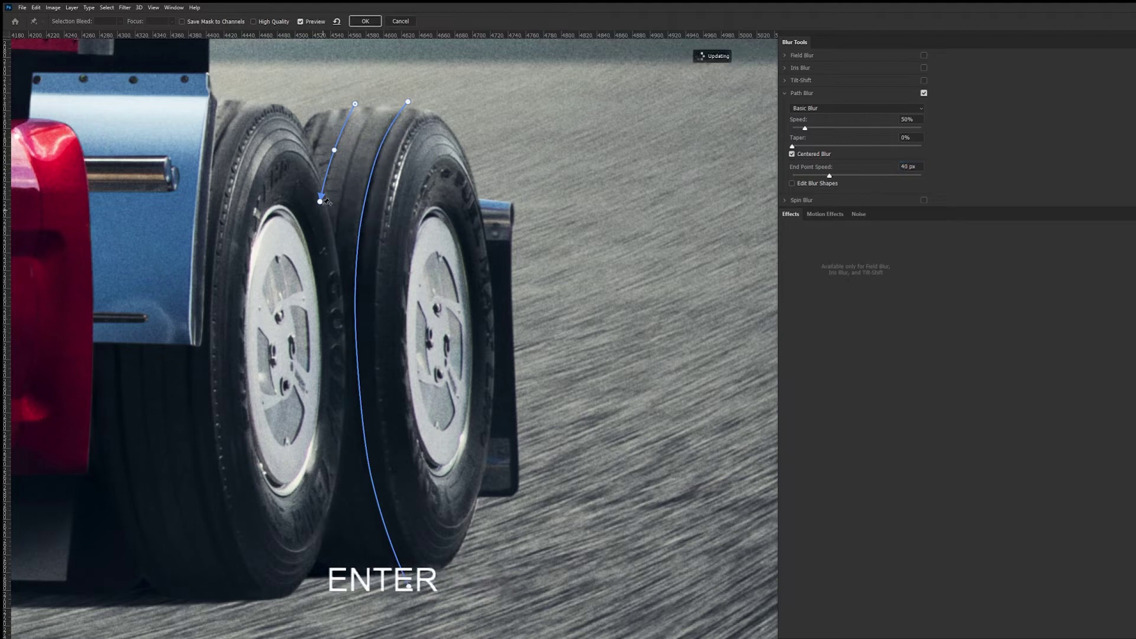
left_click(321, 202)
left_click(909, 167)
type("40")
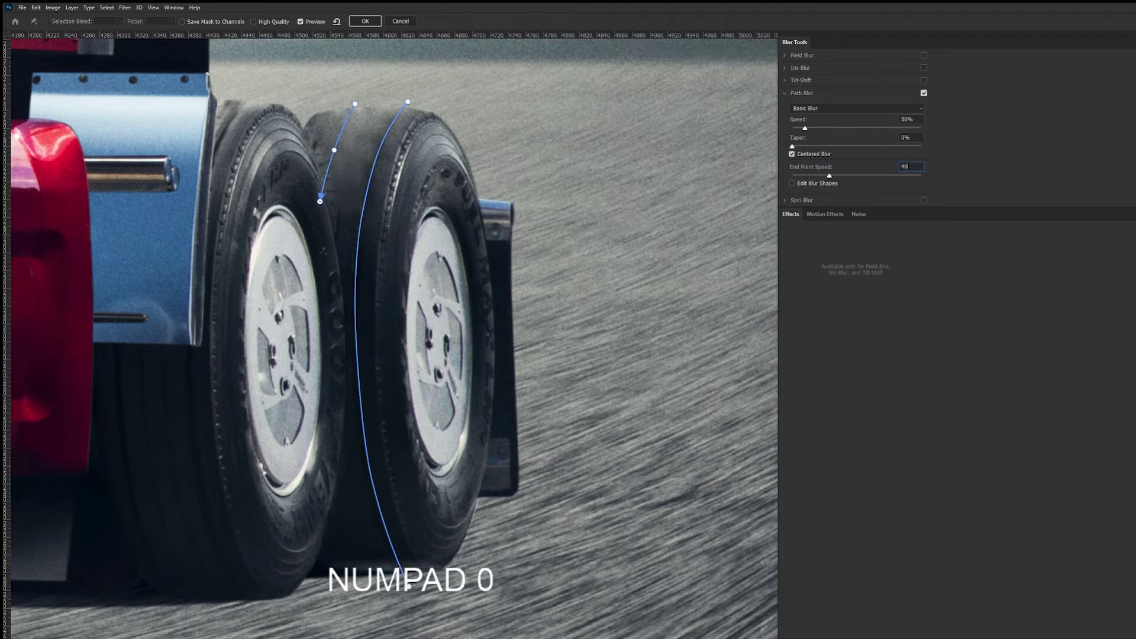
key("Return")
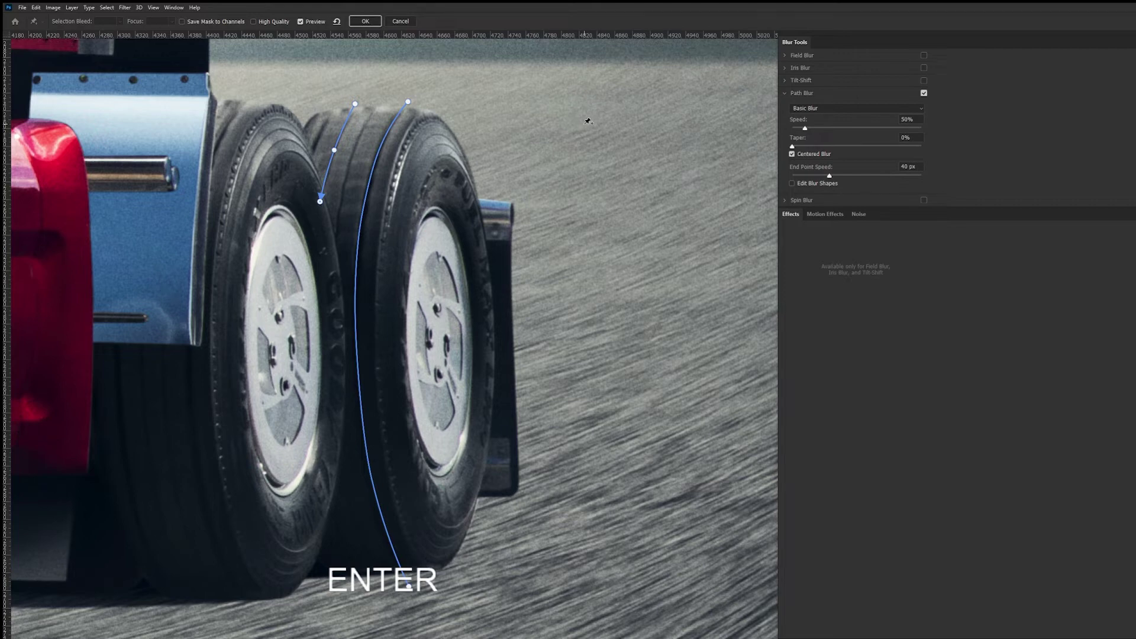
left_click(366, 21)
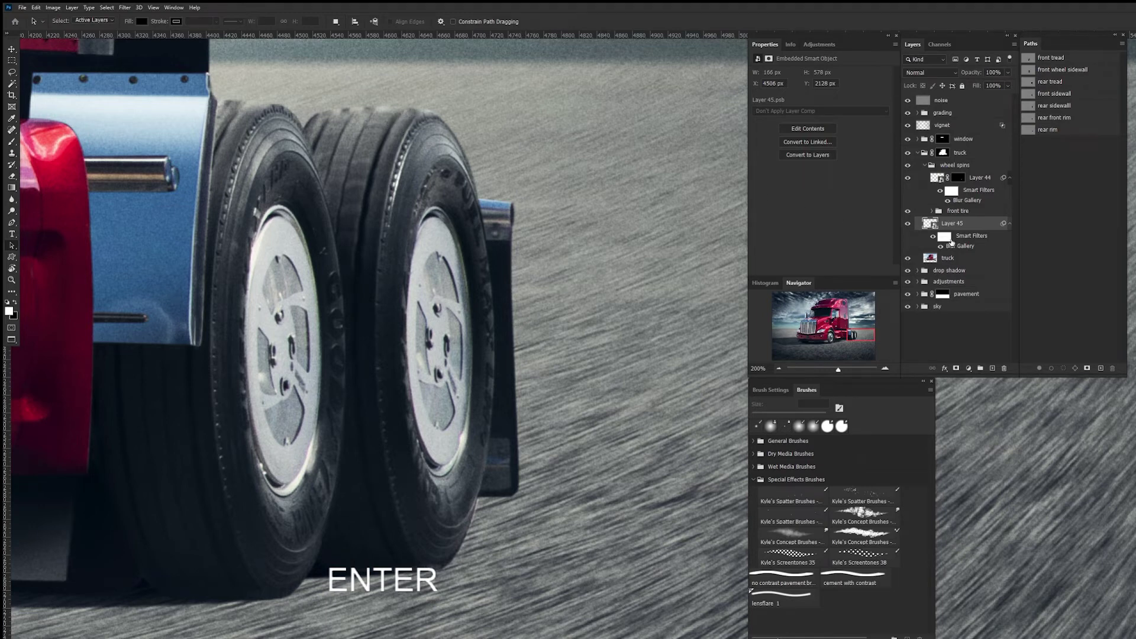
- Compare the rearmost tread with and without the path-blurred layer, leaving that layer hidden
left_click(909, 224)
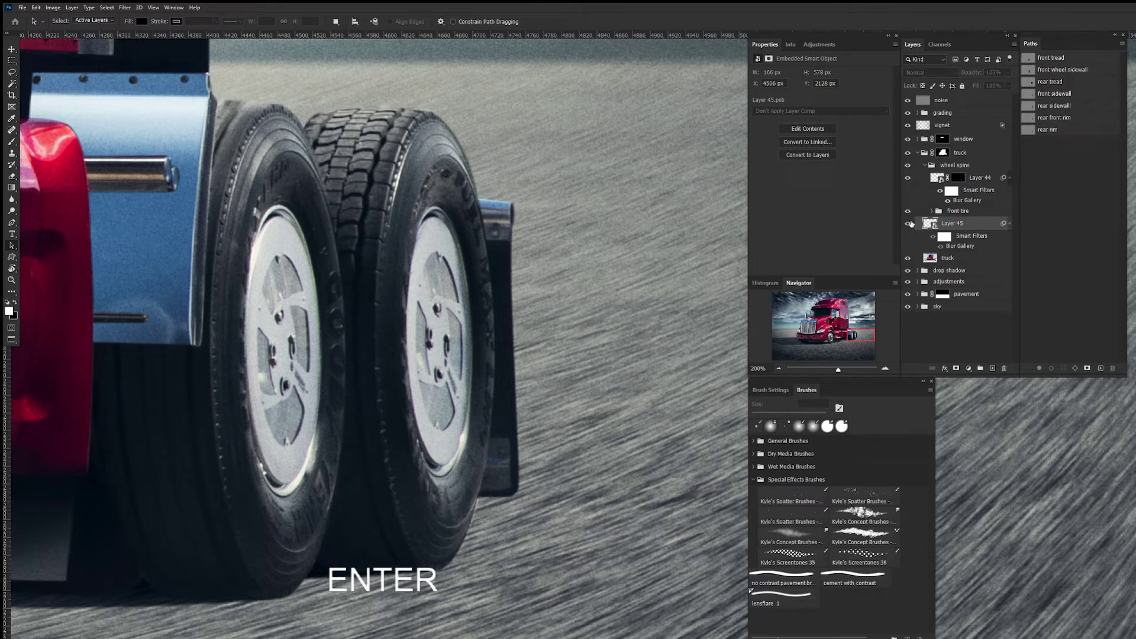
left_click(908, 223)
left_click(909, 224)
left_click(909, 224)
left_click(909, 224)
left_click(909, 224)
left_click(909, 224)
left_click(909, 224)
left_click(910, 225)
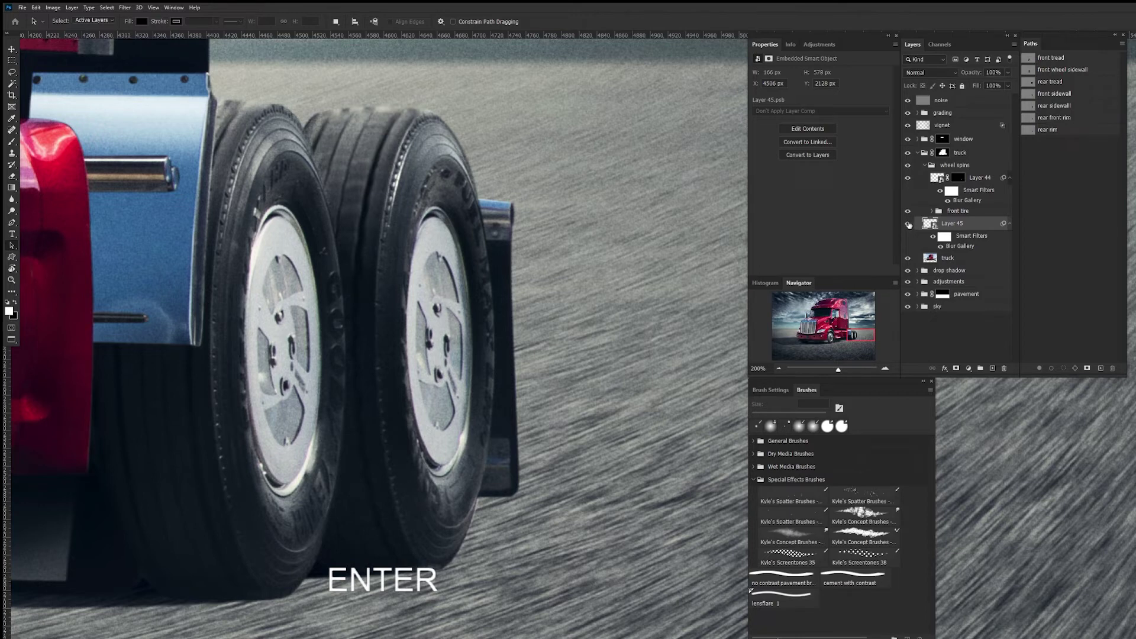
left_click(910, 225)
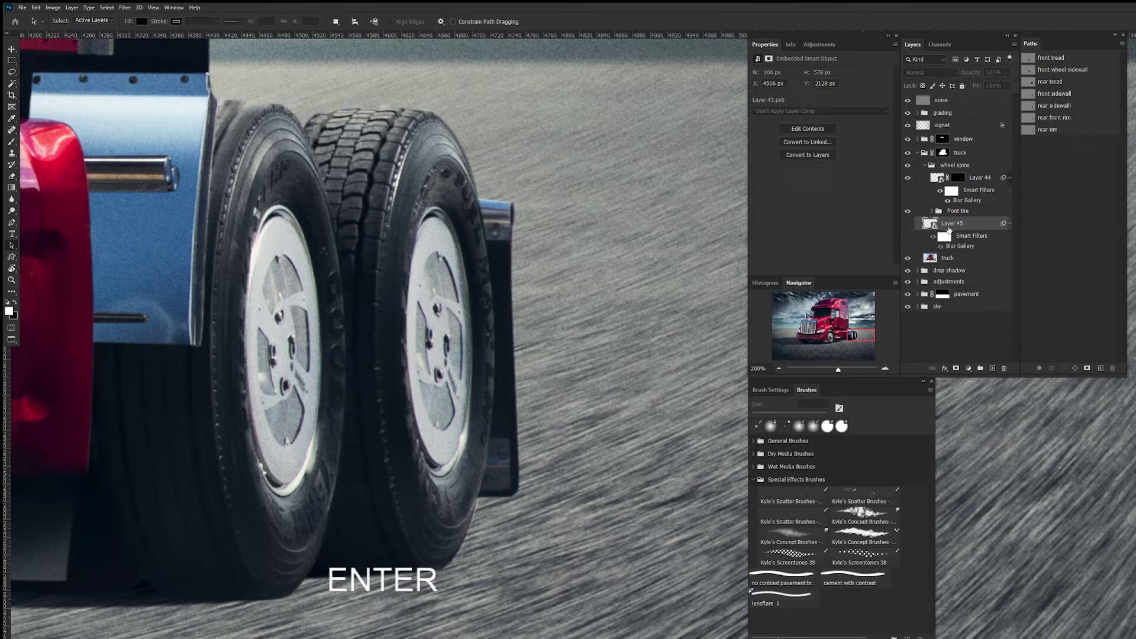
- Load the rearmost tire's outline from the rear tread path as a selection and copy that area of the truck layer to a new layer
left_click(966, 260)
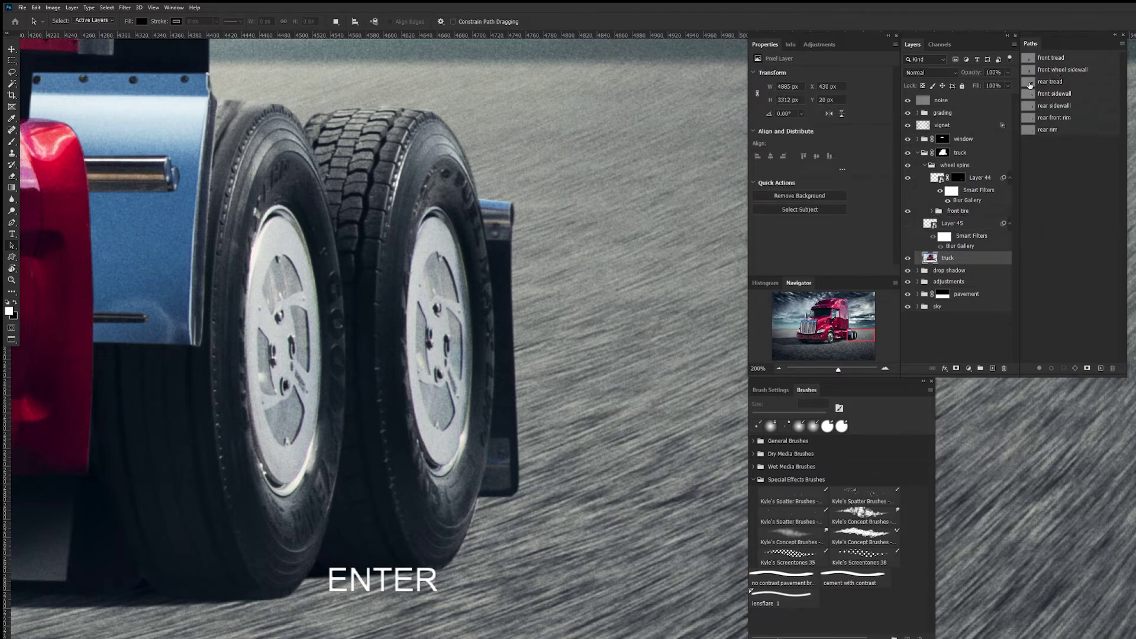
left_click(1041, 83)
key("a")
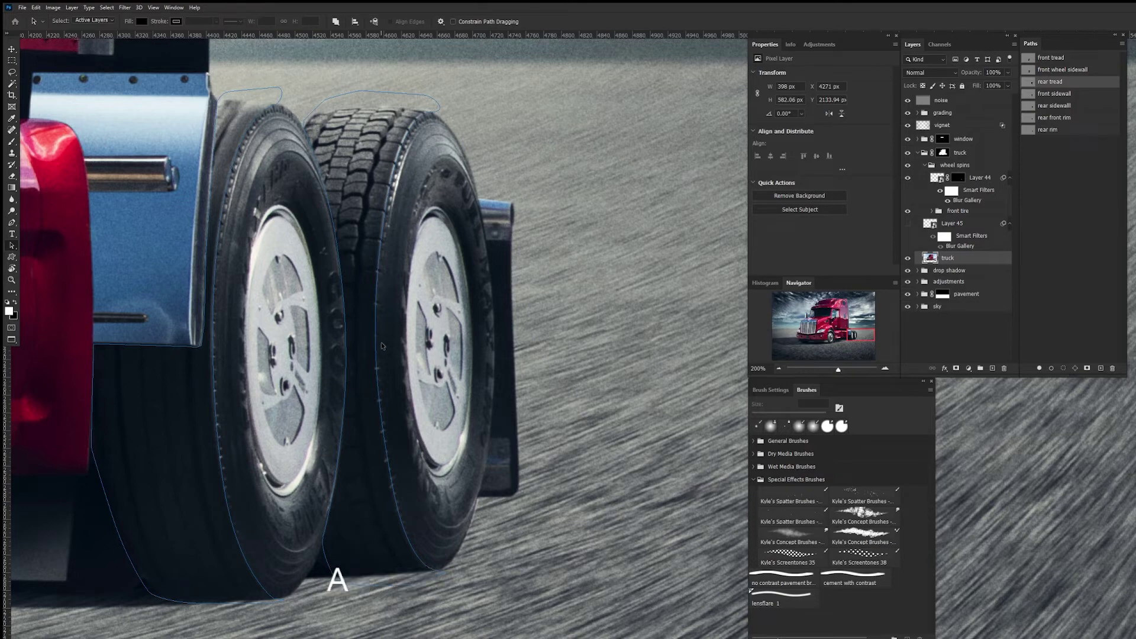
left_click(376, 349)
left_click(1064, 368)
left_click(1028, 268)
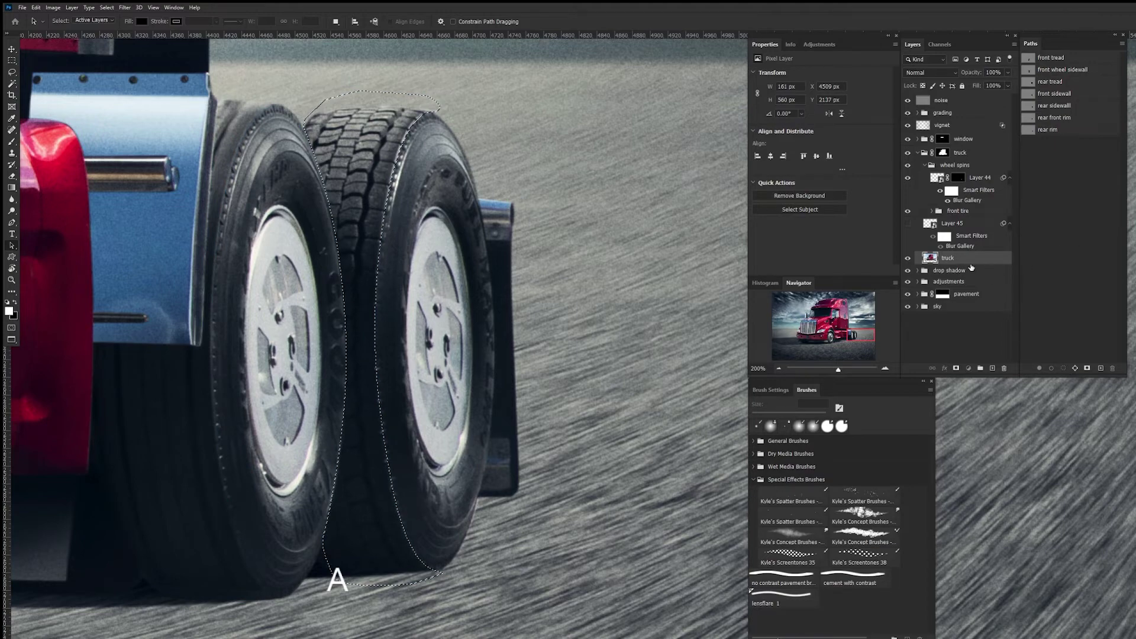
key("ctrl")
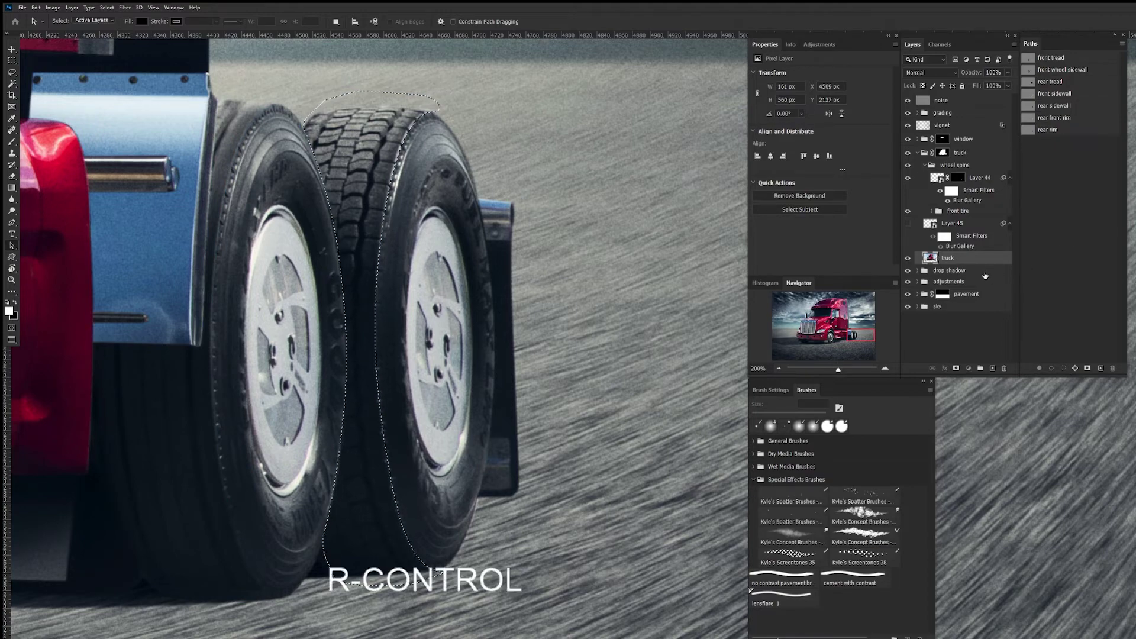
key("ctrl+j")
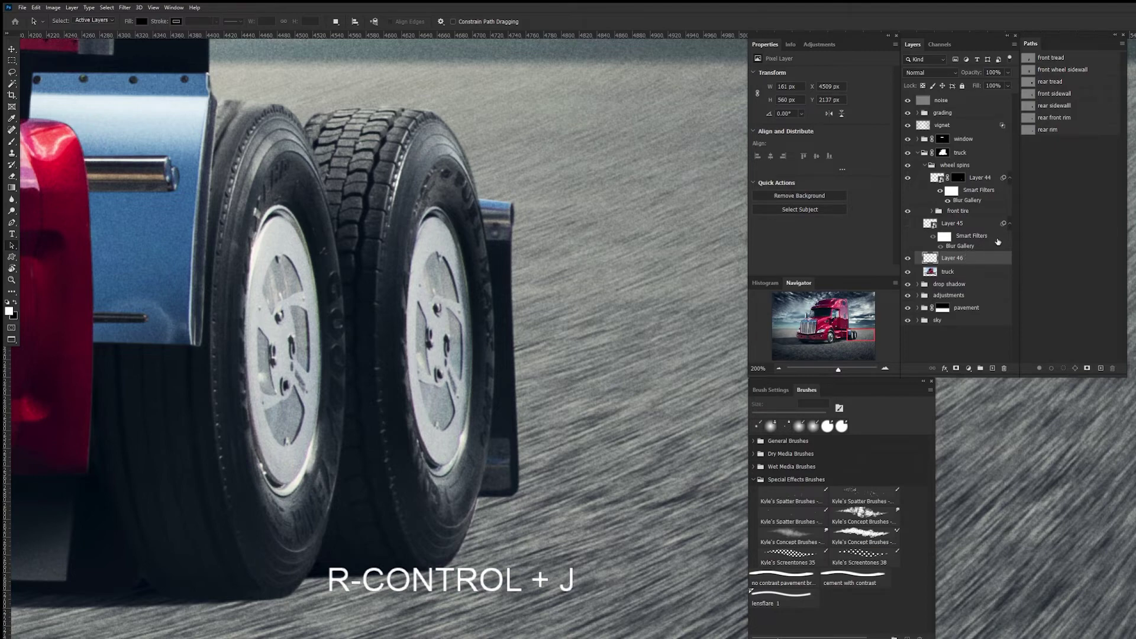
- Convert the new tread layer to a smart object and start a Spin Blur filter on it
right_click(971, 258)
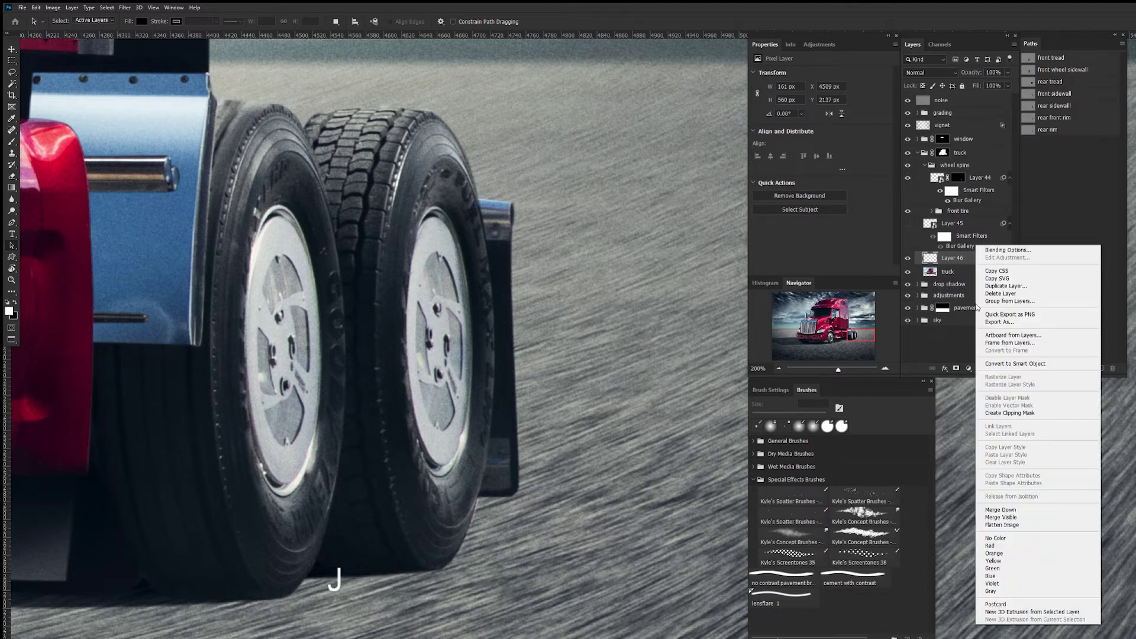
left_click(1014, 364)
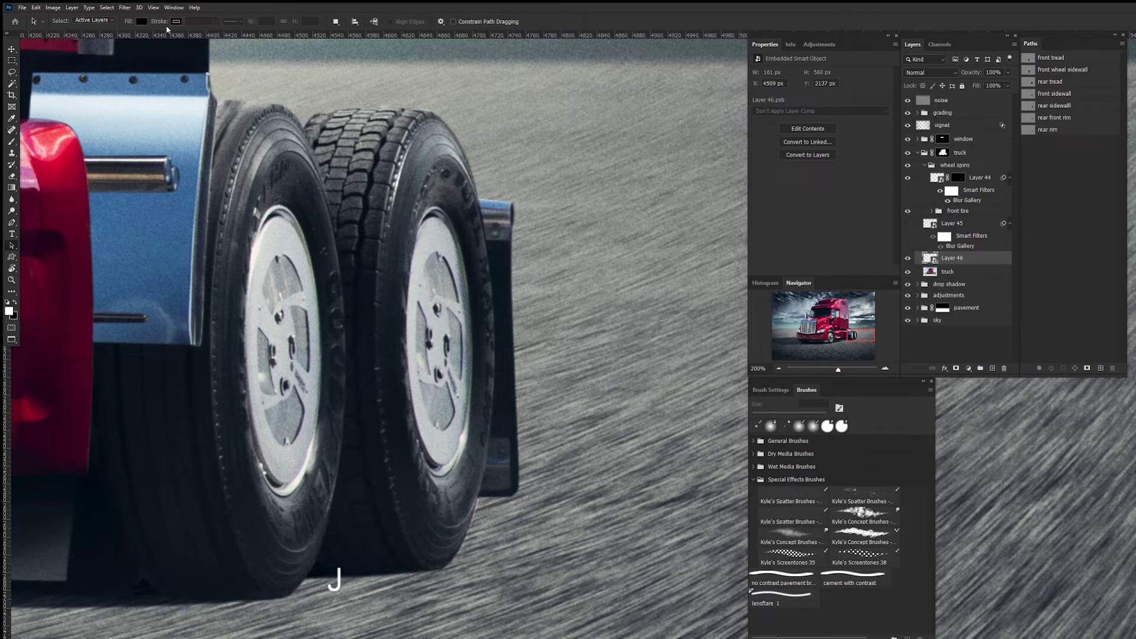
left_click(126, 8)
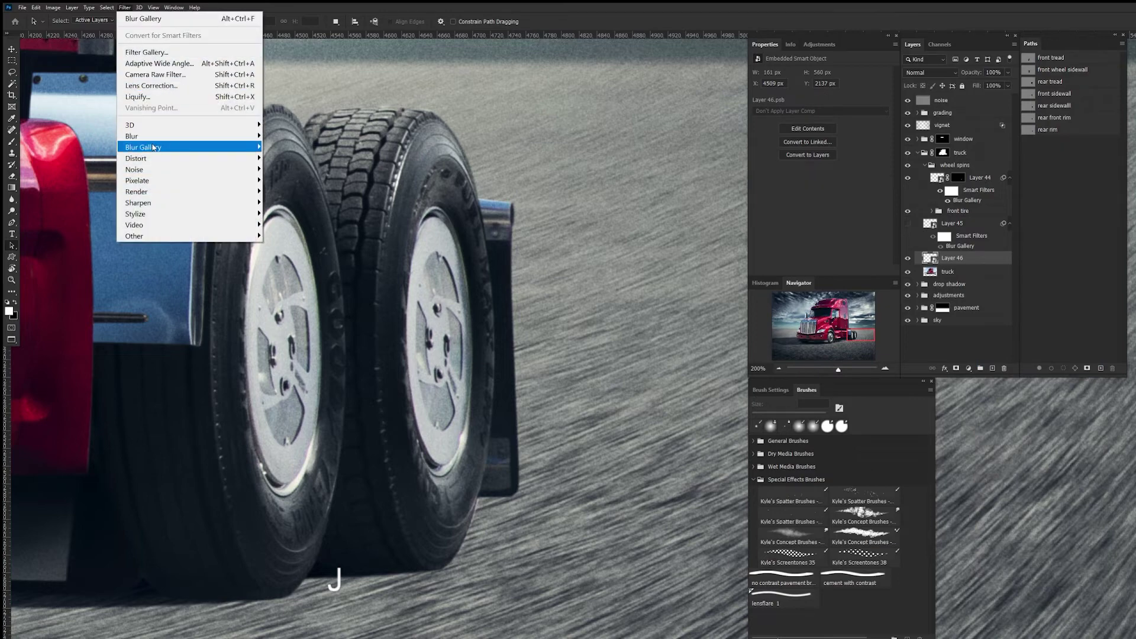
mouse_move(156, 148)
left_click(284, 192)
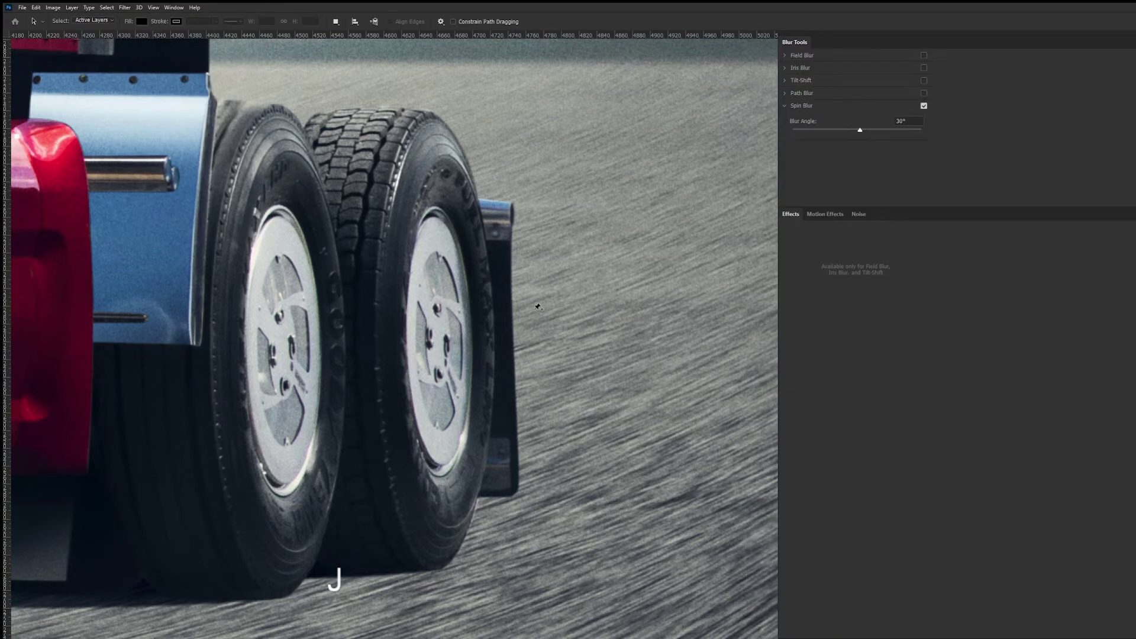
- Turn off the blur preview and move the spin blur ring so it is centered on the rearmost wheel
key("ctrl+minus")
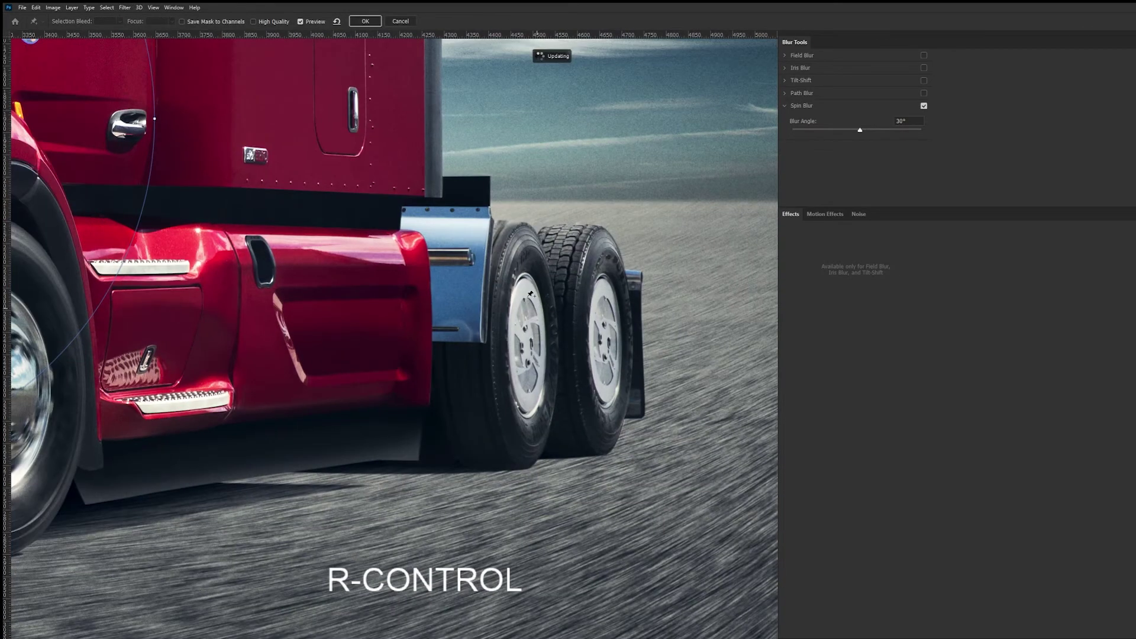
left_click(301, 22)
key("space")
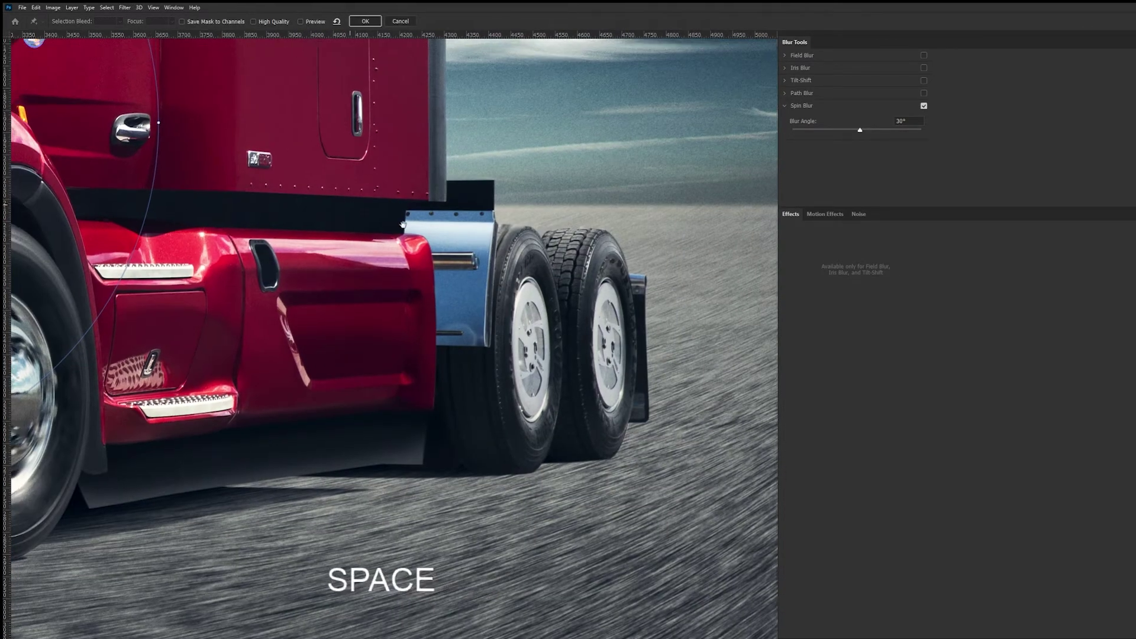
left_click_drag(335, 195, 558, 251)
left_click(457, 316)
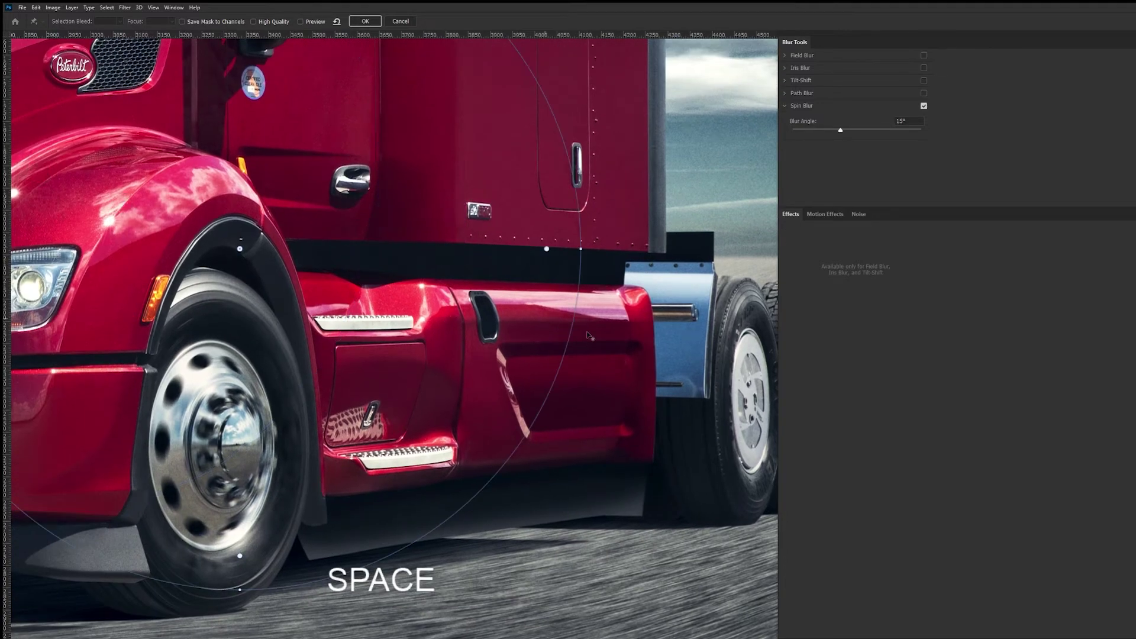
left_click_drag(705, 354, 269, 211)
left_click_drag(434, 477, 435, 253)
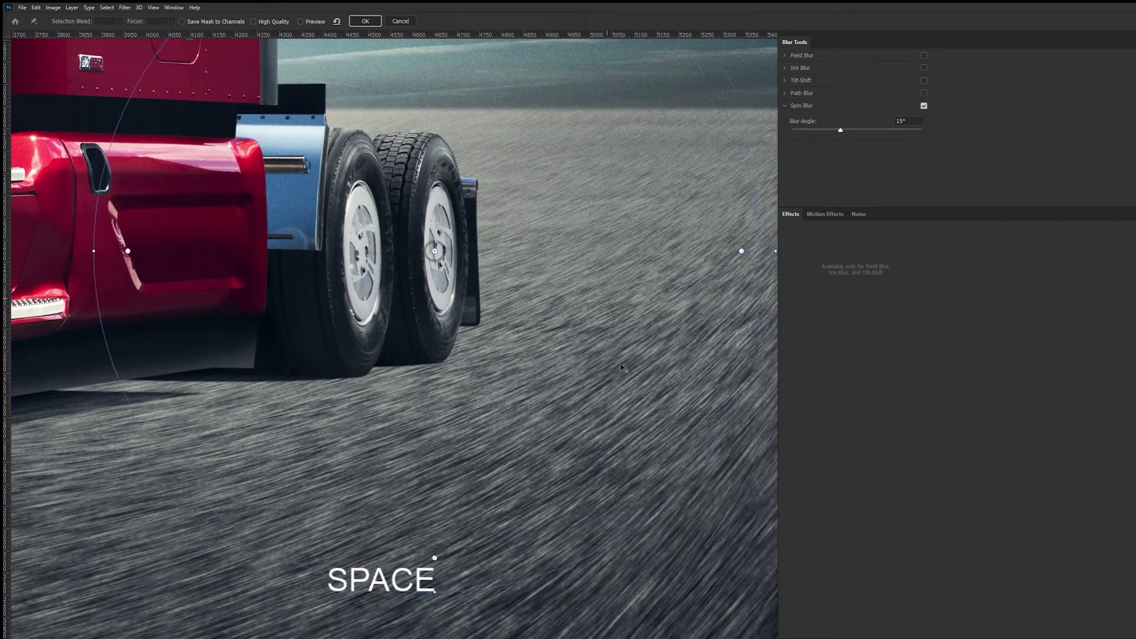
- Shrink the spin blur ring and reshape it into a tall ellipse surrounding the rearmost tire
left_click_drag(664, 499, 459, 414)
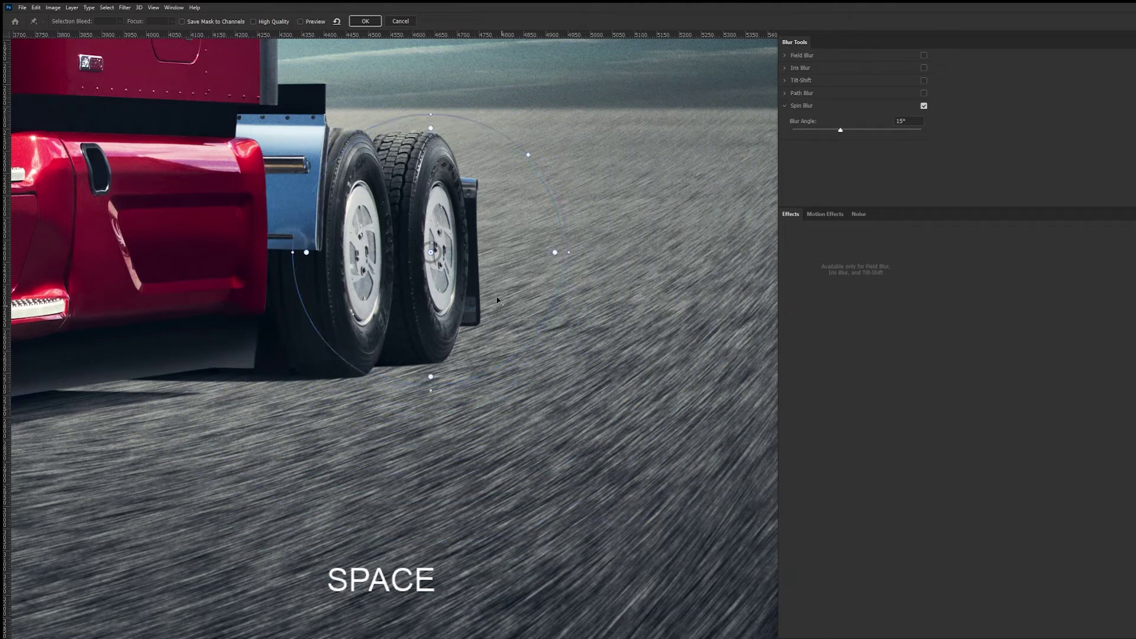
left_click_drag(494, 277, 568, 271)
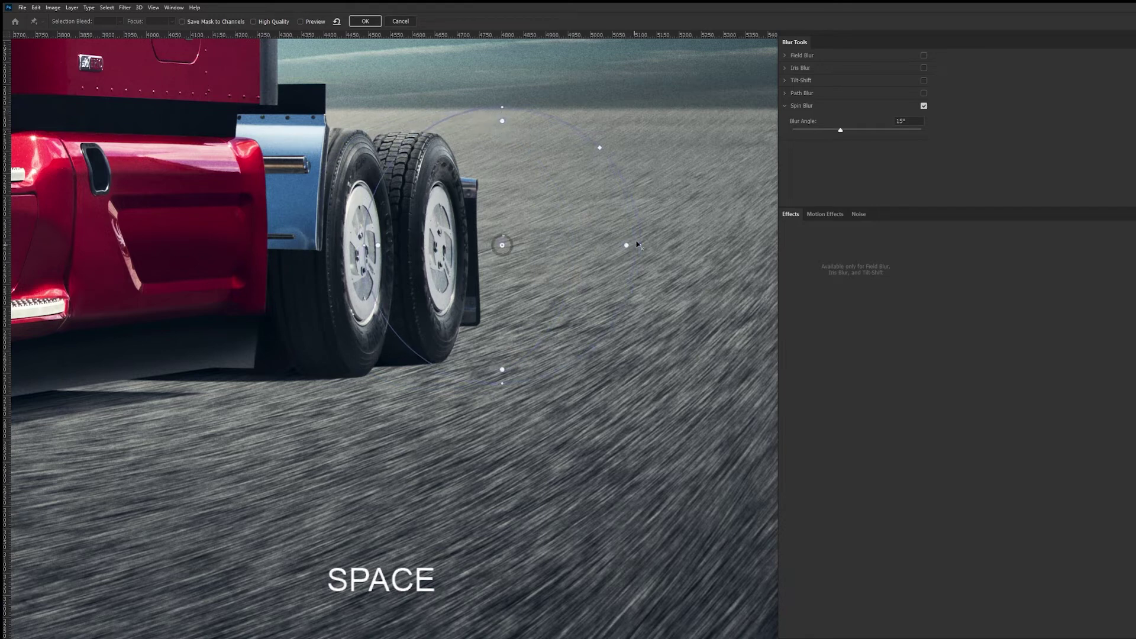
left_click_drag(643, 245, 490, 237)
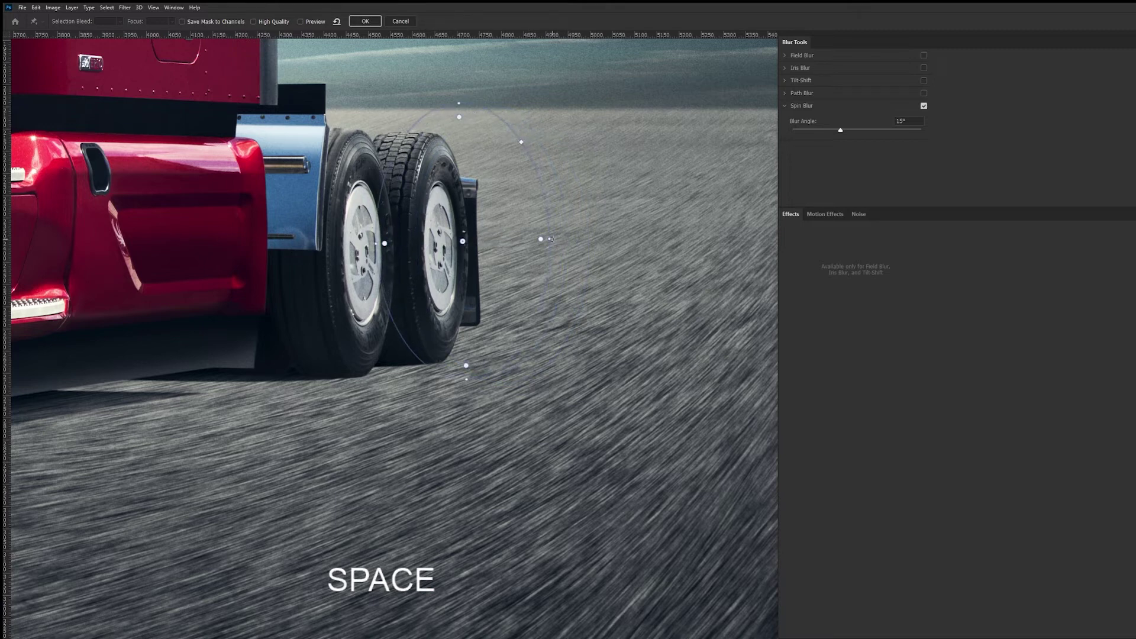
left_click_drag(551, 239, 538, 240)
left_click_drag(466, 384, 464, 408)
left_click_drag(463, 409, 464, 408)
left_click_drag(438, 243, 413, 239)
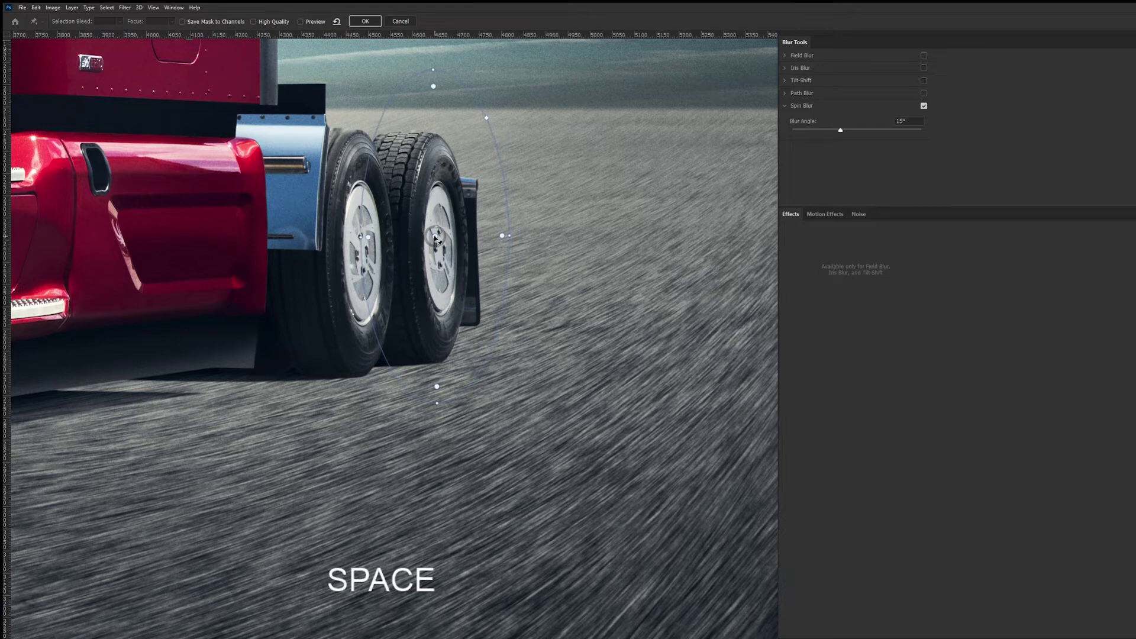
- Offset the spin blur's rotation center from the wheel hub to just beyond the mud flap and fine-tune the ellipse's position
key("alt")
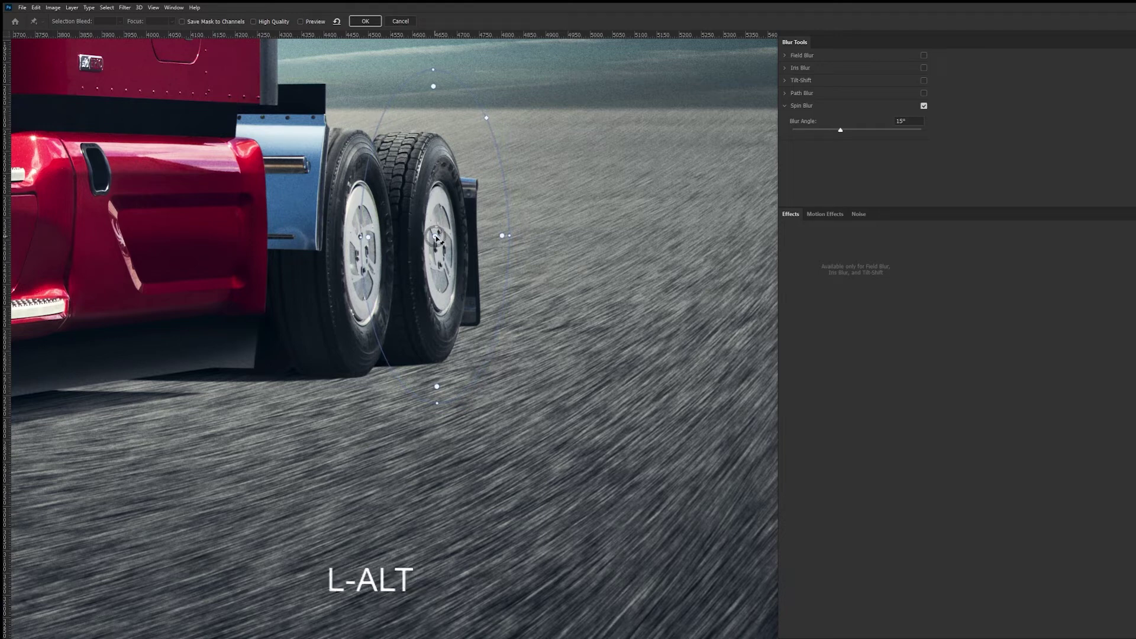
left_click_drag(436, 239, 495, 237)
left_click_drag(444, 256, 438, 255)
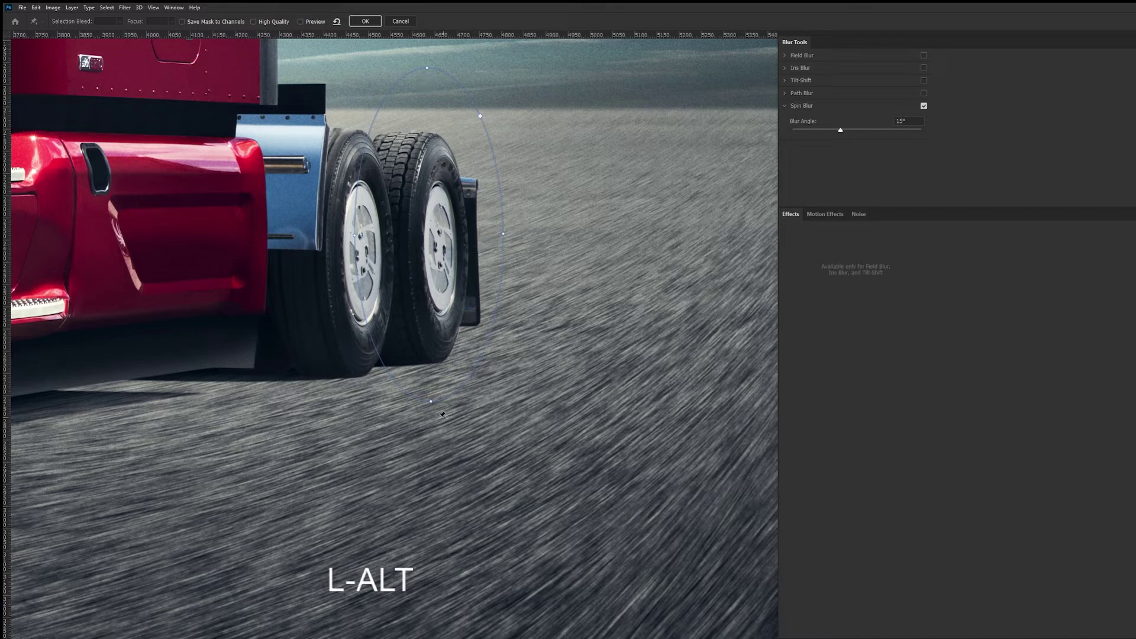
- Make the spin blur ellipse slightly taller and wider around the rearmost tire, then turn the blur preview on
mouse_move(431, 404)
left_click_drag(432, 408, 430, 414)
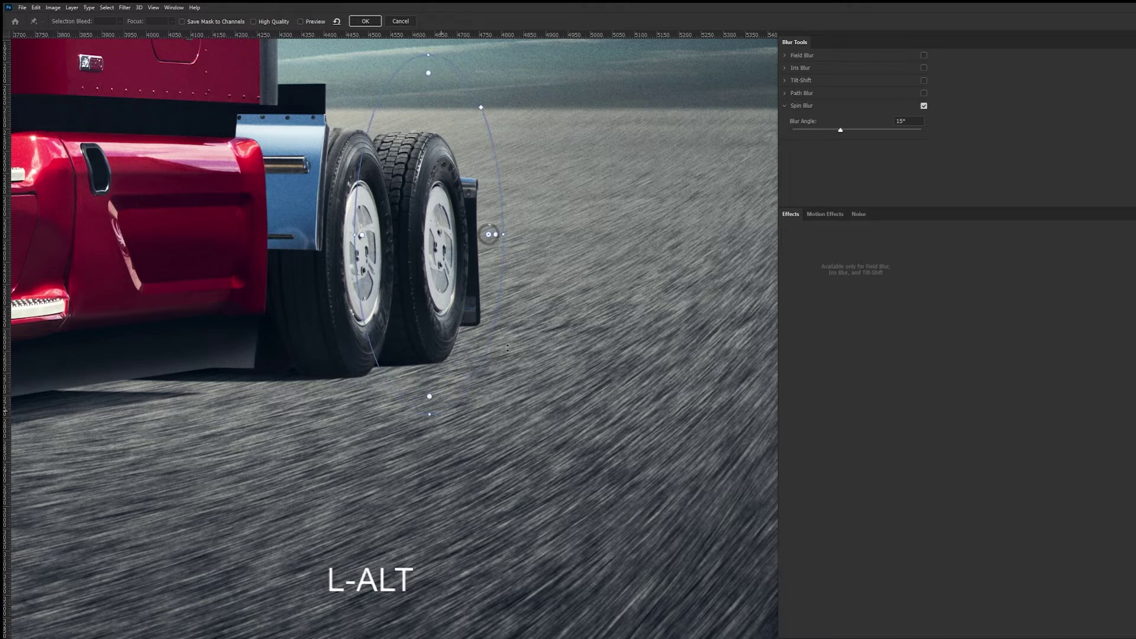
mouse_move(507, 235)
left_click_drag(514, 236, 521, 236)
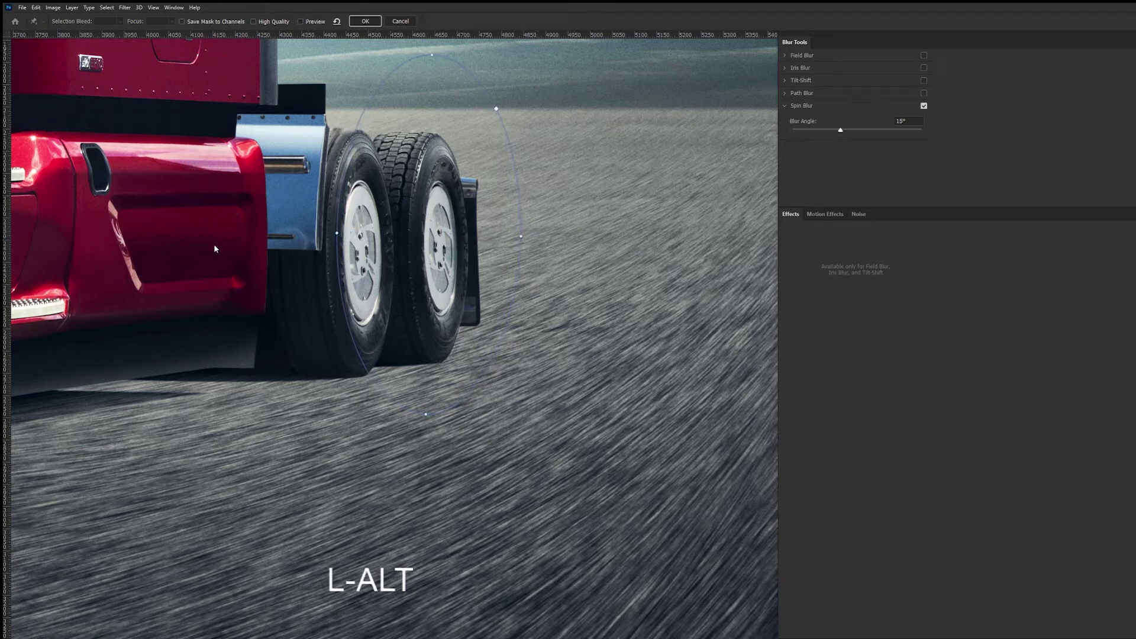
key("p")
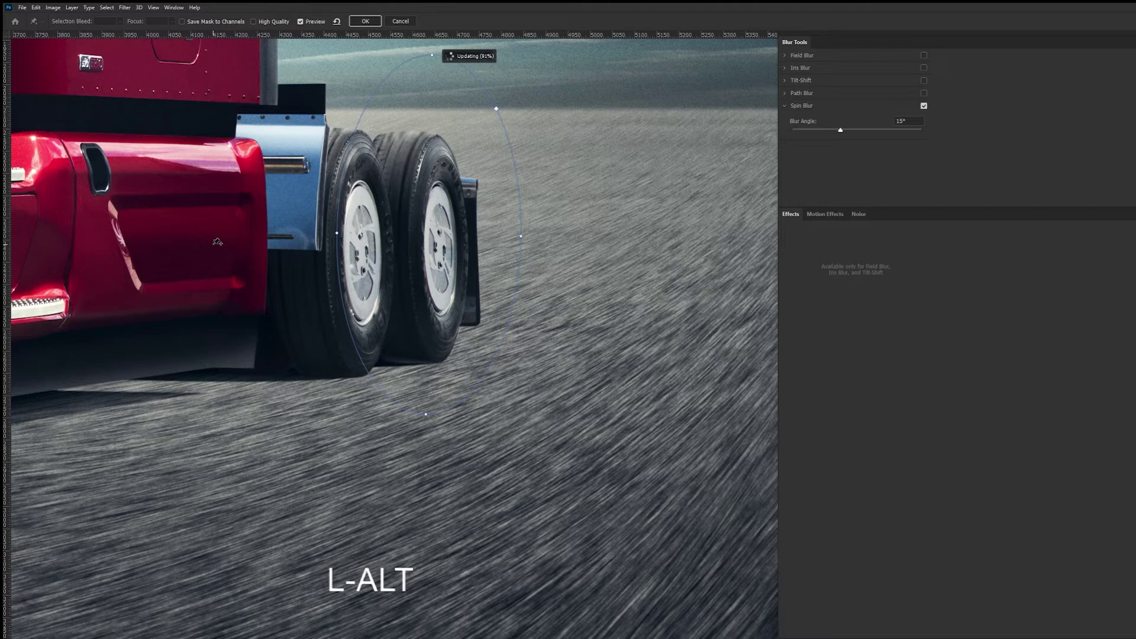
- Cancel the spin blur, delete the rearmost tire's copied smart-object layer, and turn Layer 45 back on
mouse_move(396, 217)
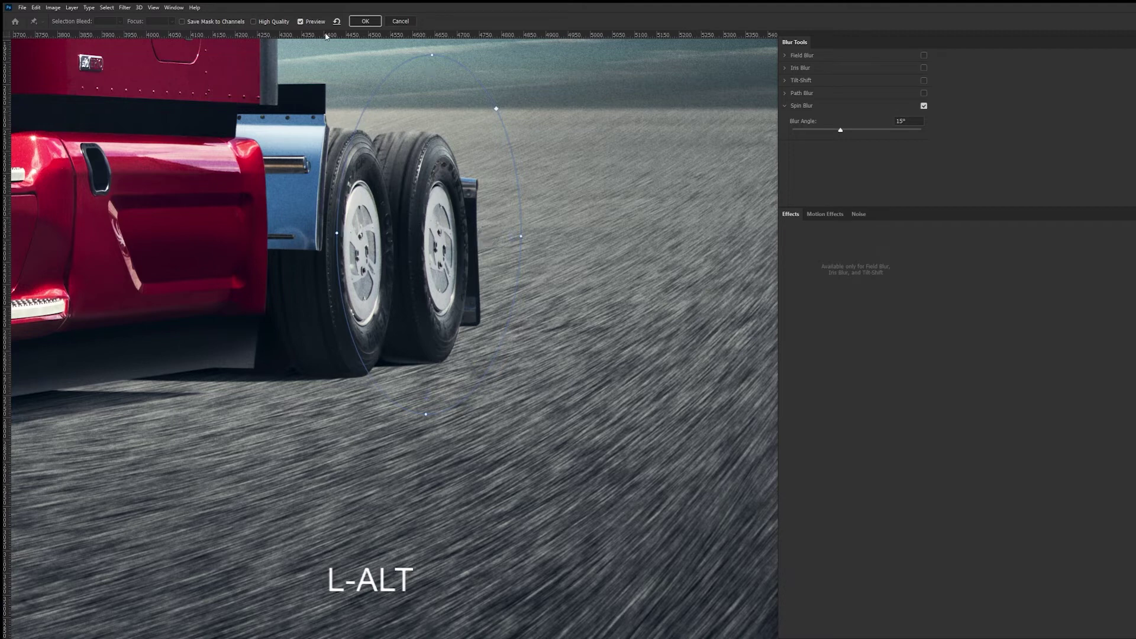
left_click(400, 21)
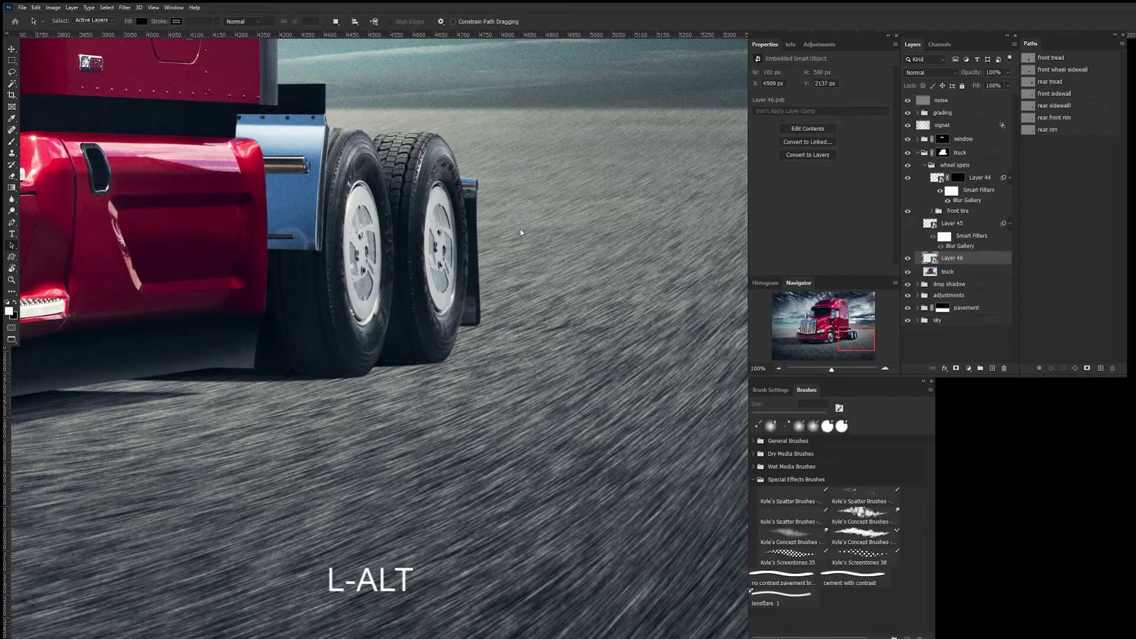
left_click_drag(984, 259, 1005, 364)
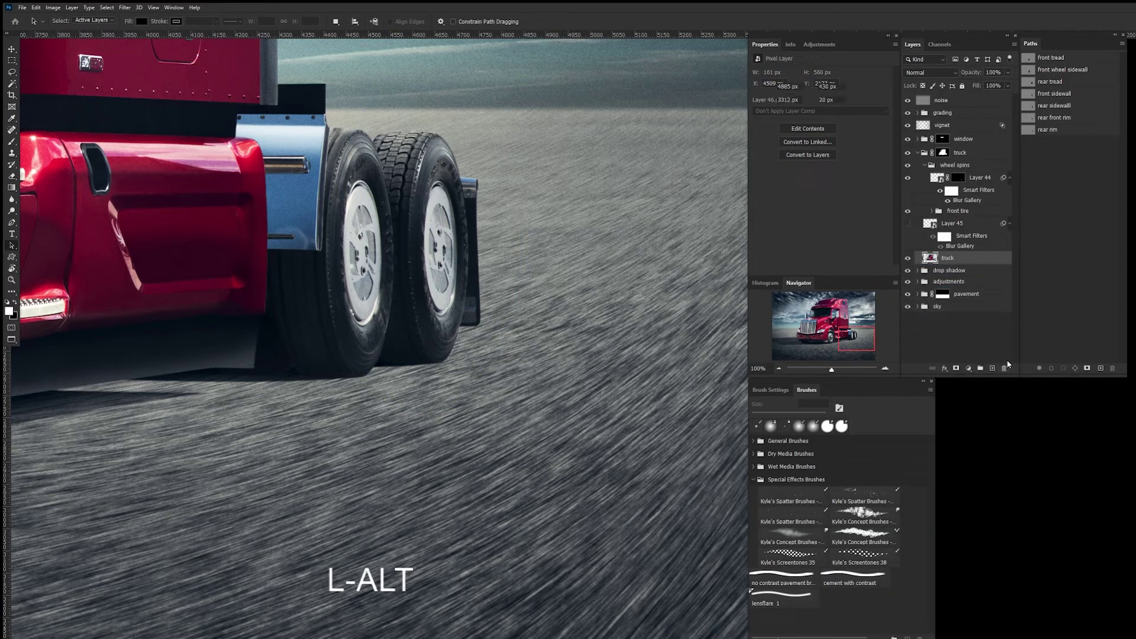
left_click(909, 225)
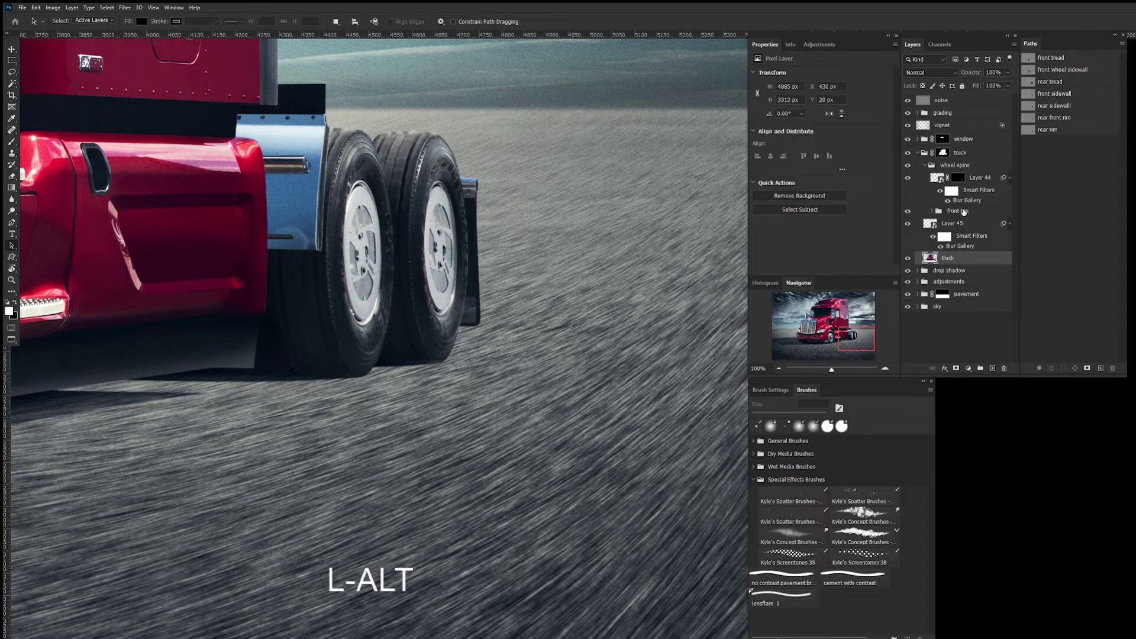
- Load the rearmost tire's outline from the rear tread path as a selection and turn it into a layer mask on Layer 45
left_click(1052, 84)
key("a")
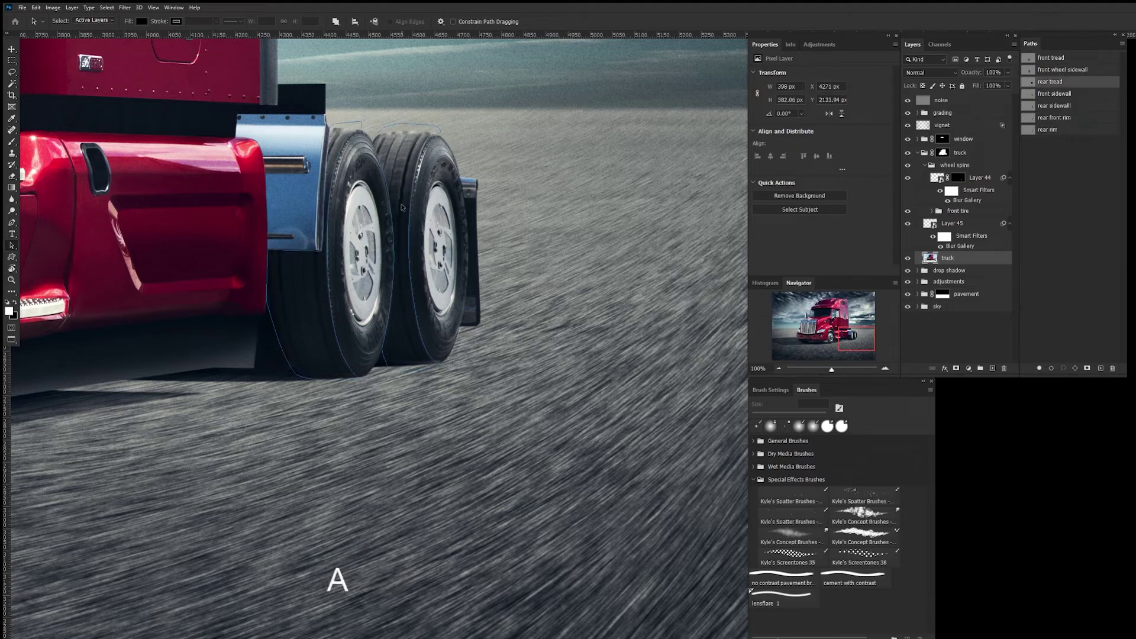
left_click(1062, 368)
left_click(954, 223)
left_click(908, 224)
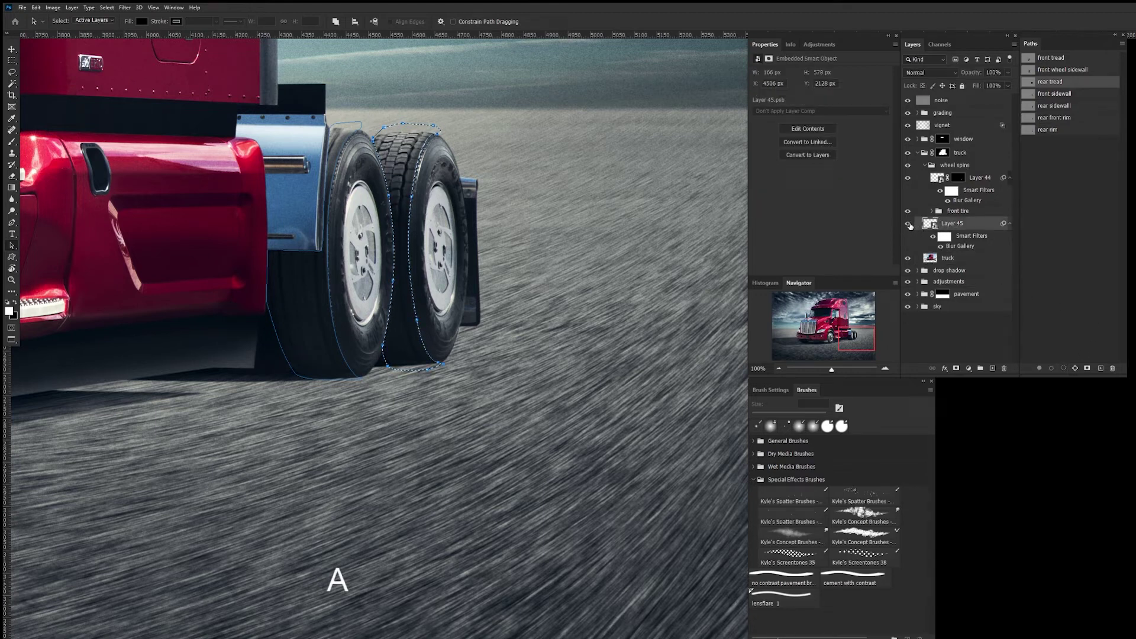
left_click(909, 224)
left_click(956, 368)
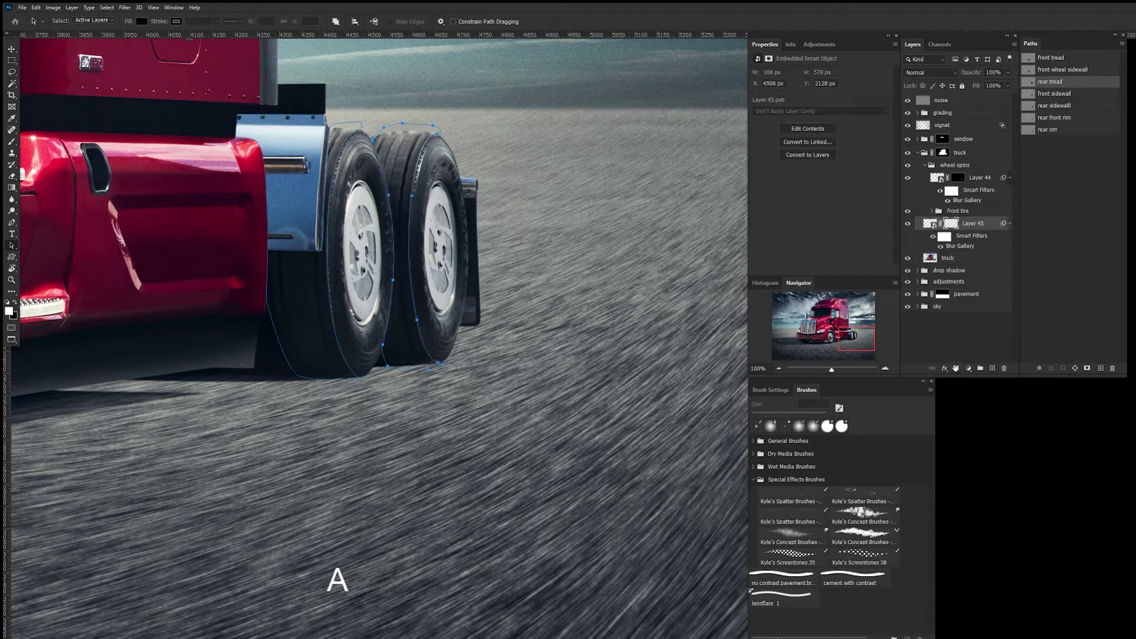
- Rename the masked blur layer "rear rear tread" and move it into the wheel spins group above Layer 44
double_click(975, 225)
type("rear rear")
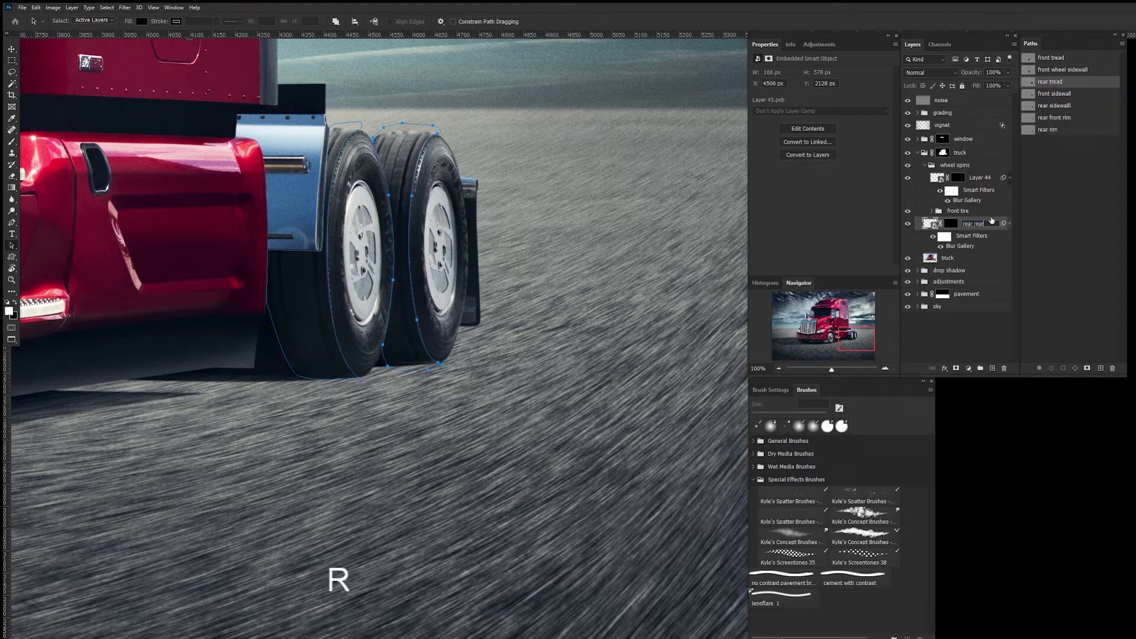
type(" tread")
key("Return")
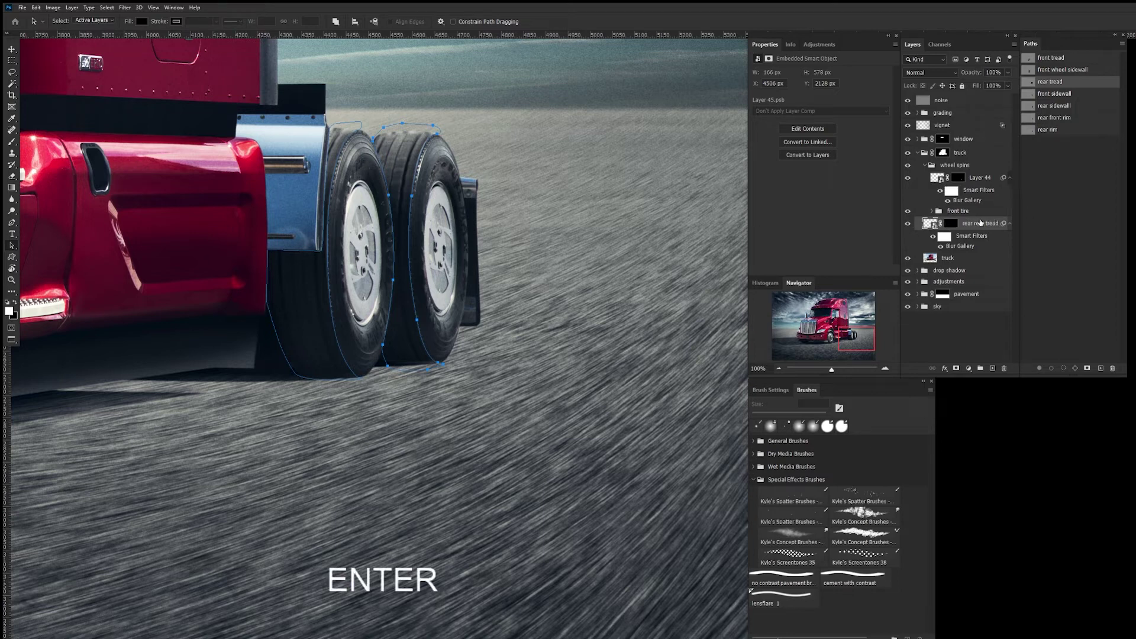
left_click_drag(975, 222, 984, 171)
left_click(1074, 175)
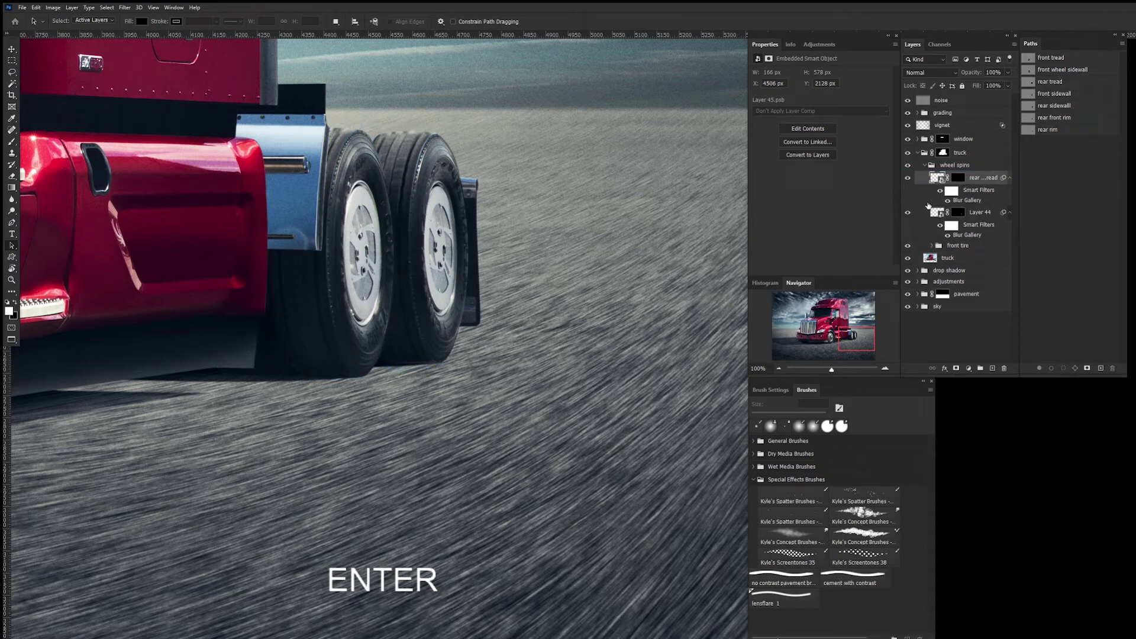
- Compare the rearmost tire with and without the blurred tread layer
left_click(908, 179)
left_click(908, 179)
left_click(908, 180)
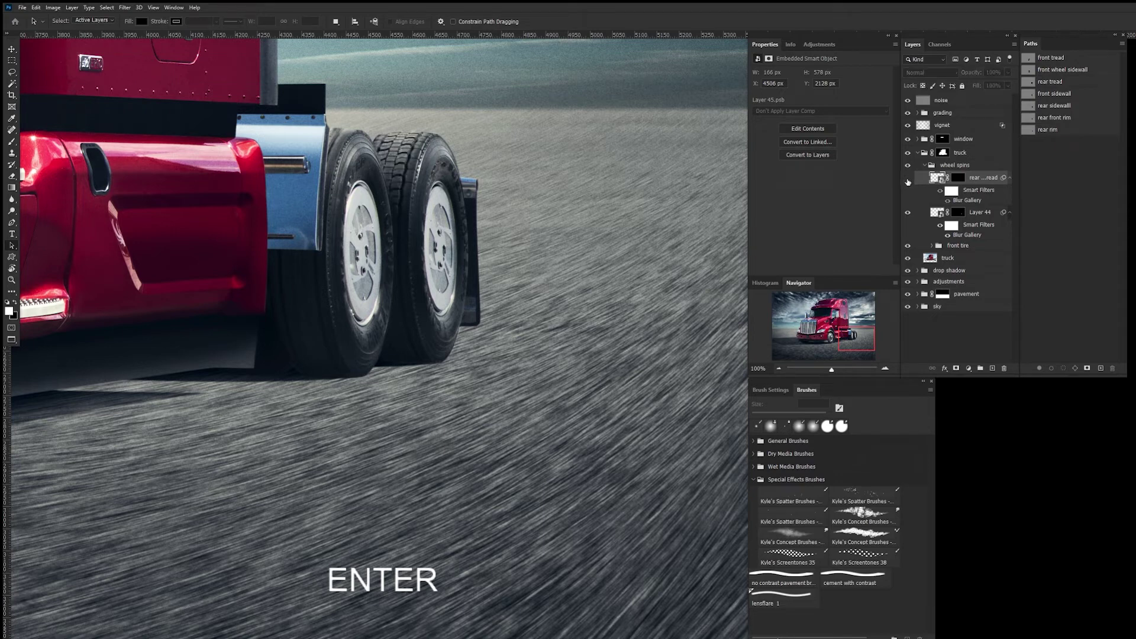
left_click(908, 182)
left_click(907, 181)
left_click(909, 181)
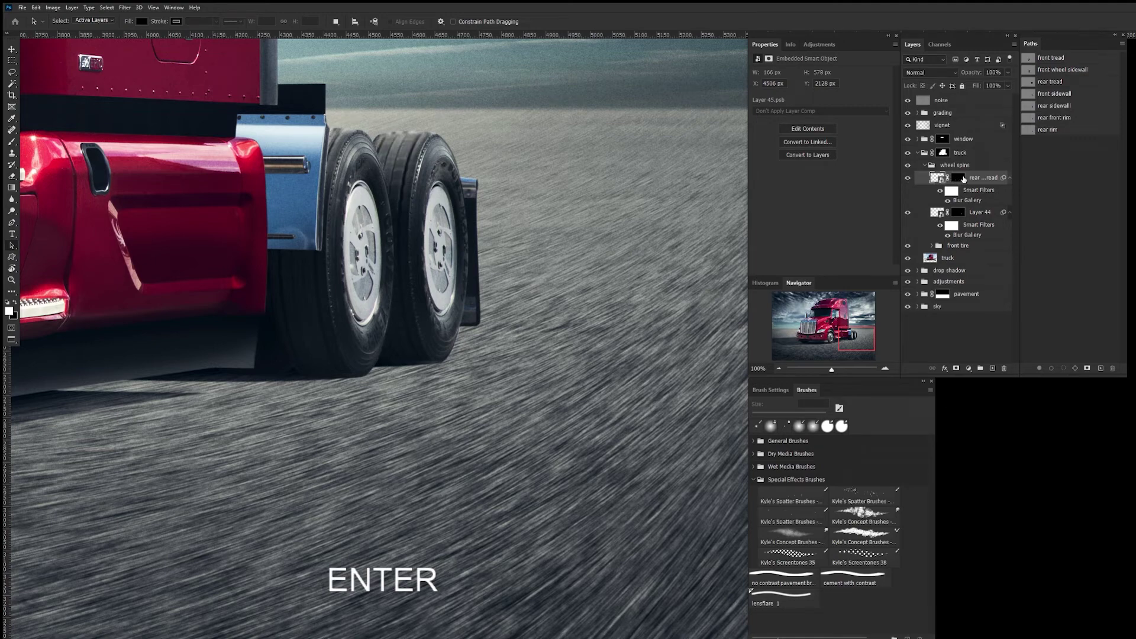
- Create a group in wheel spins, copy the tread layer's mask onto it, and place the blurred tread layer inside
left_click(959, 178)
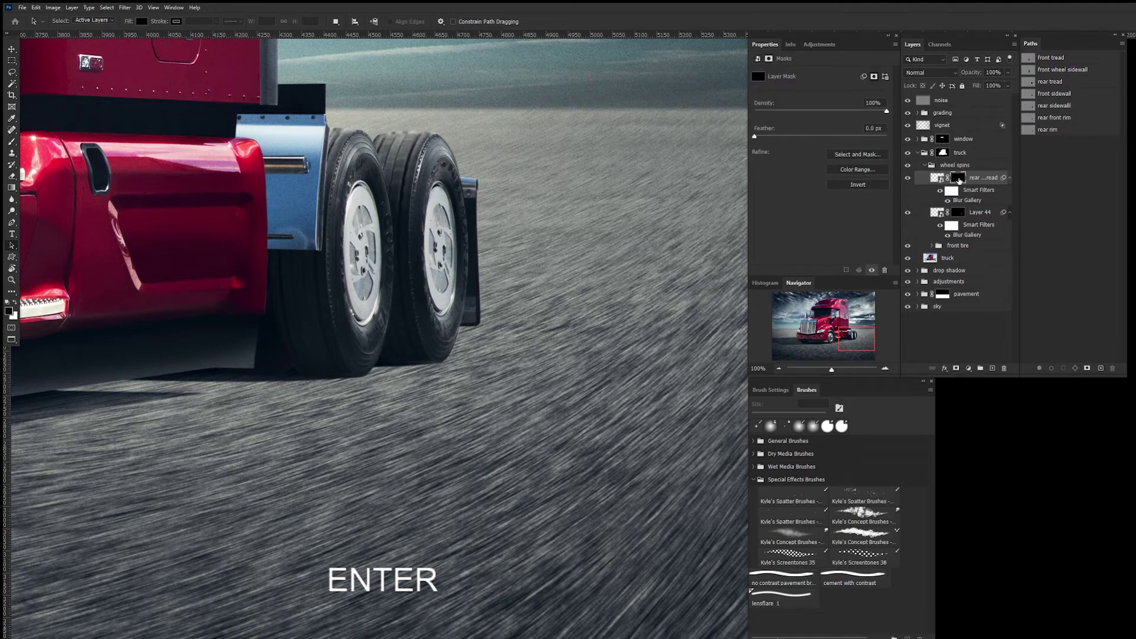
left_click(980, 369)
key("alt")
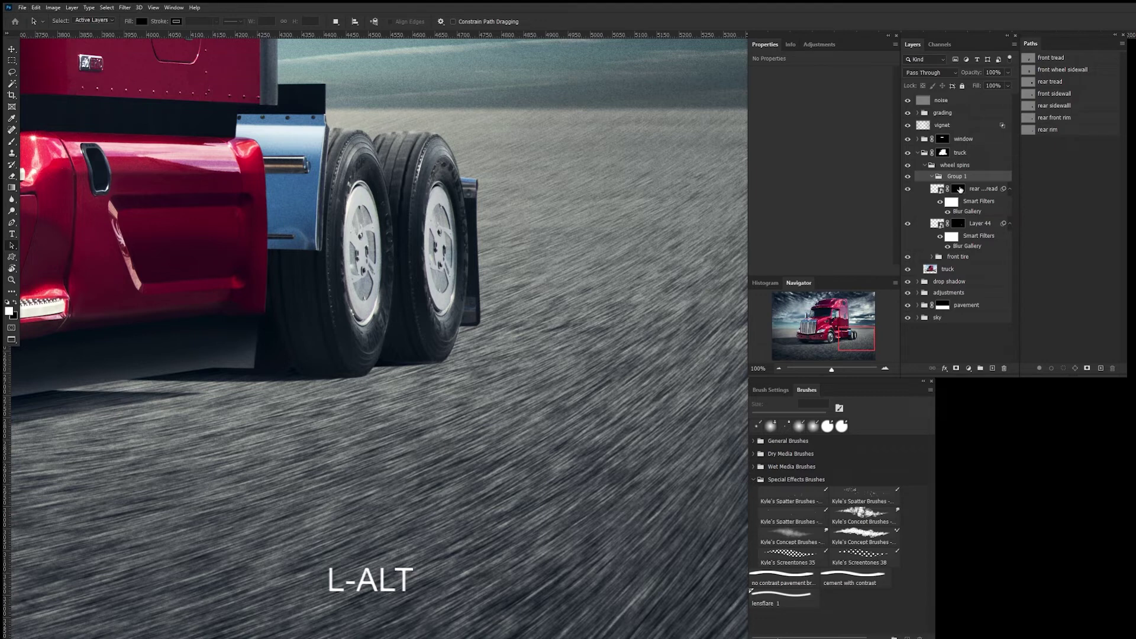
left_click_drag(960, 189, 978, 180)
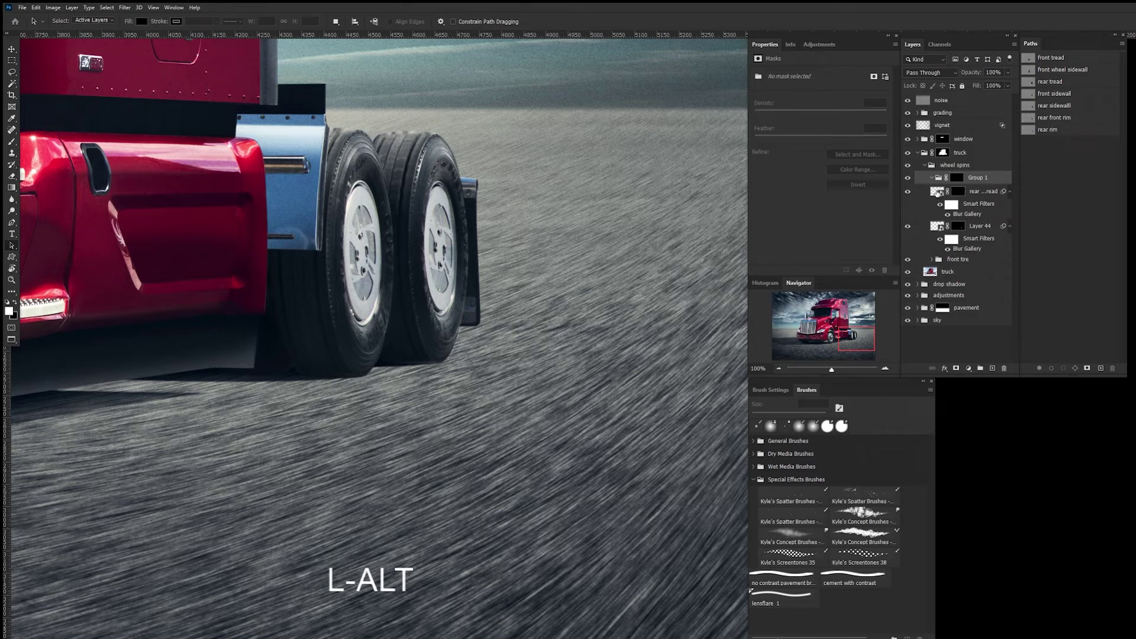
left_click_drag(937, 193, 970, 184)
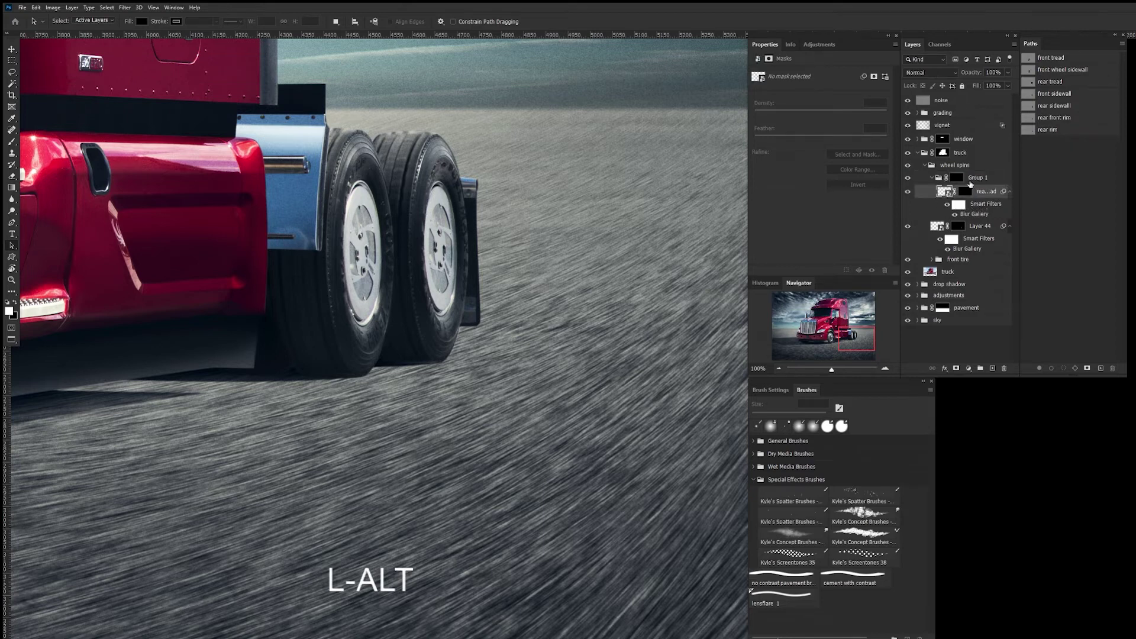
left_click(958, 180)
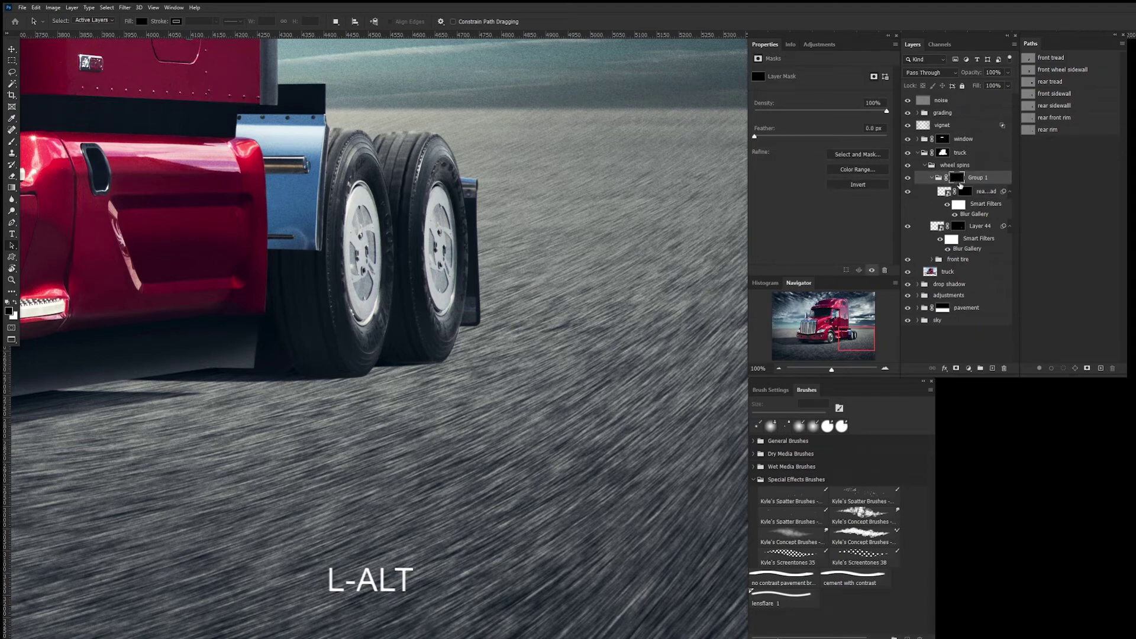
key("backslash")
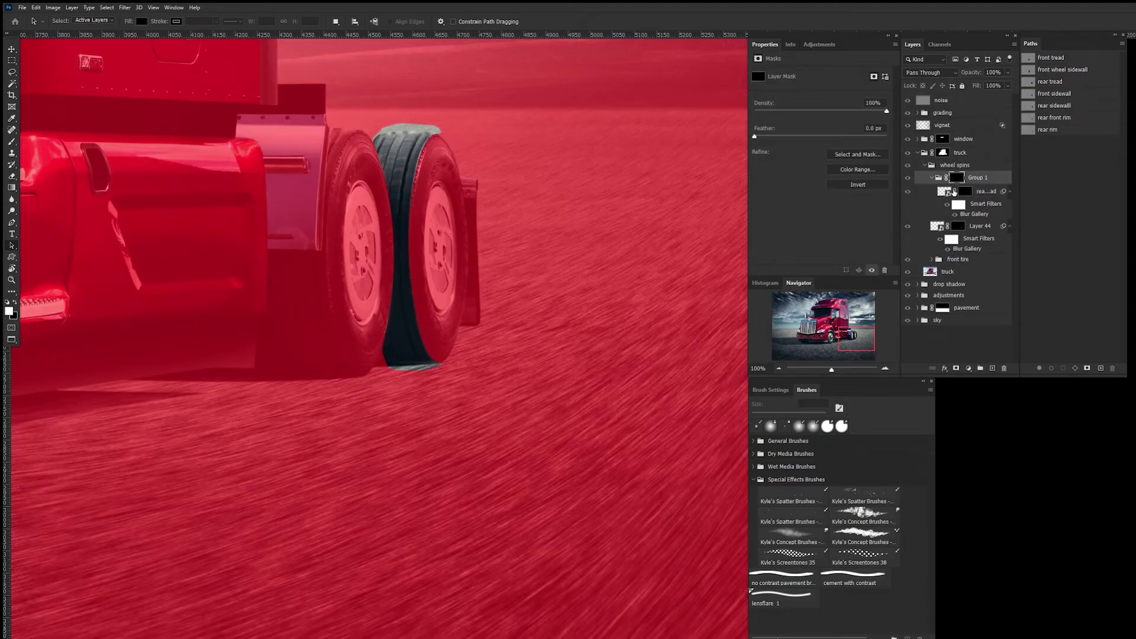
key("backslash")
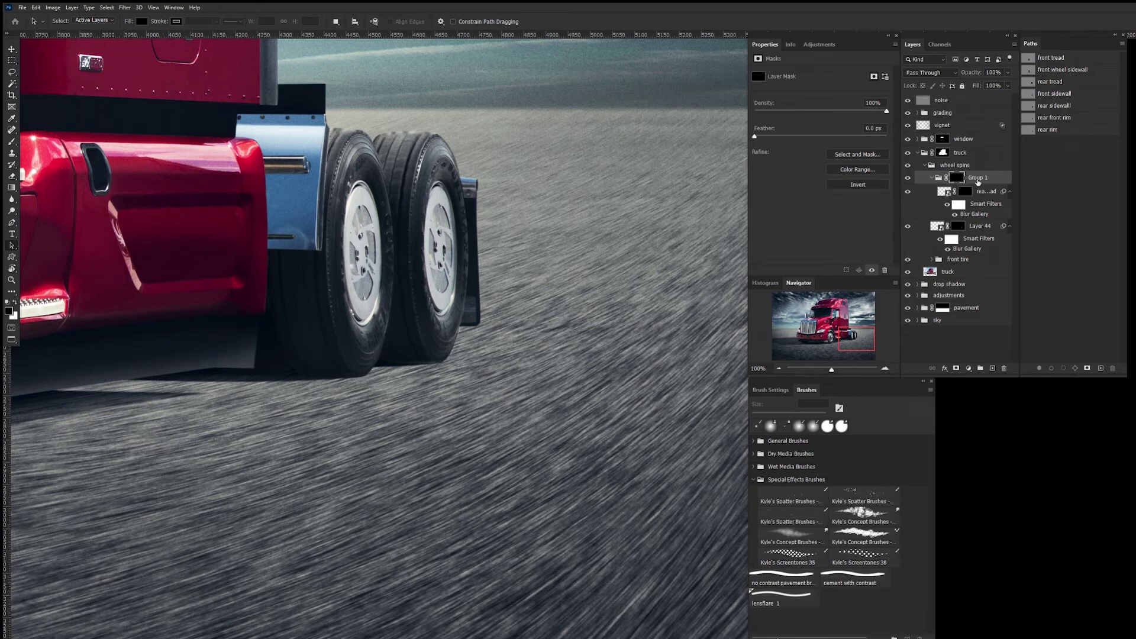
- Rename the new masked group "rear tread"
double_click(978, 178)
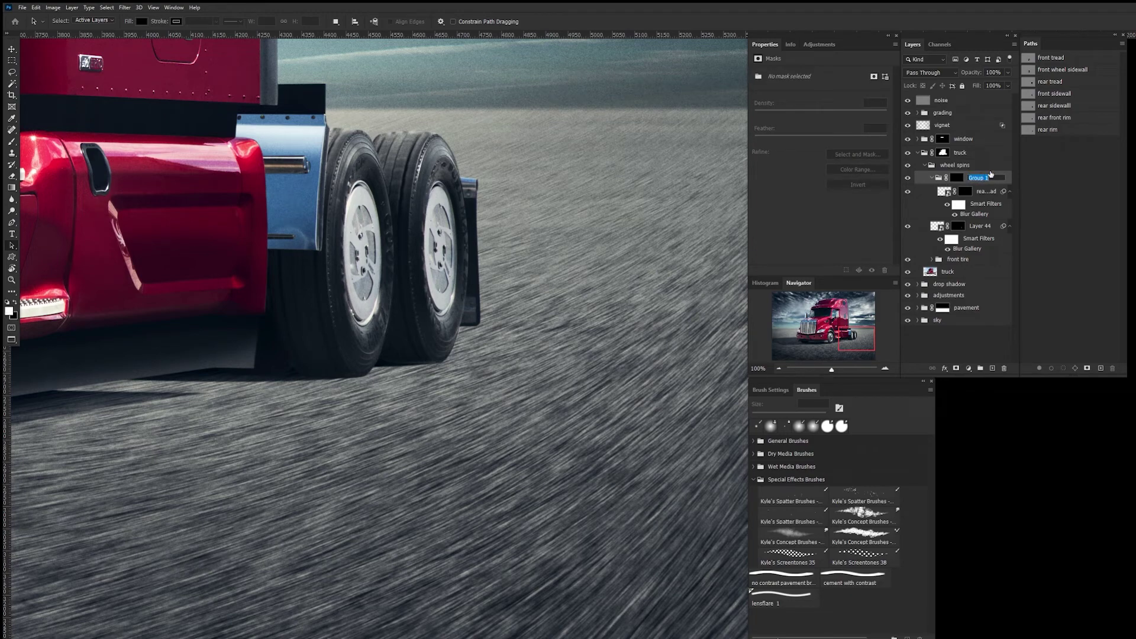
type("ra")
key("BackSpace")
type("a")
key("BackSpace")
type("ear tread")
key("Return")
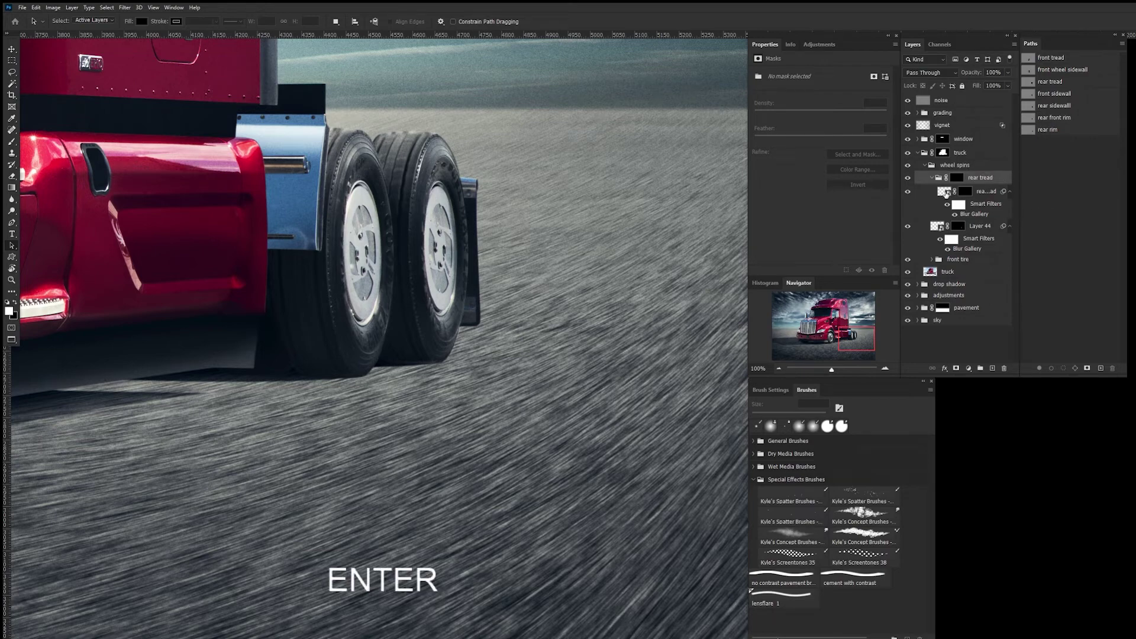
- Add an empty layer above the blurred tread layer and begin retouching the rearmost tire's upper edge with sampled tire color
left_click(994, 192)
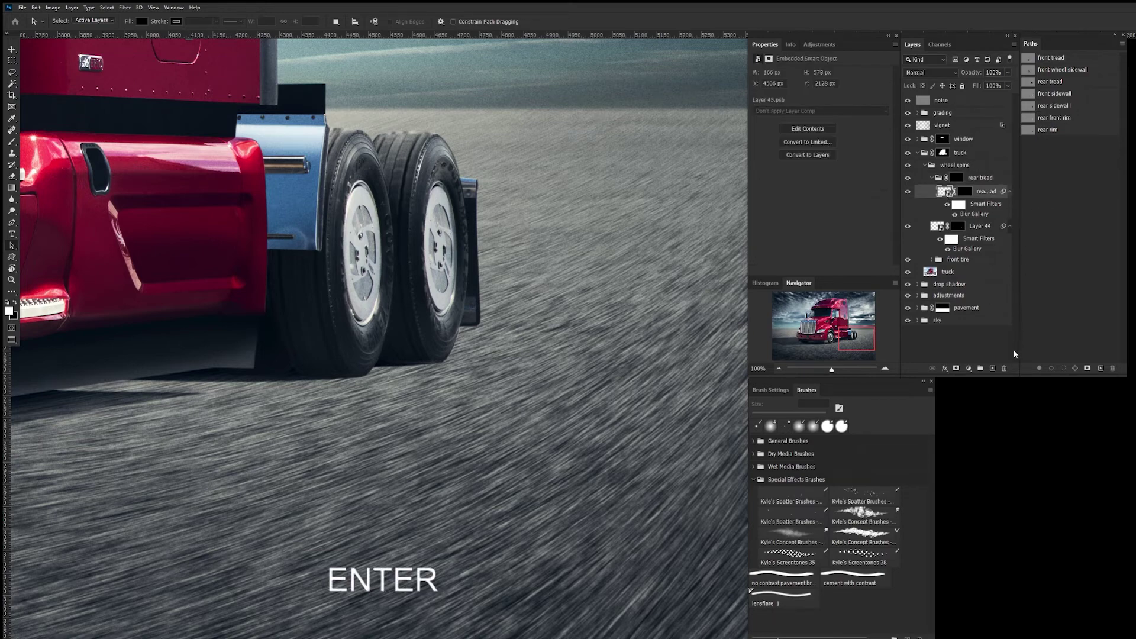
left_click(992, 369)
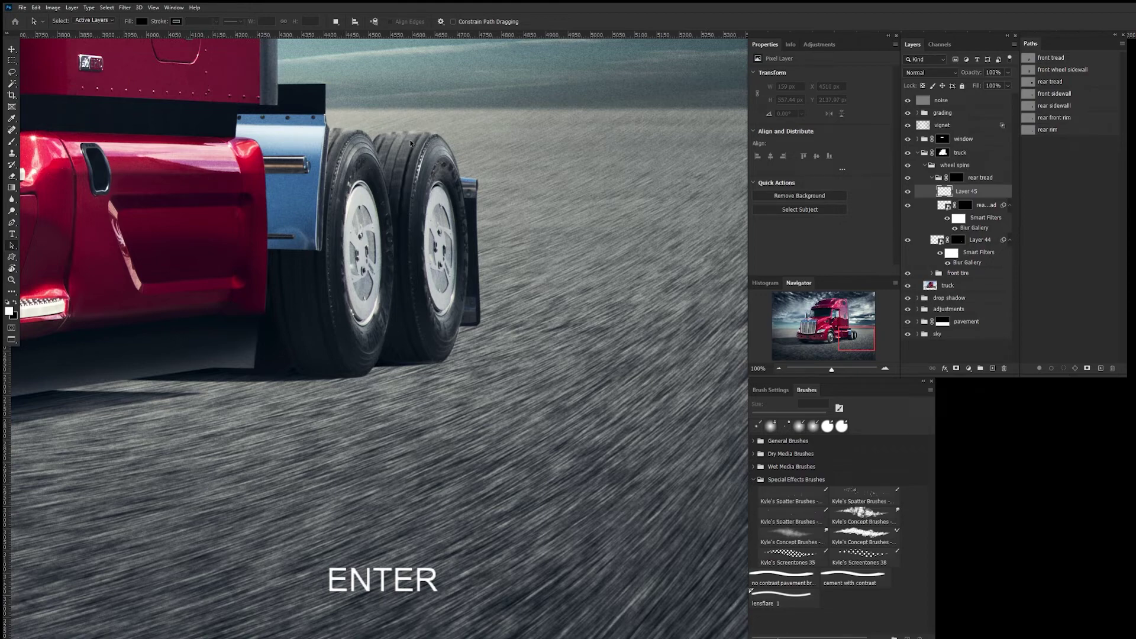
key("ctrl+plus")
key("ctrl+plus")
left_click_drag(228, 187, 820, 568)
left_click_drag(251, 145, 550, 148)
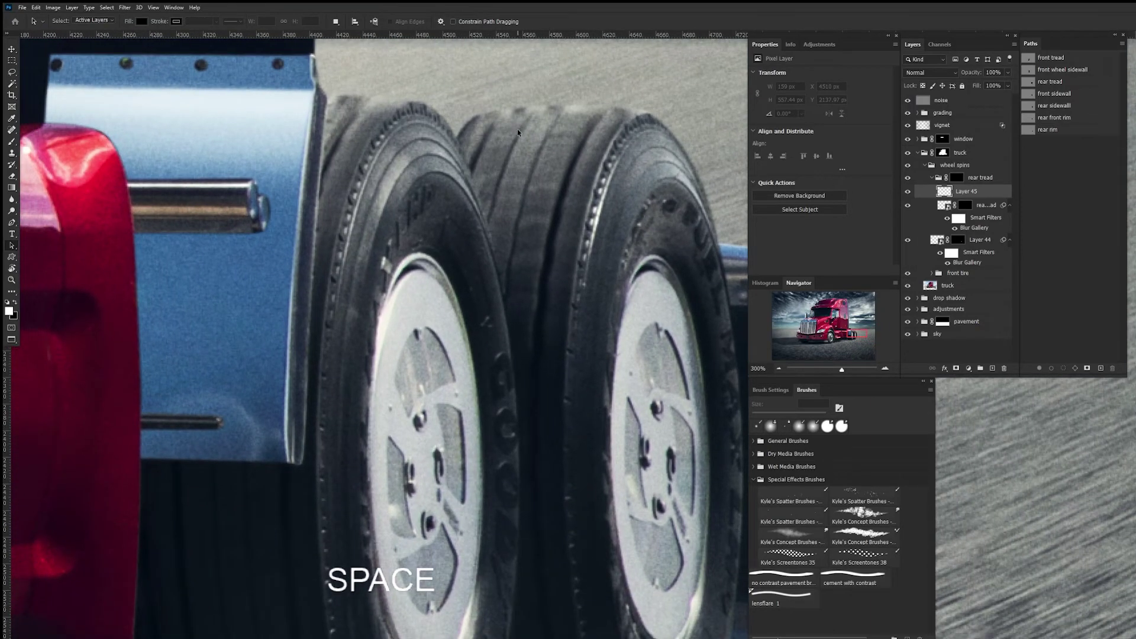
key("b")
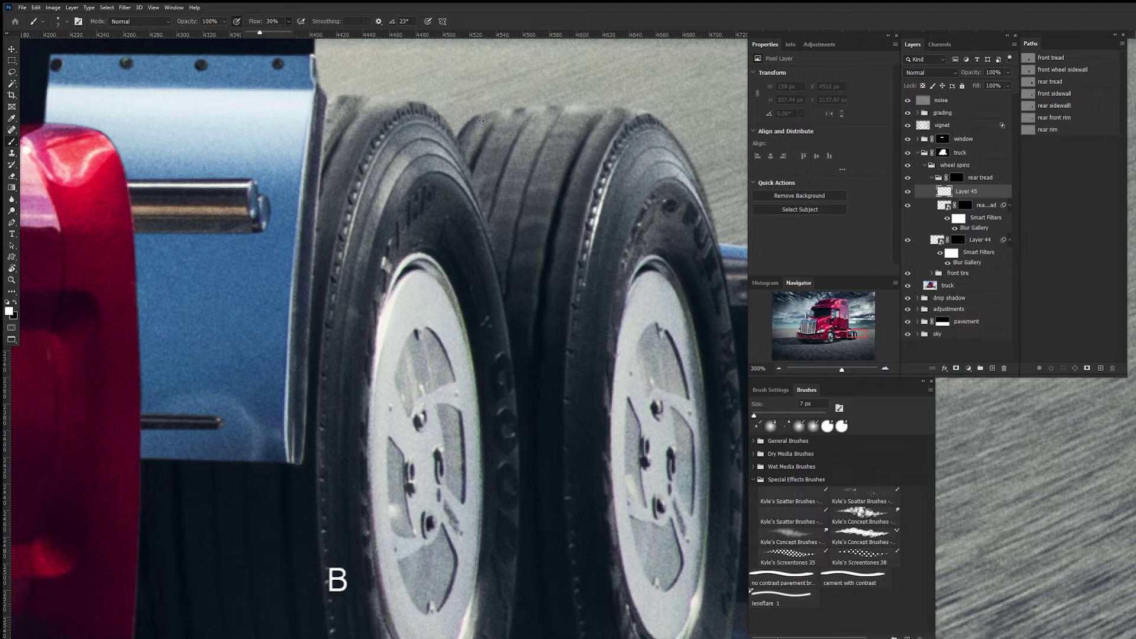
key("alt")
left_click(484, 144, "alt")
right_click(481, 145, "alt")
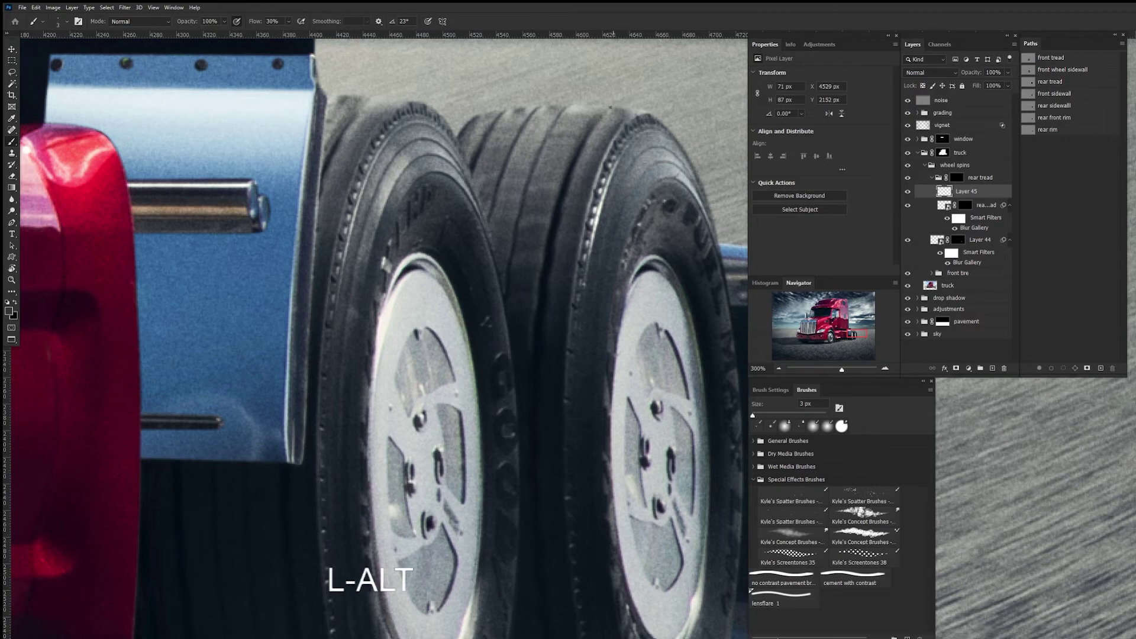
- Smooth the rearmost tire's top edge toward the sidewall by painting over it with repeatedly sampled tire and background tones
left_click_drag(612, 107, 607, 108)
right_click(632, 116, "alt")
left_click(616, 128, "alt")
left_click(619, 123, "alt")
left_click_drag(638, 112, 653, 110)
right_click(616, 113, "alt")
left_click(621, 112, "alt")
key("Tab")
key("Tab")
left_click(584, 192, "alt")
left_click(571, 118, "alt")
mouse_move(583, 104)
left_mouse_down()
mouse_move(567, 118)
mouse_move(606, 98)
left_mouse_up()
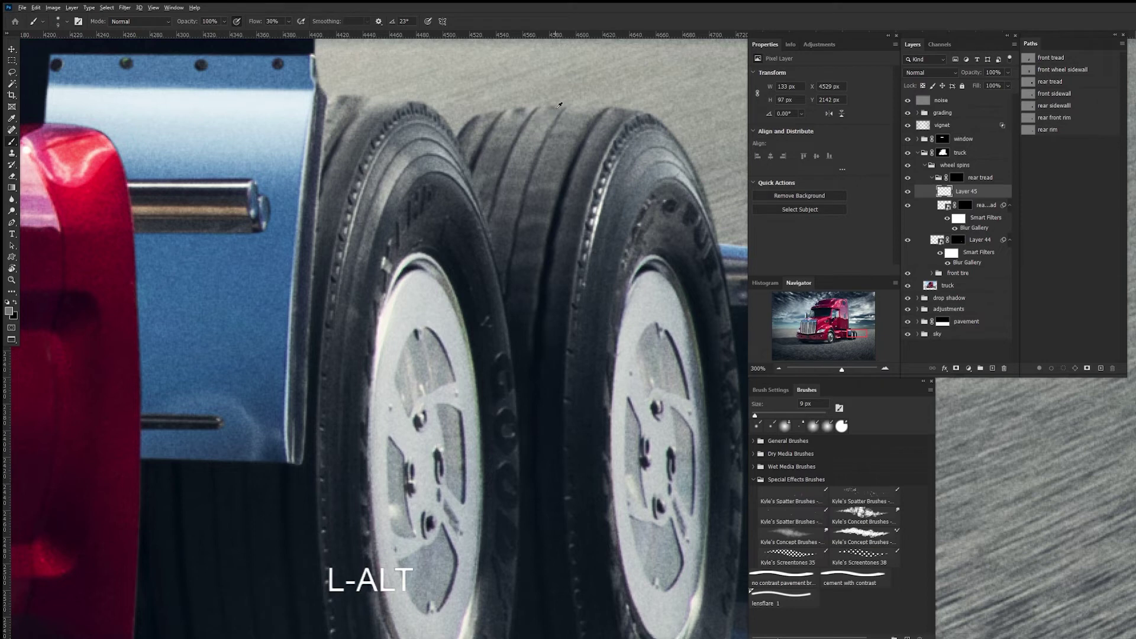
- Reduce the brush to 5 px and paint along the upper tread grooves of the rearmost tire
key("bracketleft")
key("bracketleft")
key("bracketleft")
key("bracketleft")
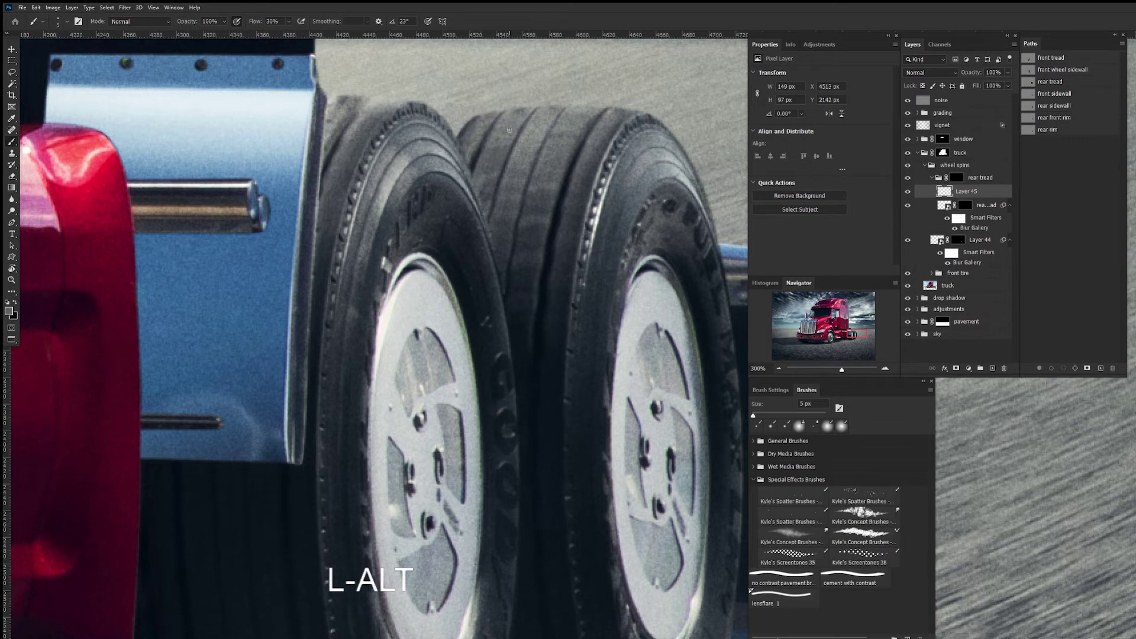
left_click_drag(520, 124, 531, 144)
left_click_drag(655, 259, 681, 212)
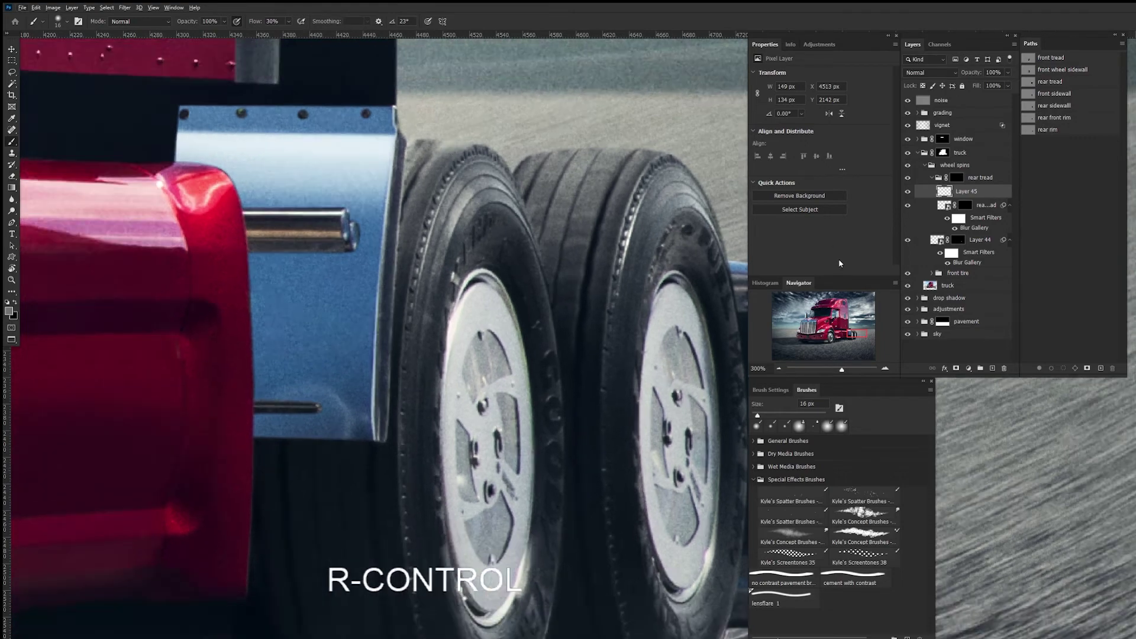
- Examine the bottom of the rearmost tire with the blurred layer and the rear tread group hidden and shown
key("ctrl+1")
left_click_drag(694, 366, 532, 270)
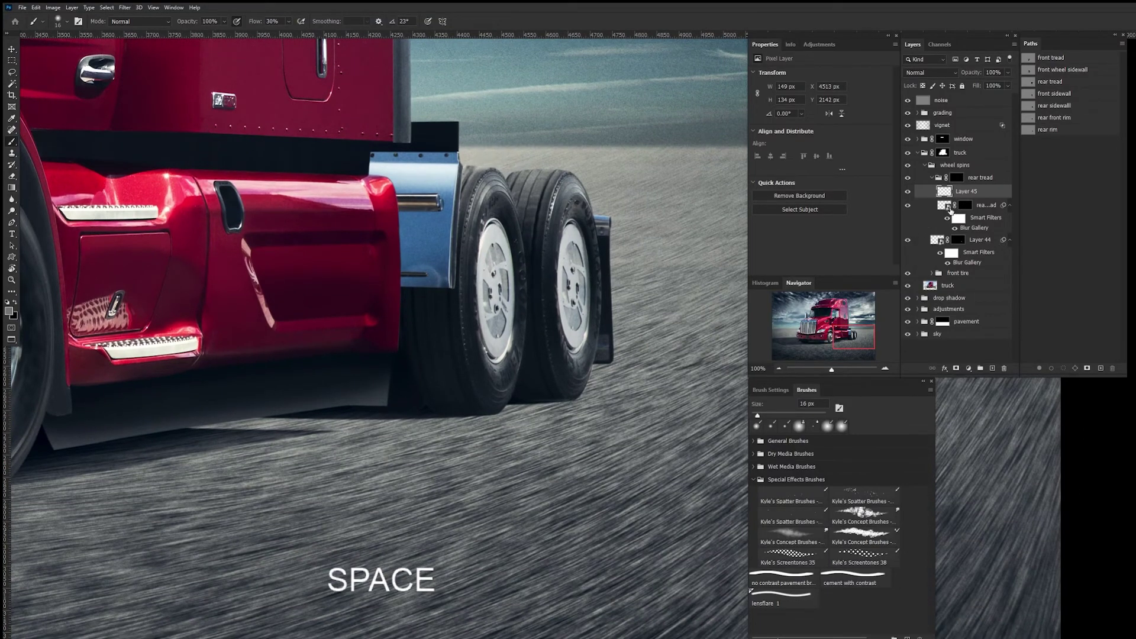
key("ctrl+plus")
key("ctrl+plus")
left_click_drag(295, 400, 593, 234)
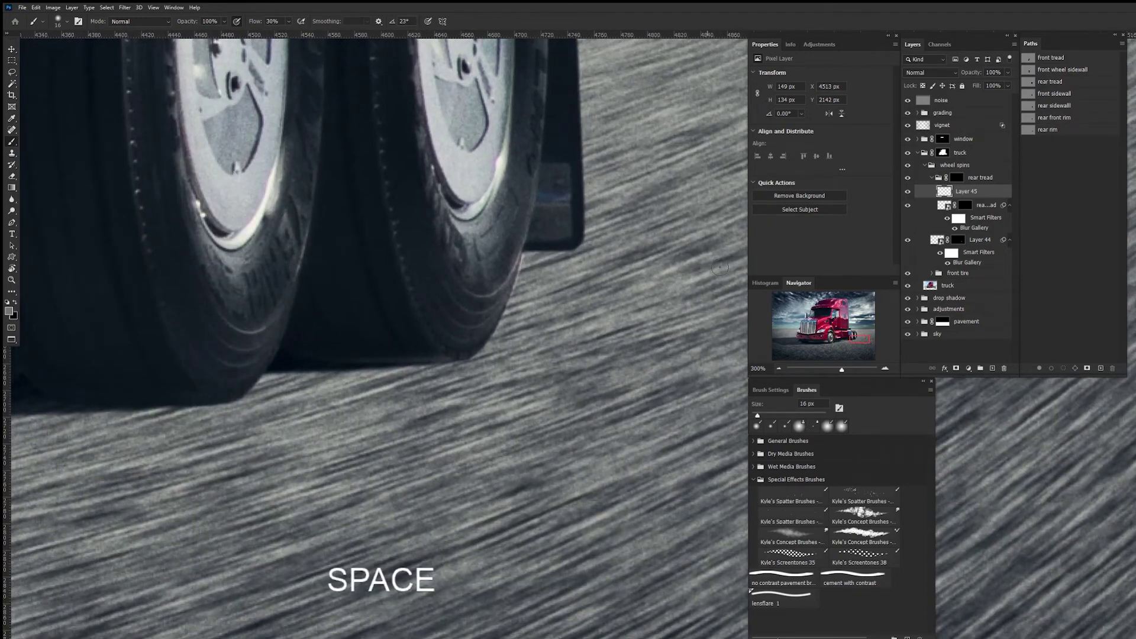
left_click(908, 206)
left_click(908, 206)
left_click(911, 179)
left_click(912, 179)
- Clean up the rearmost tire's bottom edge on the blurred layer's mask using a 12 px black brush at 95% flow
left_click(965, 207)
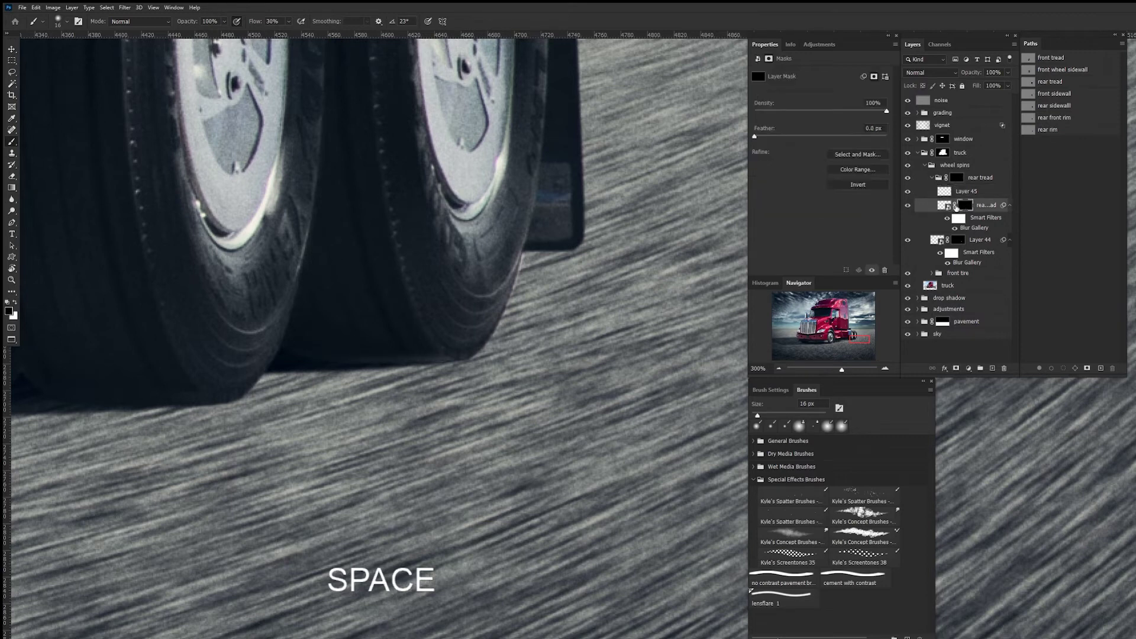
key("backslash")
key("backslash")
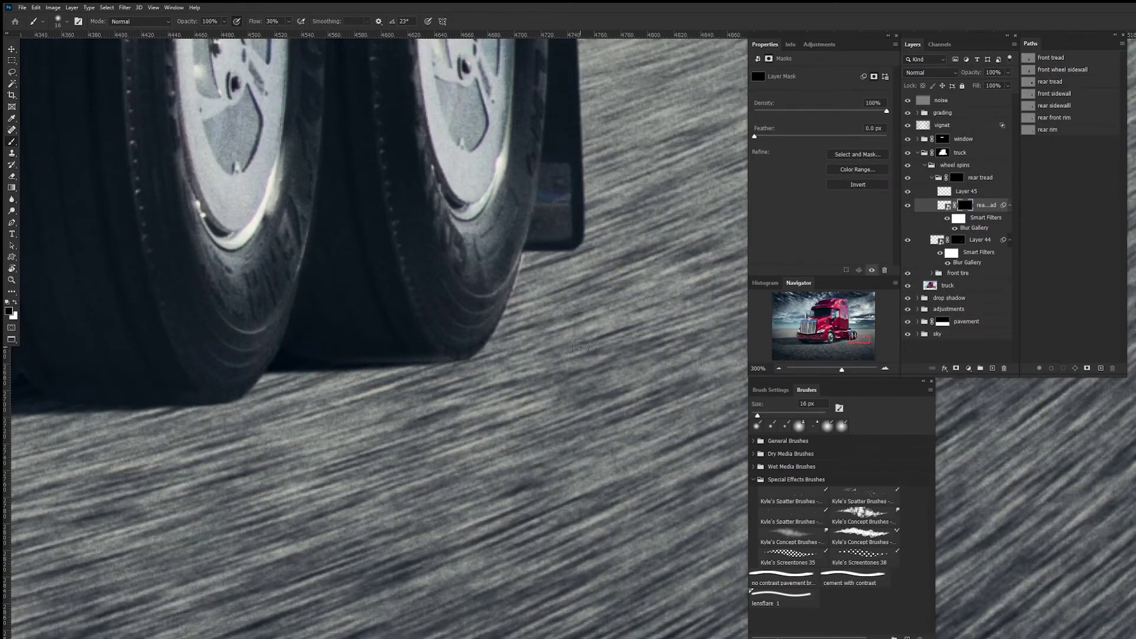
key("b")
left_click(288, 22)
left_click_drag(288, 34, 314, 34)
right_click(430, 363, "alt")
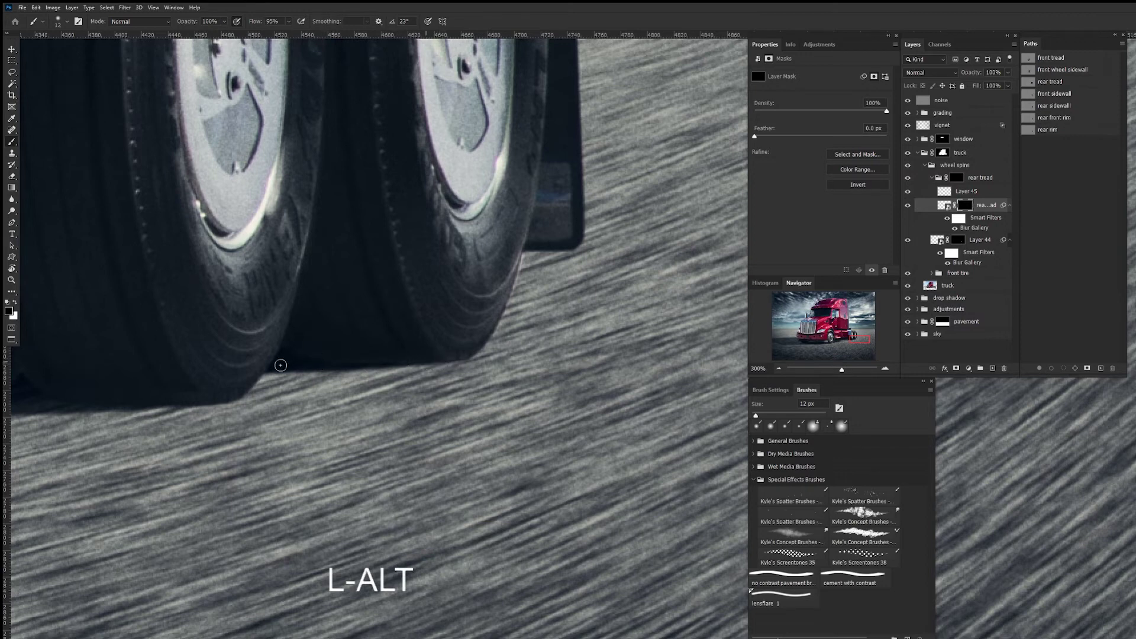
left_click(592, 222, "alt")
key("ctrl+minus")
key("ctrl+minus")
left_click_drag(598, 312, 472, 278)
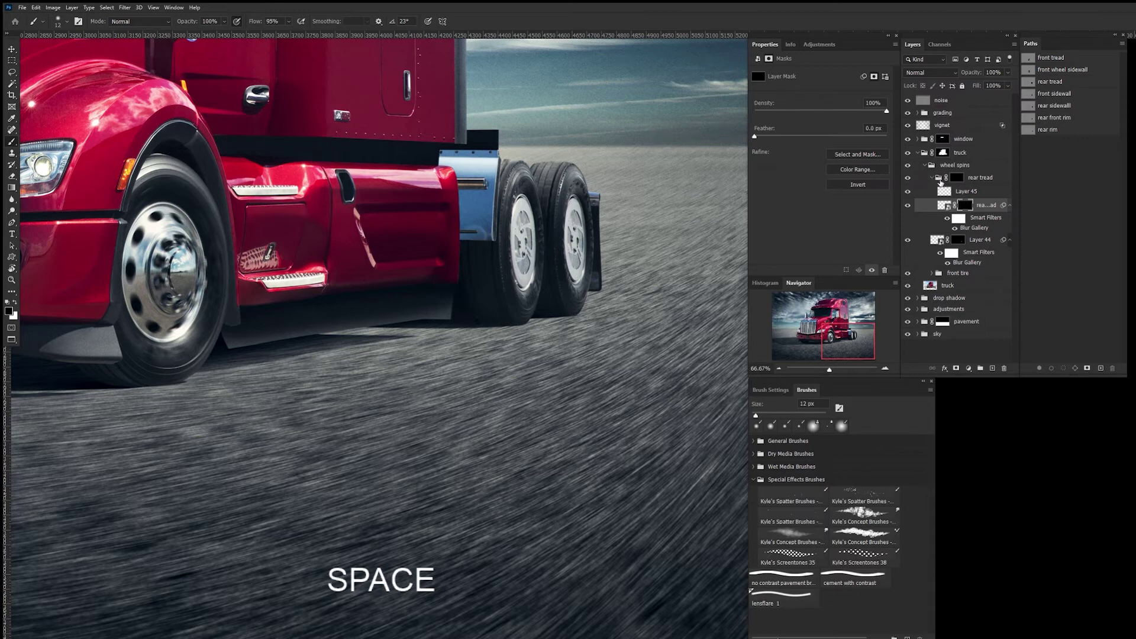
- Load the front sidewall path as a selection and copy that area of the truck layer onto a new layer
left_click(933, 179)
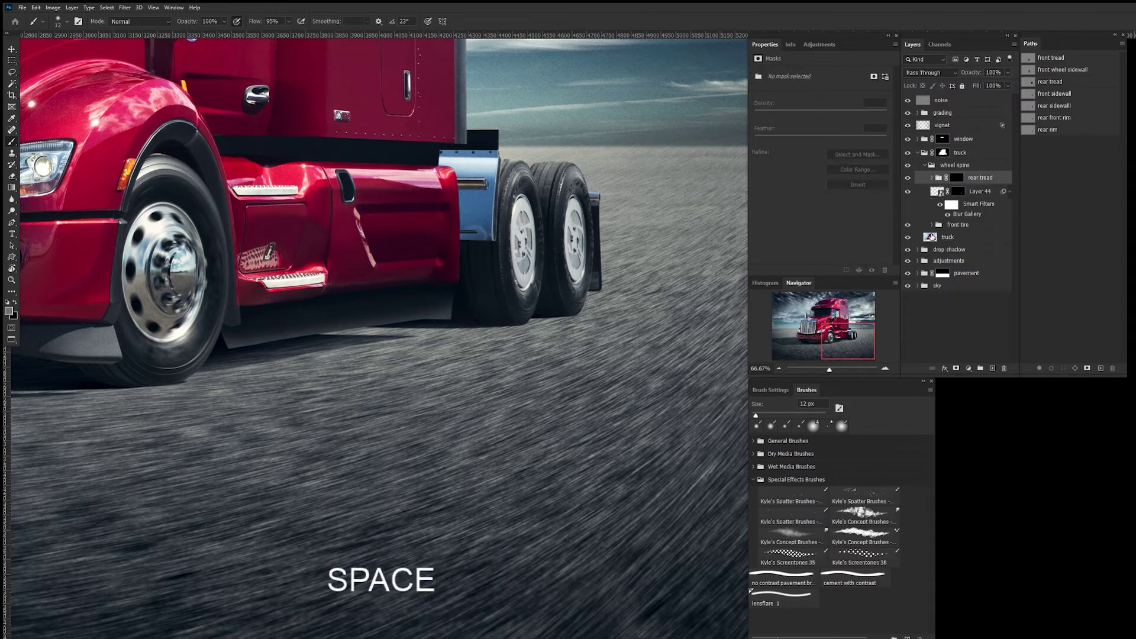
left_click(946, 237)
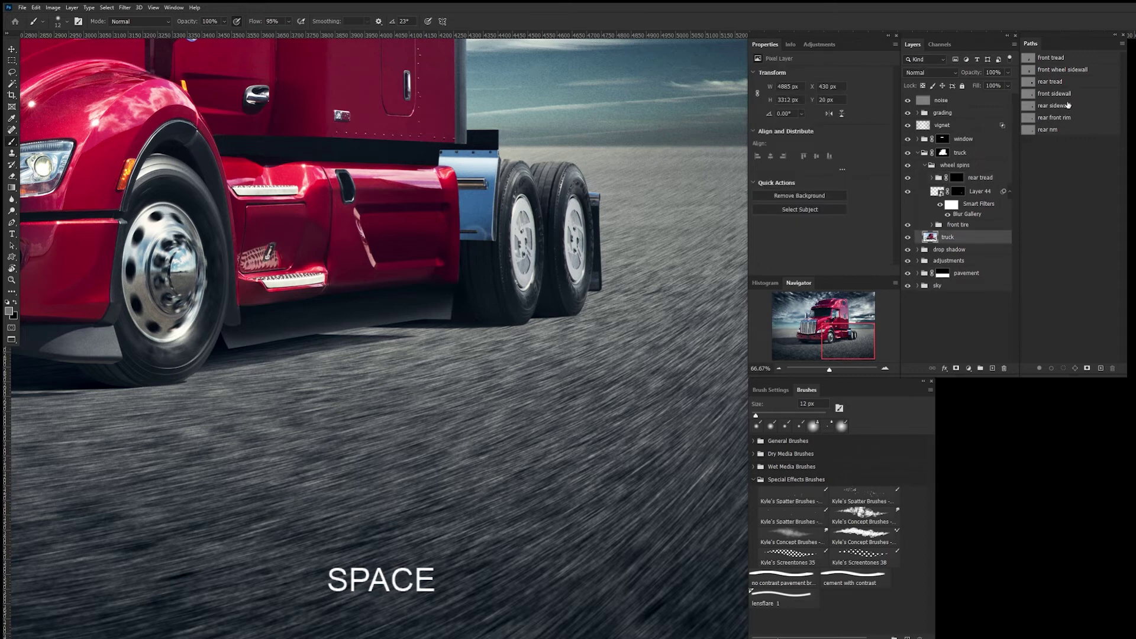
left_click(1052, 108)
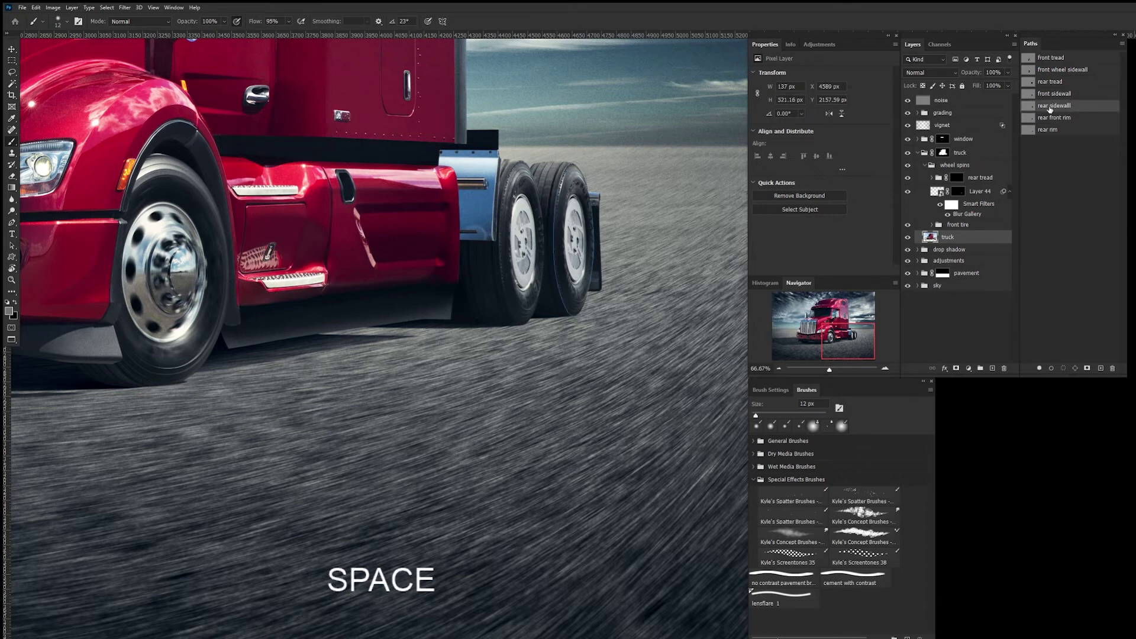
left_click(1055, 120)
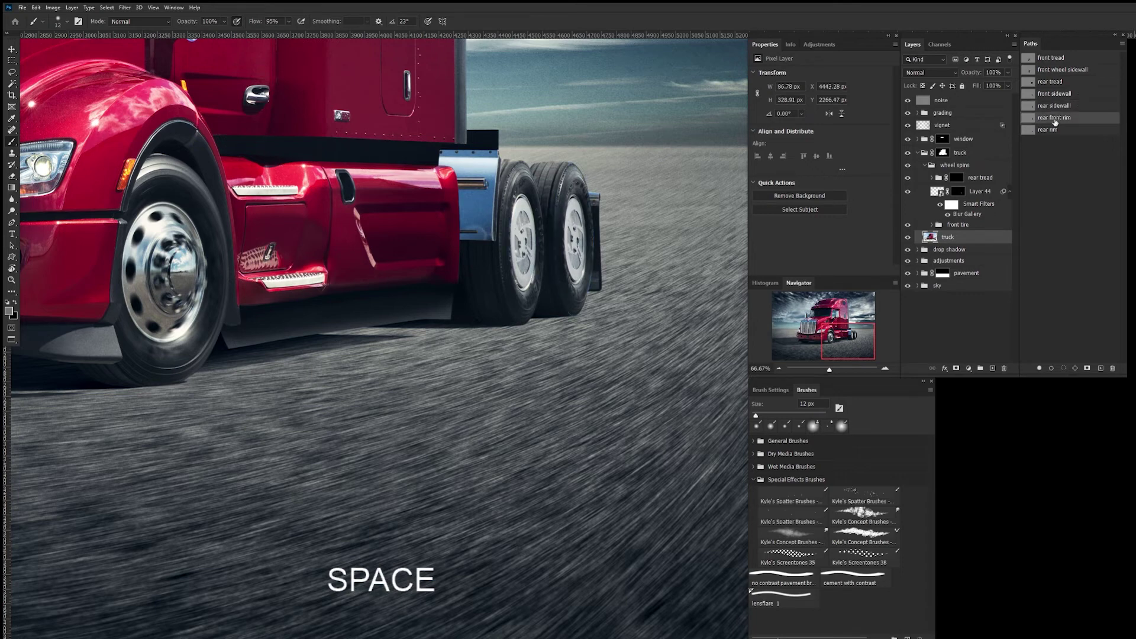
left_click(1058, 96)
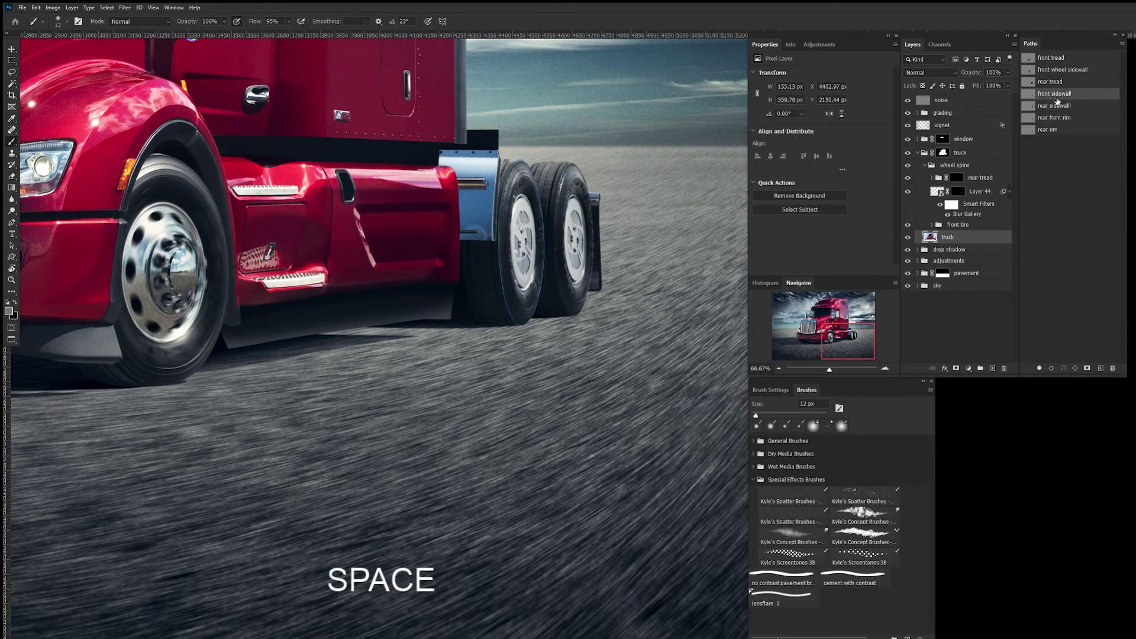
left_click(1063, 370)
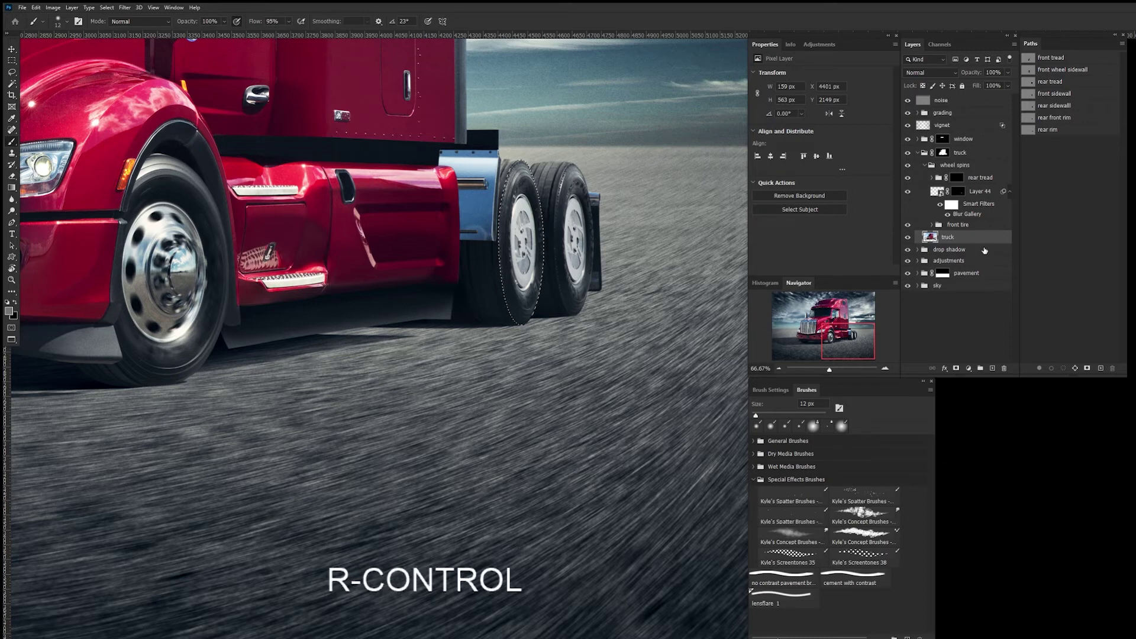
key("ctrl+j")
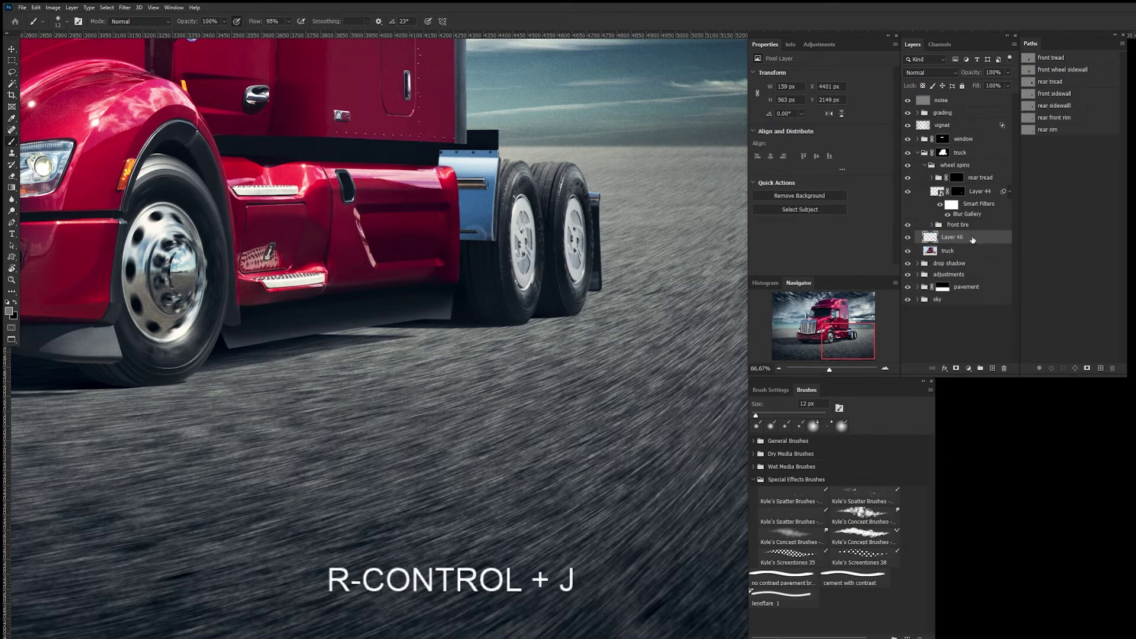
- Convert the copied sidewall layer to a smart object and start a Spin Blur on it with the preview off
right_click(982, 243)
left_click(1010, 357)
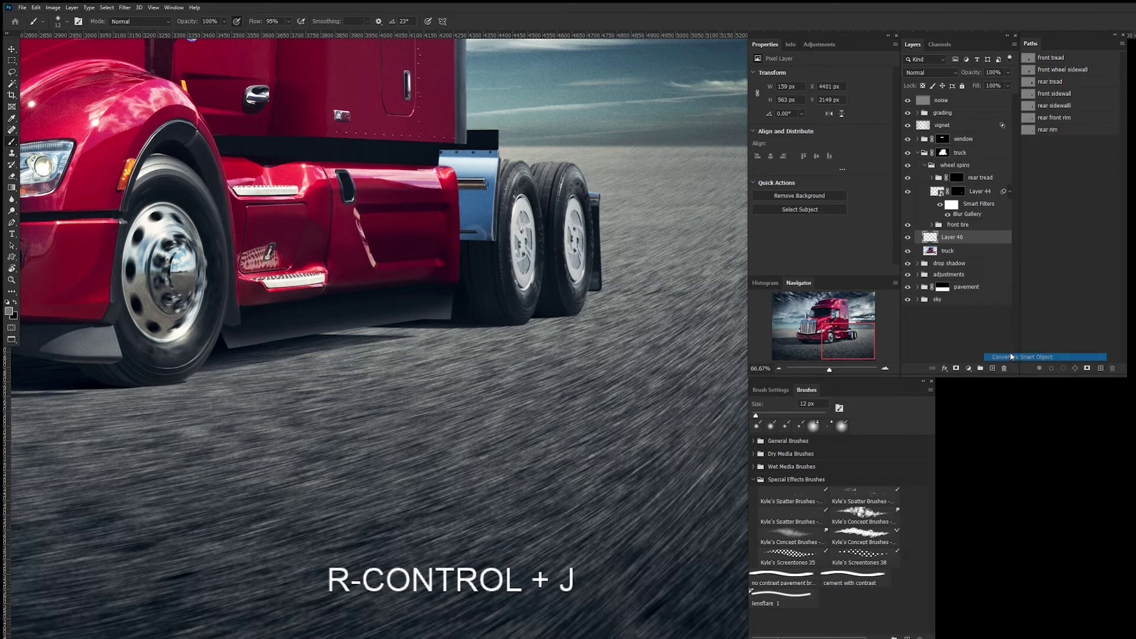
left_click(124, 8)
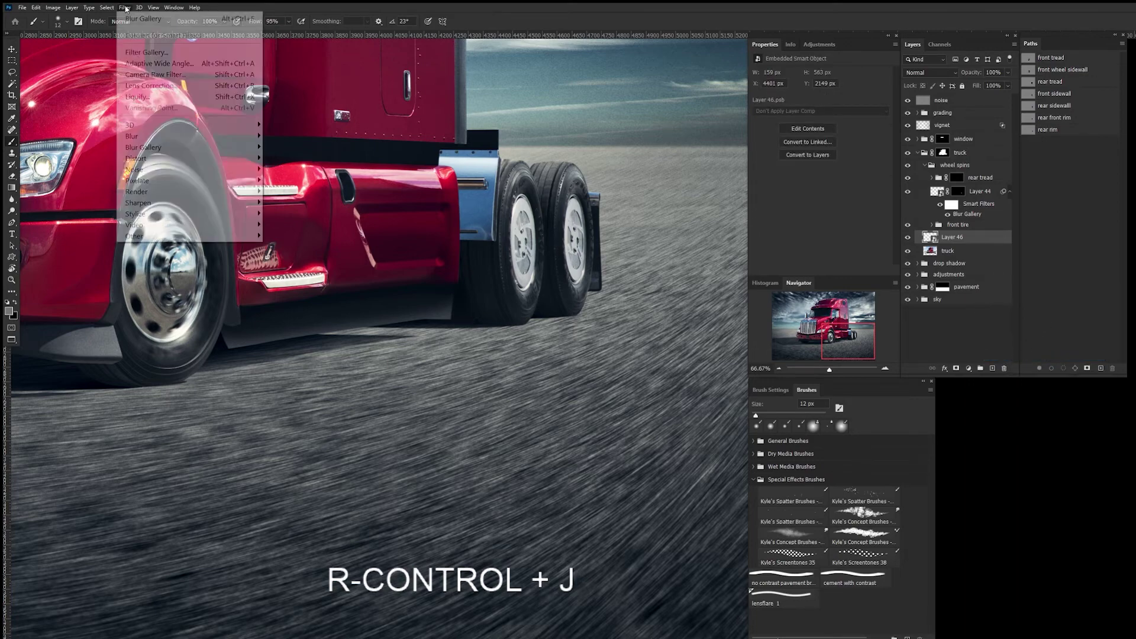
mouse_move(198, 151)
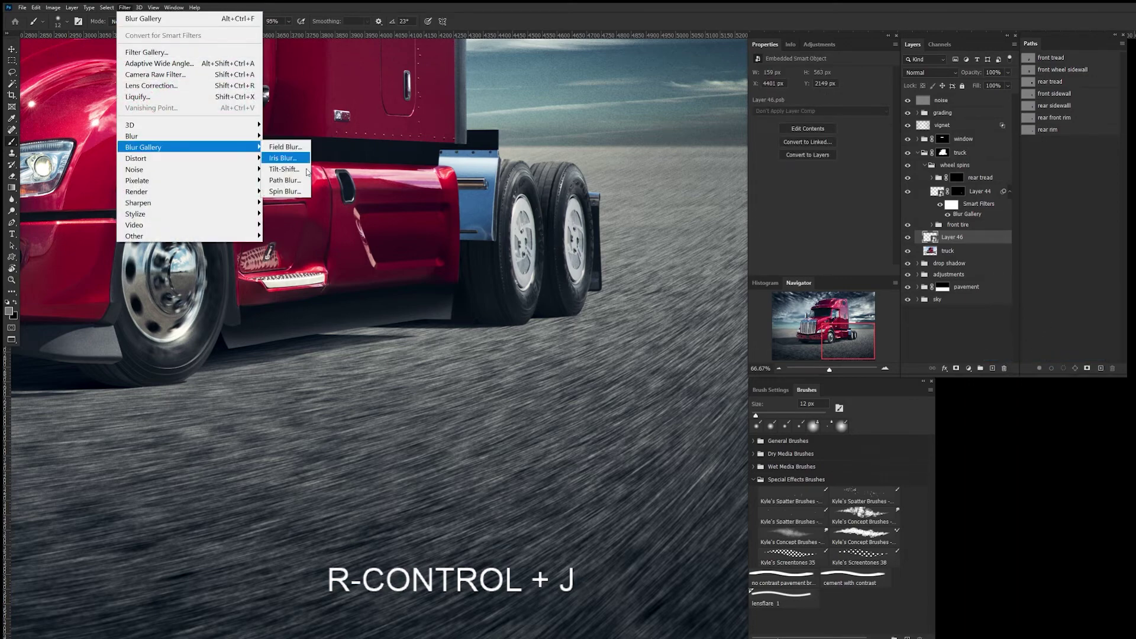
left_click(289, 192)
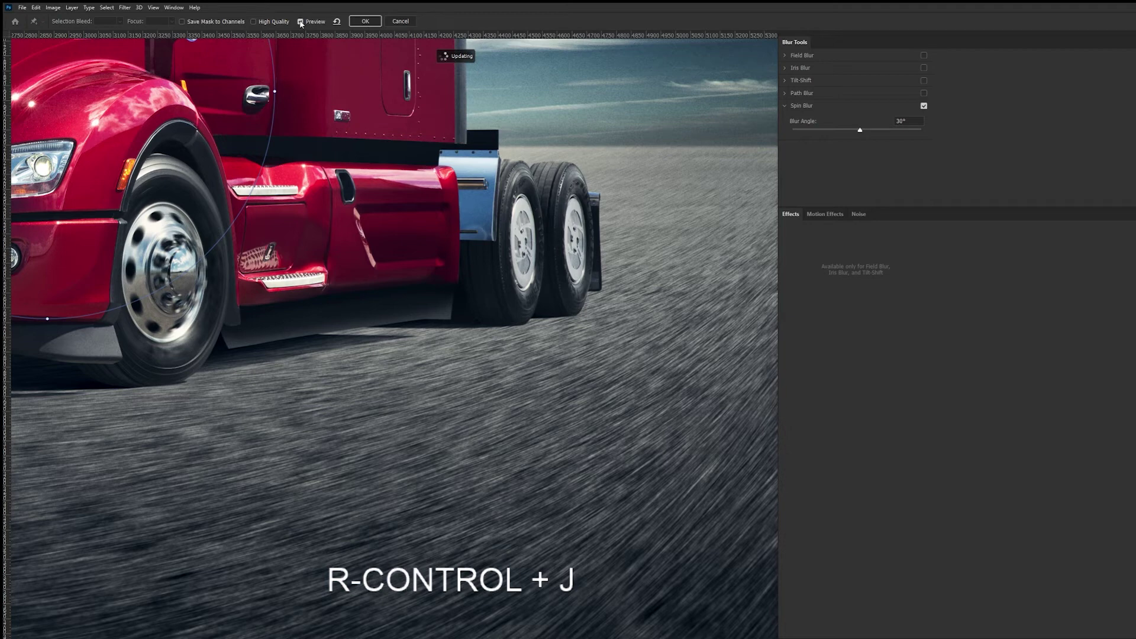
left_click(301, 22)
- Add a spin blur ring and centre it on the forward wheel of the rear pair
key("space")
left_click_drag(319, 212, 485, 345)
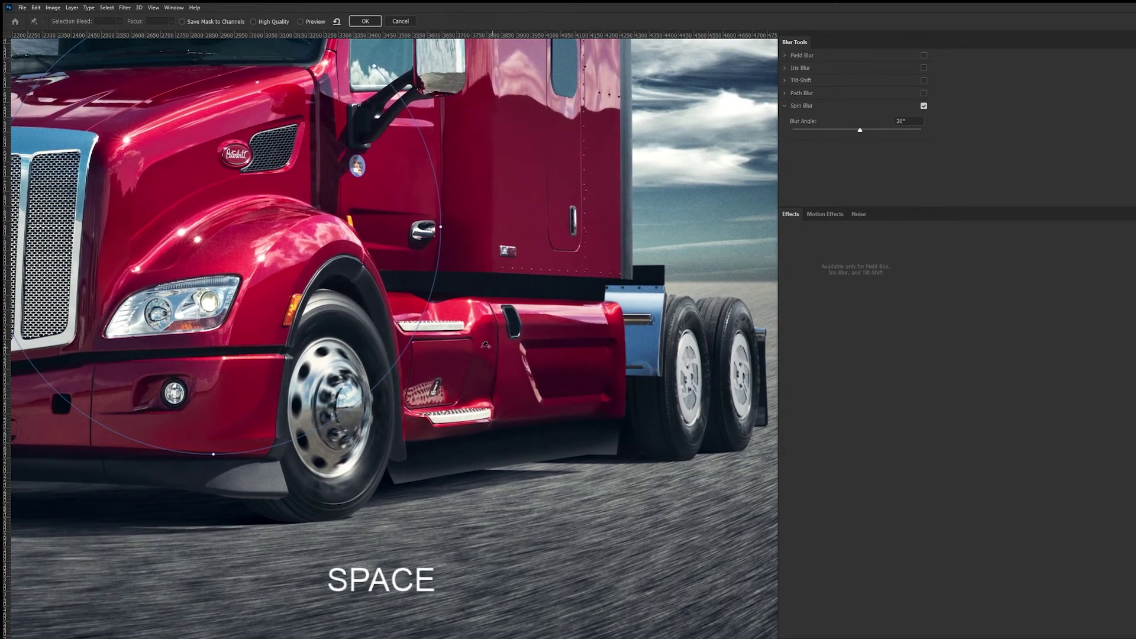
key("v")
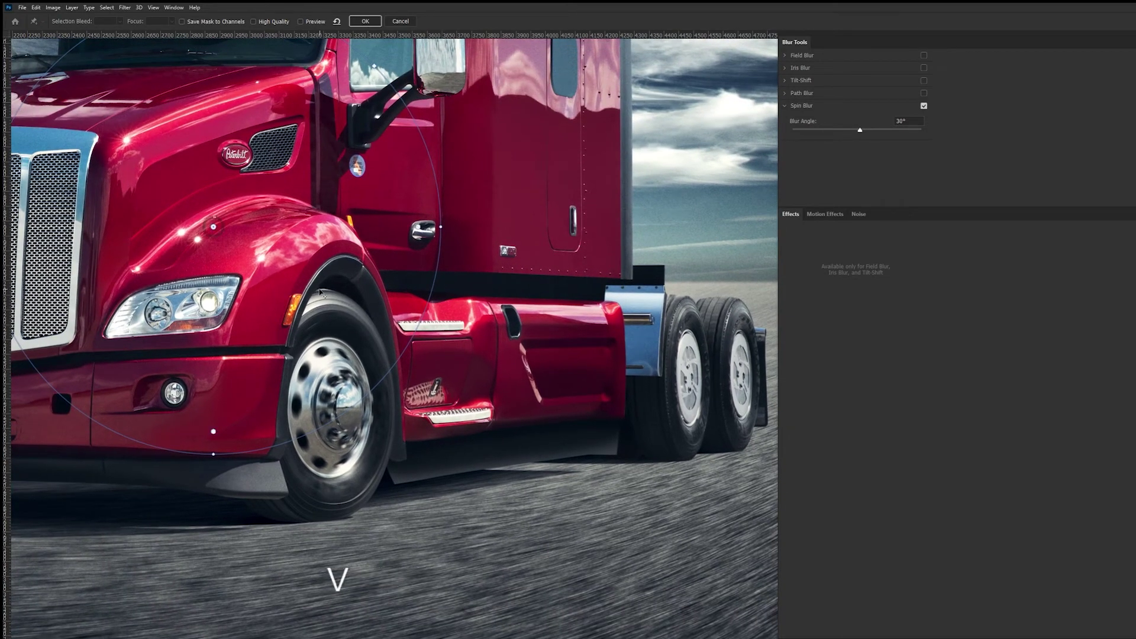
left_click(470, 320)
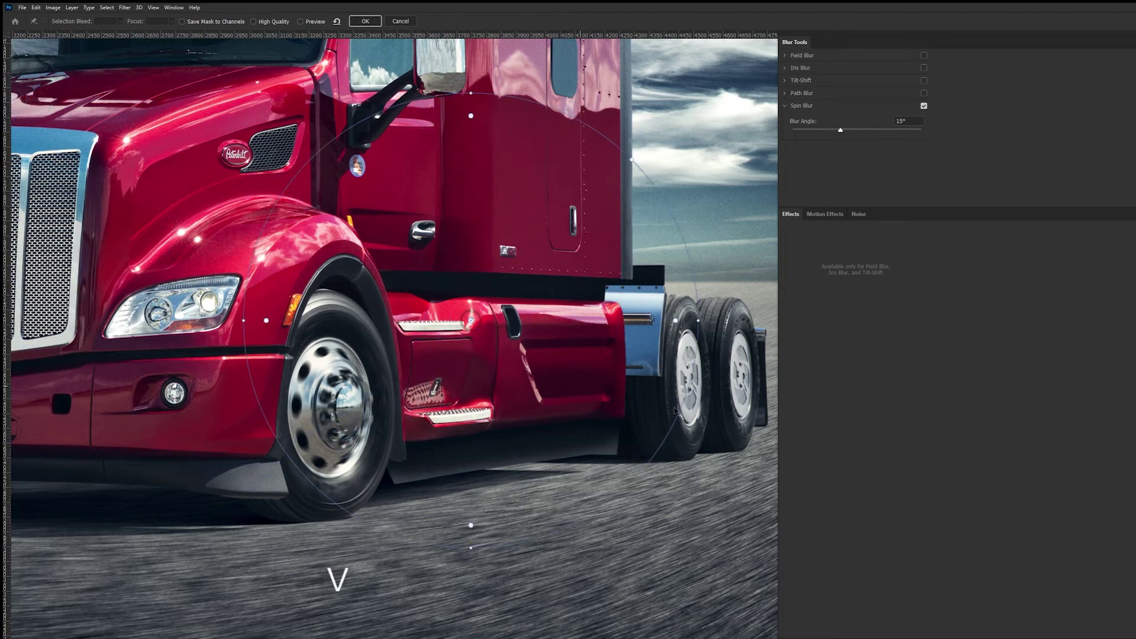
left_click_drag(470, 320, 623, 349)
key("space")
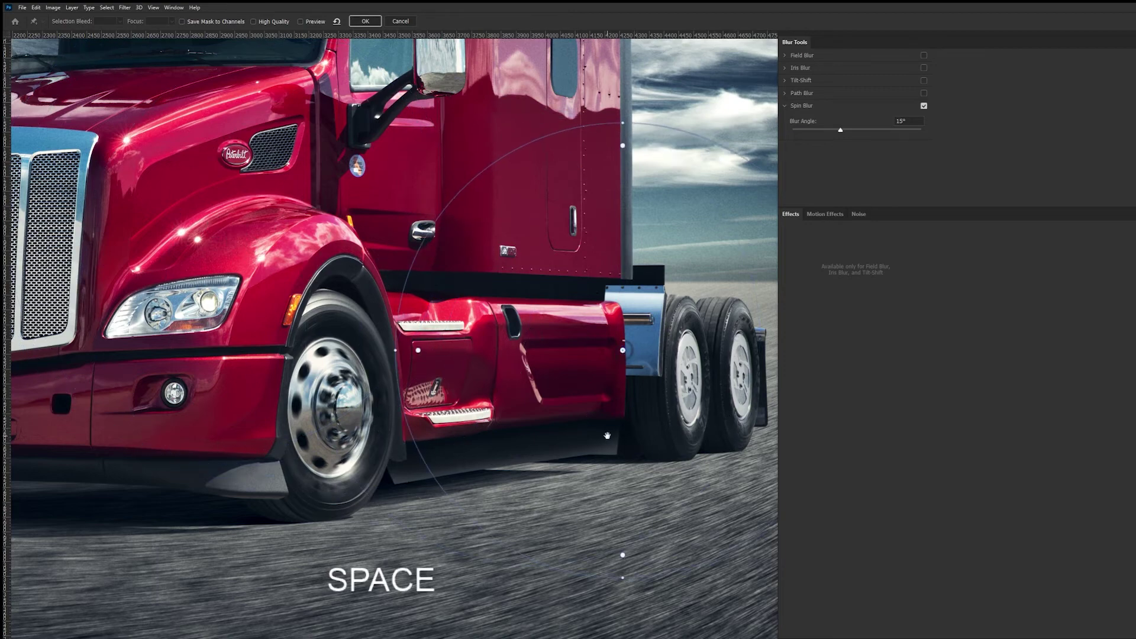
left_click_drag(608, 436, 329, 305)
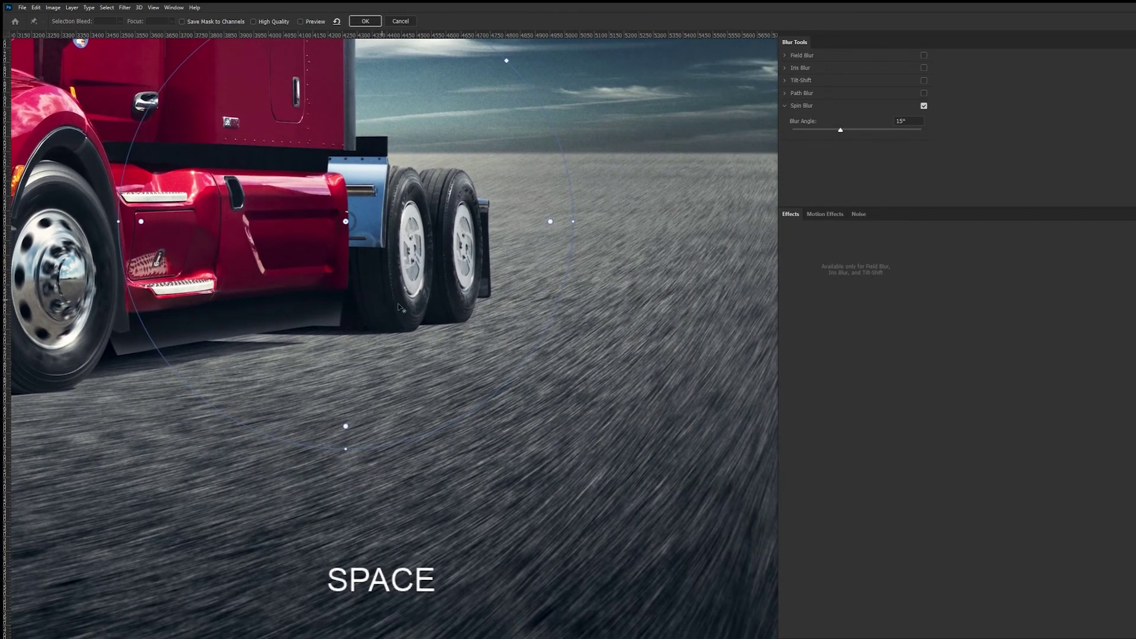
left_click_drag(346, 221, 423, 257)
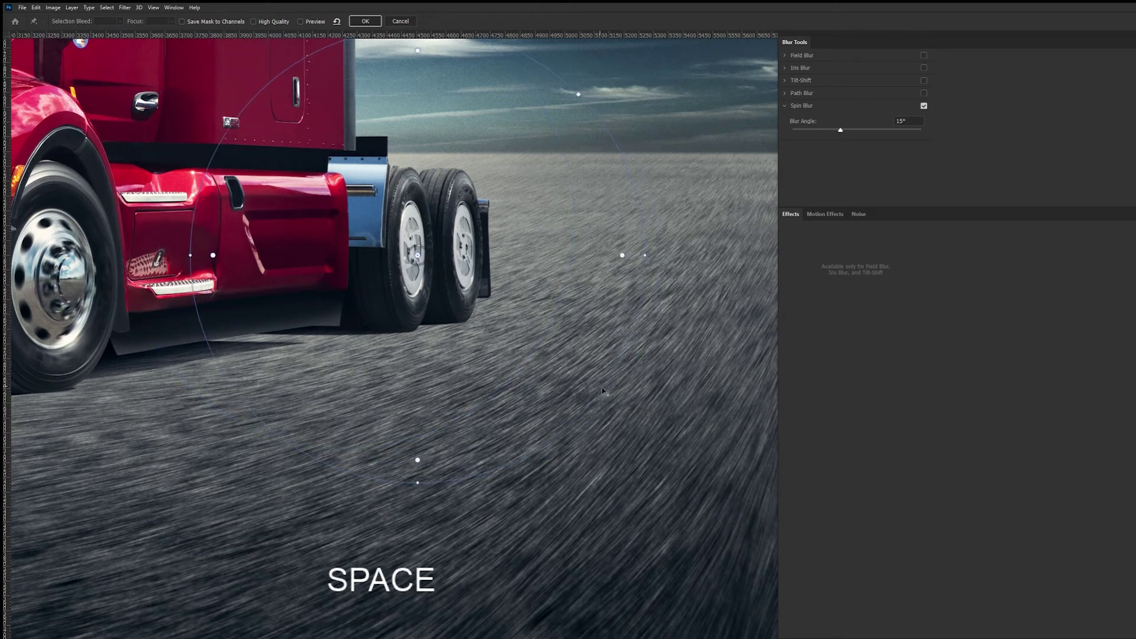
- Shrink and narrow the spin blur ring into a slightly tilted ellipse matching the forward rear tire's perspective
left_click_drag(600, 388, 510, 253)
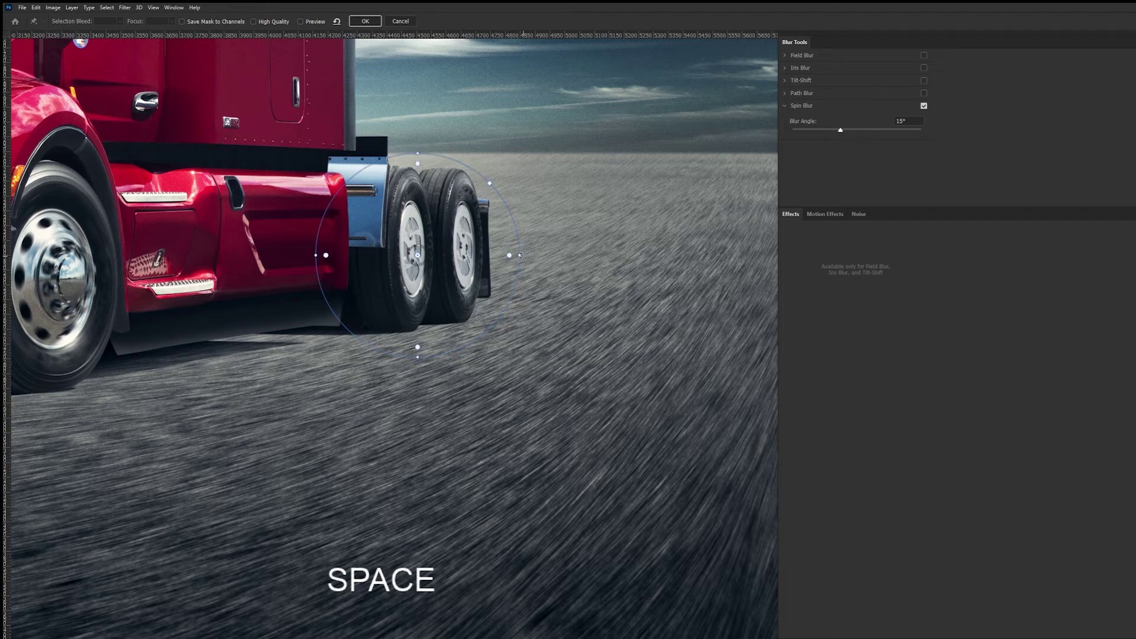
left_click_drag(520, 255, 430, 277)
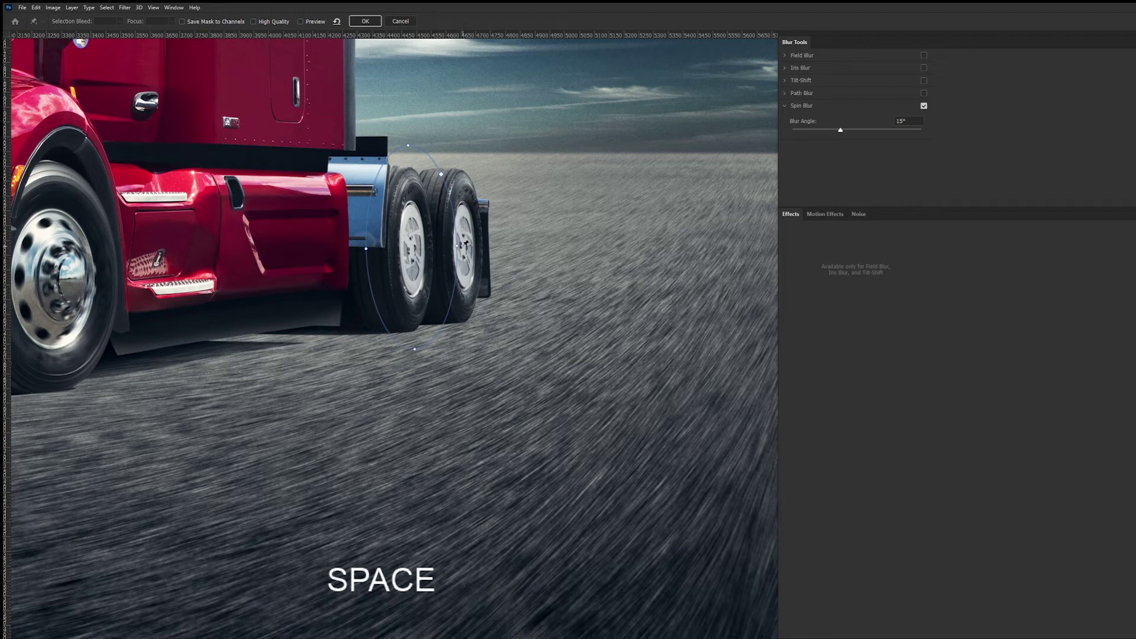
left_click_drag(453, 245, 454, 248)
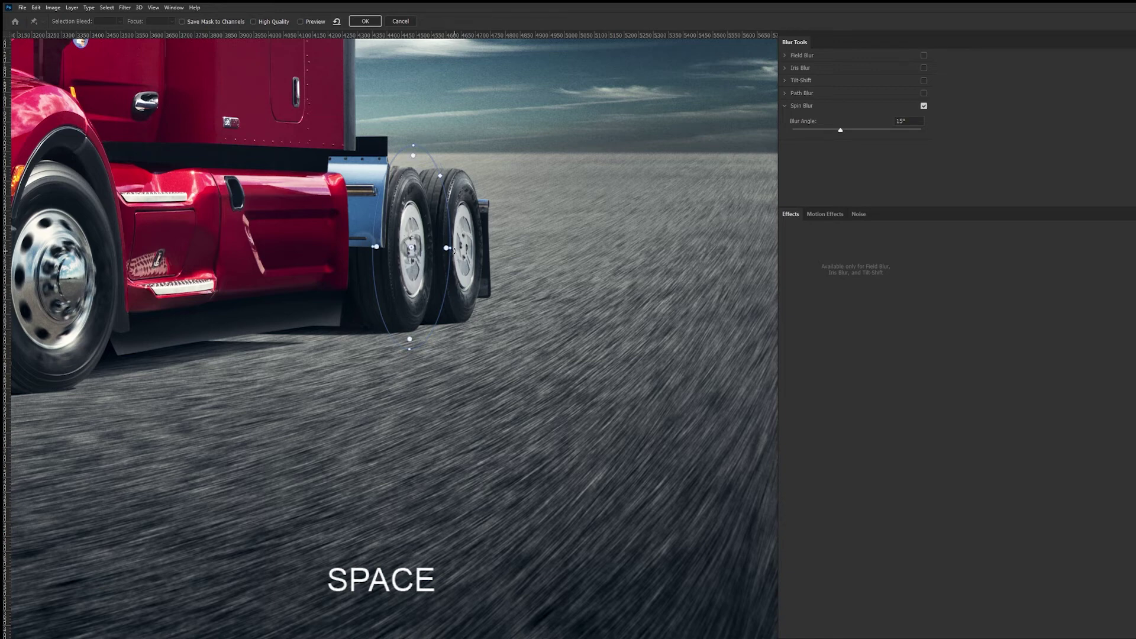
left_click_drag(447, 248, 451, 248)
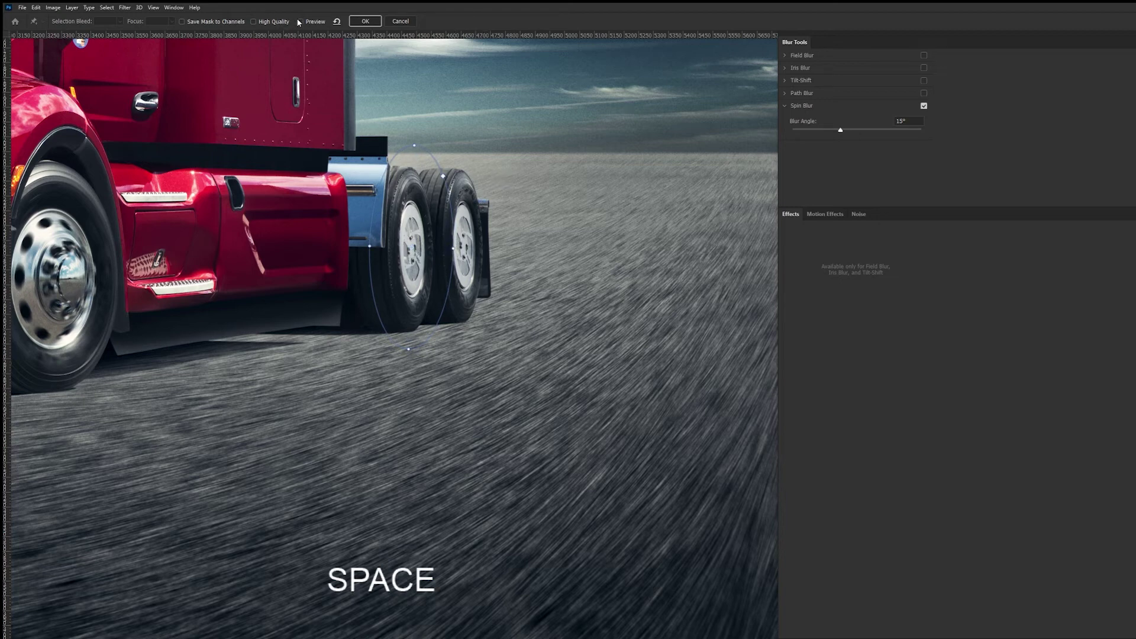
- Preview the blur, fine-tune its centre on the wheel hub, set the blur angle to about 11° and apply it
key("p")
key("alt")
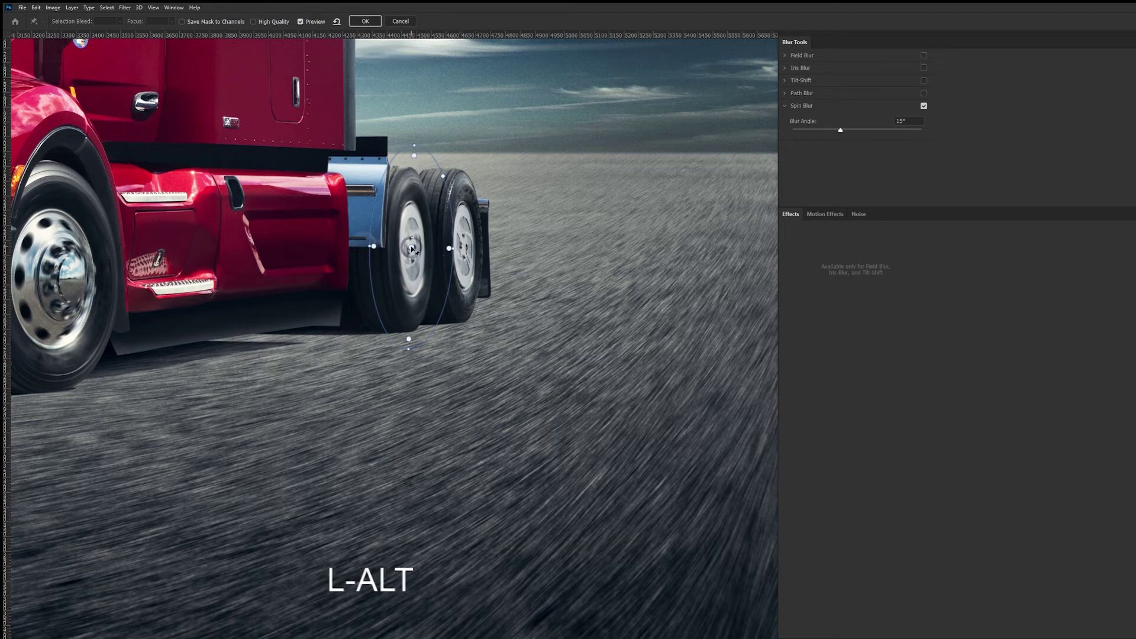
left_click_drag(412, 249, 414, 248)
left_click_drag(841, 132, 834, 134)
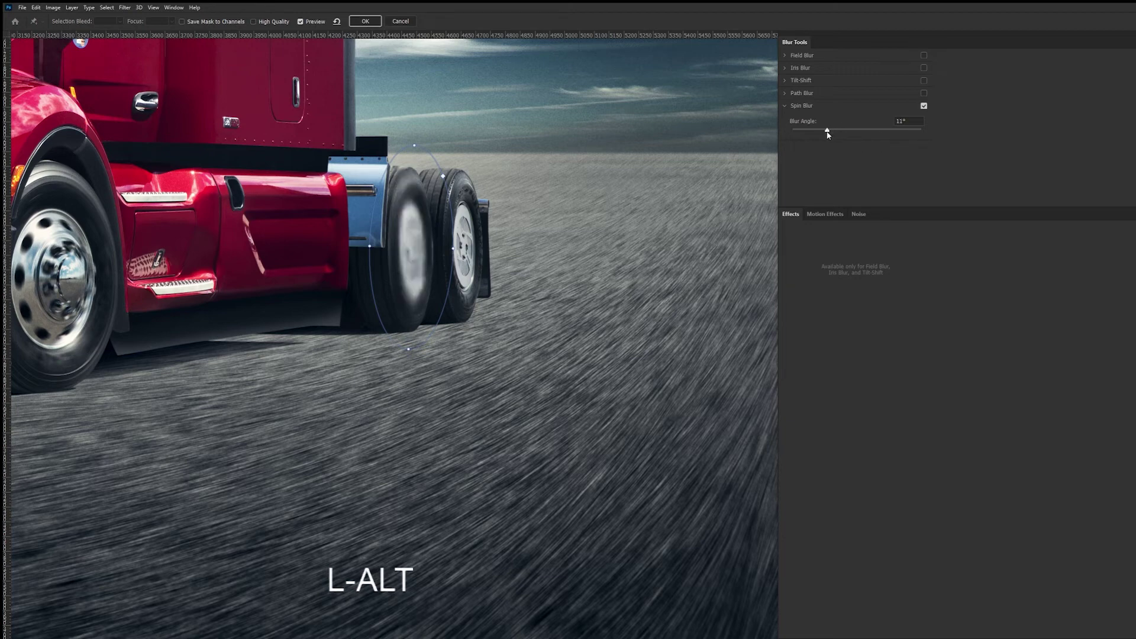
left_click_drag(827, 134, 828, 136)
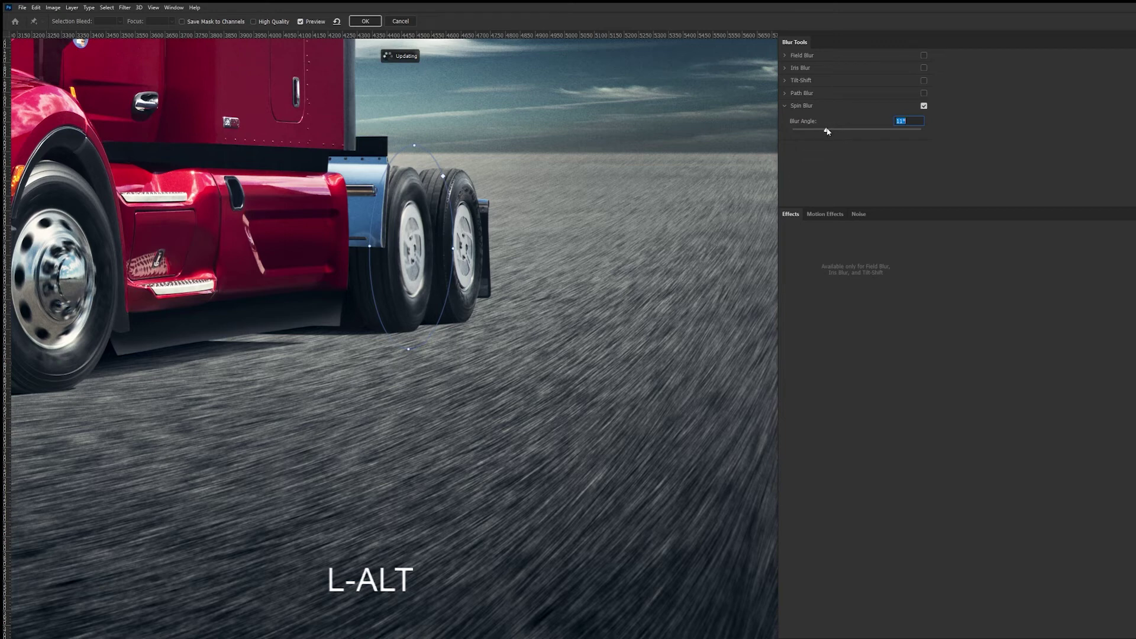
left_click_drag(827, 132, 825, 134)
left_click(358, 22)
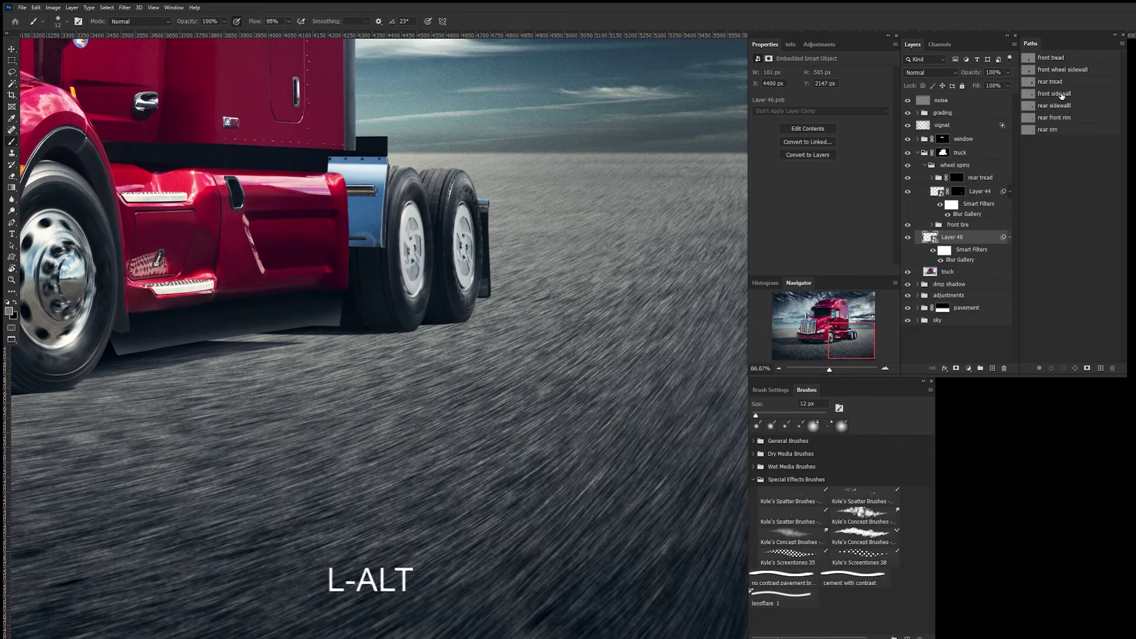
- Mask the blurred sidewall layer with the front sidewall path and move it above the rear tread group inside wheel spins
left_click(1063, 96)
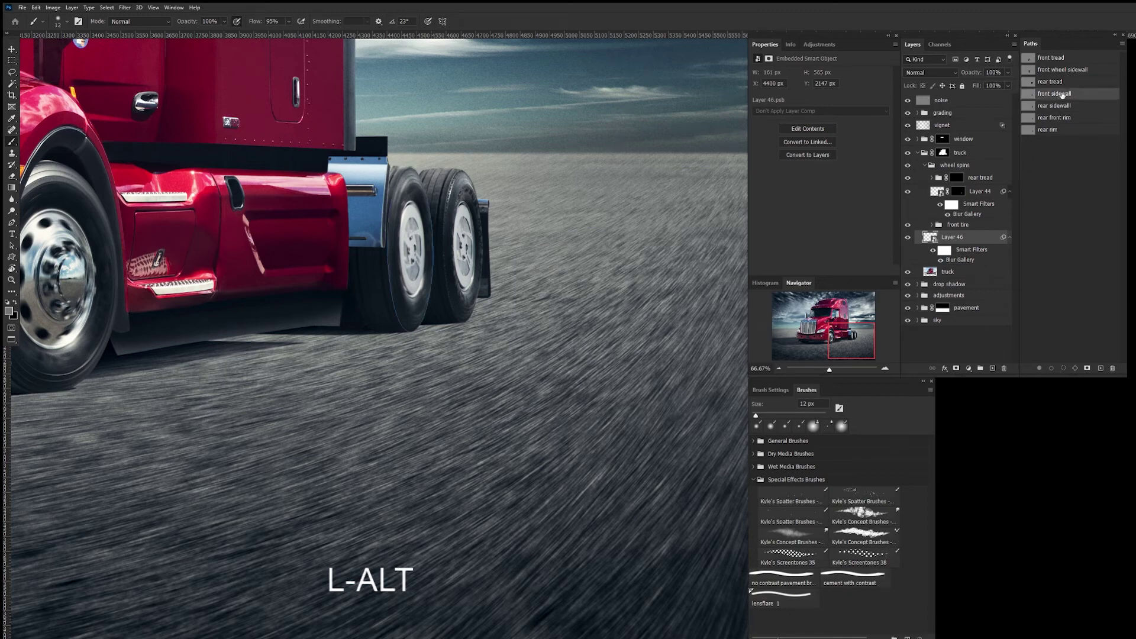
left_click(1064, 368)
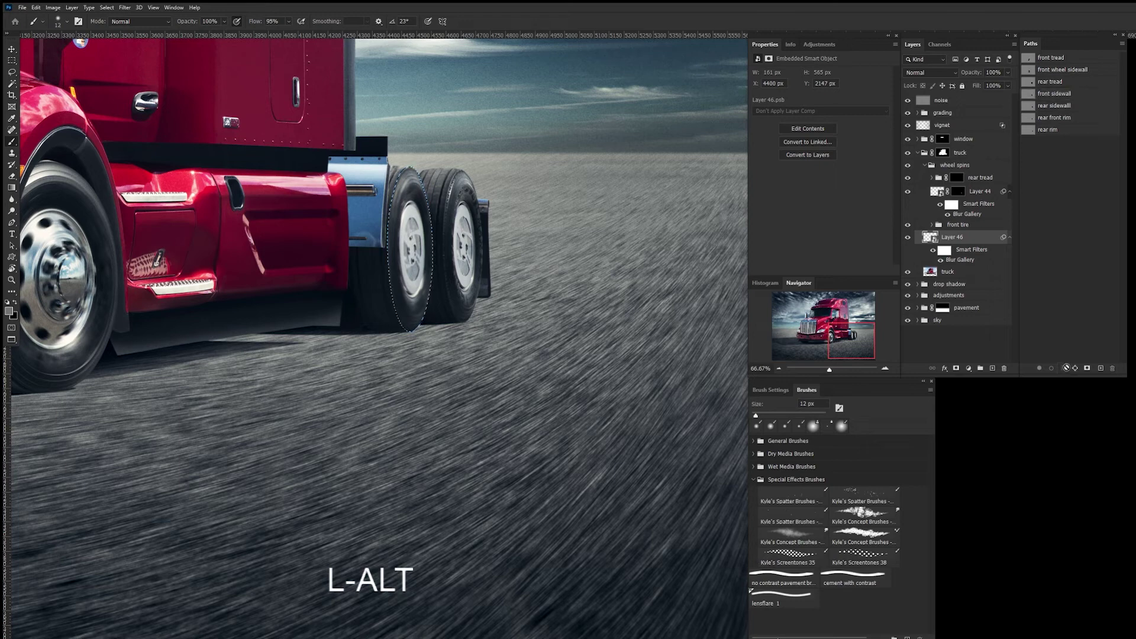
left_click(955, 368, "alt")
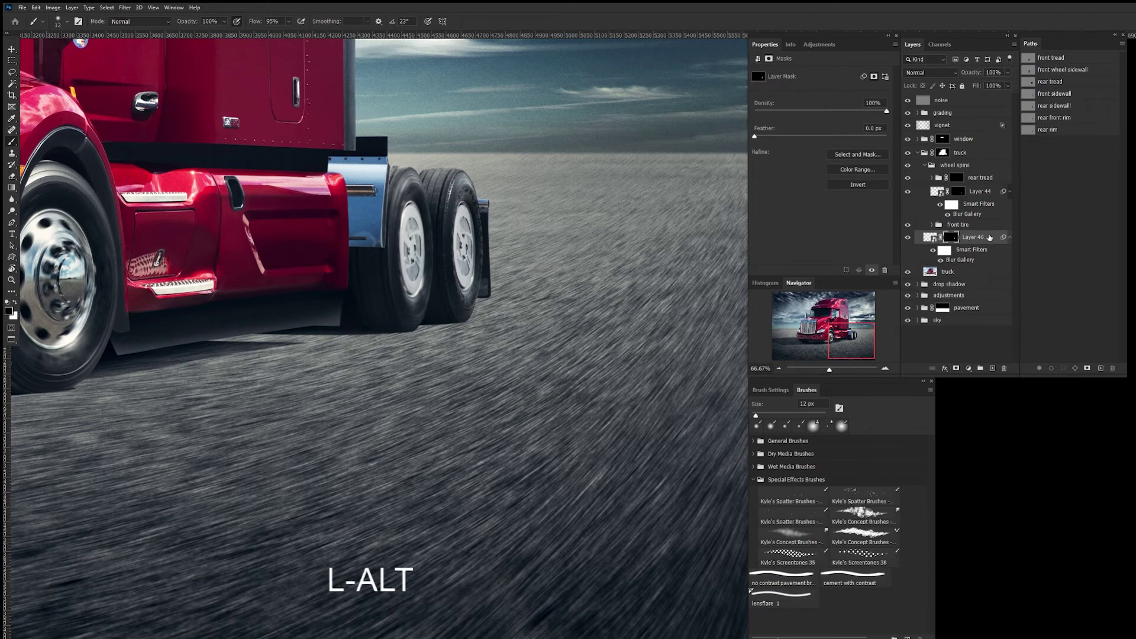
left_click_drag(989, 238, 982, 171)
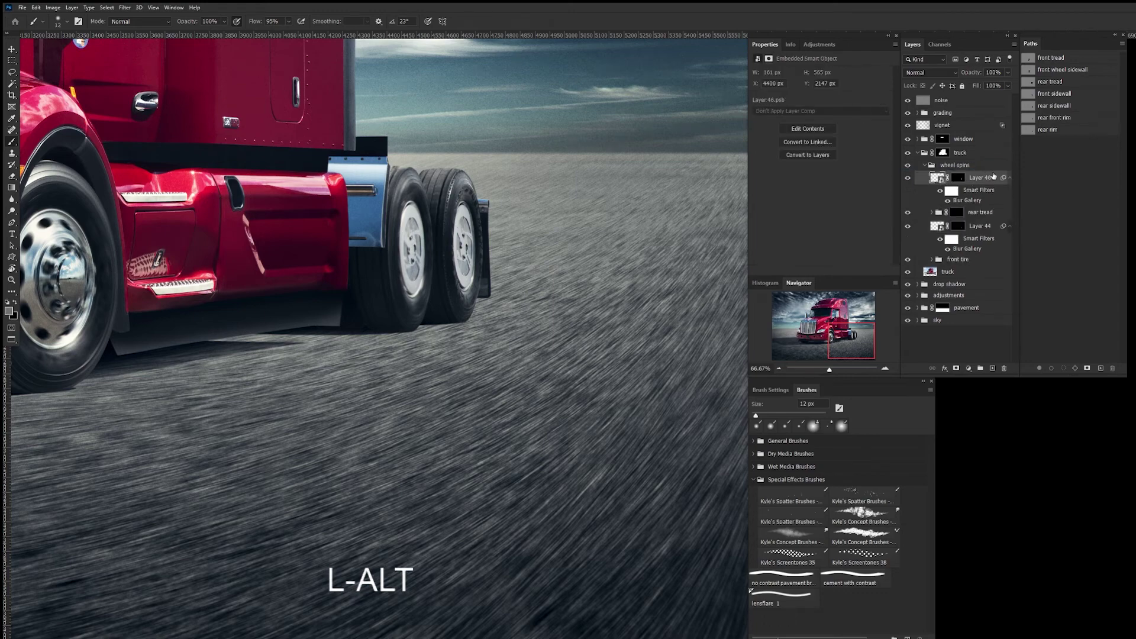
left_click(927, 166)
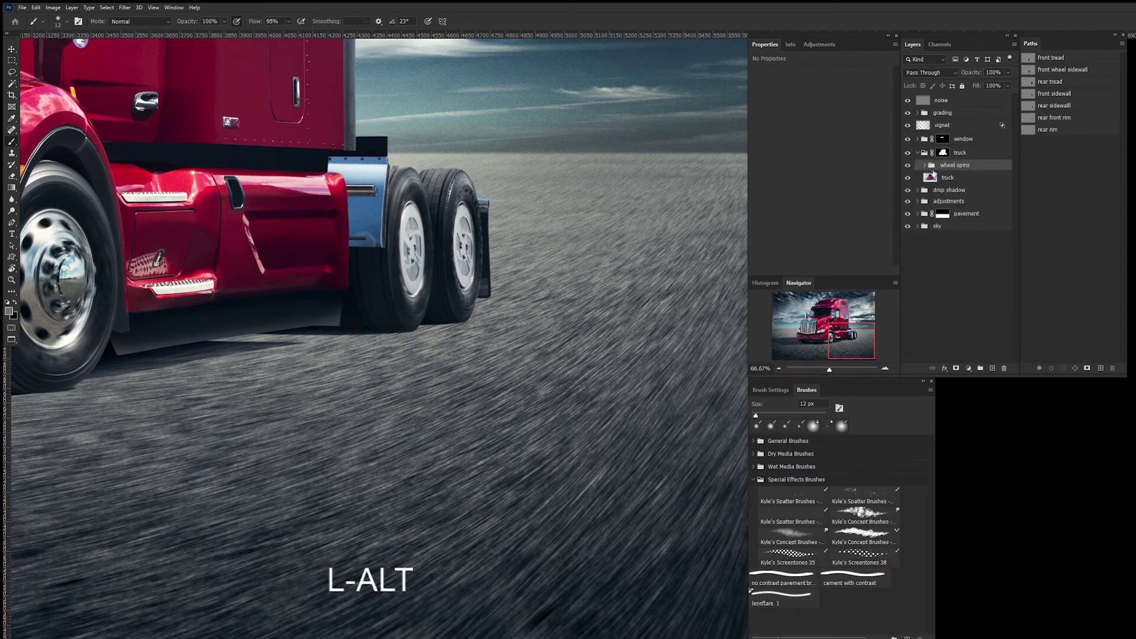
- Hide the wheel spins group, copy the rear front rim path area from the truck layer to a new layer and make it a smart object
left_click(908, 165)
left_click(908, 165)
left_click(956, 179)
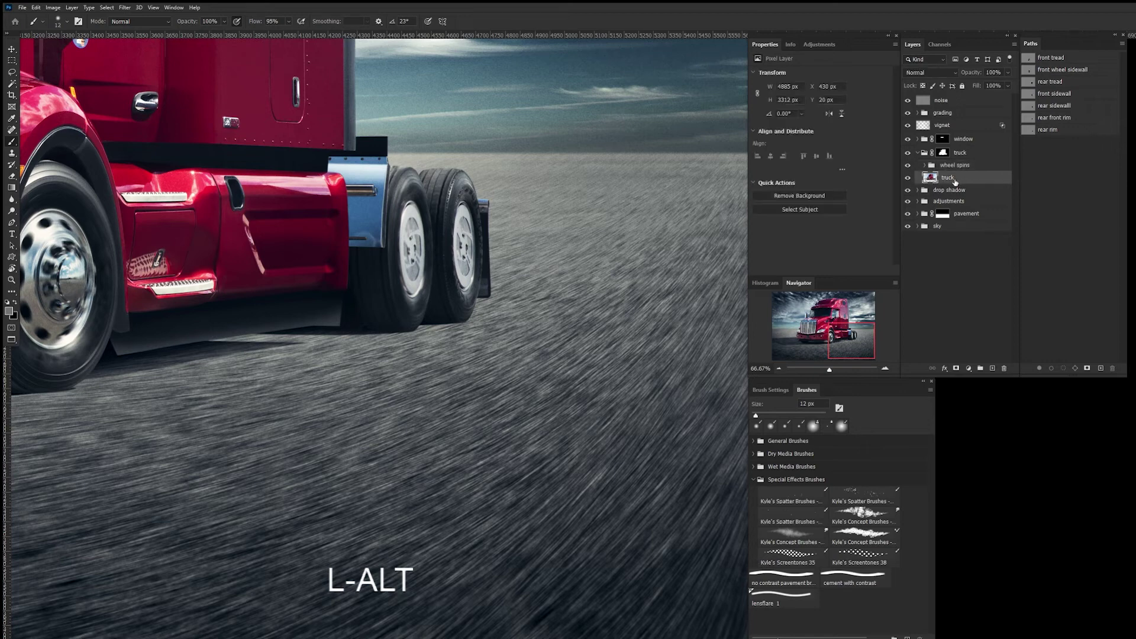
left_click(908, 165)
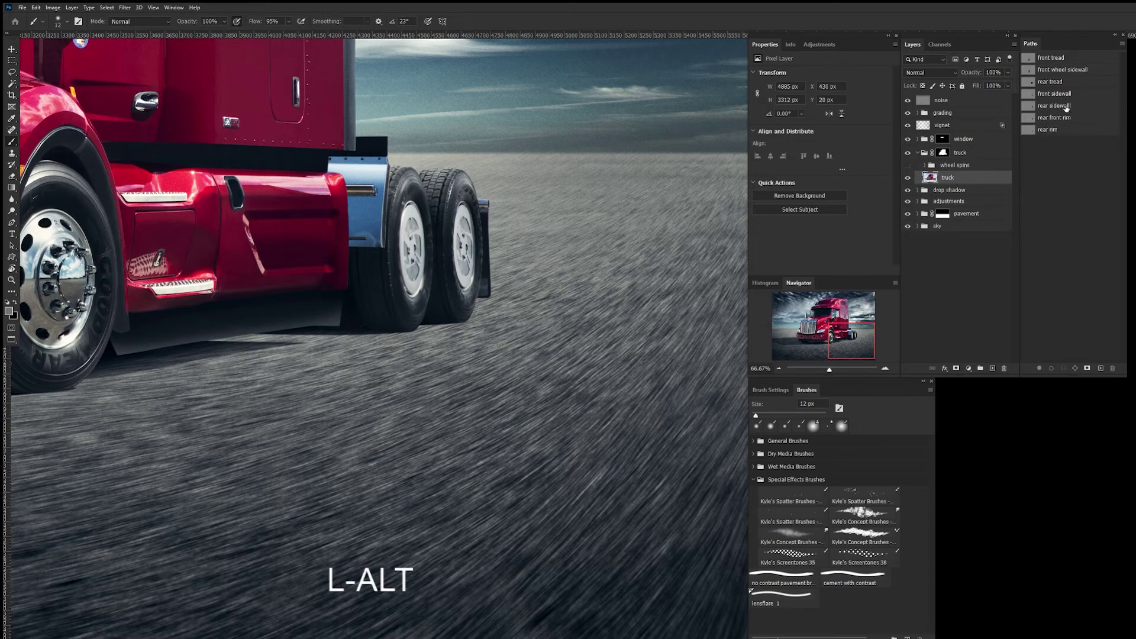
left_click(1051, 118)
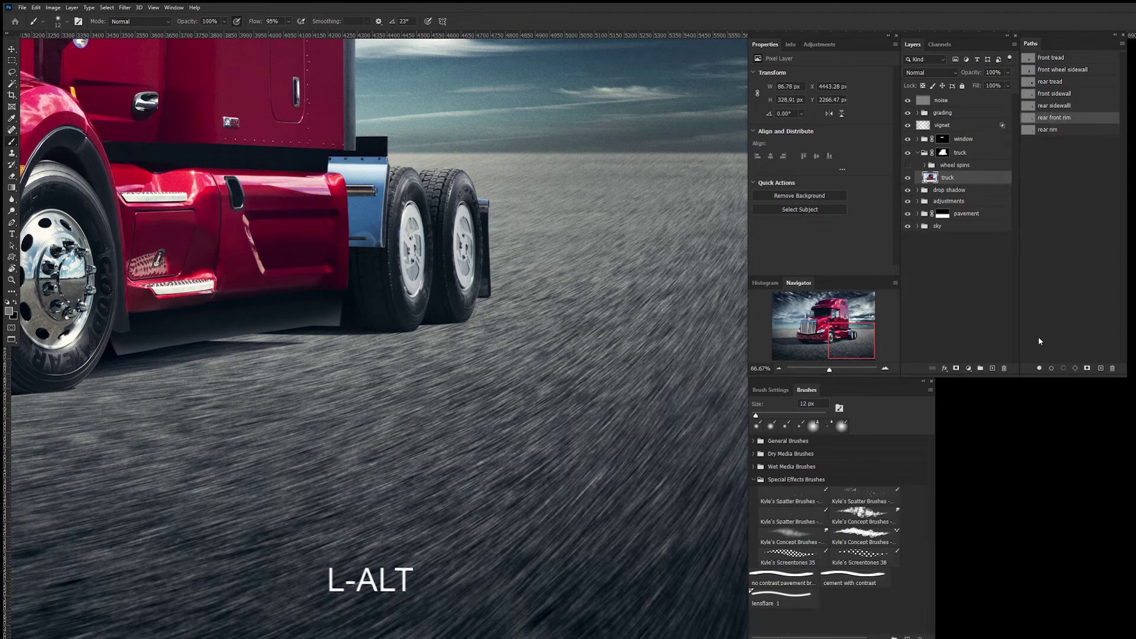
left_click(1064, 369)
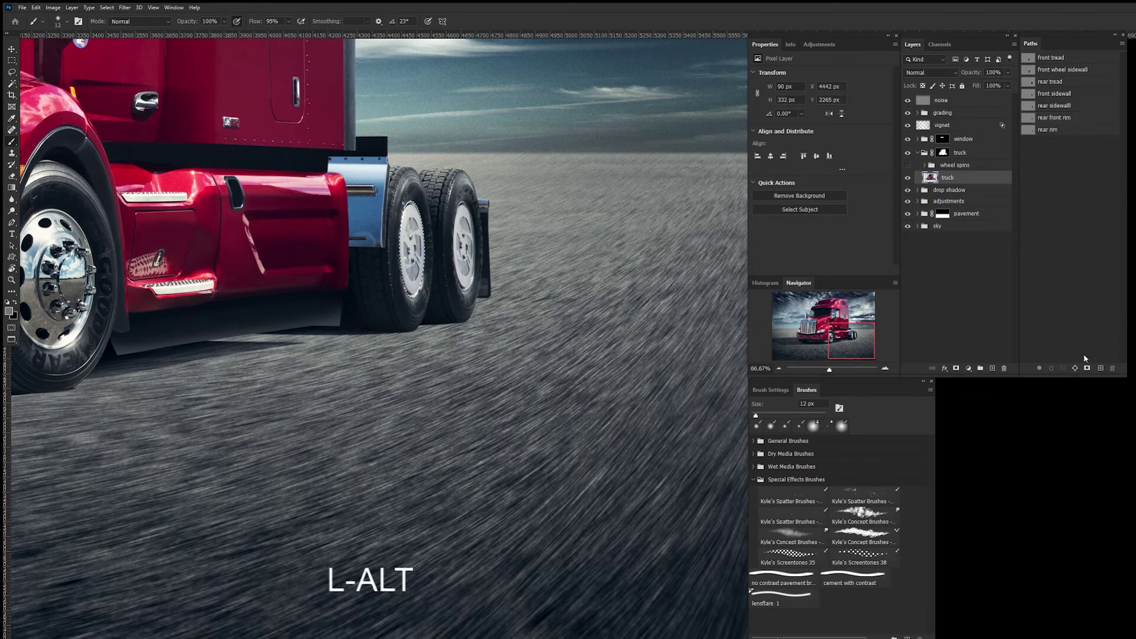
key("ctrl")
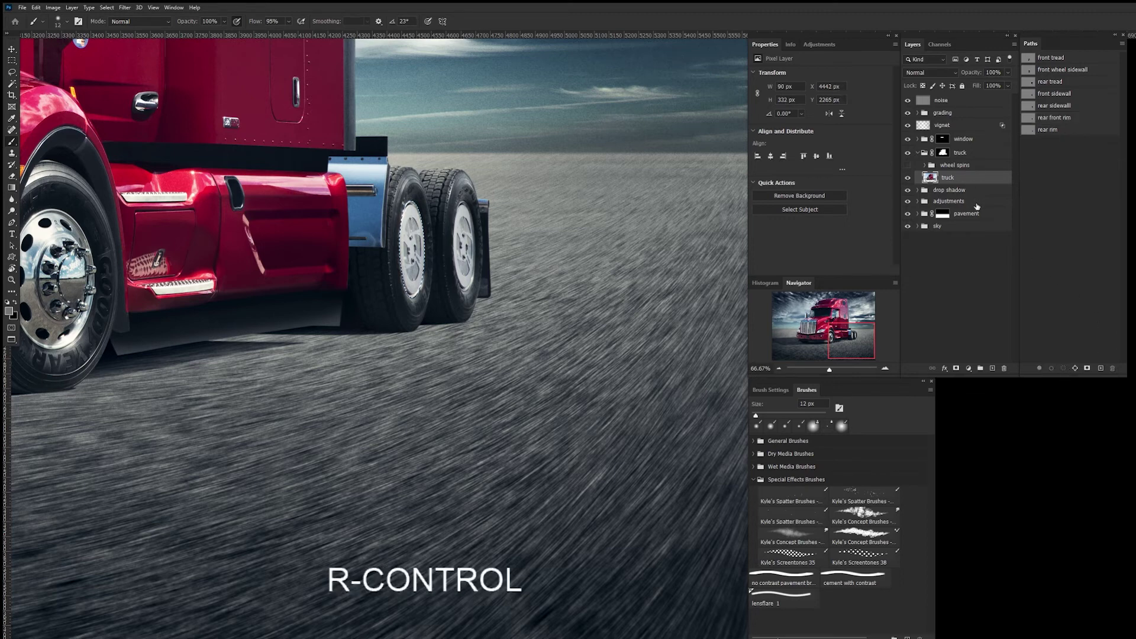
key("ctrl+j")
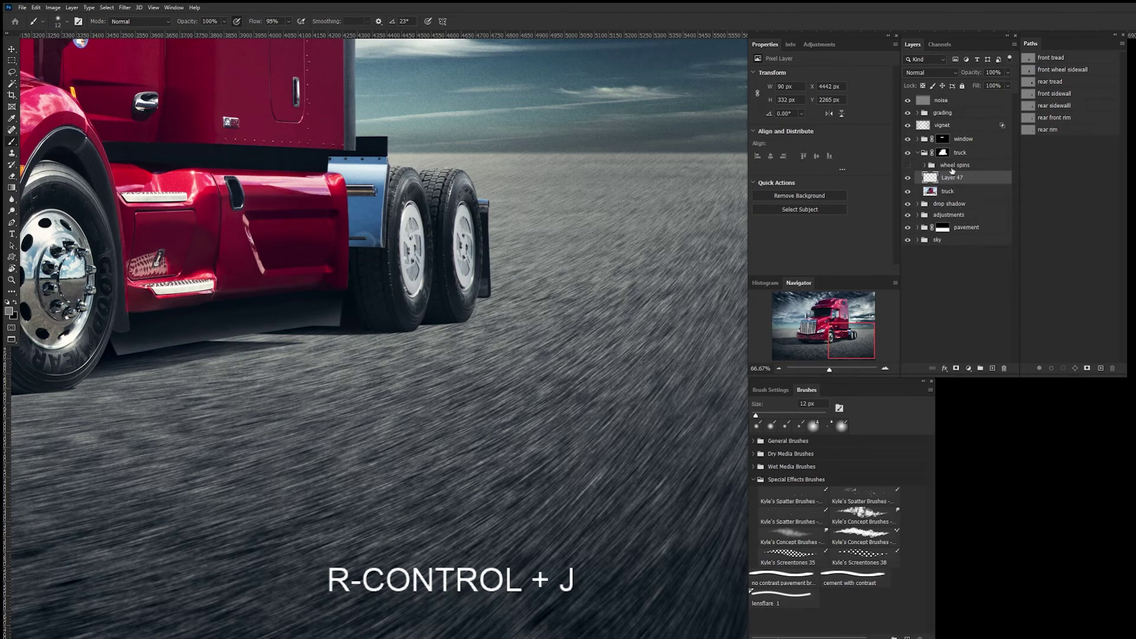
right_click(969, 177)
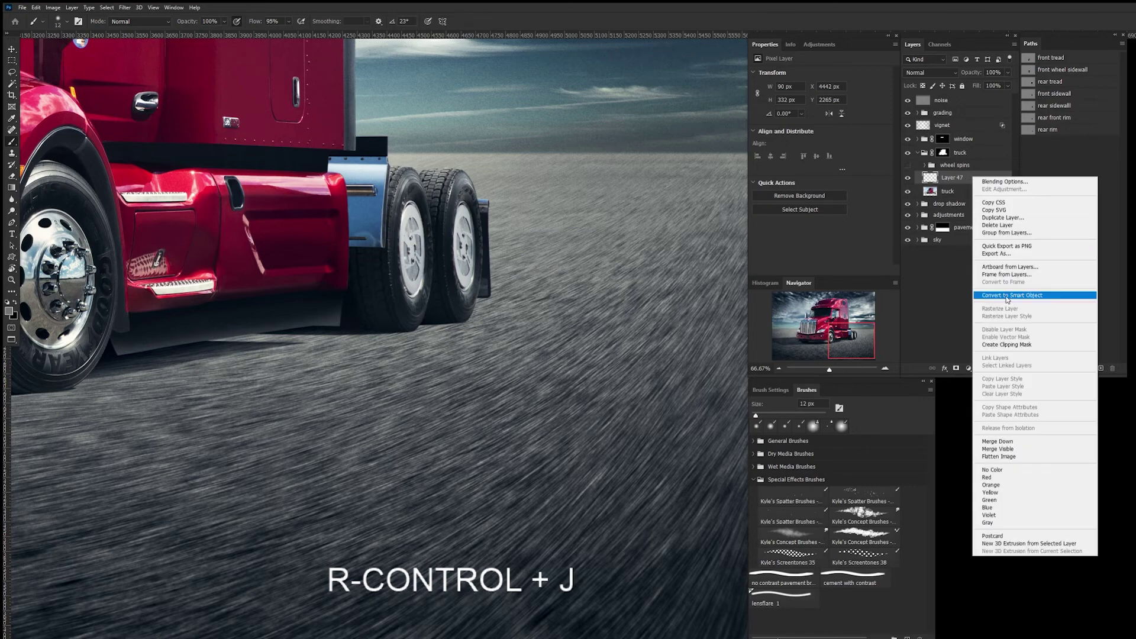
left_click(1004, 298)
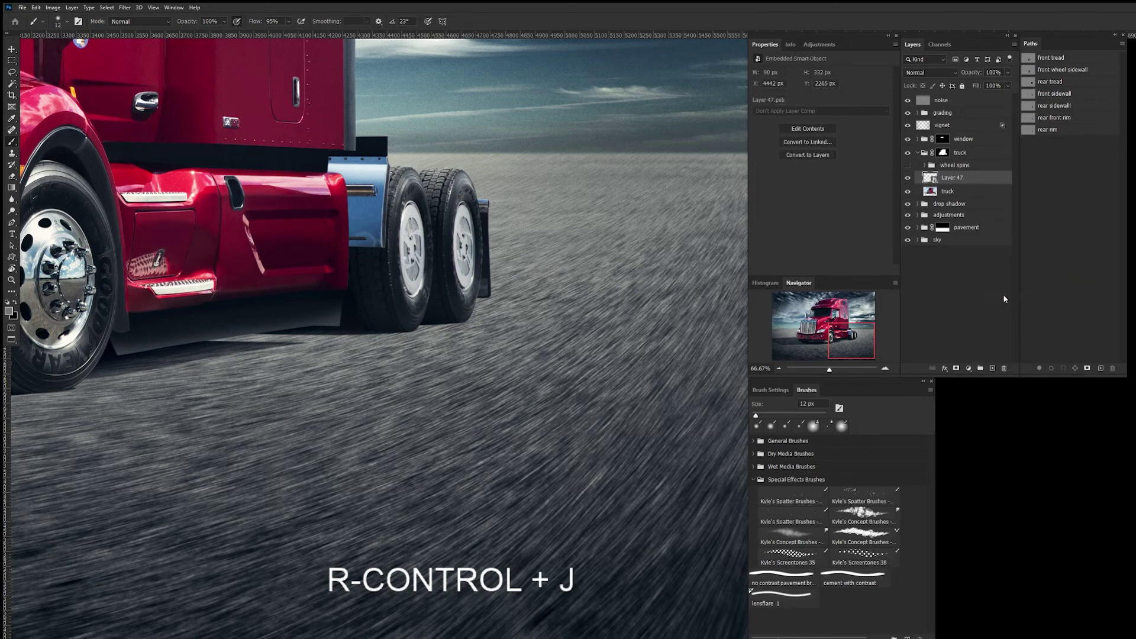
- Add a Spin Blur to the copied rim with the preview off and centre its ring on the forward rear wheel's hub
left_click(125, 8)
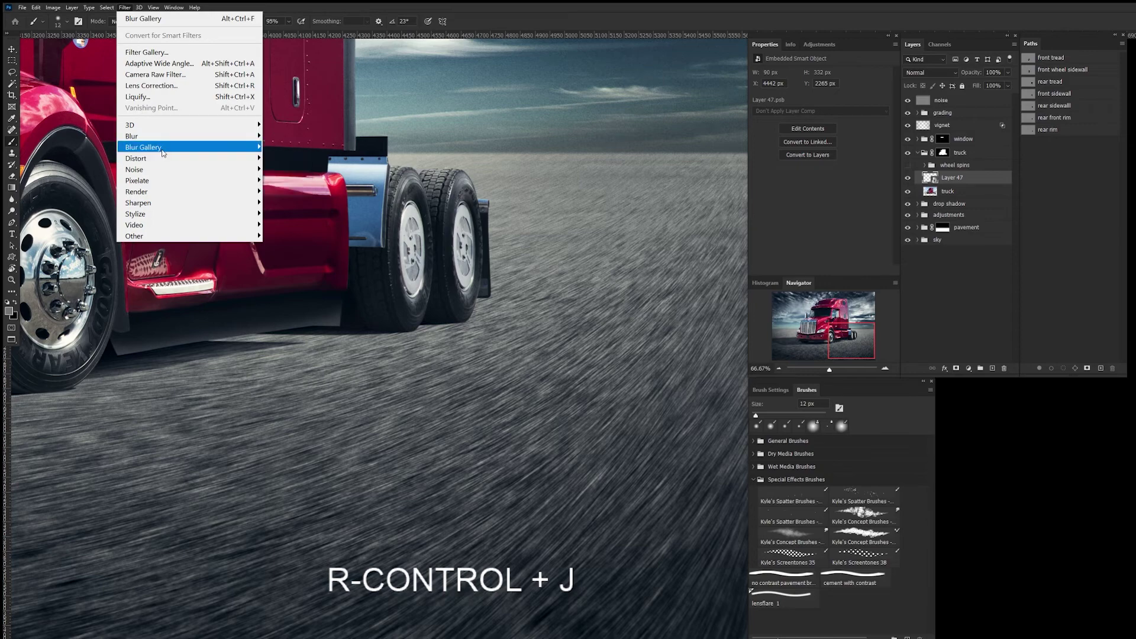
left_click(294, 194)
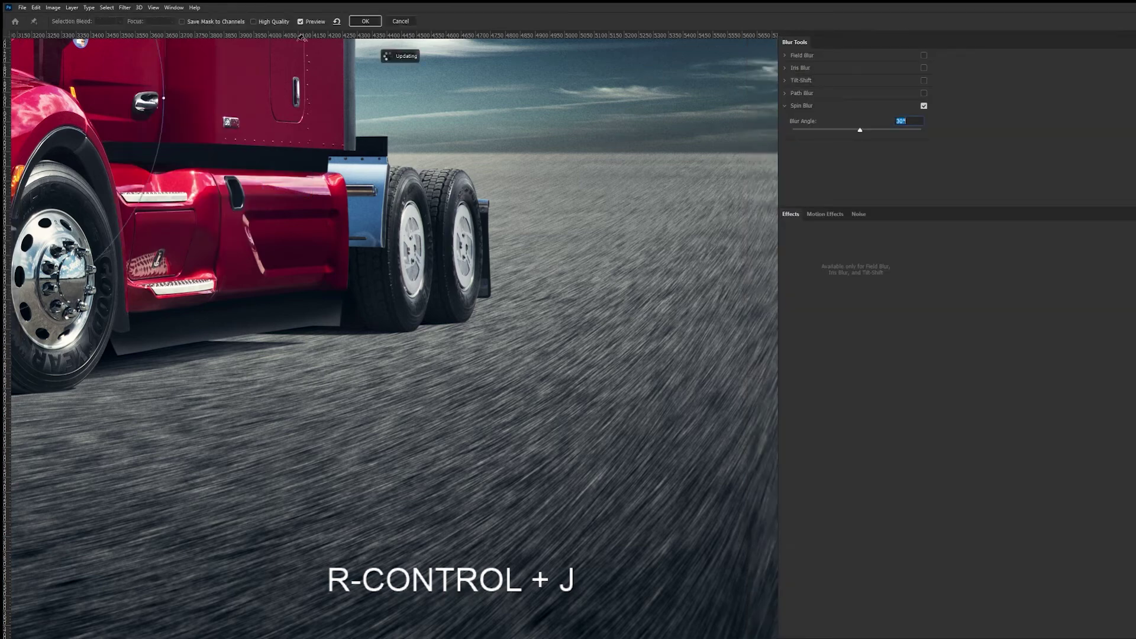
left_click(301, 21)
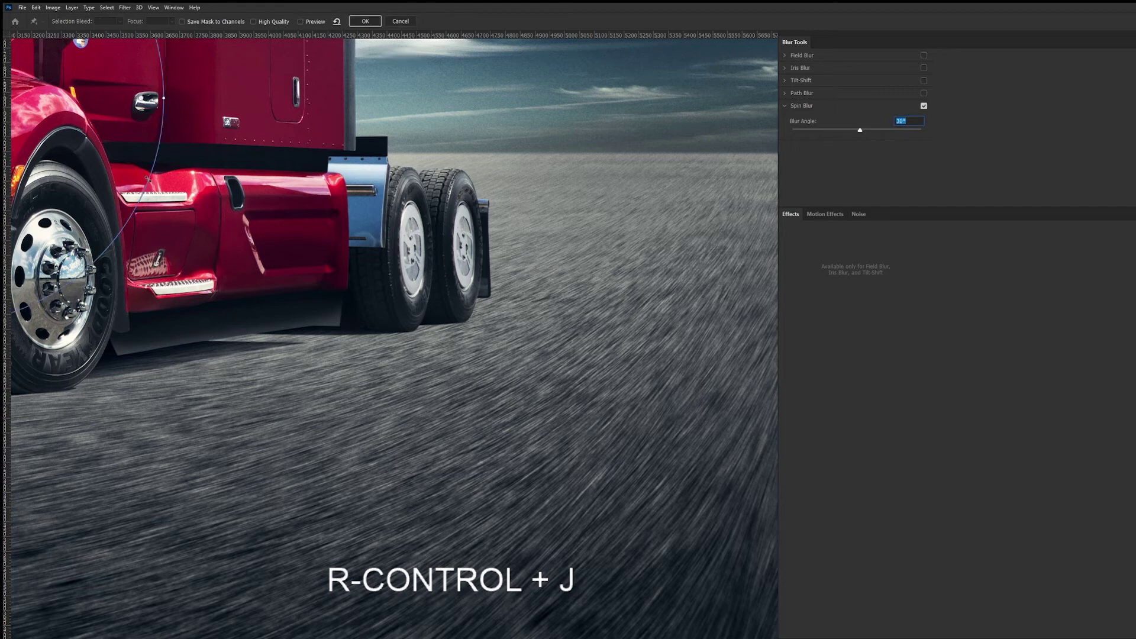
left_click(175, 217)
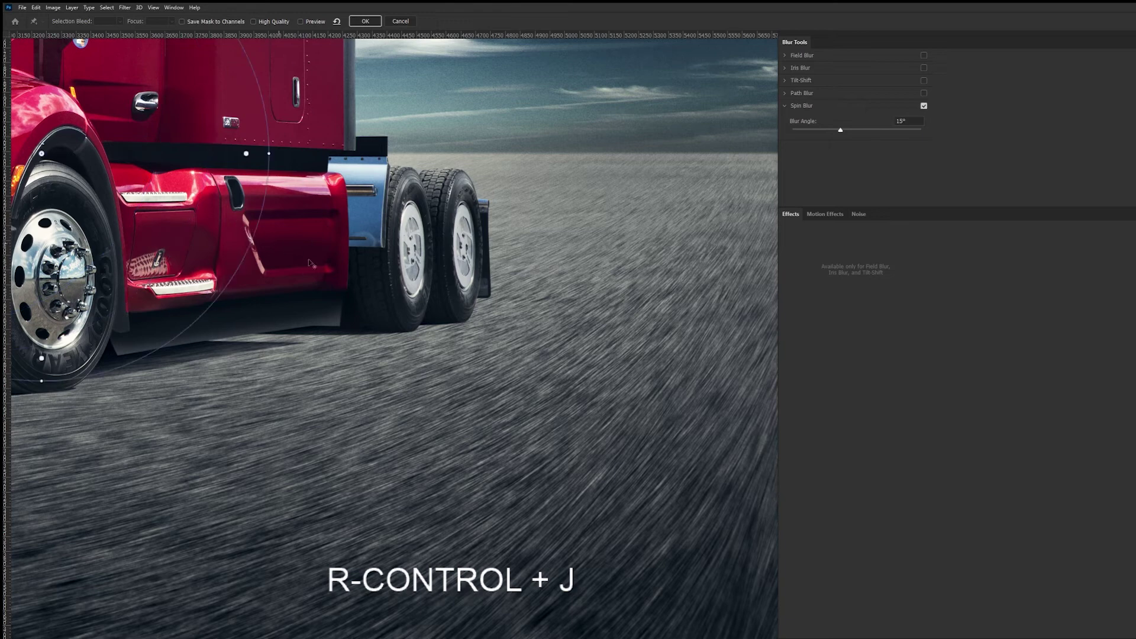
left_click_drag(419, 292, 599, 314)
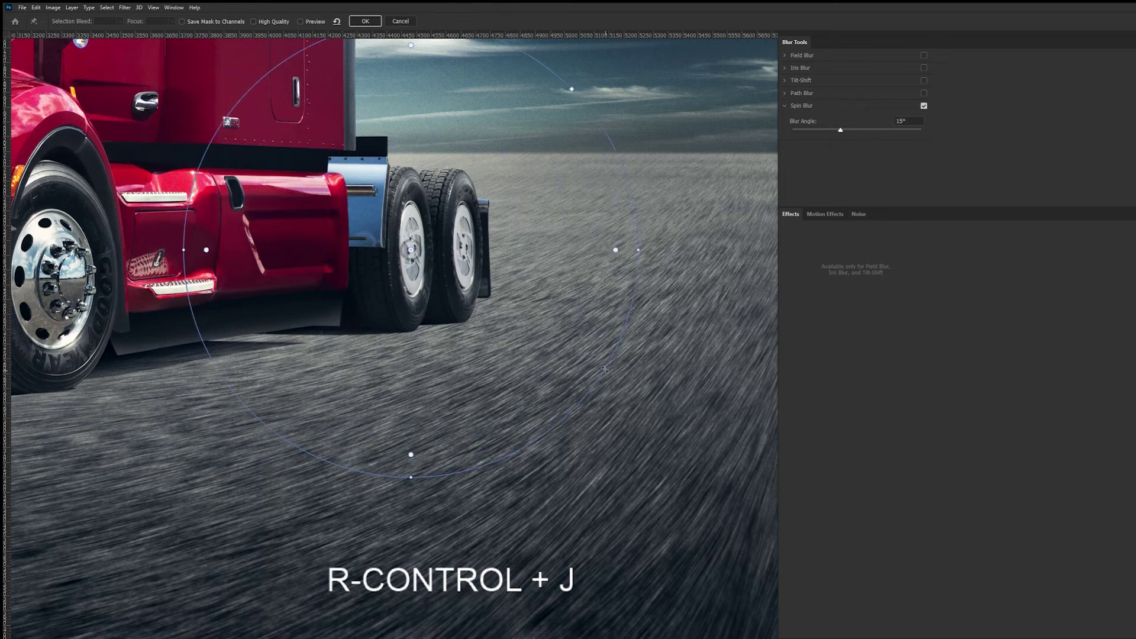
- Shrink and narrow the spin blur ring into a slightly tilted ellipse around the forward rear wheel's rim
left_click_drag(603, 370, 474, 294)
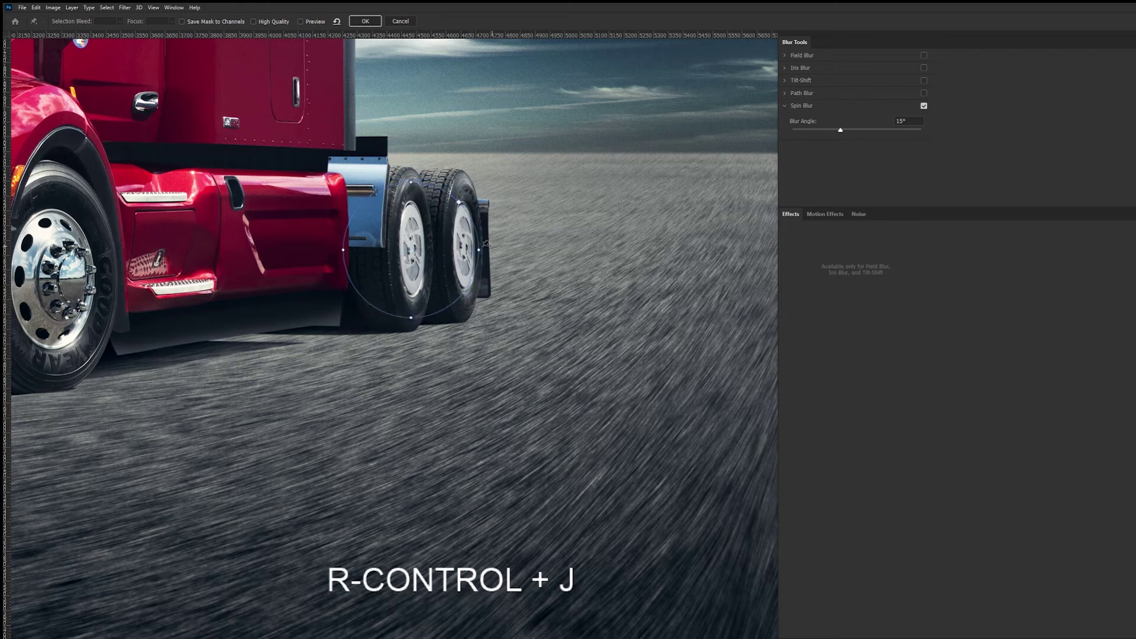
left_click_drag(479, 250, 433, 250)
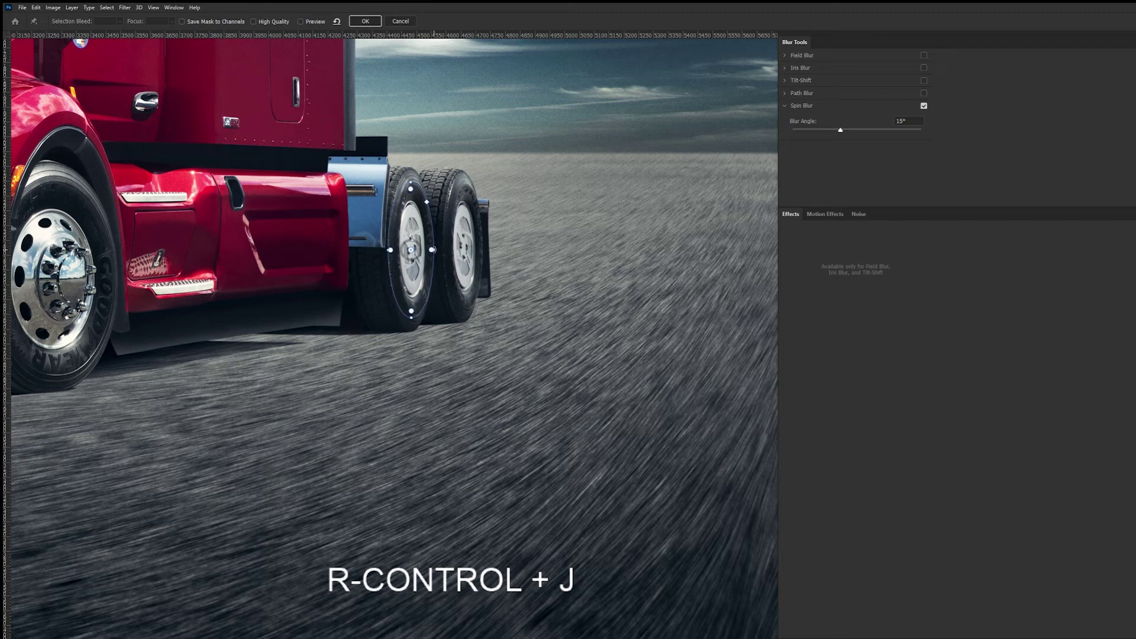
left_click_drag(433, 250, 434, 249)
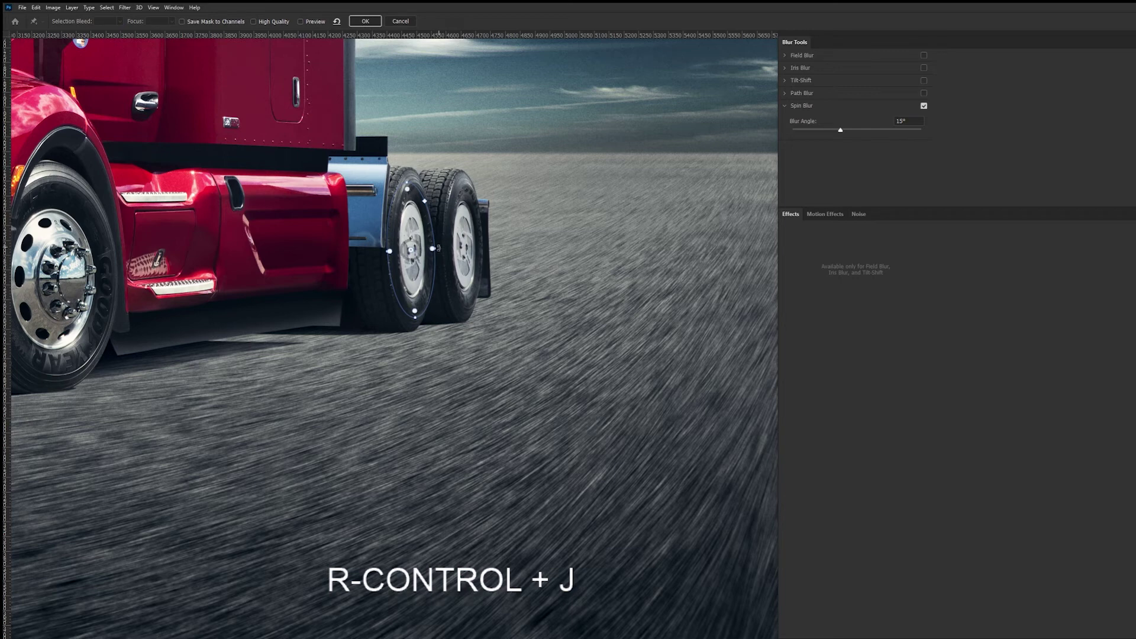
left_click_drag(438, 249, 435, 249)
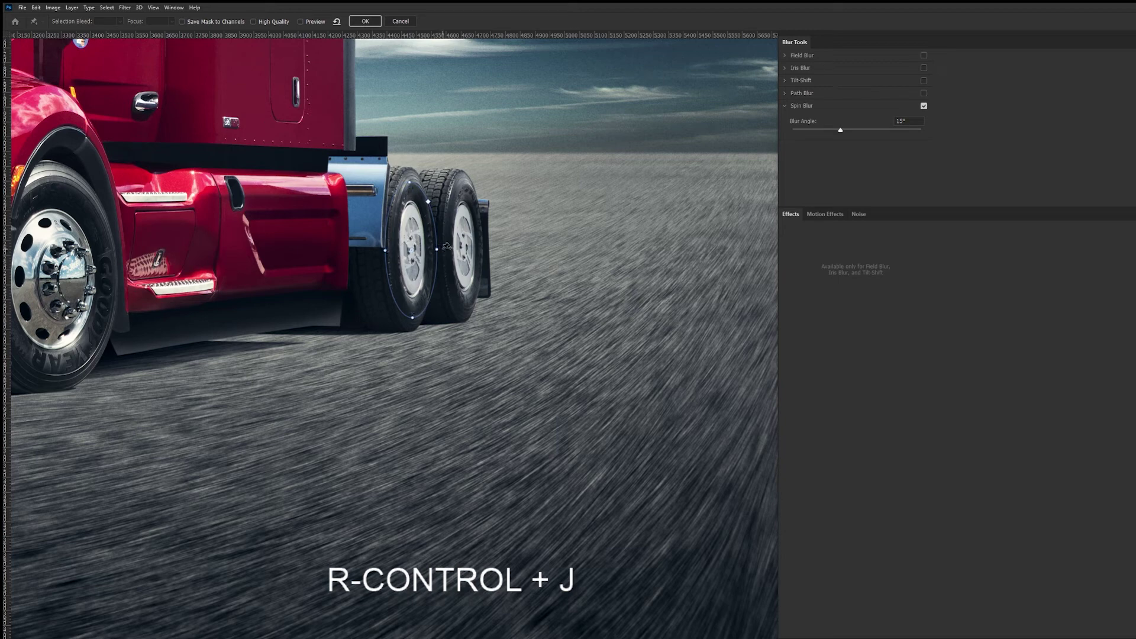
- Turn on the preview, set the blur angle to 12°, fine-tune the ring around the rim and apply the spin blur
left_click(301, 21)
left_click_drag(840, 132, 836, 134)
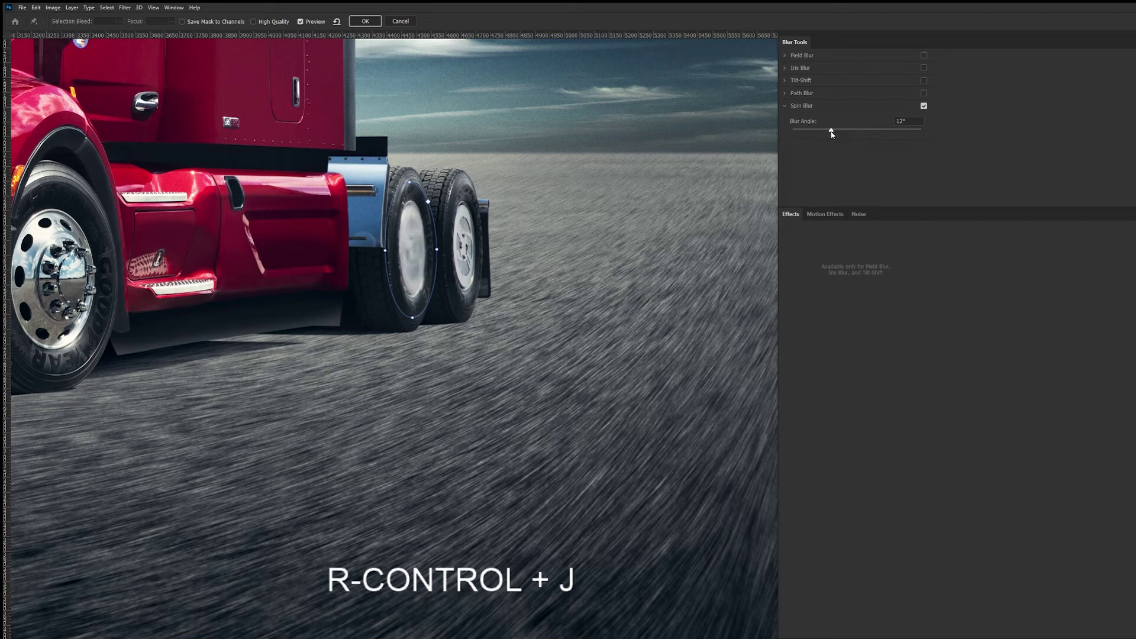
left_click(831, 132)
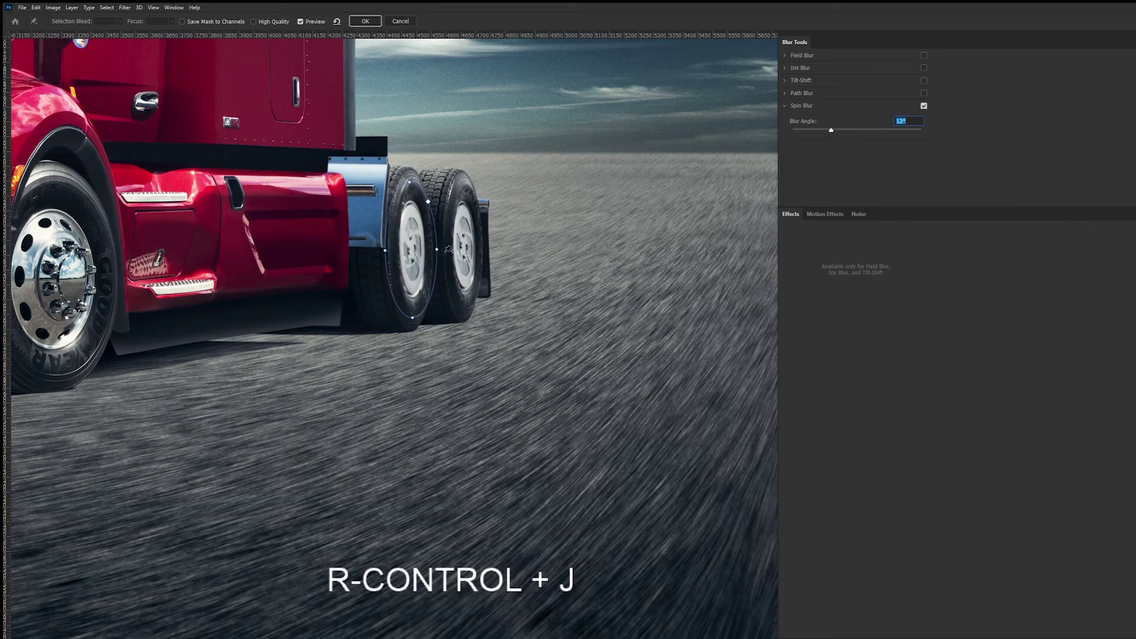
left_click(442, 249)
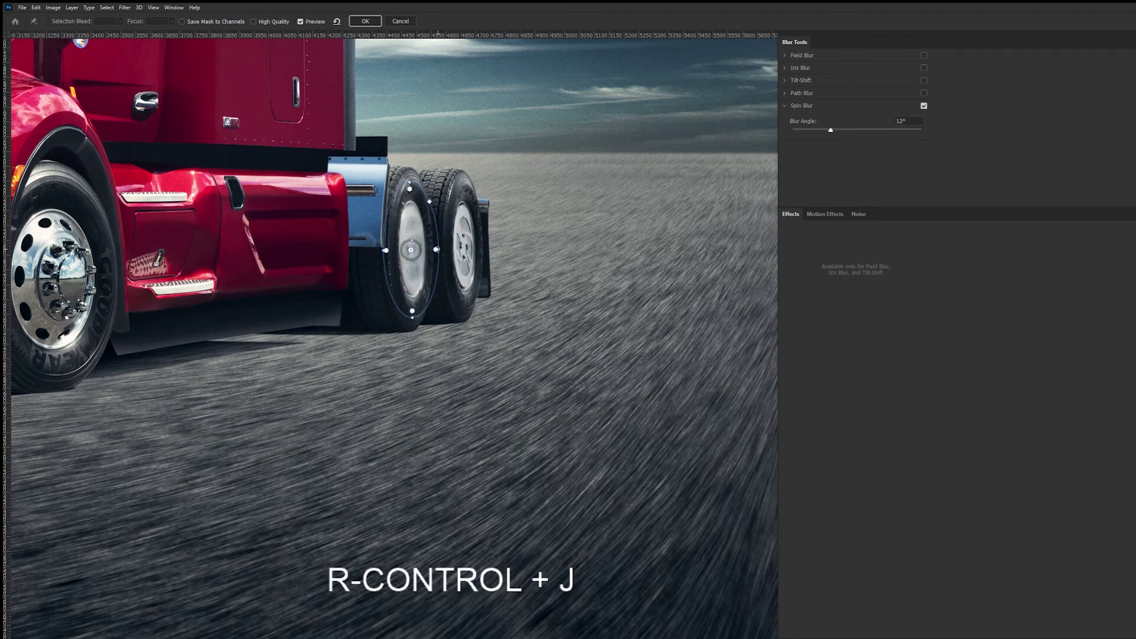
left_click_drag(436, 249, 441, 248)
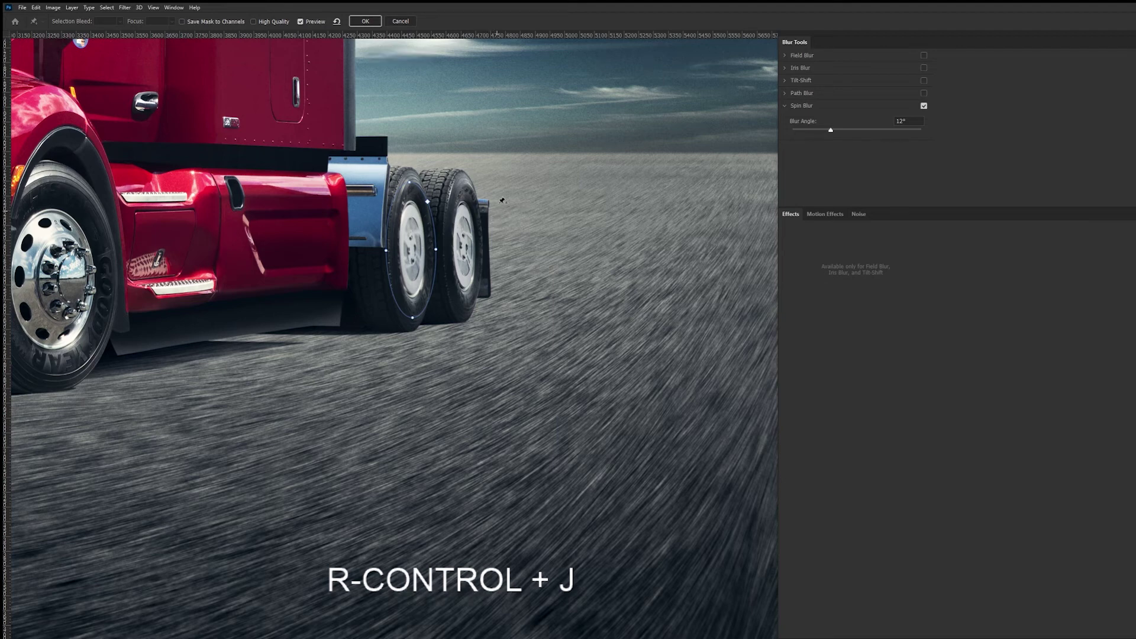
left_click(363, 23)
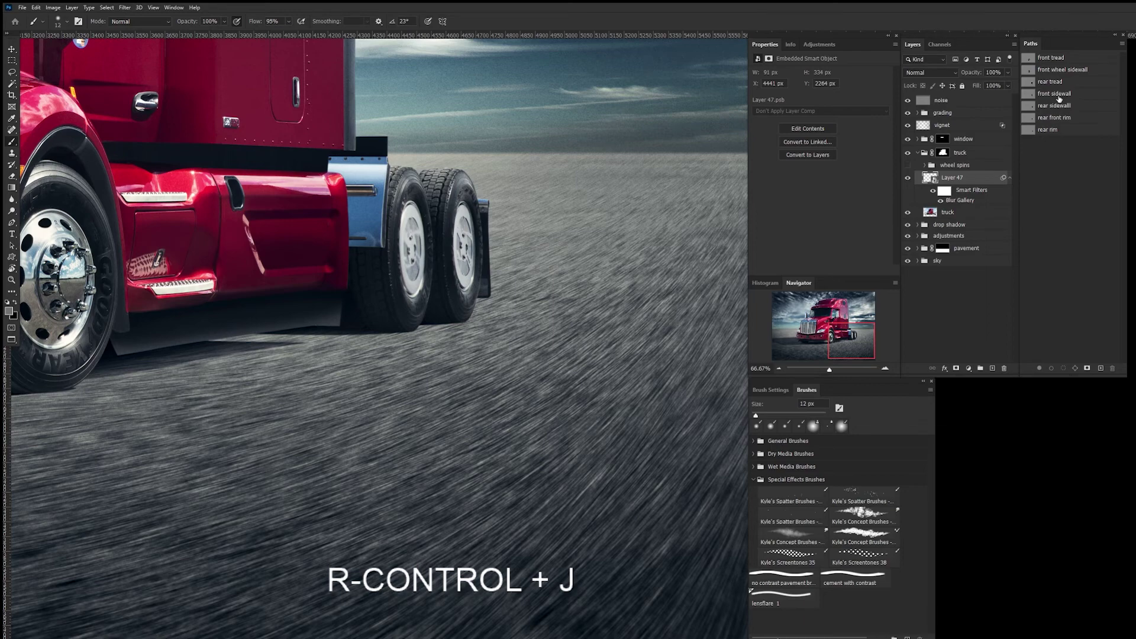
- Mask the blurred rim layer with the rear front rim path and rename the layer "rear front rim"
left_click(1057, 119)
left_click(1064, 368)
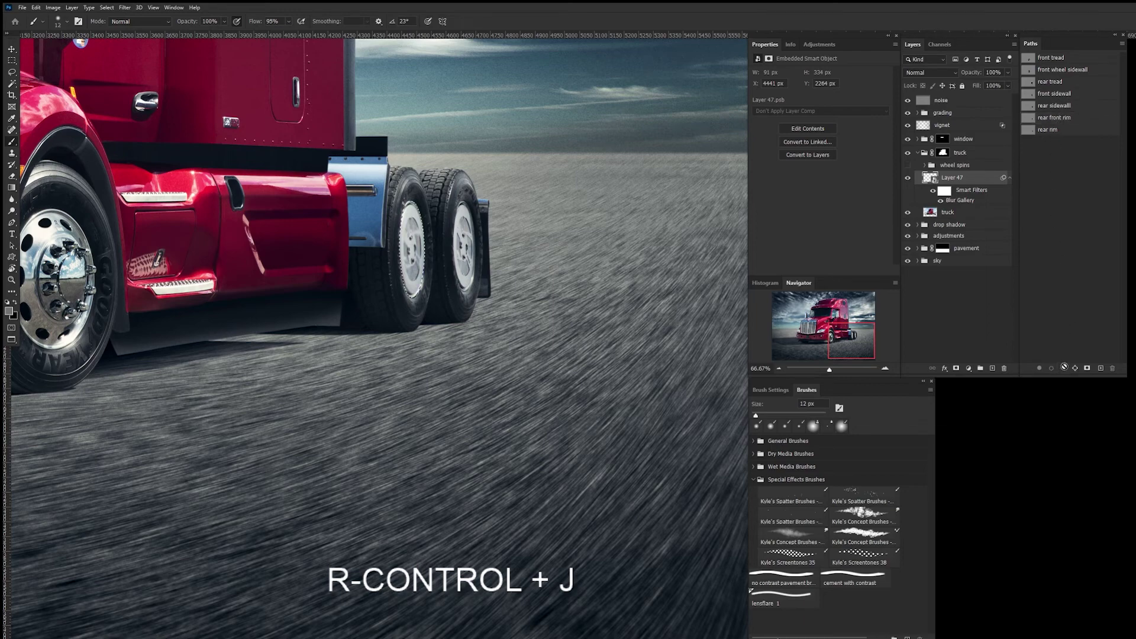
left_click(957, 368)
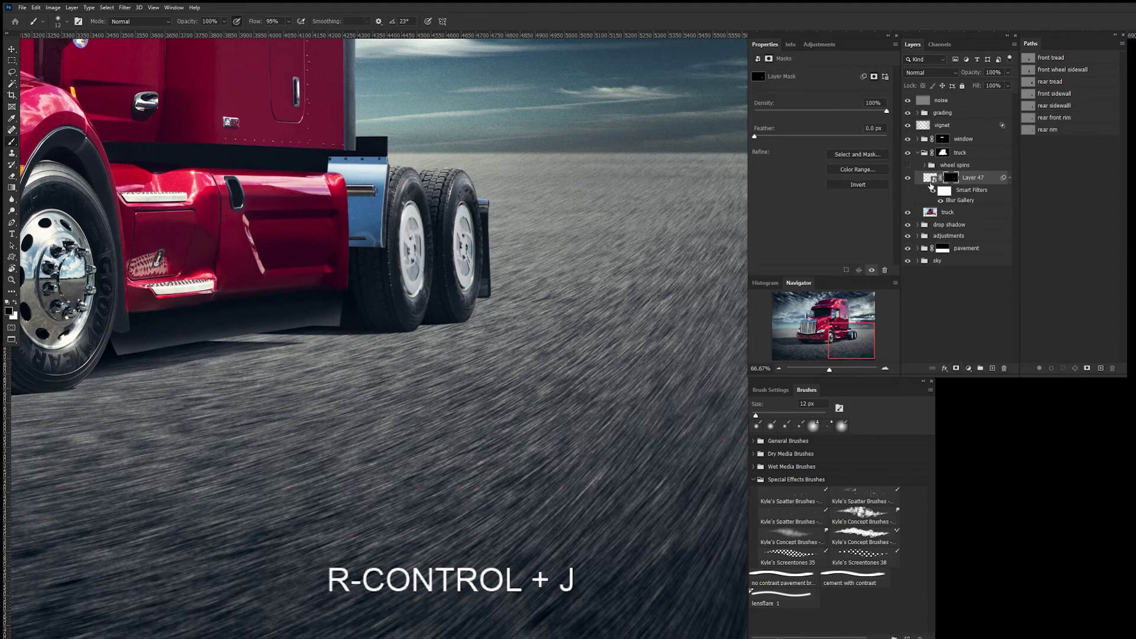
double_click(973, 177)
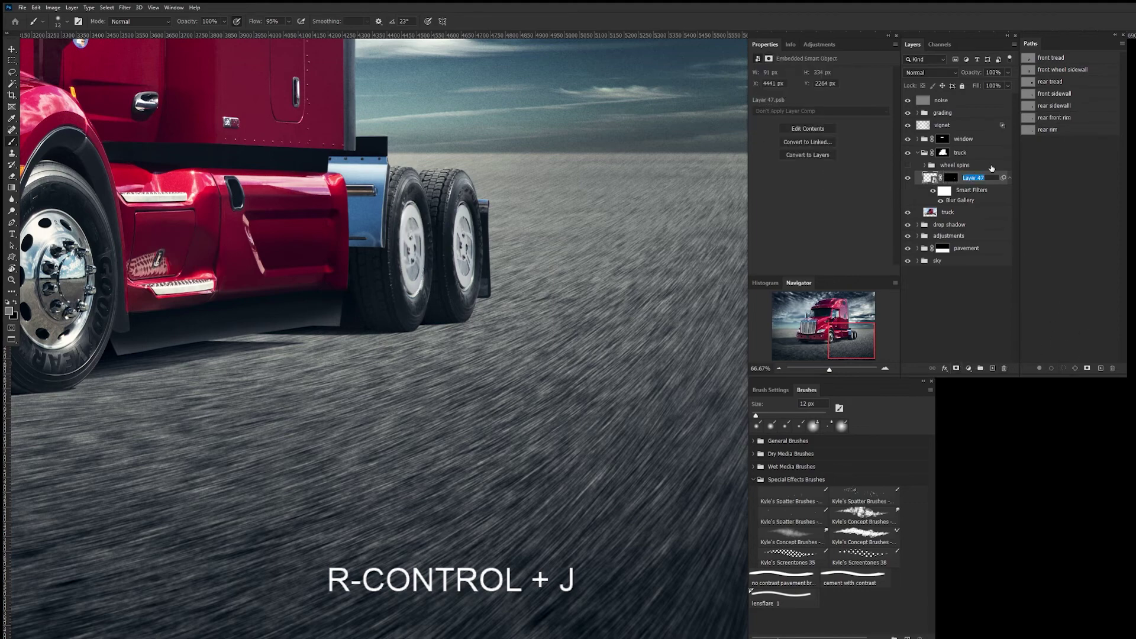
type("rear")
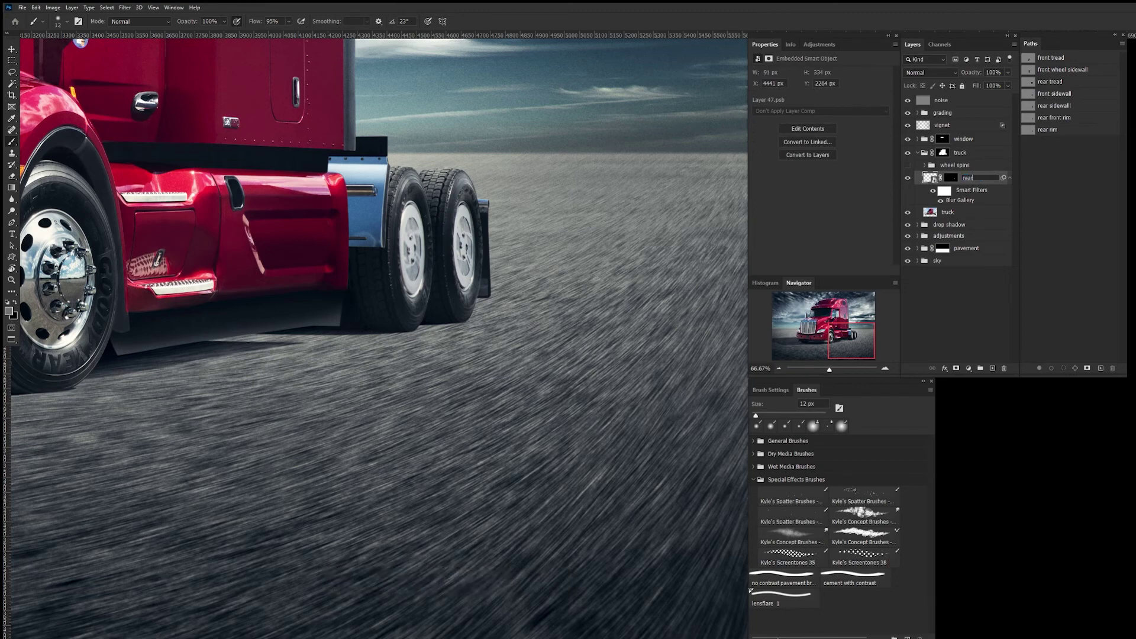
type(" front rim")
key("Return")
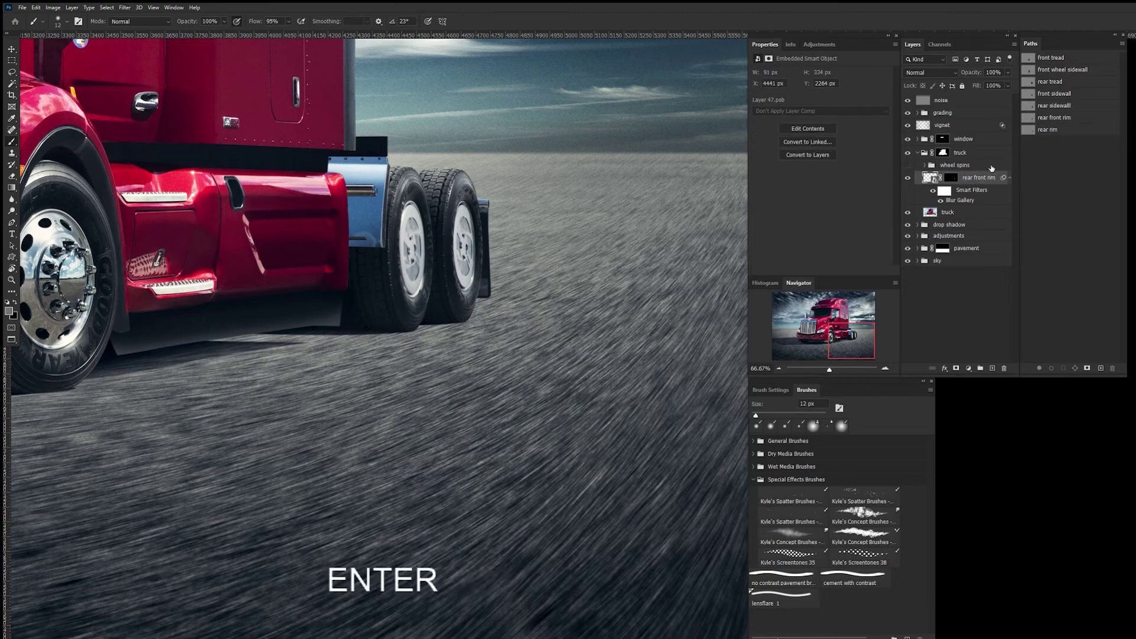
- Move the rear front rim layer to the top of the wheel spins group and make the group visible again
left_click(925, 166)
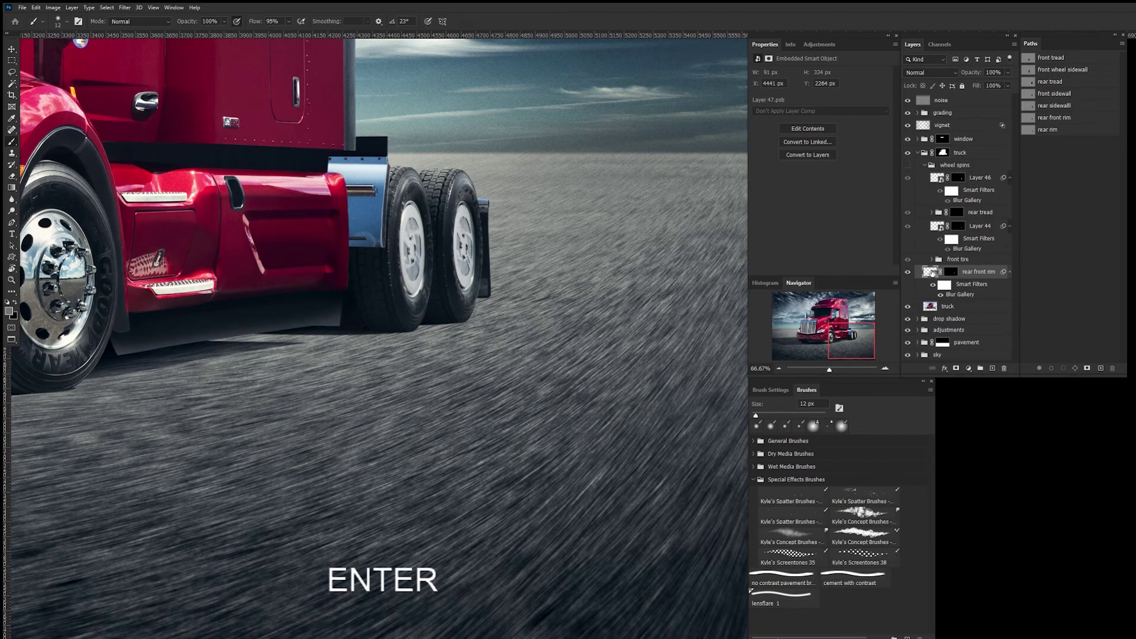
left_click_drag(932, 273, 957, 171)
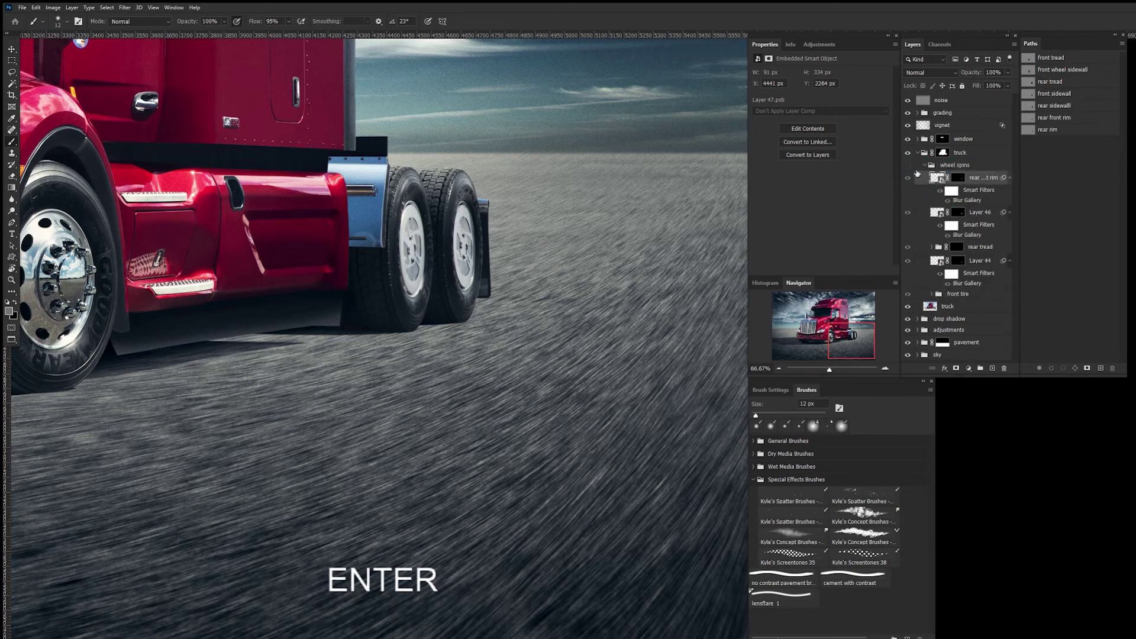
left_click(908, 167)
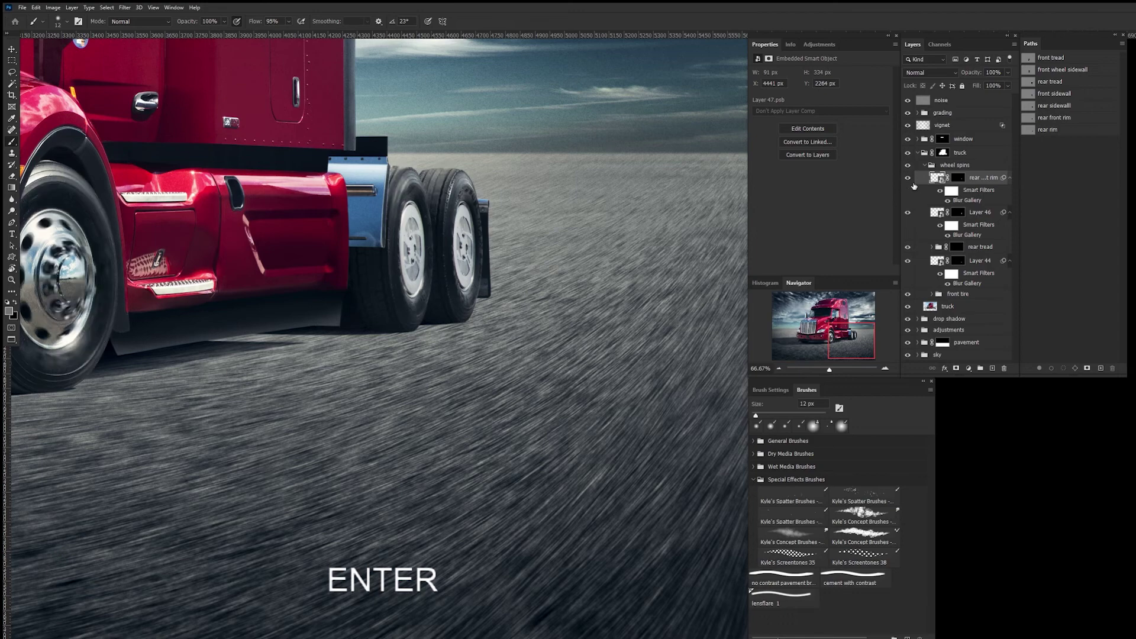
- Toggle the rear front rim layer's visibility repeatedly to compare the rim with and without its spin blur
left_click(909, 179)
left_click(910, 180)
left_click(909, 179)
left_click(910, 179)
left_click(909, 179)
left_click(909, 180)
- Examine the rear wheels up close, checking the rear front rim layer's mask coverage with the red overlay and the rim without its blur
key("ctrl+minus")
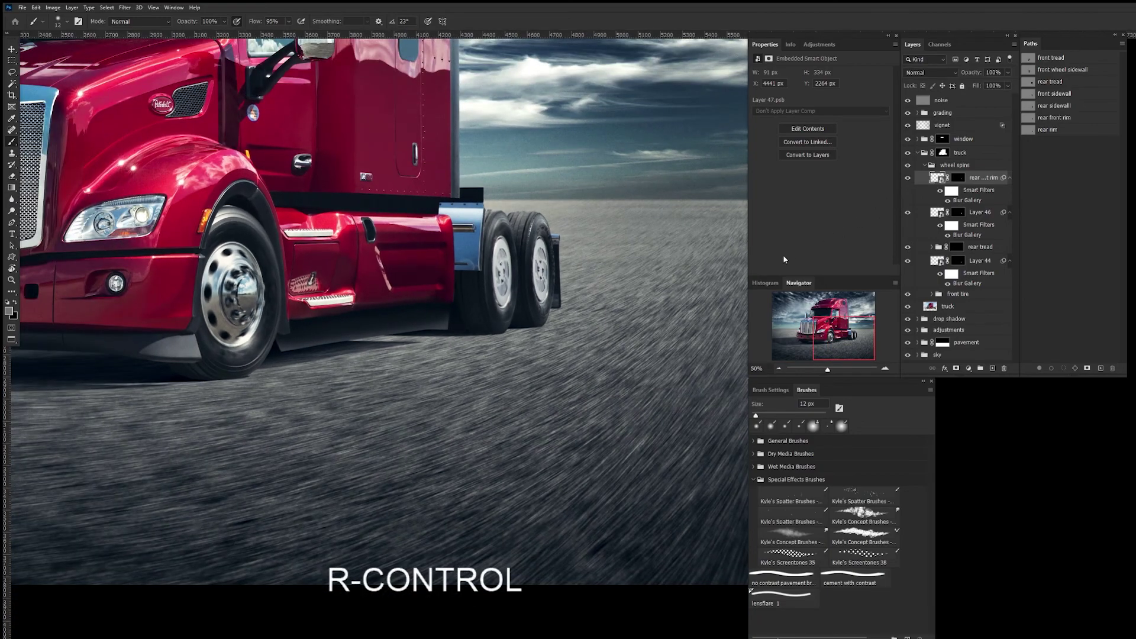
key("ctrl+plus")
key("ctrl+plus")
key("ctrl+plus")
left_click_drag(278, 236, 612, 312)
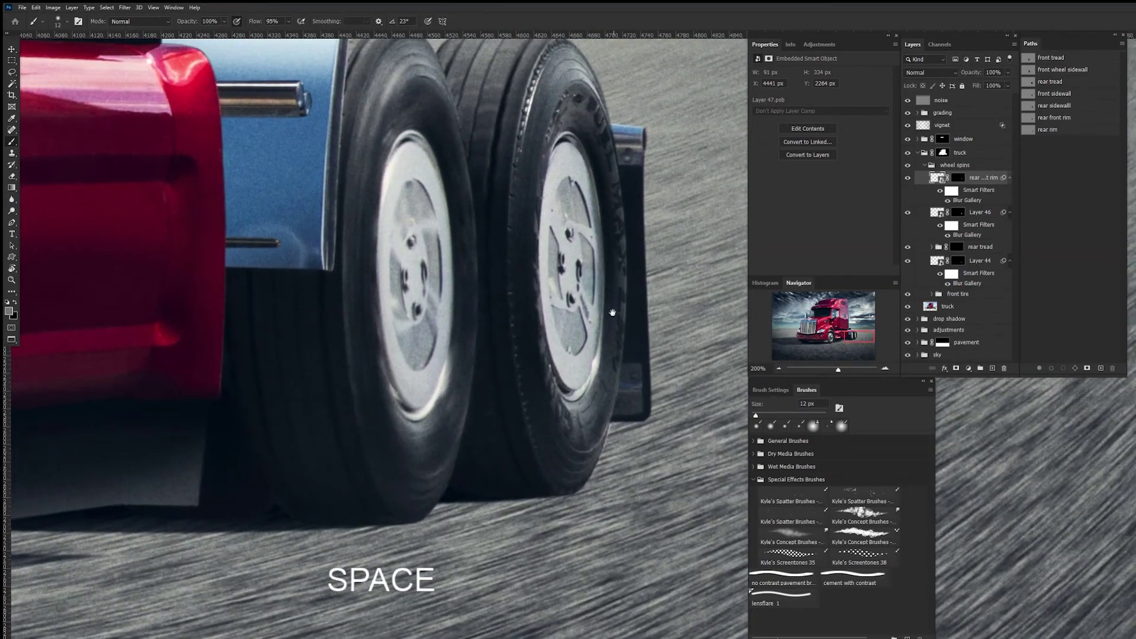
left_click(958, 179)
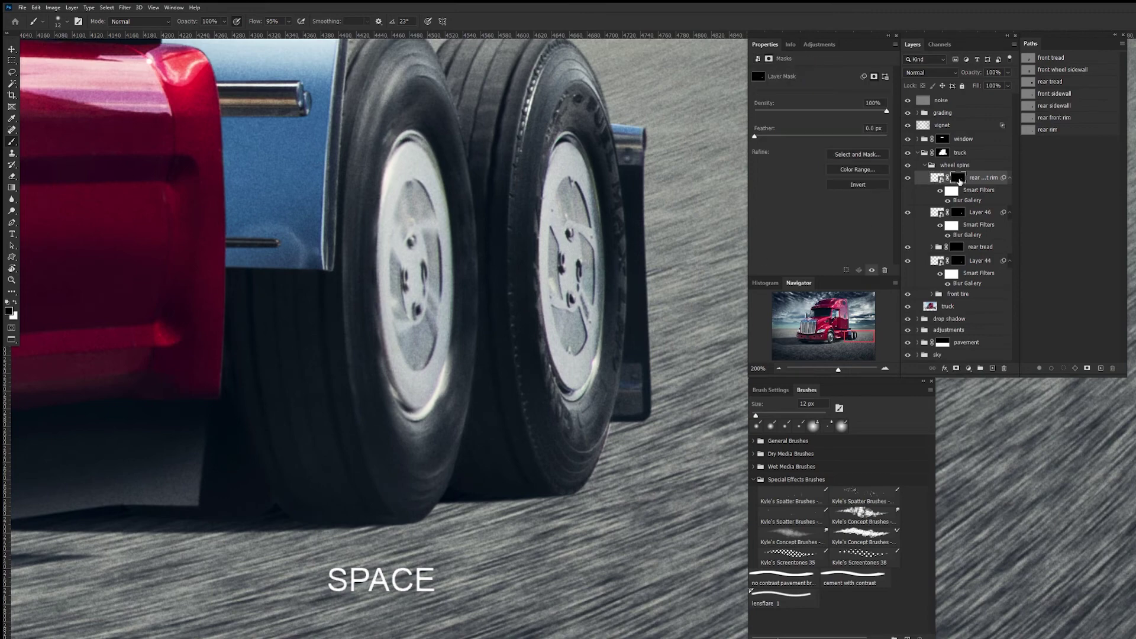
key("backslash")
key("x")
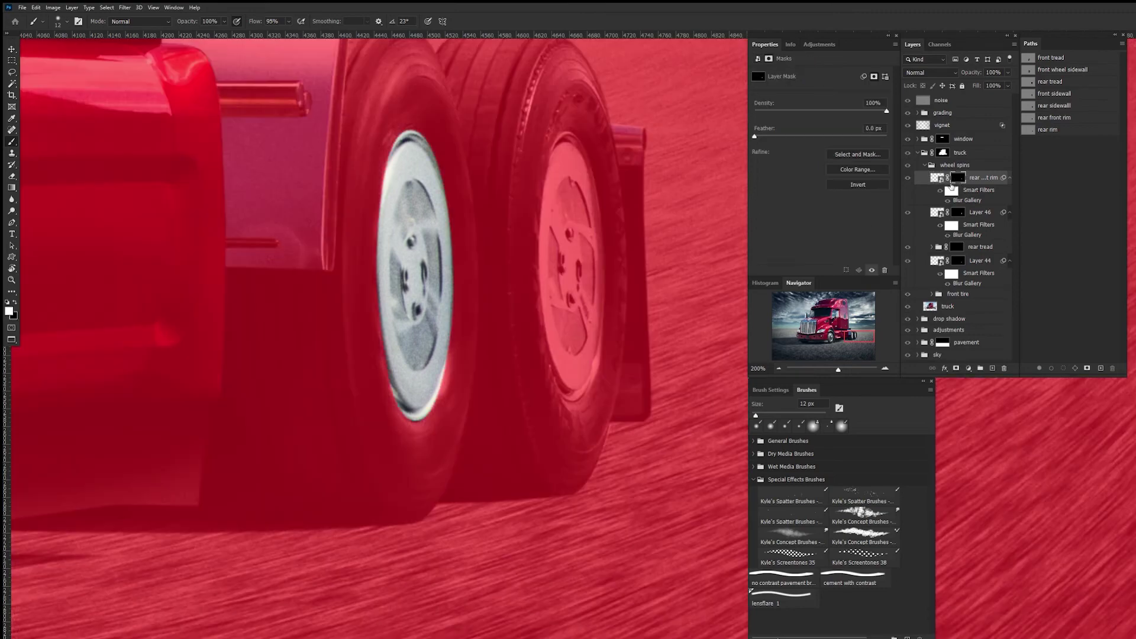
key("backslash")
key("x")
left_click(908, 178)
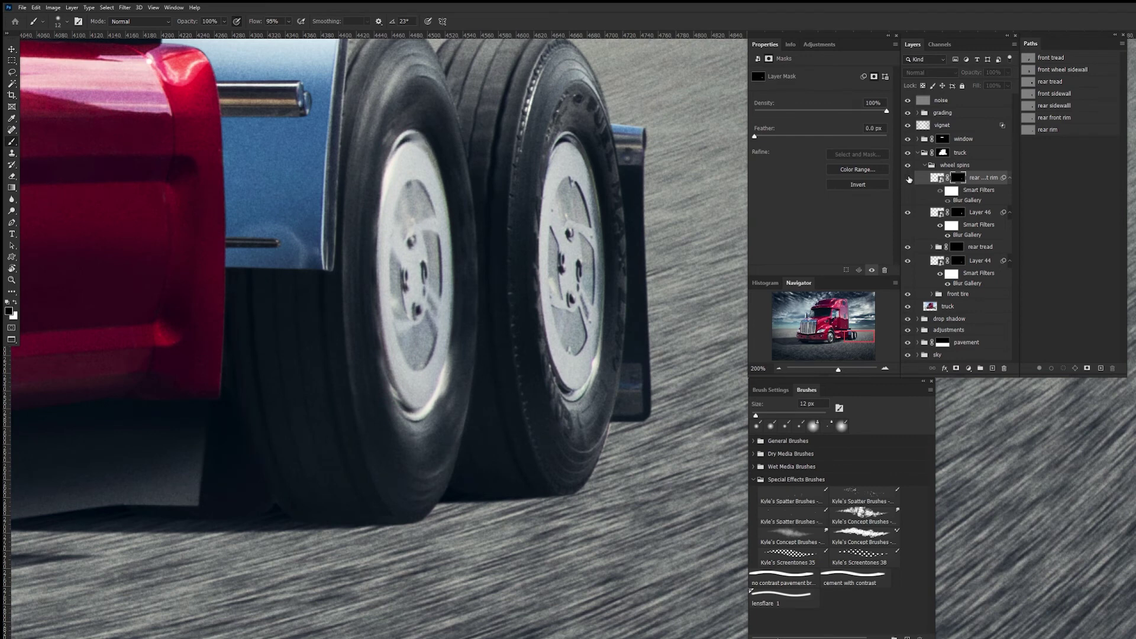
- Compare the front rear-axle rim with and without its spin blur by switching the rear front rim layer's visibility
left_click(909, 179)
left_click(909, 179)
left_click(909, 179)
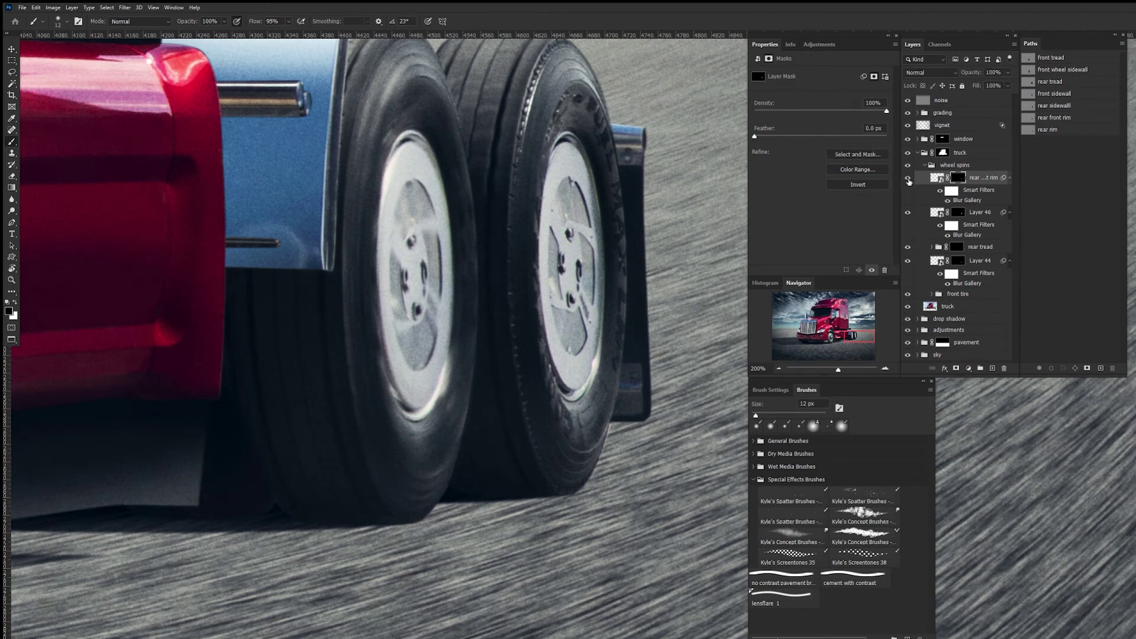
left_click(909, 178)
left_click(909, 178)
left_click(909, 179)
left_click(909, 179)
- Copy the rearmost rim from the truck layer using the rear rim path selection and convert the copy to a smart object
left_click_drag(684, 296, 563, 301)
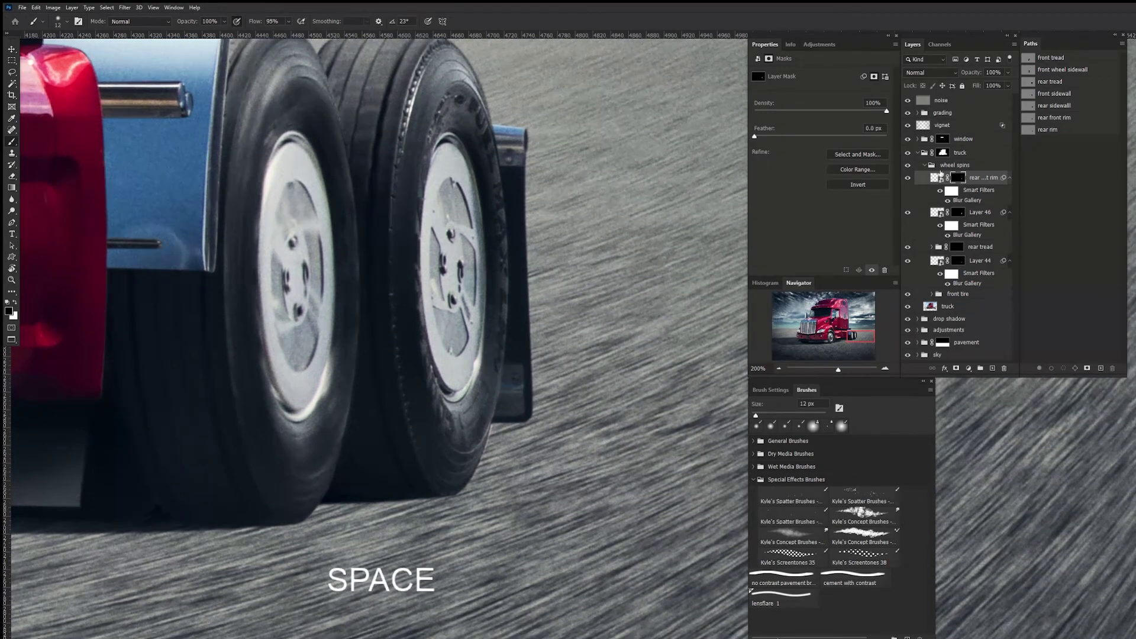
left_click(918, 154)
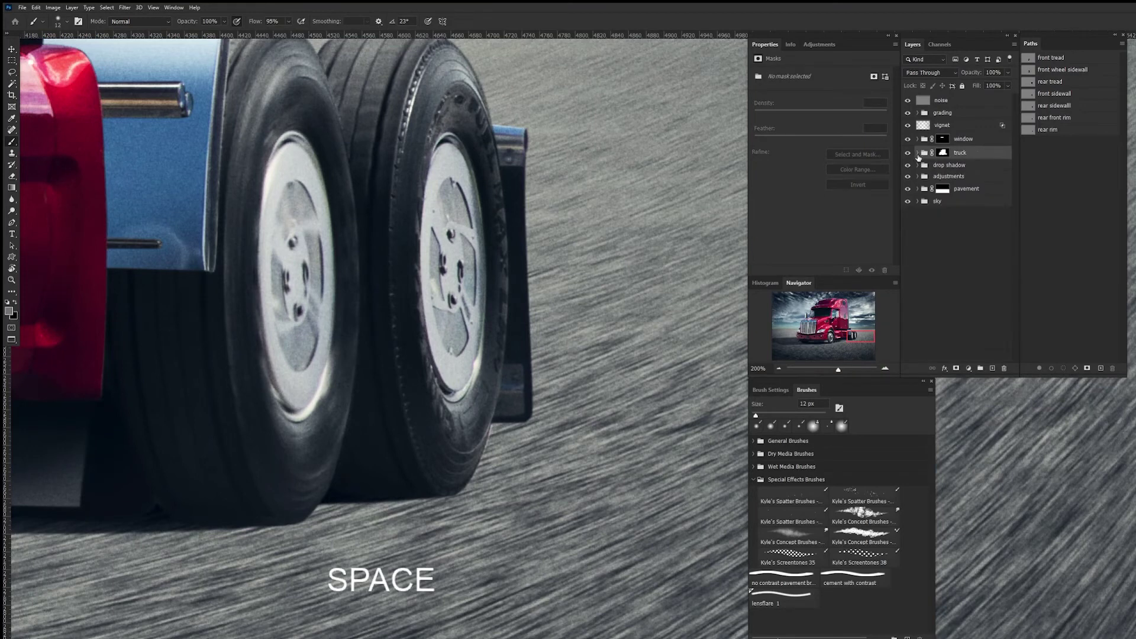
left_click(918, 153)
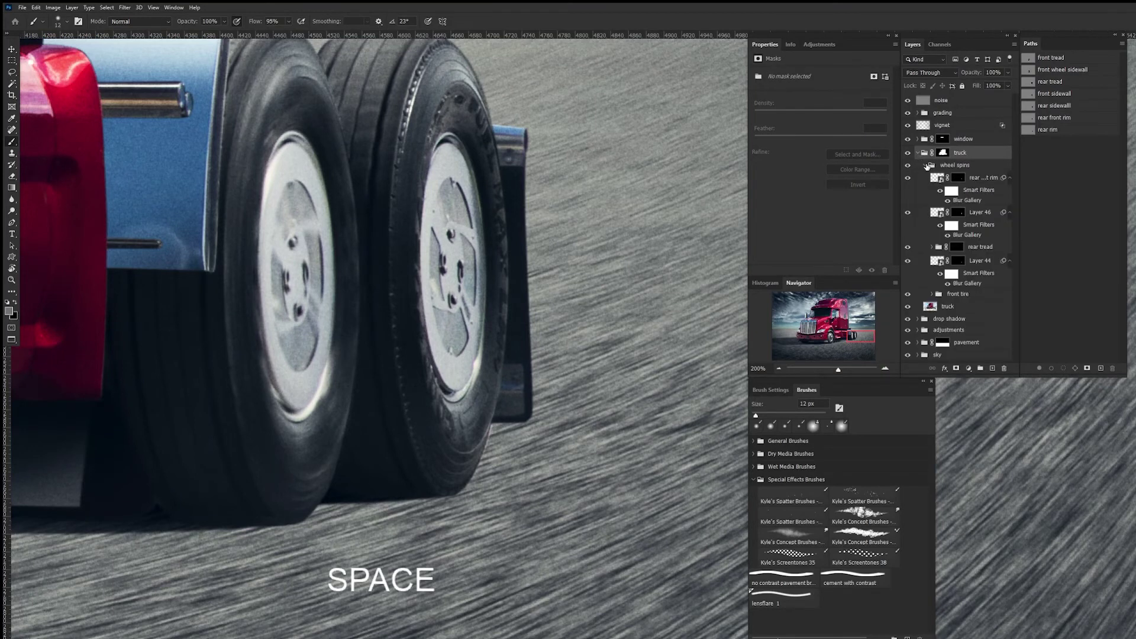
left_click(927, 166)
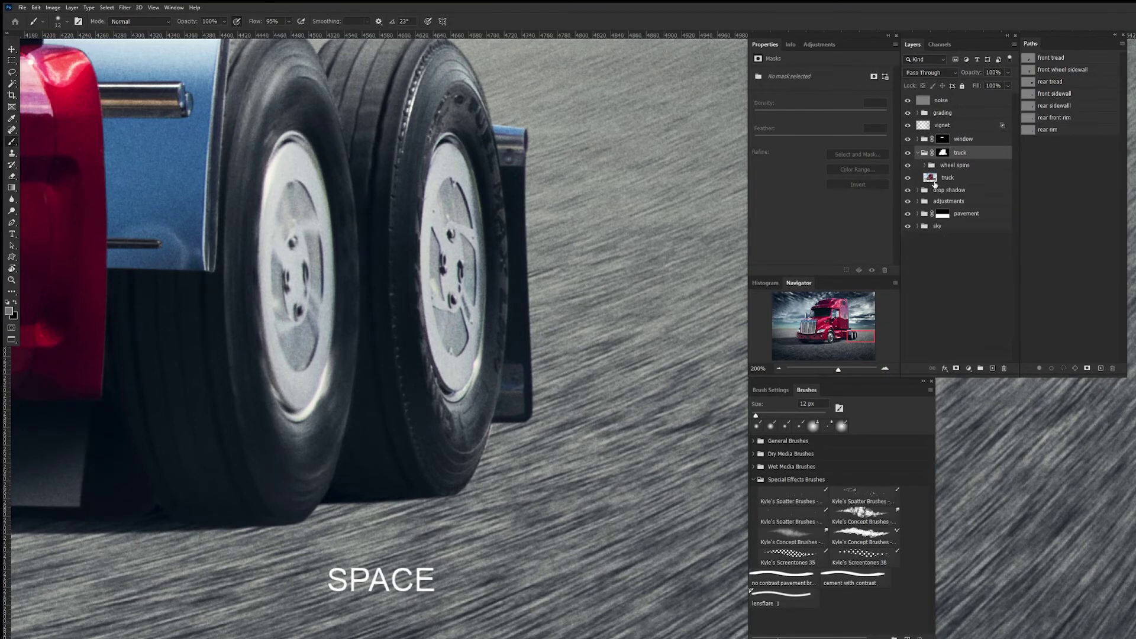
left_click(971, 177)
left_click(1059, 129)
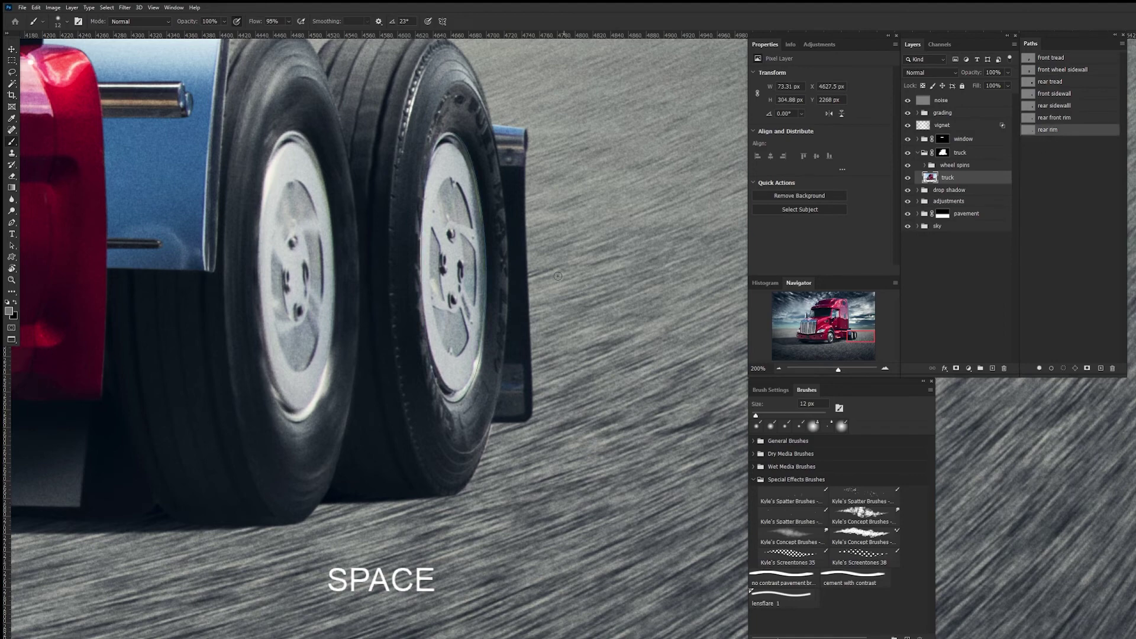
left_click(1063, 369)
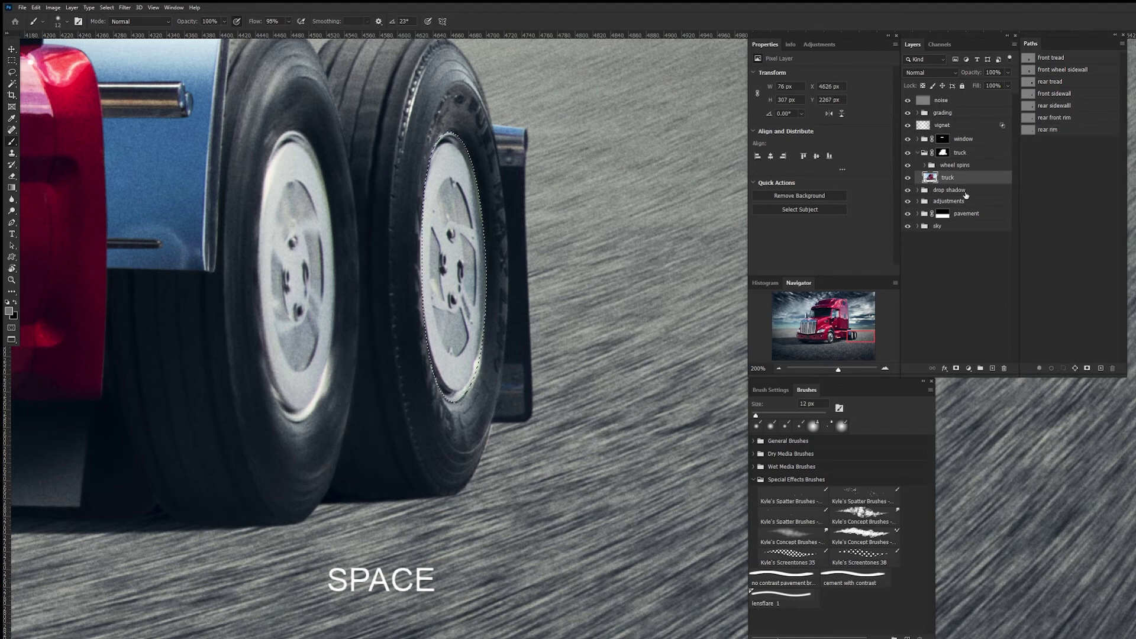
key("ctrl+j")
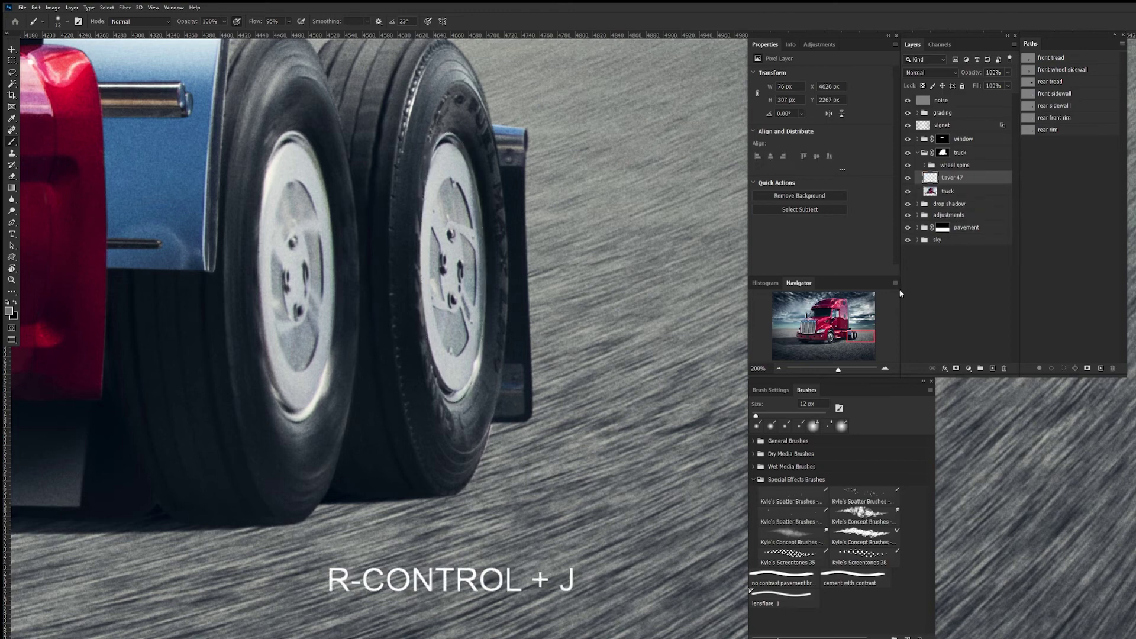
right_click(982, 179)
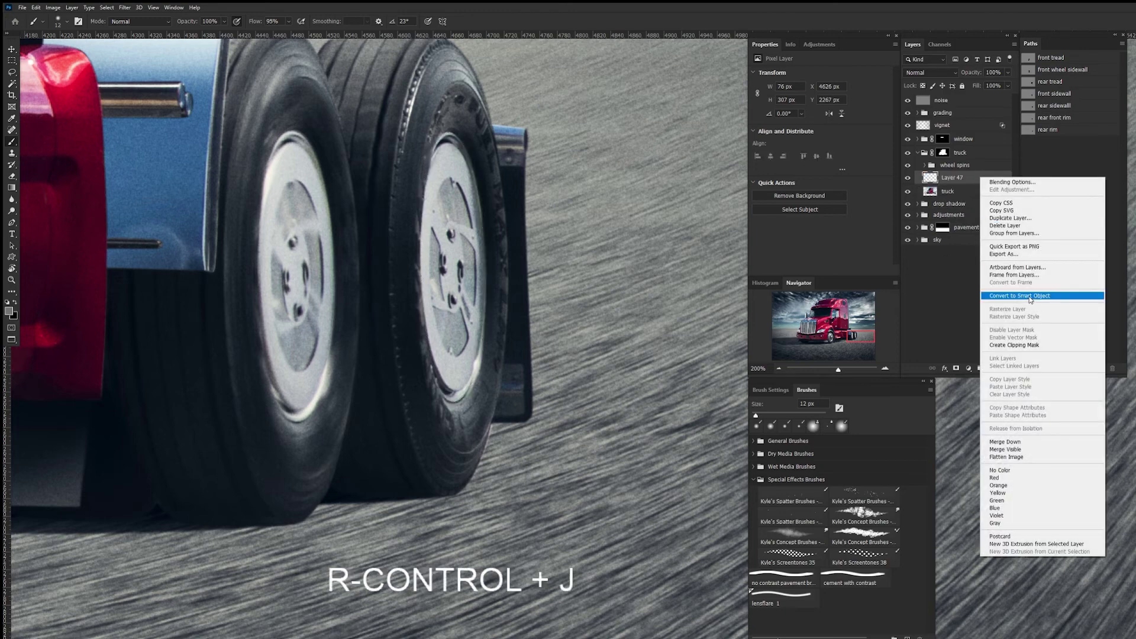
left_click(1030, 296)
- Start a Spin Blur with a 15° blur angle on the rim smart object and move its ellipse onto the rearmost wheel
left_click(125, 8)
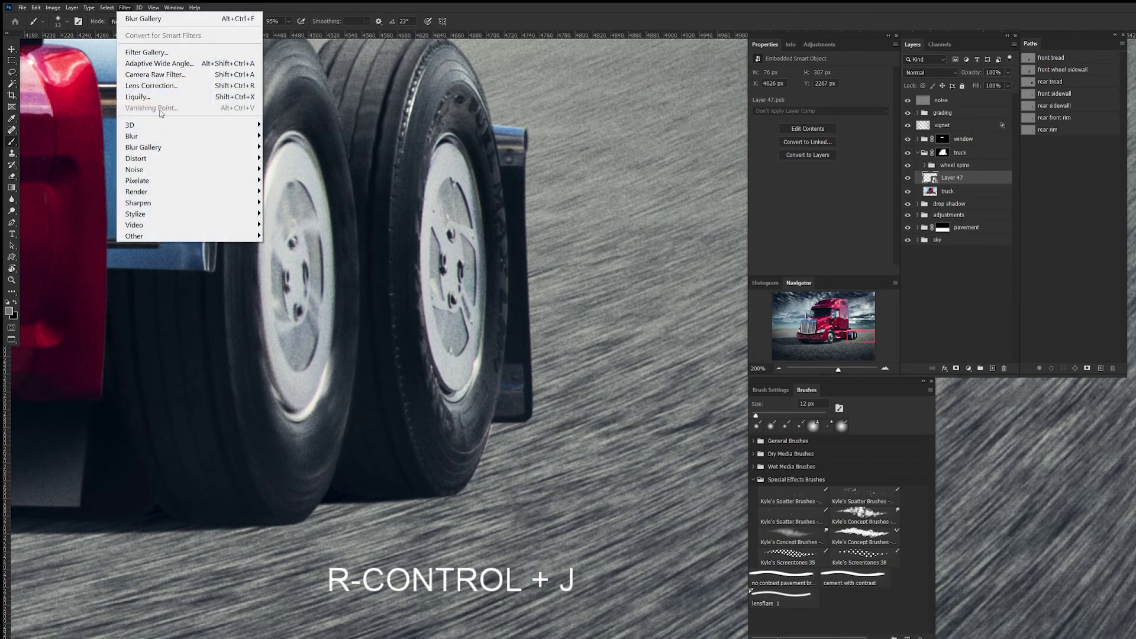
mouse_move(165, 148)
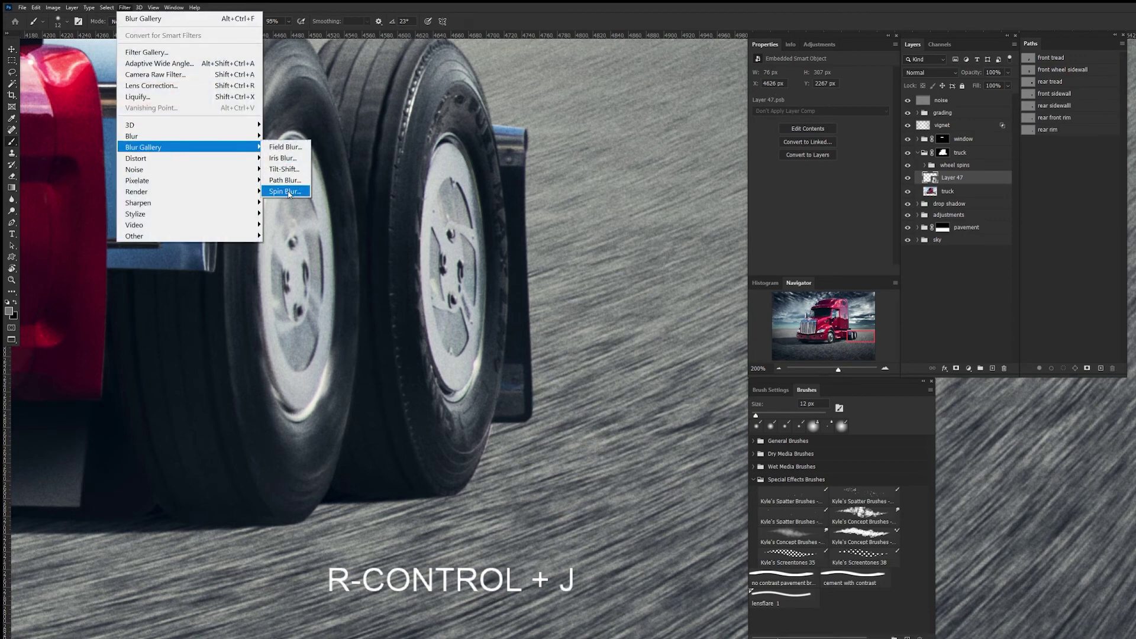
left_click(285, 191)
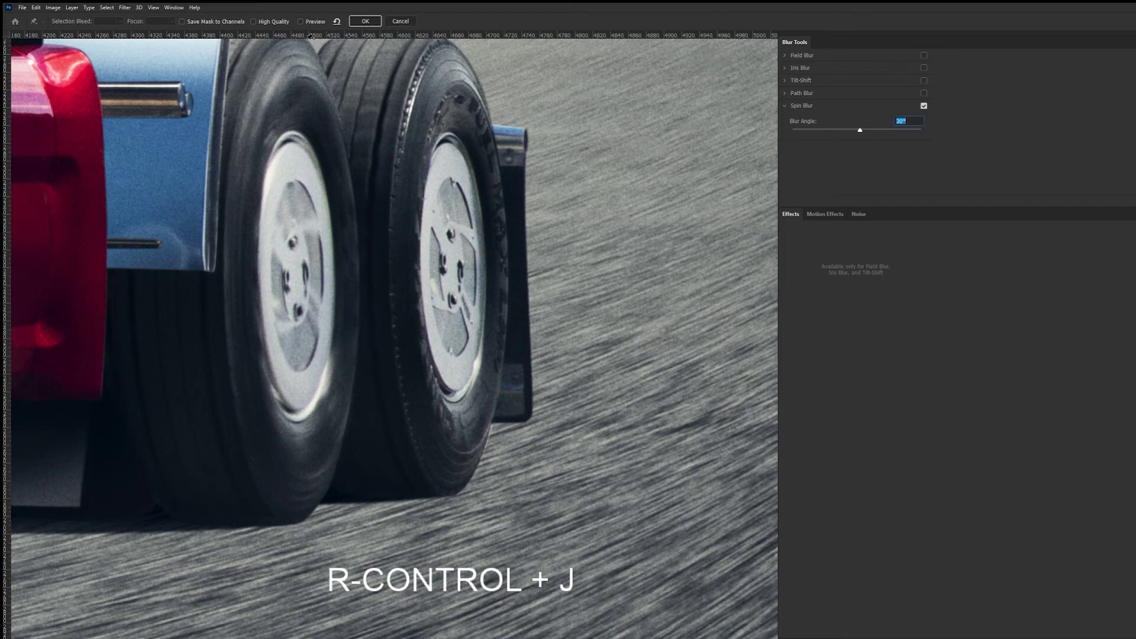
scroll(433, 279, "down", 4)
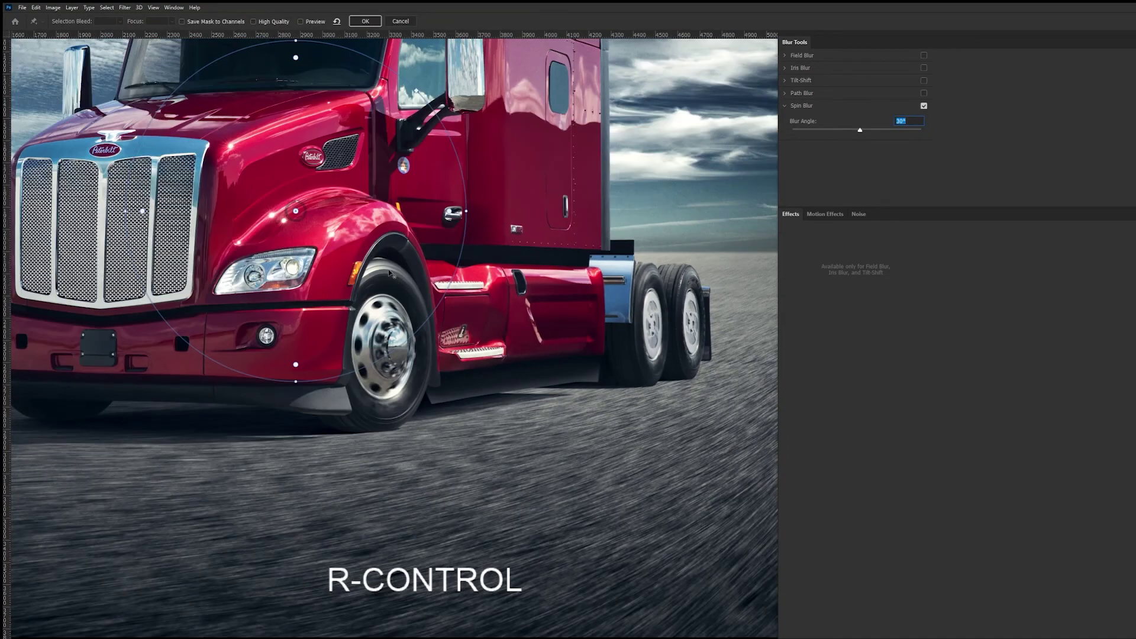
left_click(533, 277)
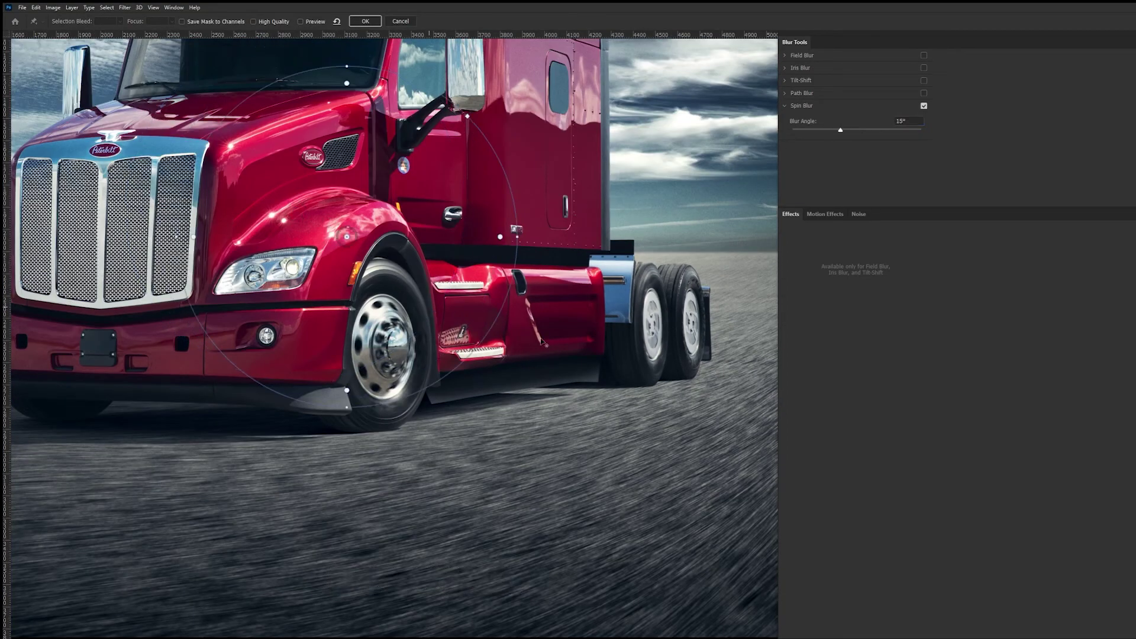
left_click_drag(533, 277, 687, 325)
key("space")
left_click_drag(576, 426, 354, 257)
key("ctrl")
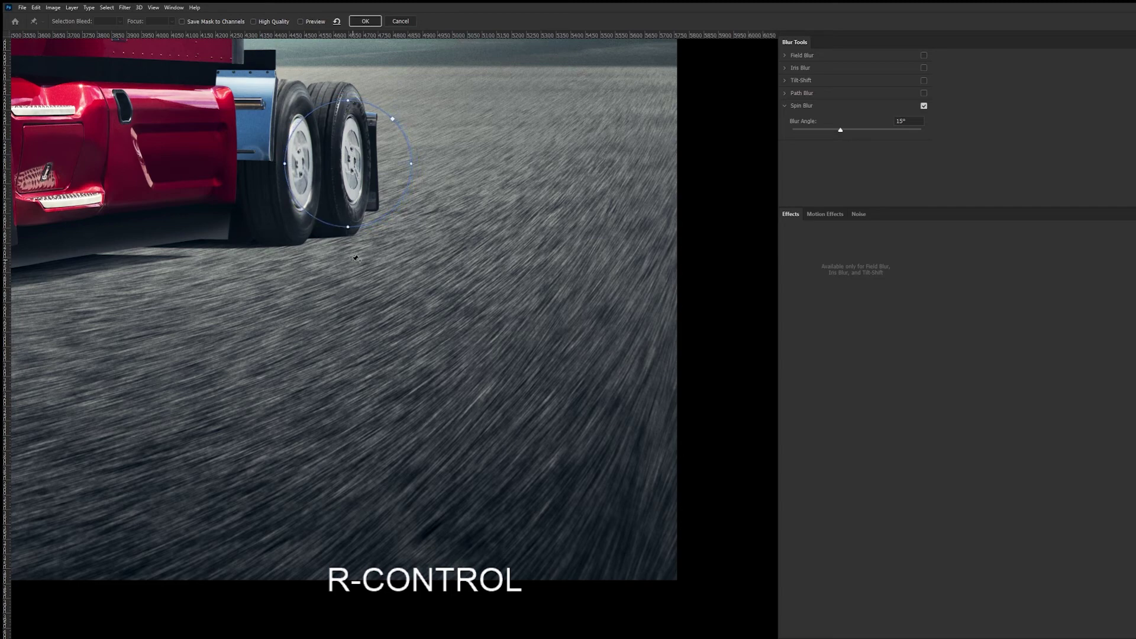
key("ctrl+plus")
key("space")
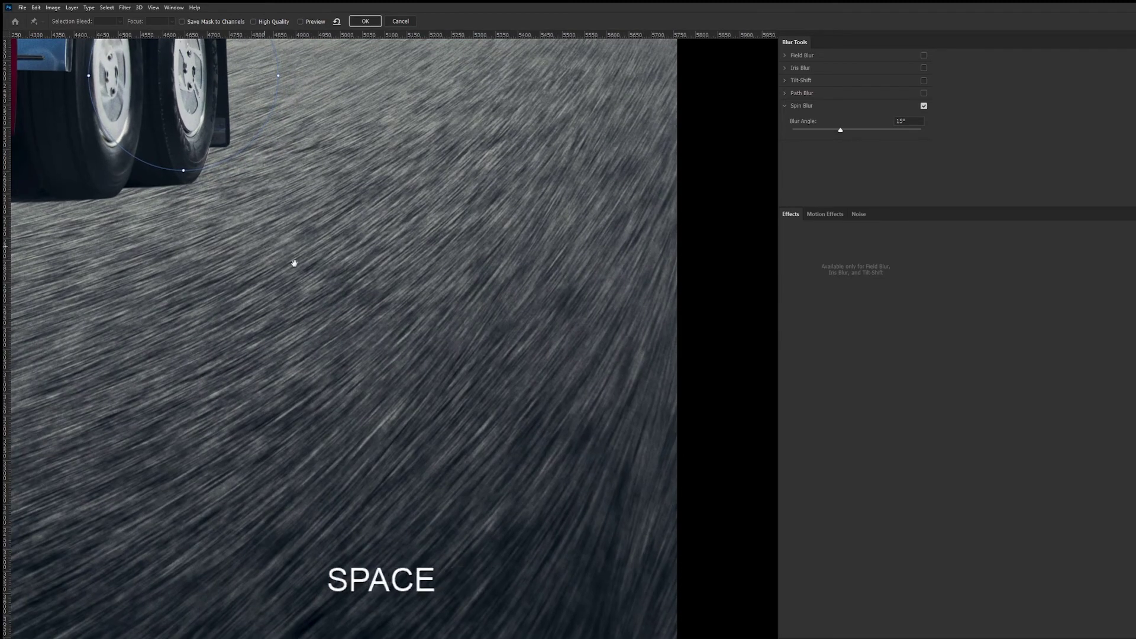
left_click_drag(292, 261, 590, 403)
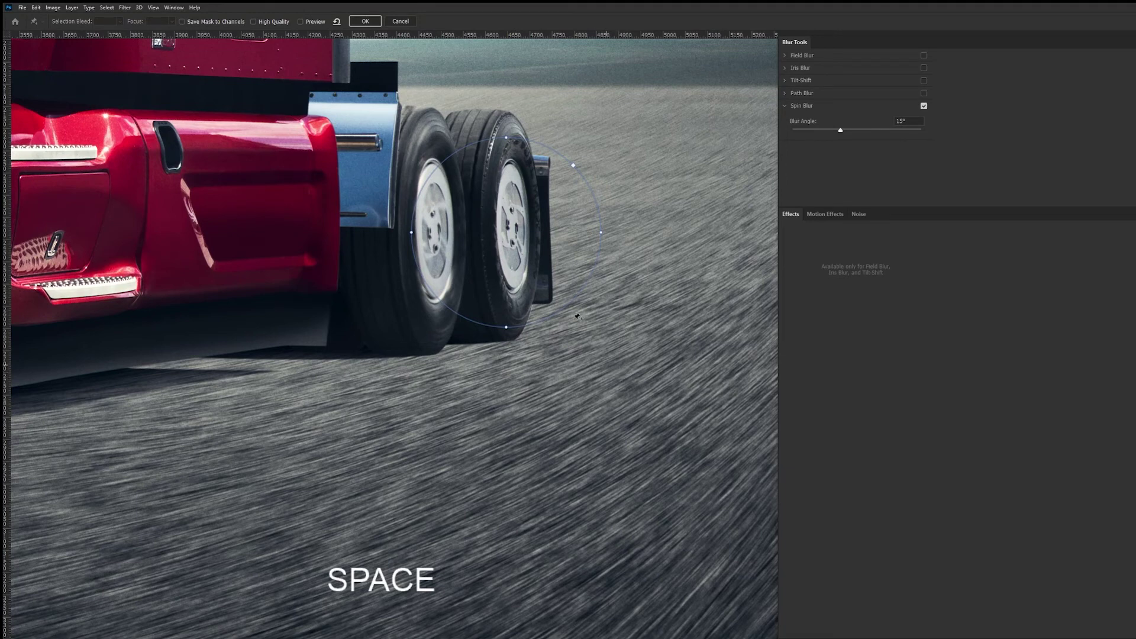
- Center the spin blur ellipse on the rearmost rim and narrow it to match the wheel's perspective
mouse_move(551, 248)
left_click_drag(542, 320, 544, 315)
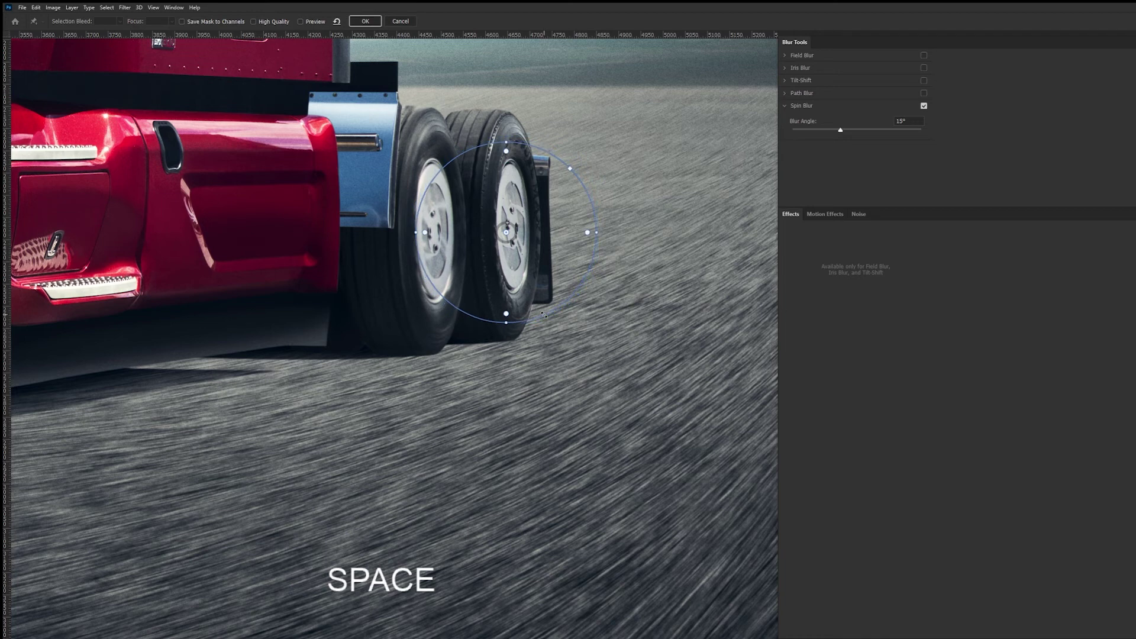
left_click_drag(536, 249, 547, 243)
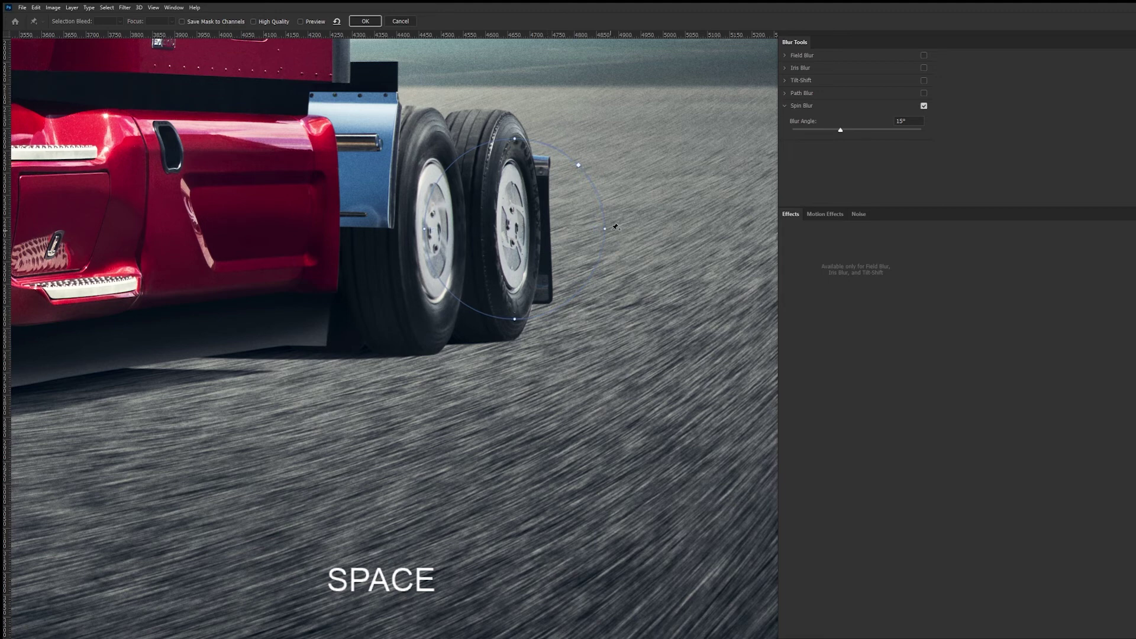
left_click_drag(601, 229, 542, 228)
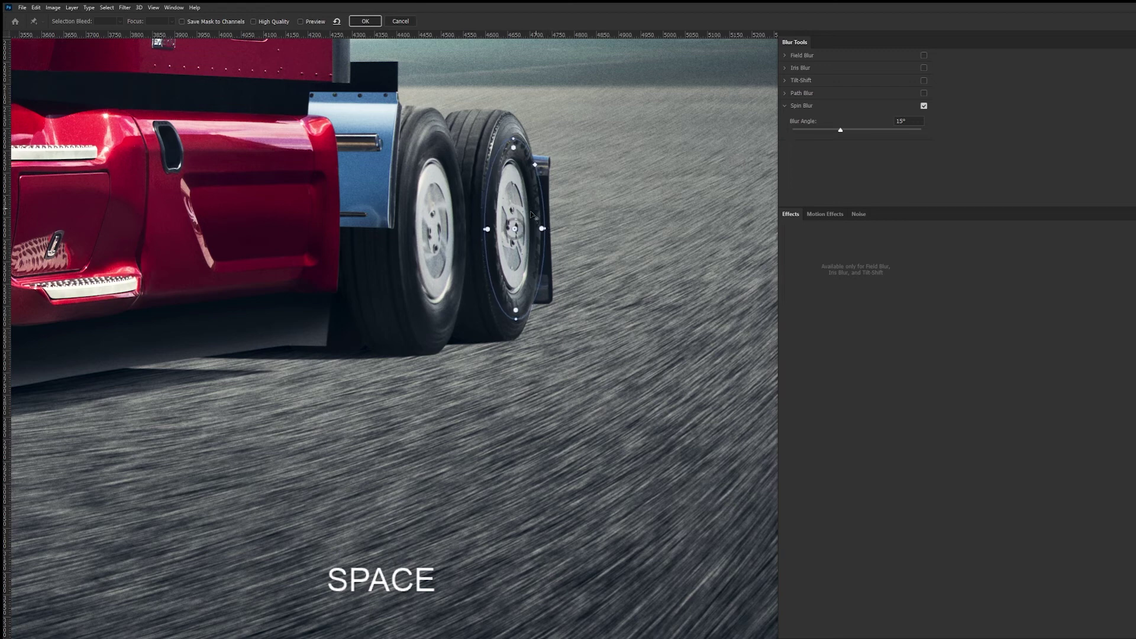
- Nudge the blur ellipse slightly left and up on the rearmost wheel and apply the Spin Blur at a 12° angle
key("Left")
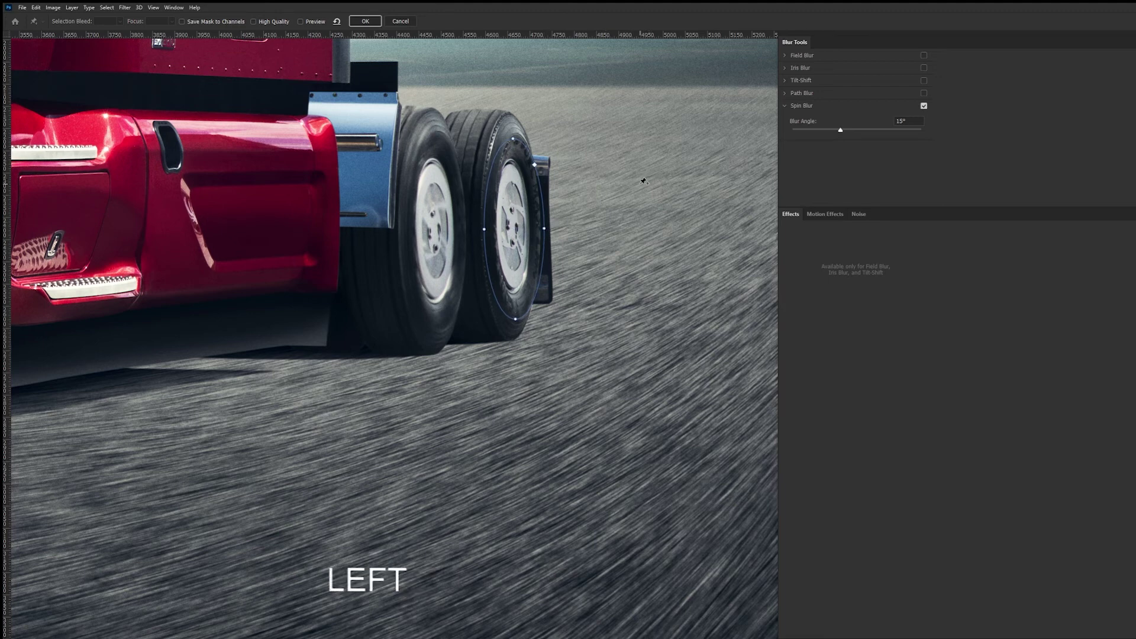
key("Left")
key("Left")
key("Up")
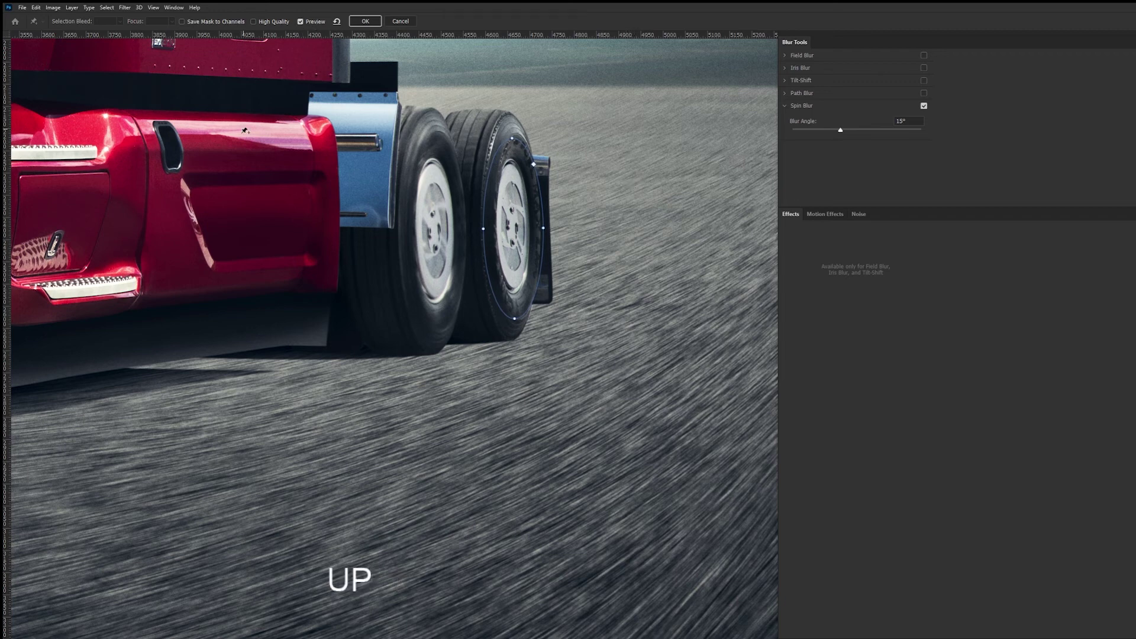
key("Up")
left_click_drag(841, 131, 837, 134)
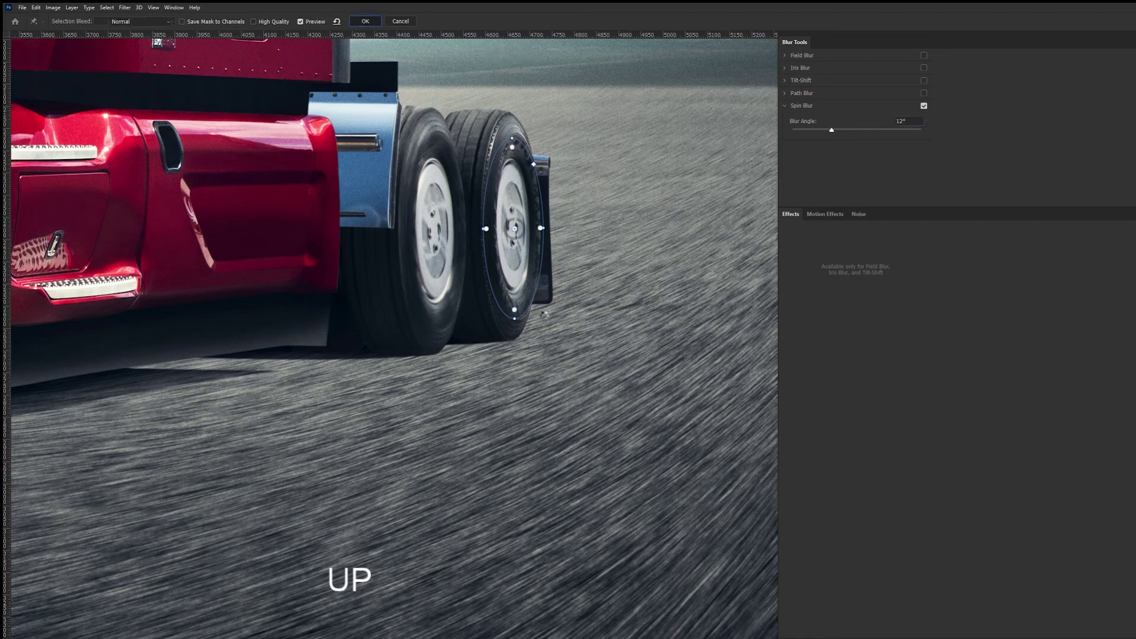
key("ctrl")
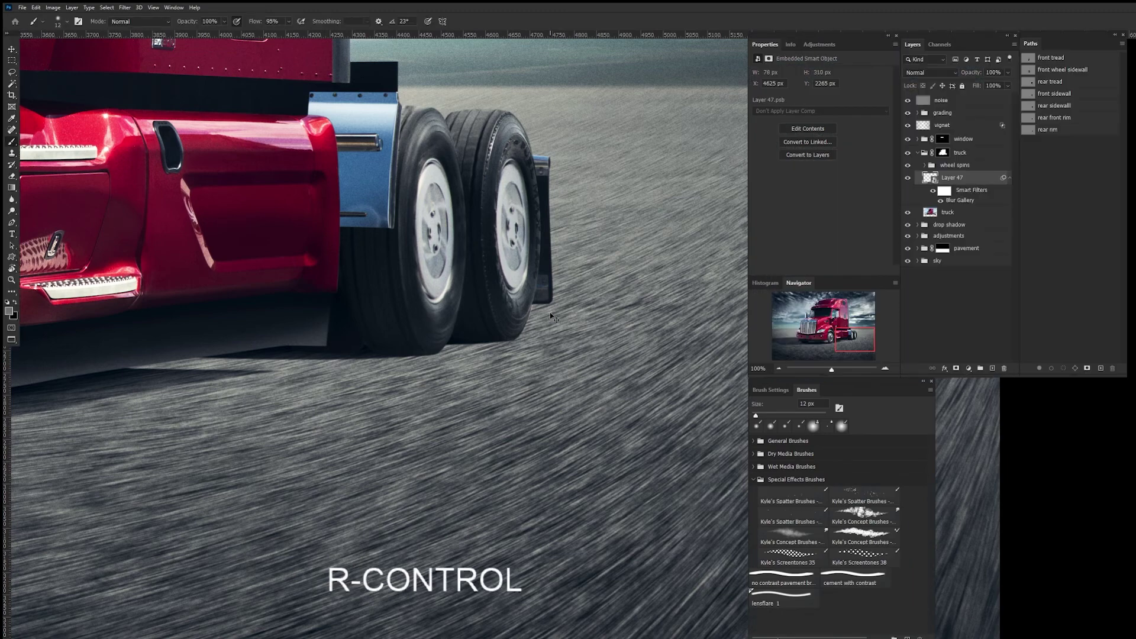
- Load the rear rim path as a selection and mask the blurred rearmost rim layer with it
key("ctrl+minus")
key("ctrl+minus")
key("space")
left_click_drag(577, 302, 431, 274)
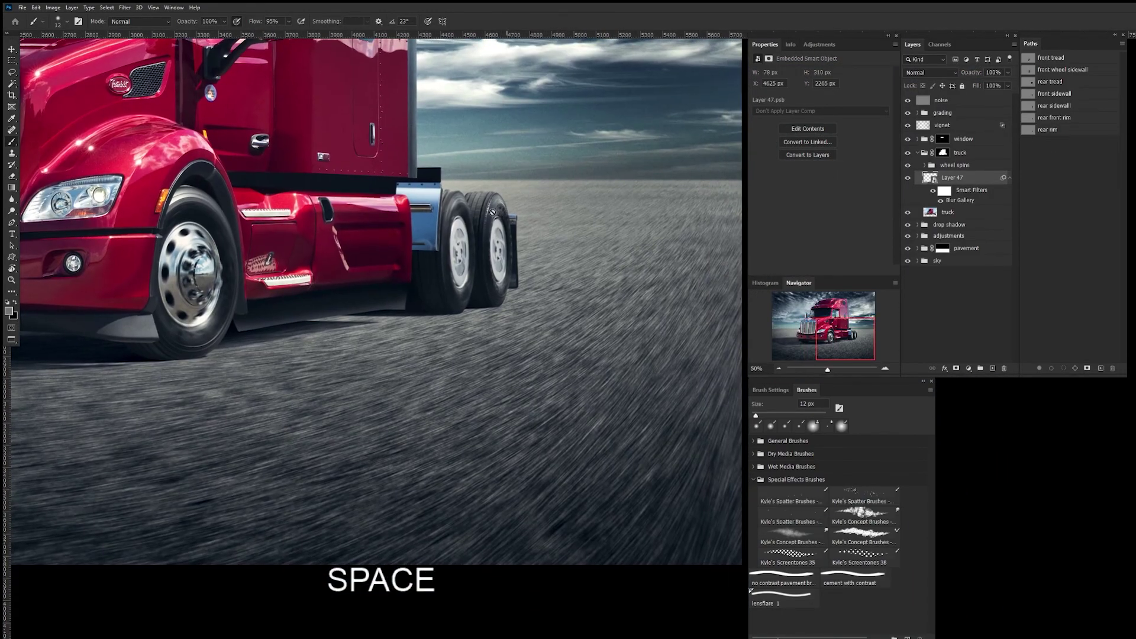
left_click(1068, 134)
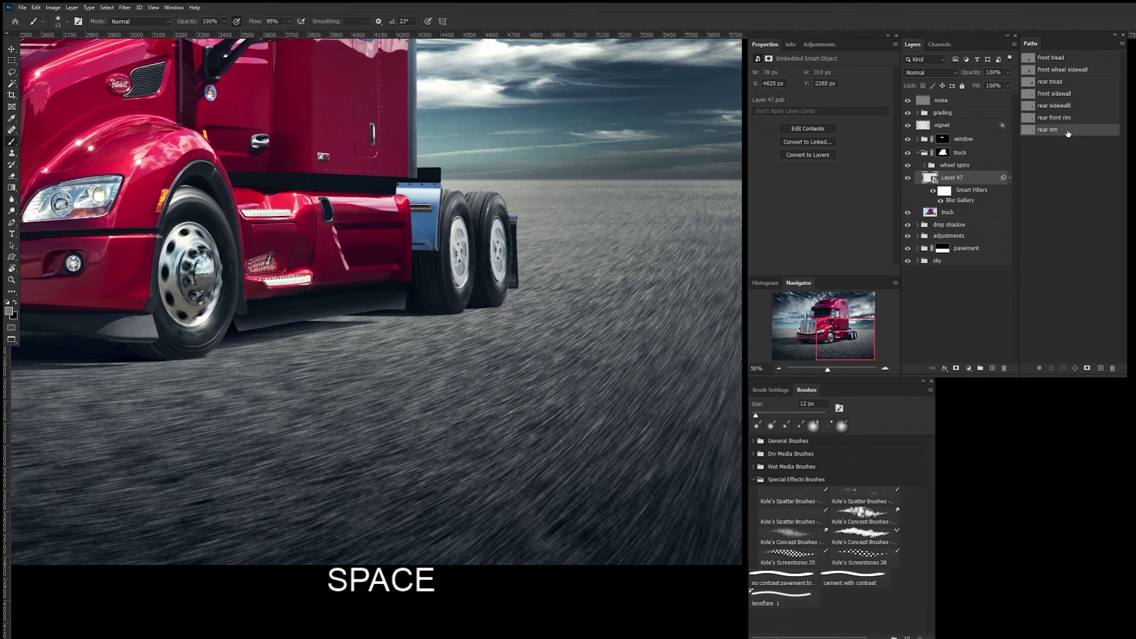
left_click(1064, 368)
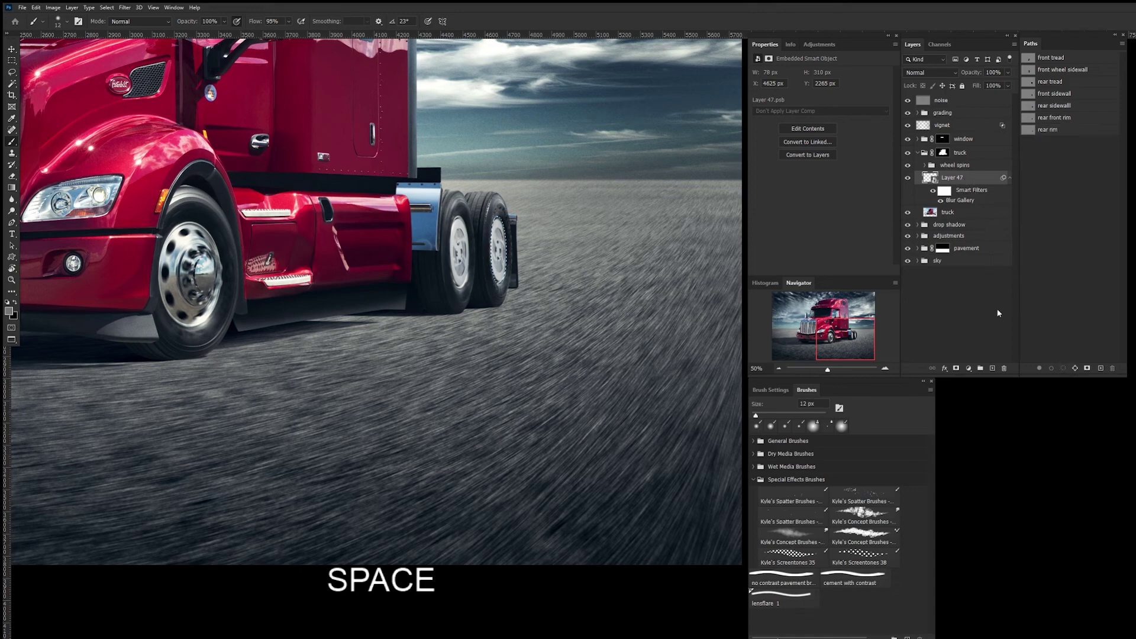
left_click(957, 368)
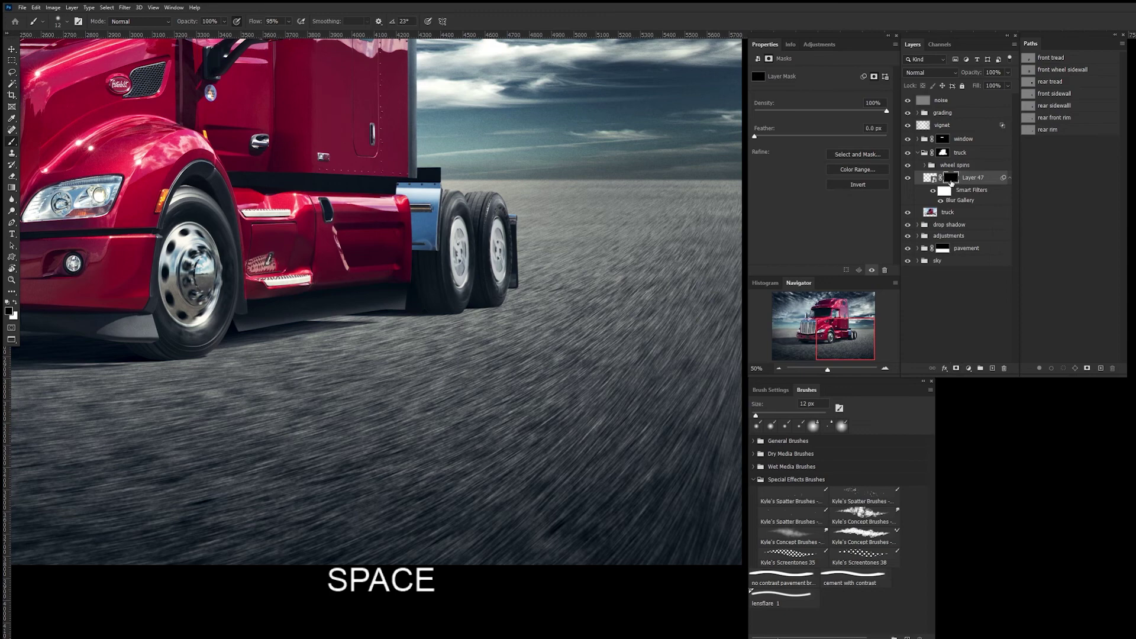
- Copy the rearmost tire from the truck layer to a new layer using the rear sidewall path selection, and check it in isolation
left_click(953, 214)
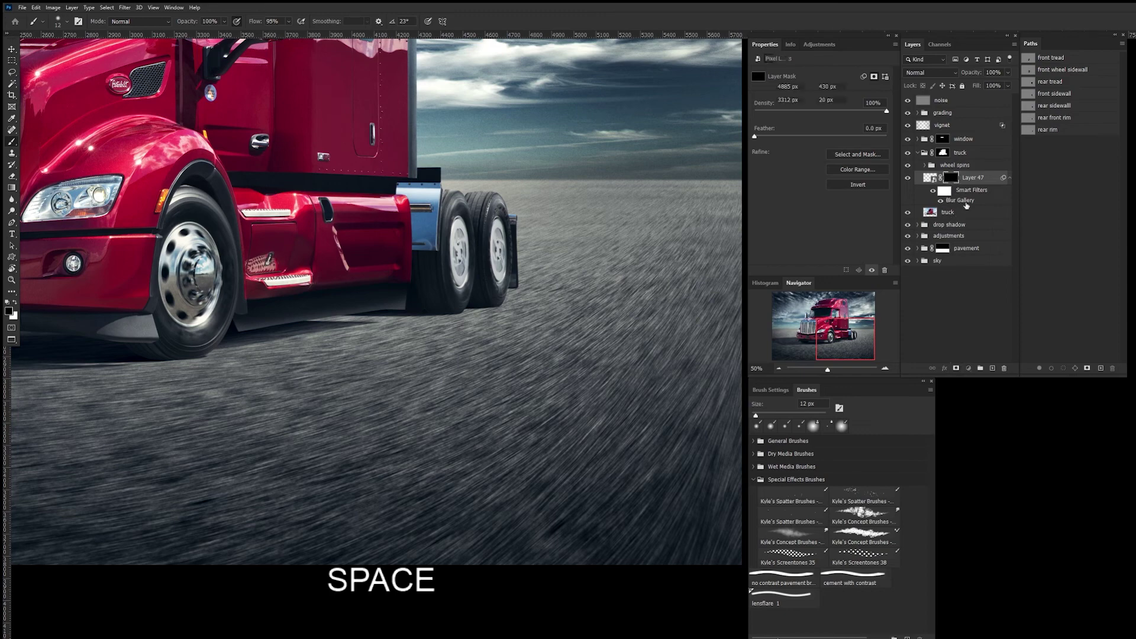
left_click(1057, 108)
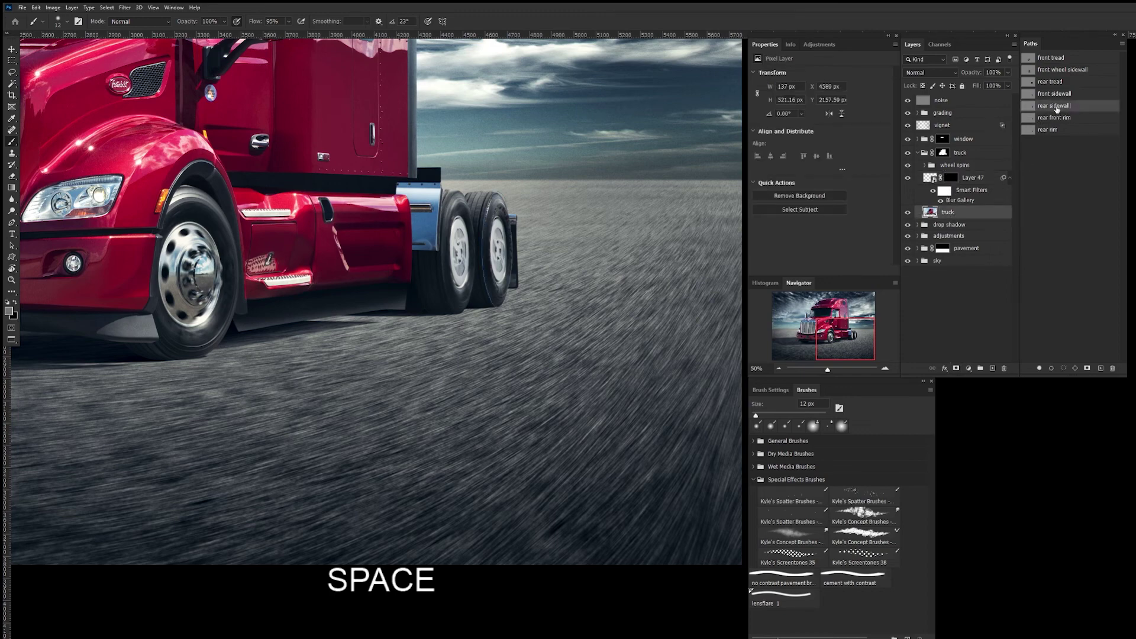
left_click(1063, 367)
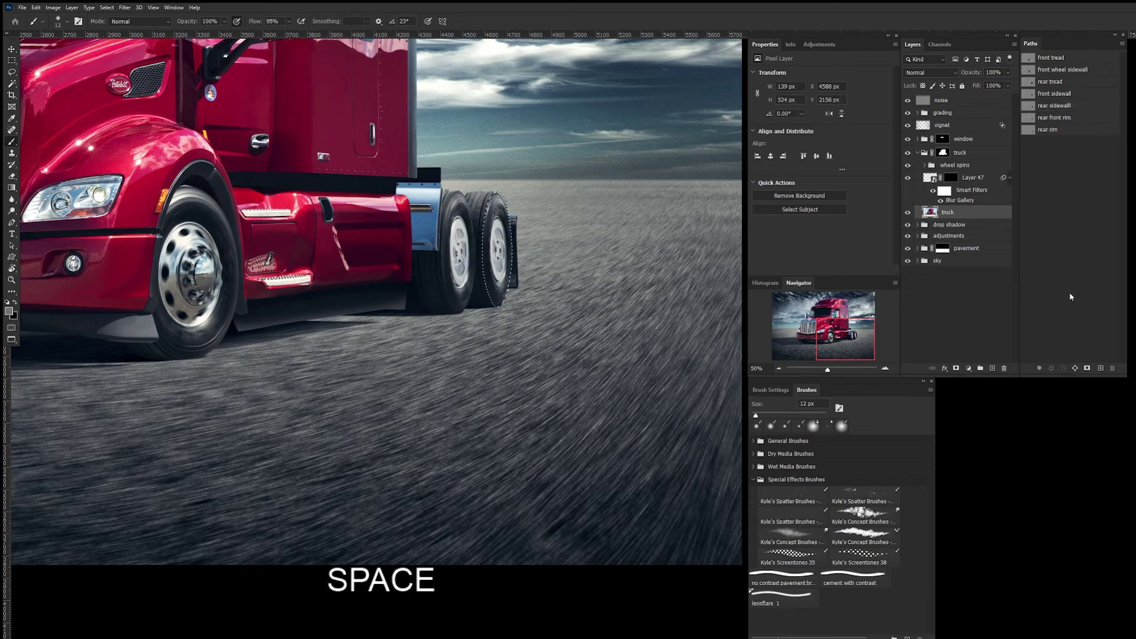
key("ctrl")
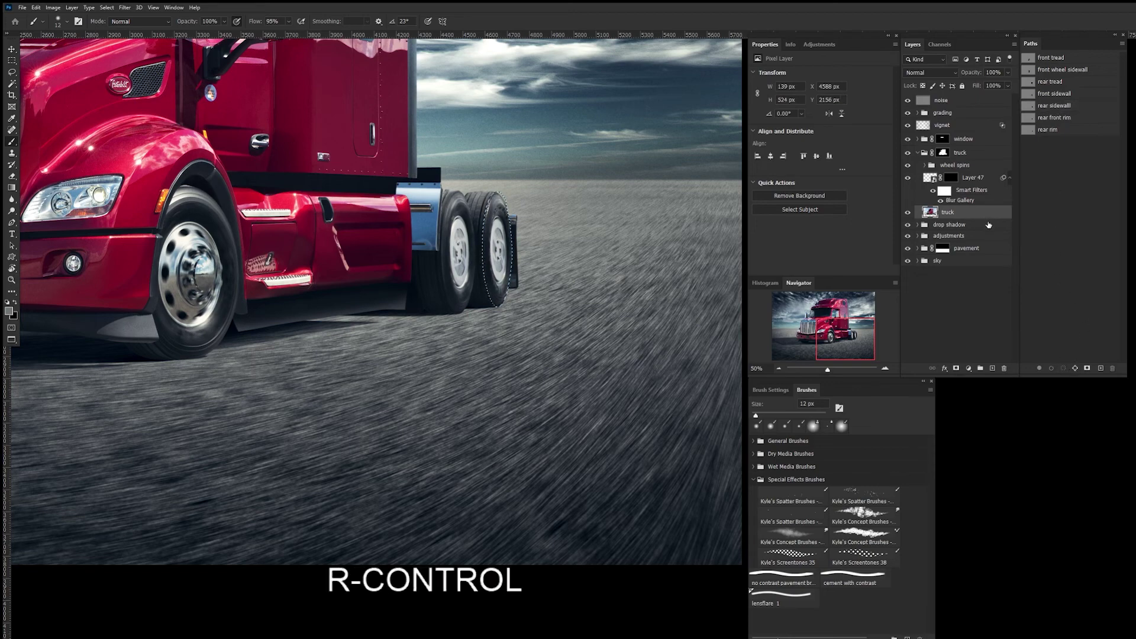
key("ctrl+j")
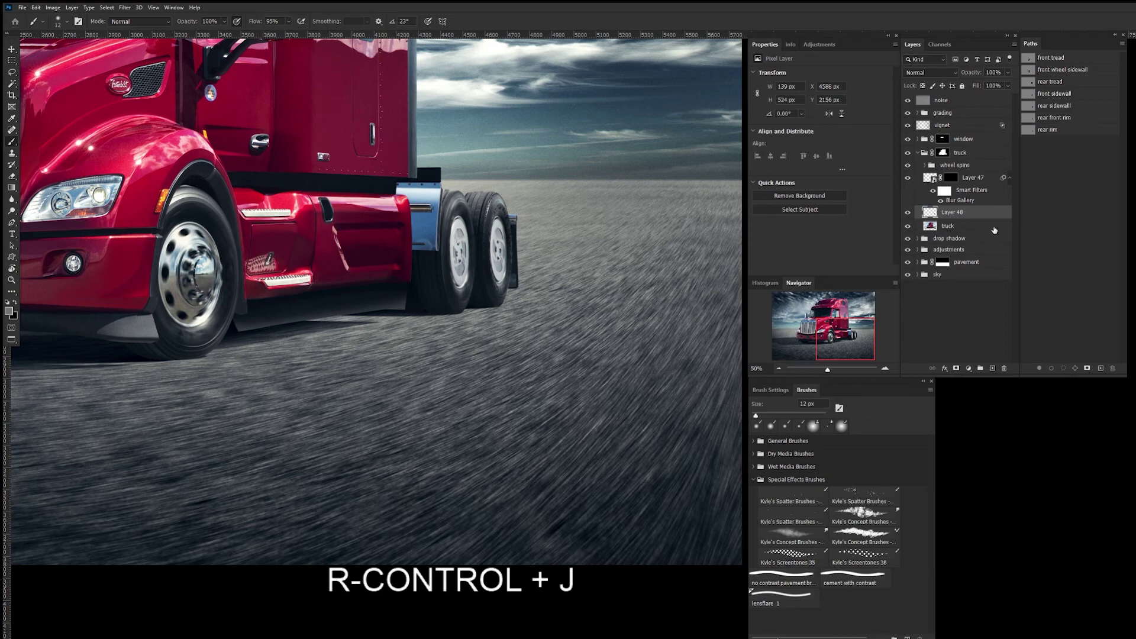
left_click(908, 214, "alt")
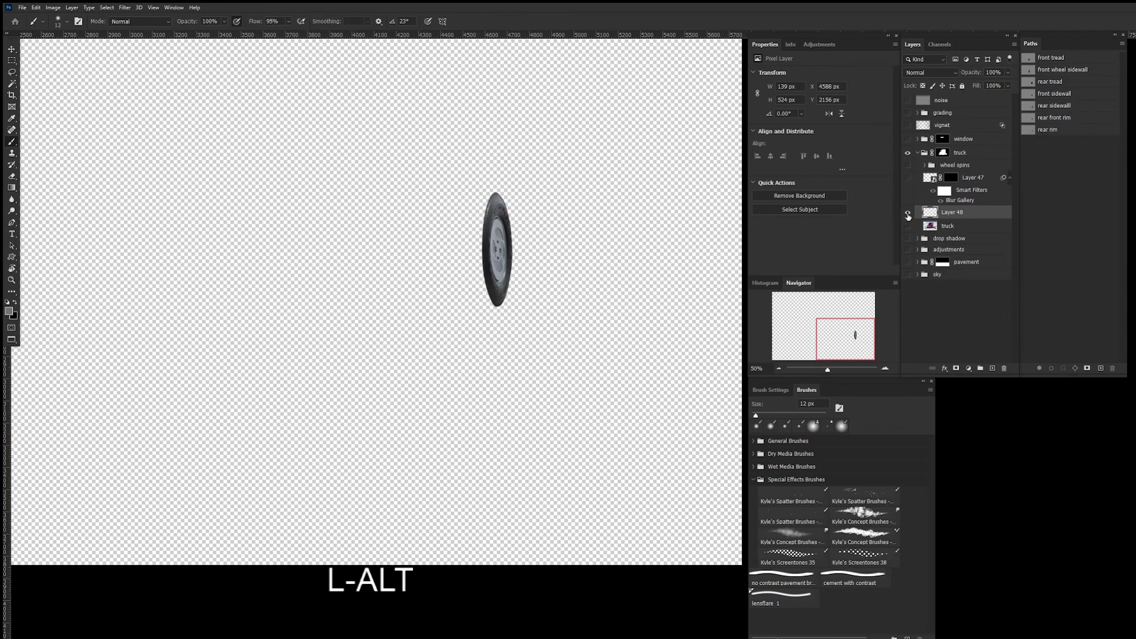
left_click(908, 214, "alt")
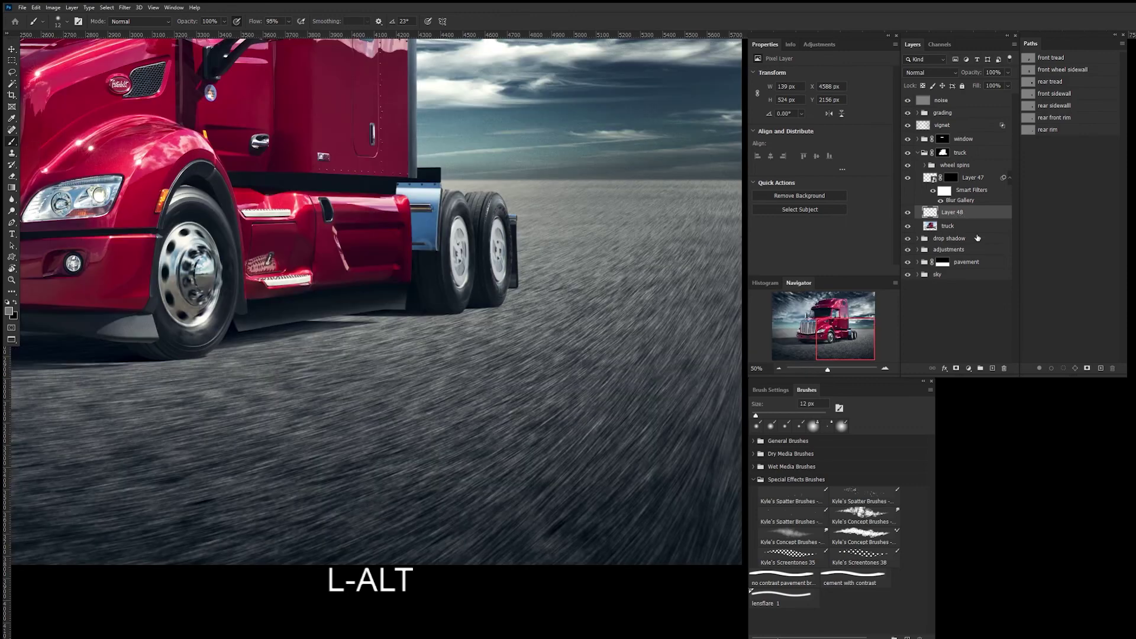
- Convert the copied rearmost tire layer, Layer 48, to a smart object and start a 15° Spin Blur with the preview off
right_click(985, 216)
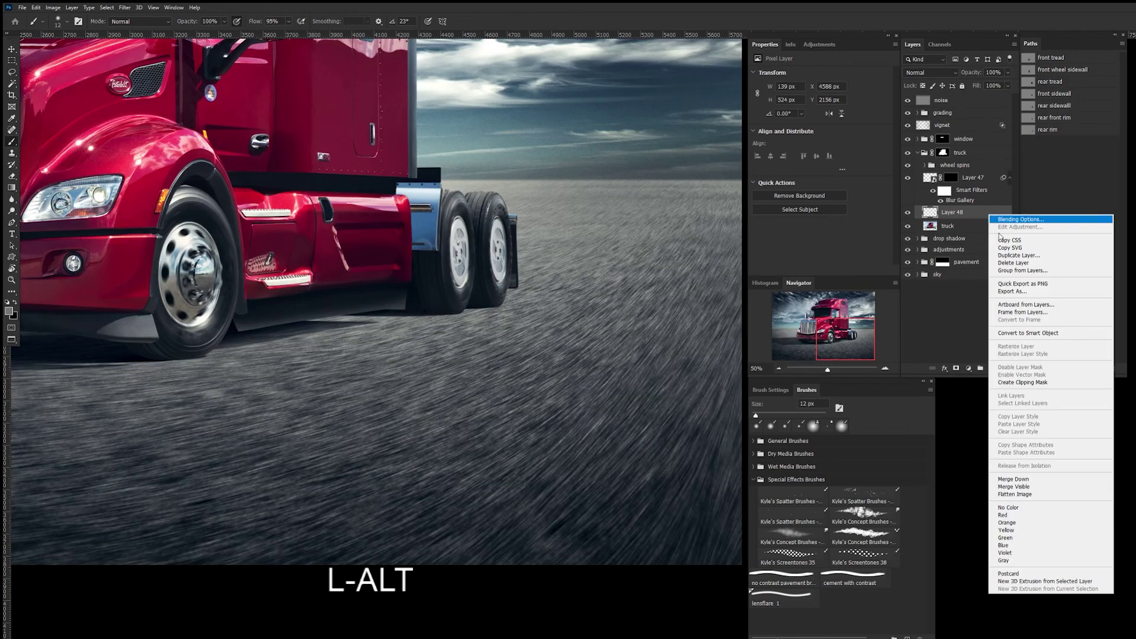
left_click(1014, 334)
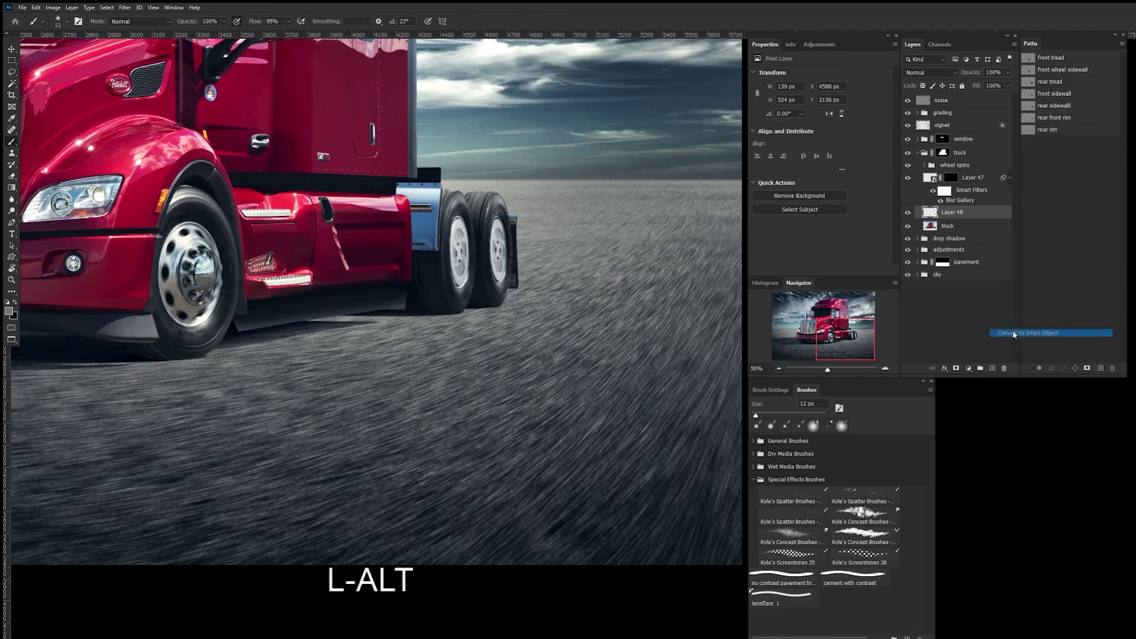
left_click(125, 7)
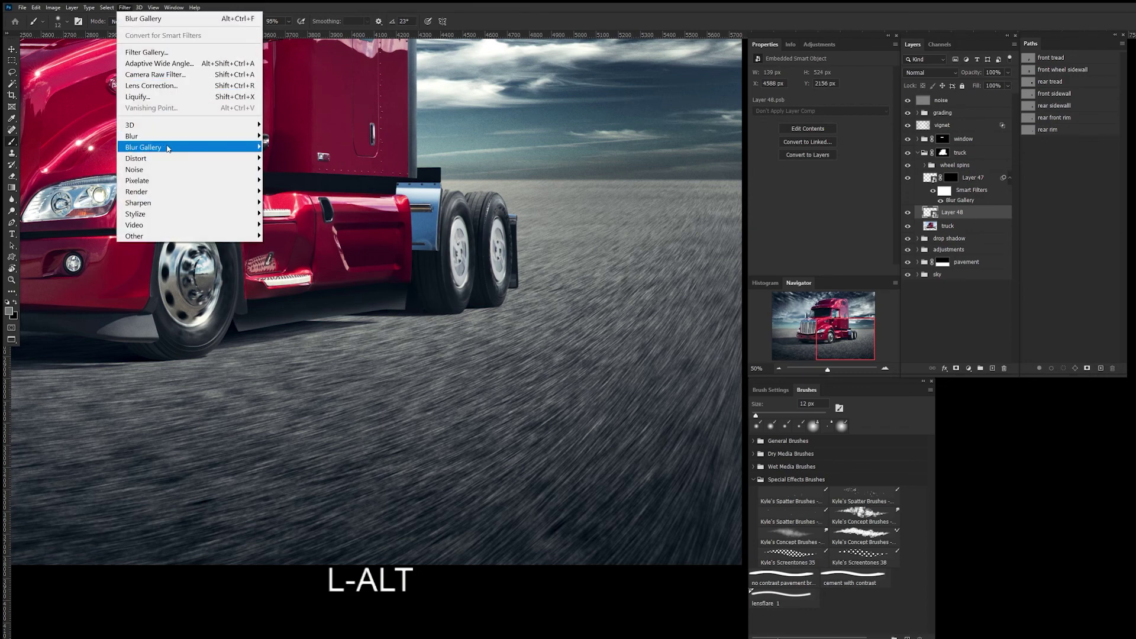
mouse_move(169, 151)
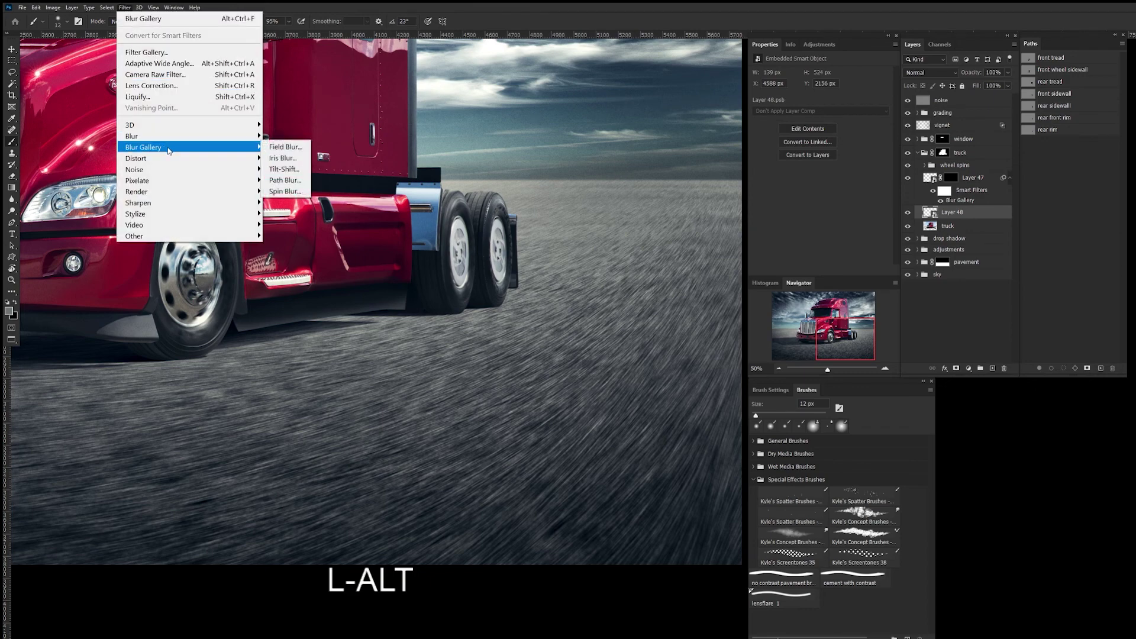
left_click(299, 192)
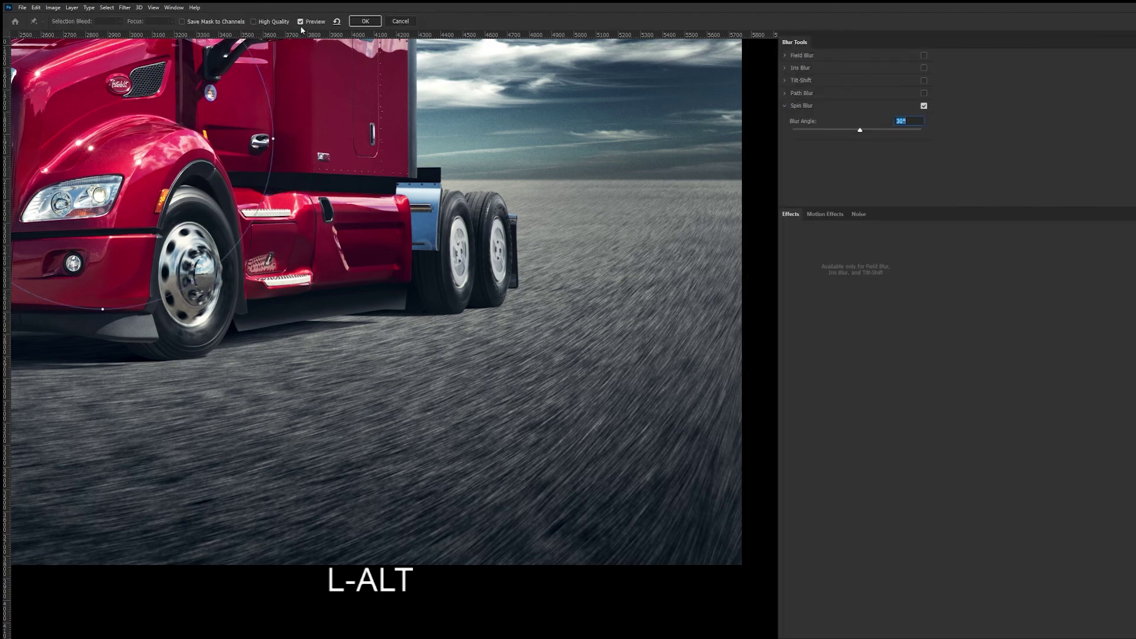
left_click(300, 22)
left_click(190, 179)
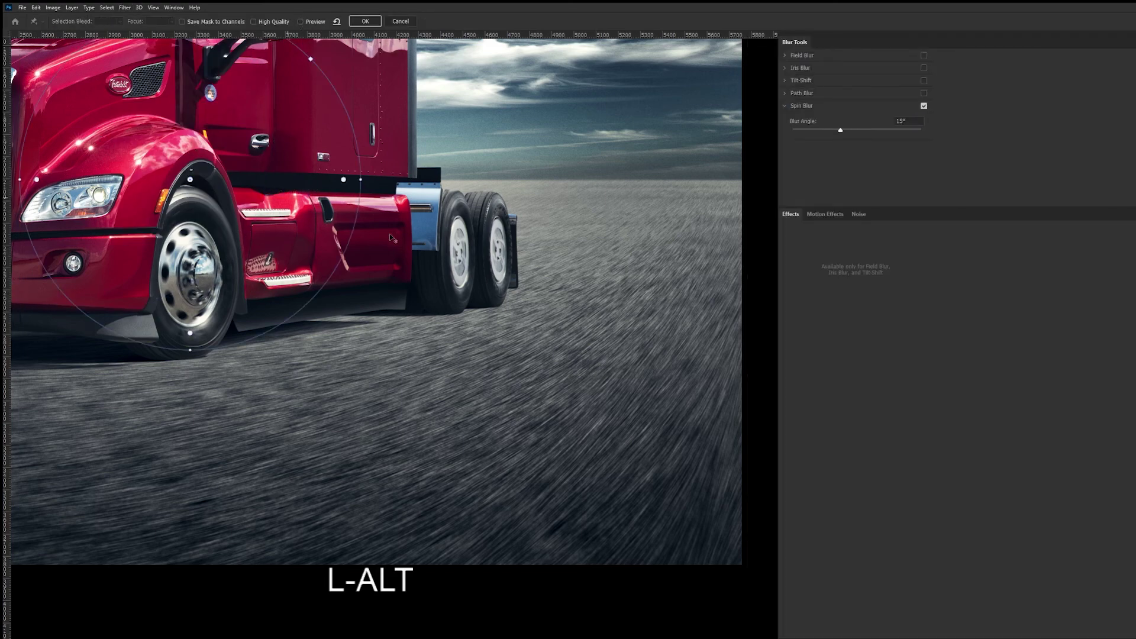
- Move the spin blur ellipse onto the rearmost wheel, then shrink and narrow it to roughly surround the tire
left_click_drag(391, 238, 596, 264)
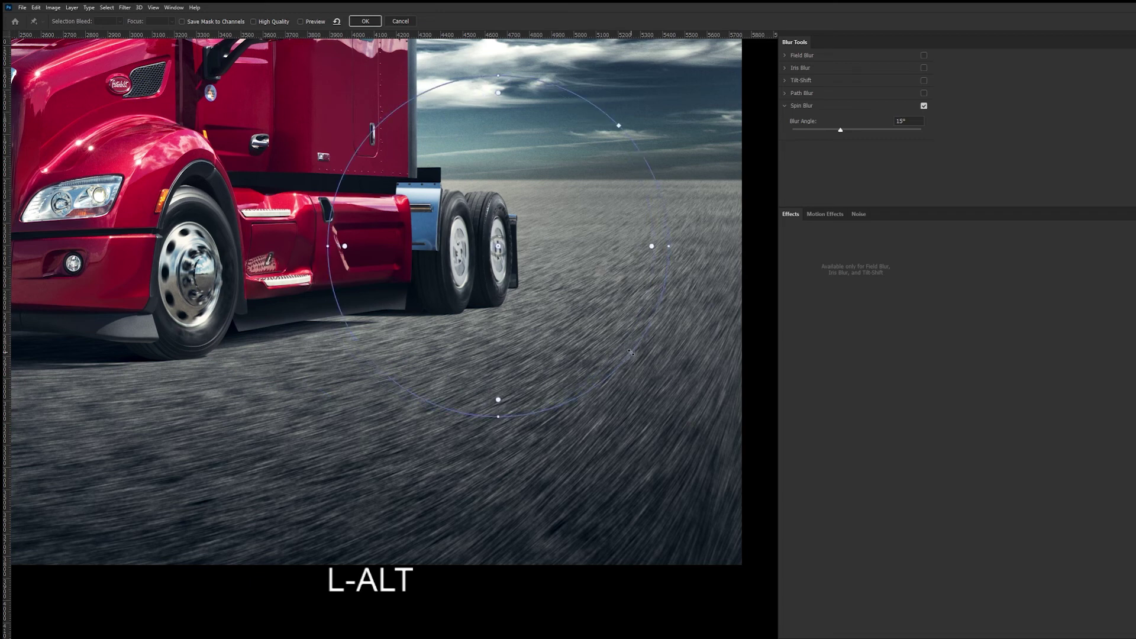
left_click_drag(625, 350, 525, 301)
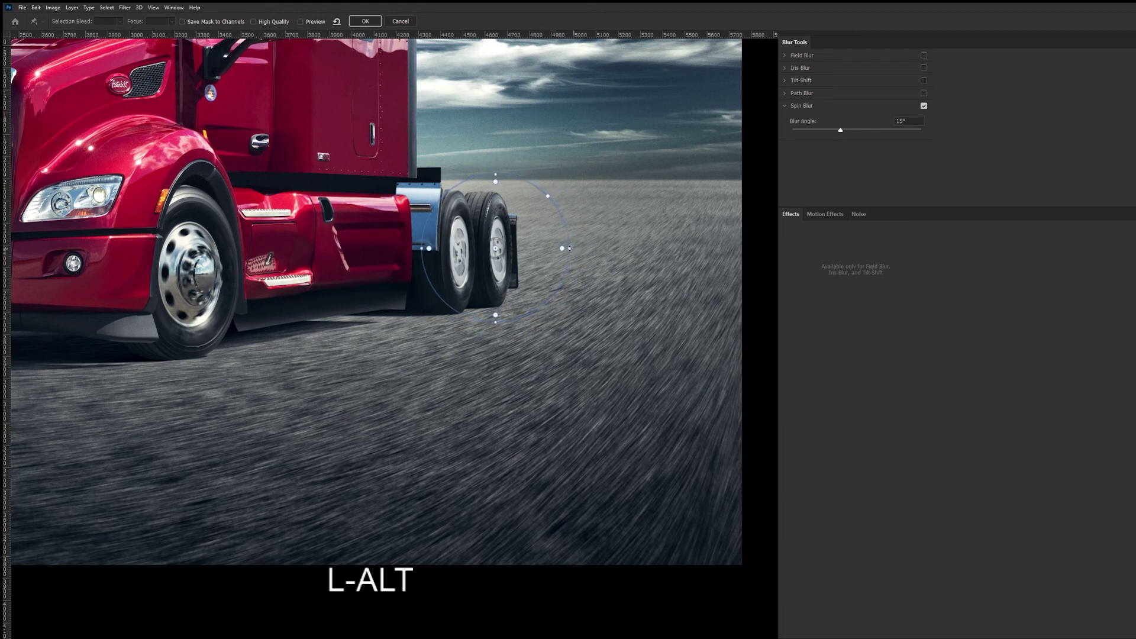
left_click_drag(568, 249, 525, 247)
left_click_drag(514, 262, 516, 263)
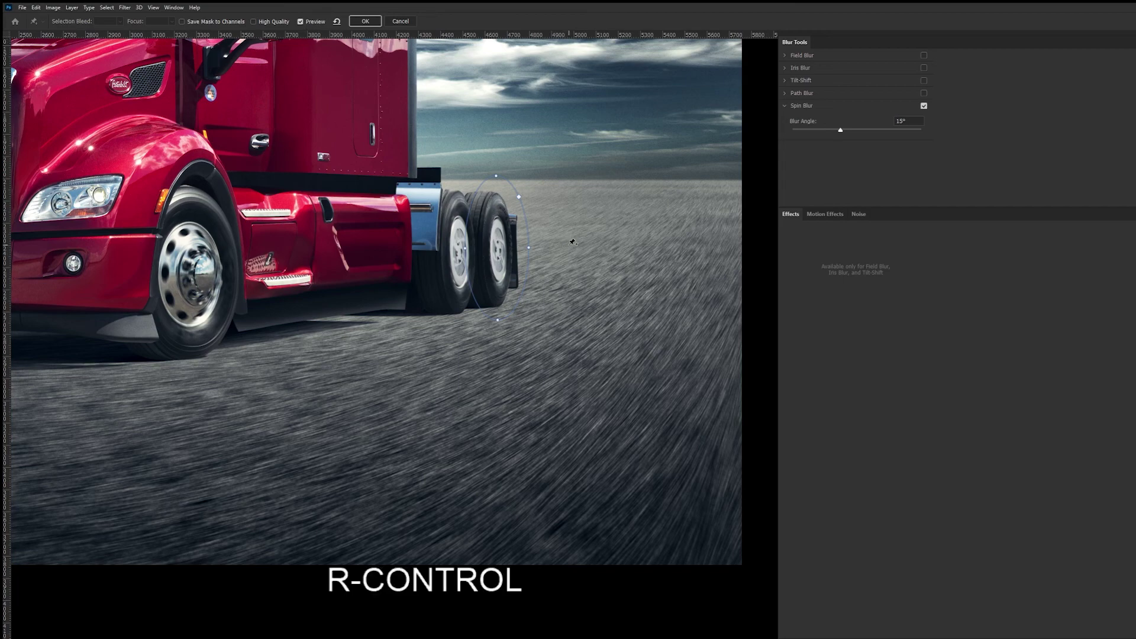
- Nudge the spin blur ellipse back and forth to settle its position over the rearmost tire
scroll(562, 245, "up", 1)
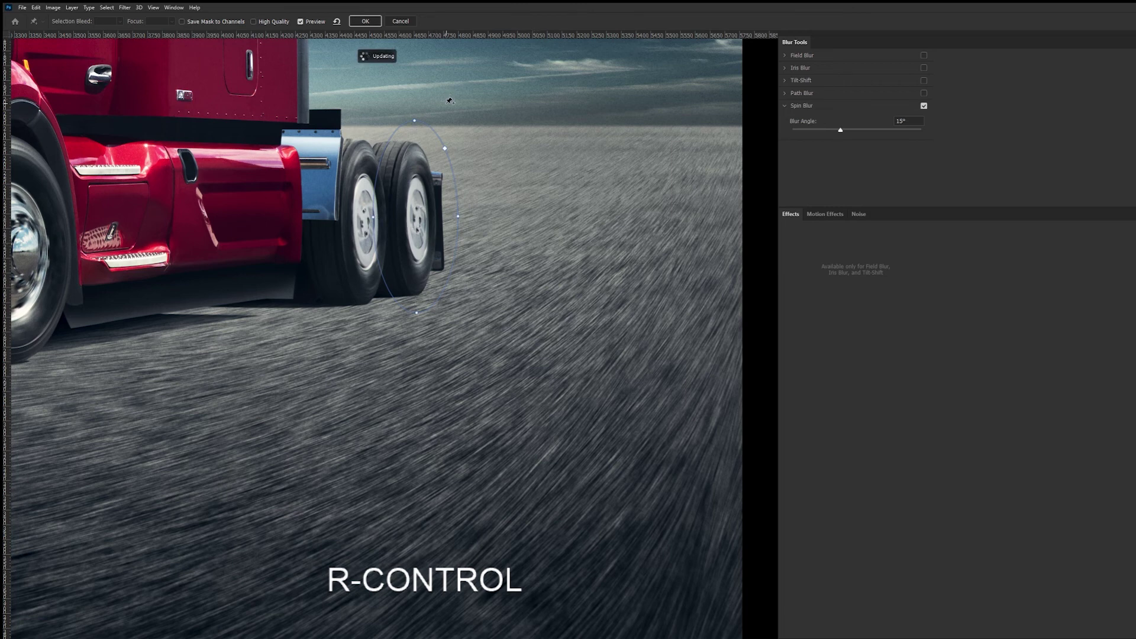
mouse_move(443, 219)
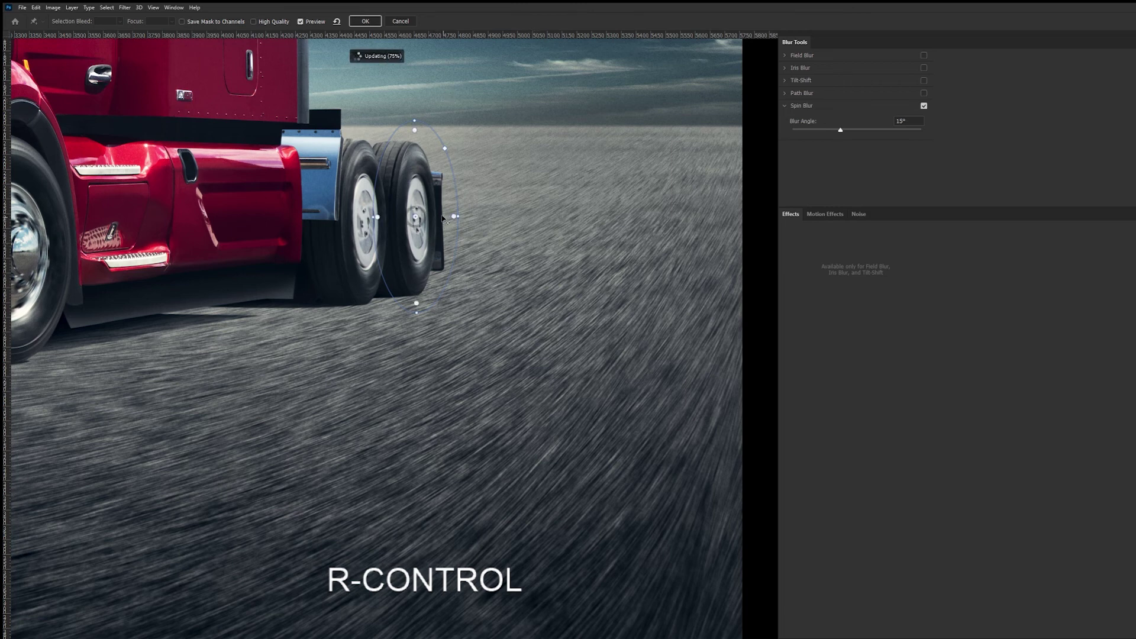
left_click_drag(441, 222, 445, 220)
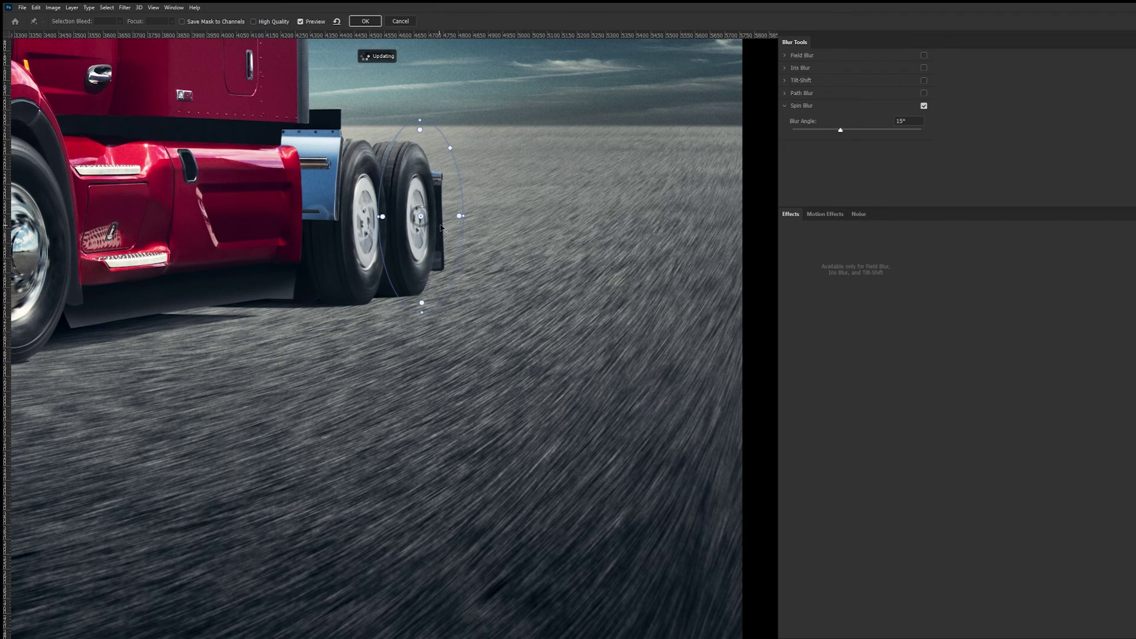
left_click_drag(438, 228, 444, 229)
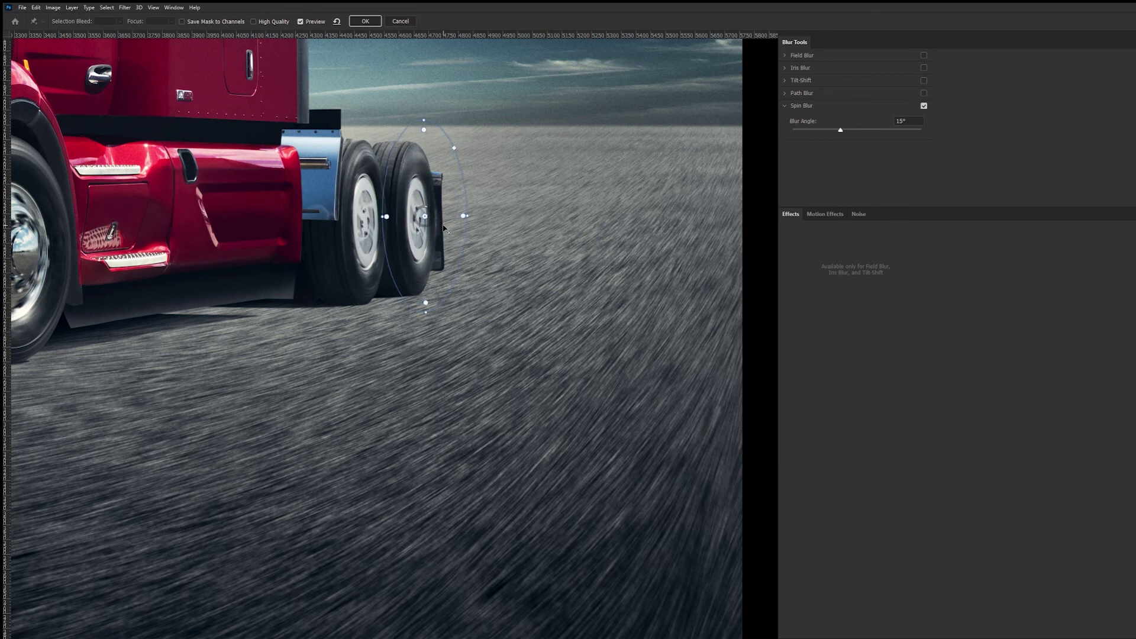
left_click_drag(443, 224, 443, 224)
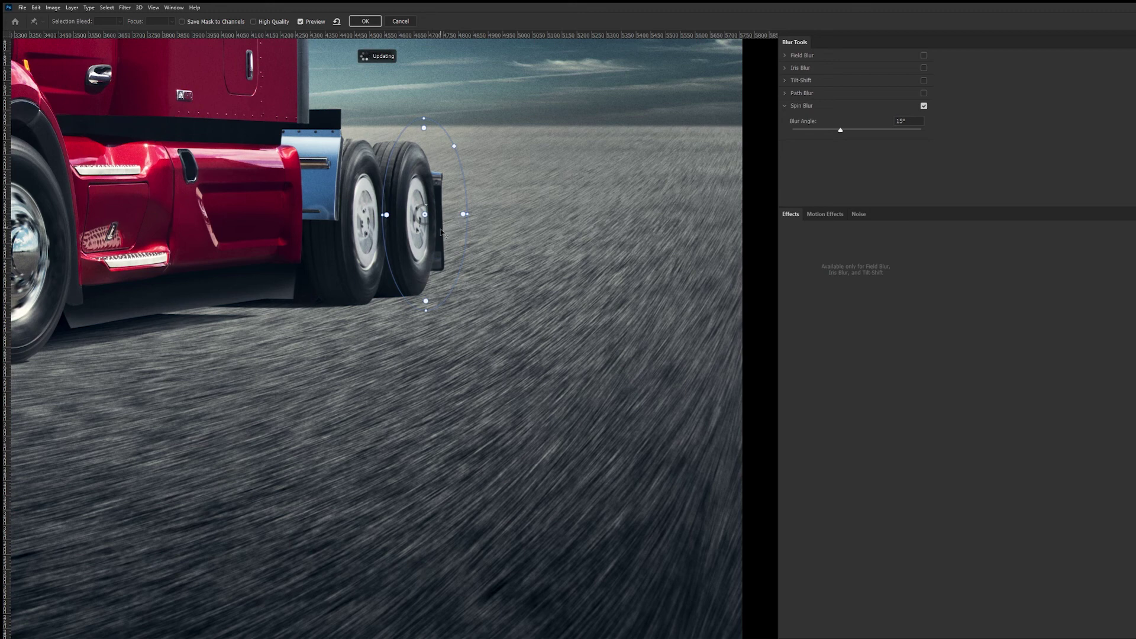
left_click_drag(441, 235, 430, 236)
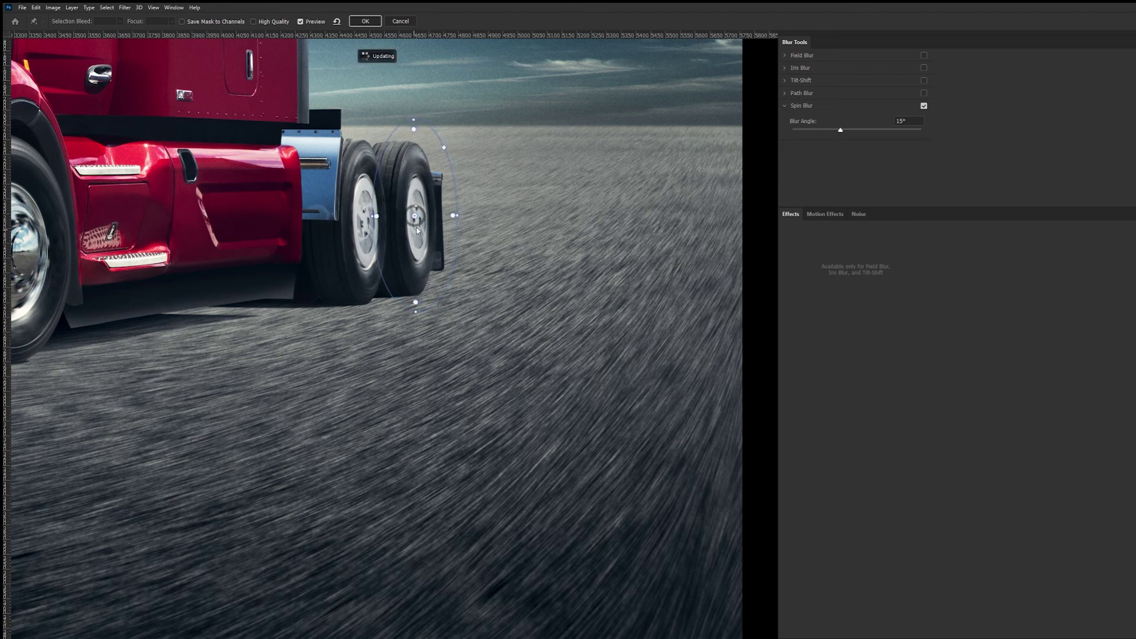
- Shift only the blur's rotation center slightly right onto the hub of the rearmost wheel
key("alt")
left_click_drag(416, 218, 423, 217)
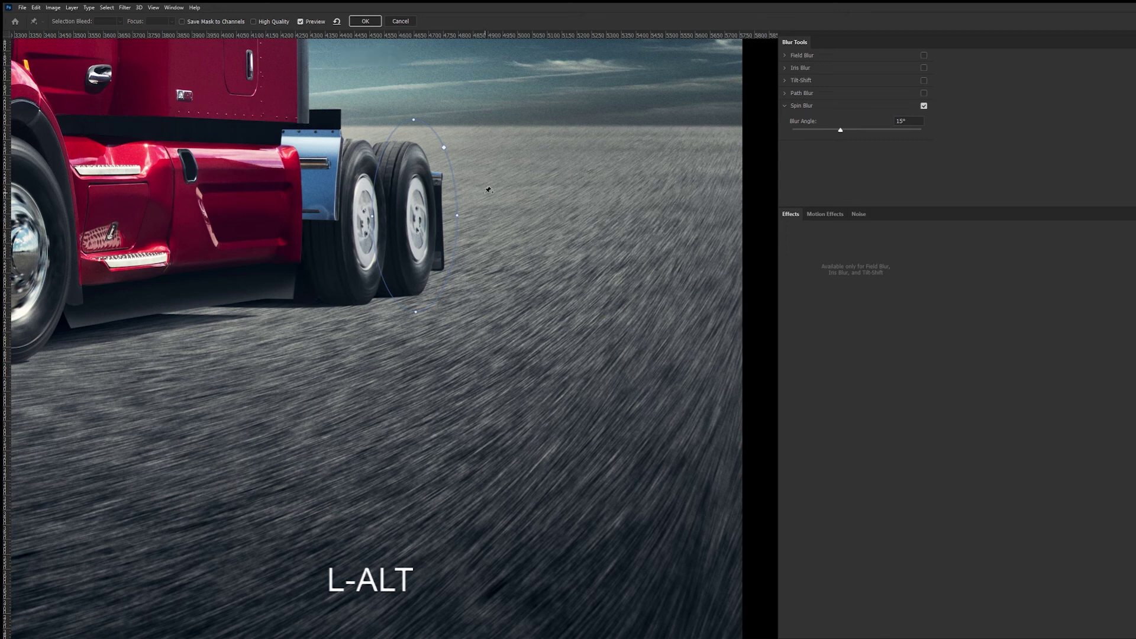
mouse_move(418, 218)
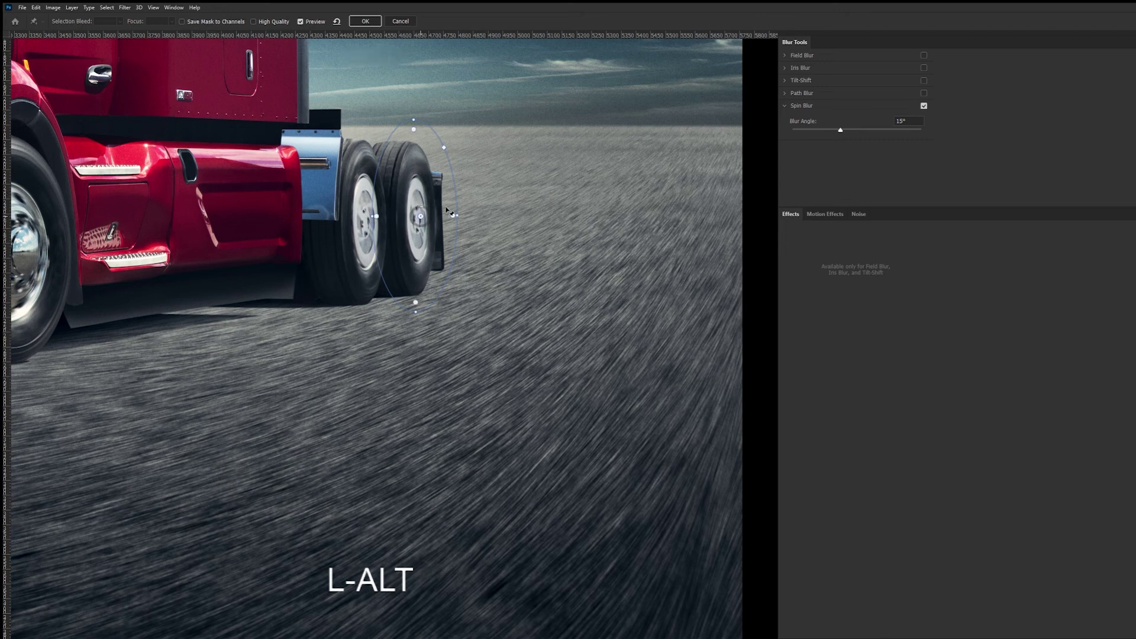
left_click_drag(421, 219, 488, 188)
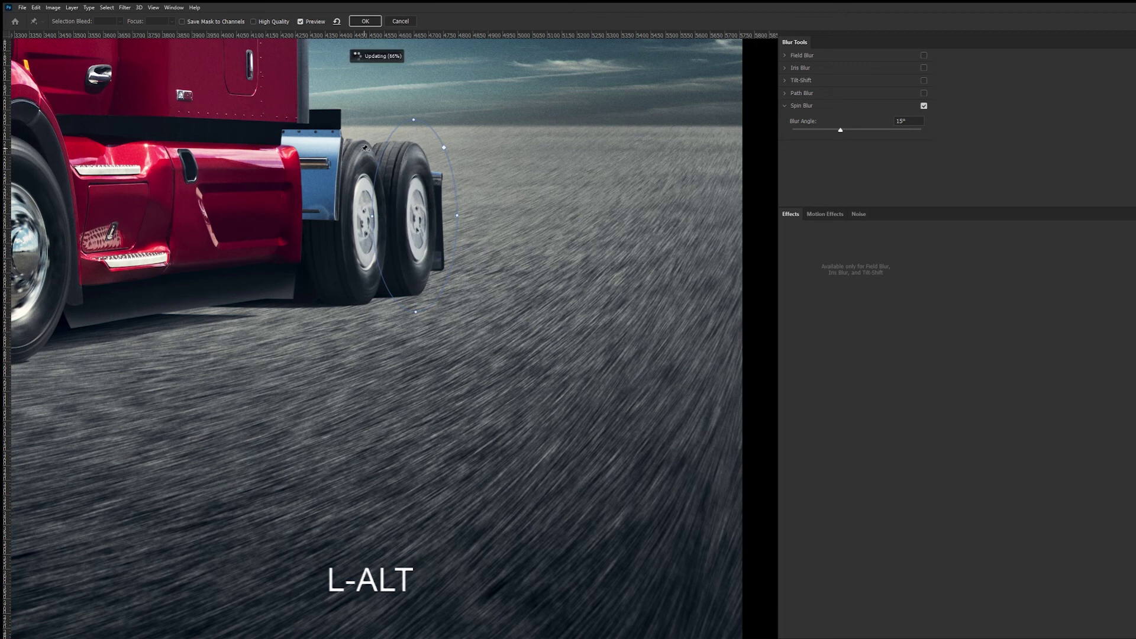
mouse_move(443, 177)
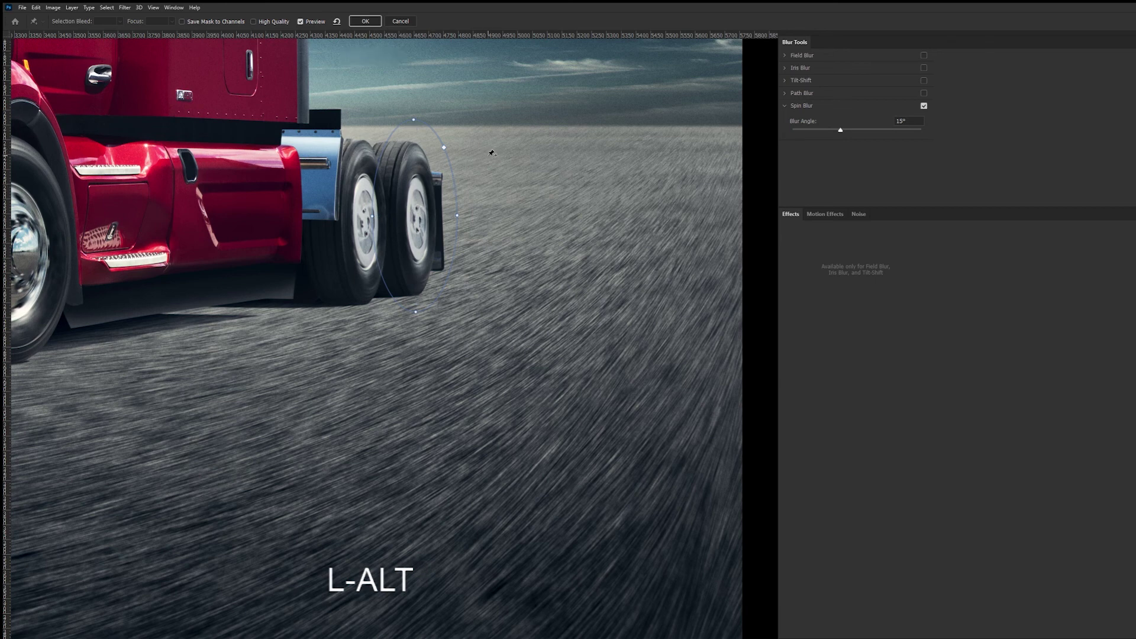
- Refine the blur ellipse's height, tilt and width so it fits closely around the rearmost tire
mouse_move(385, 280)
left_click_drag(412, 120, 412, 120)
left_click_drag(460, 216, 455, 215)
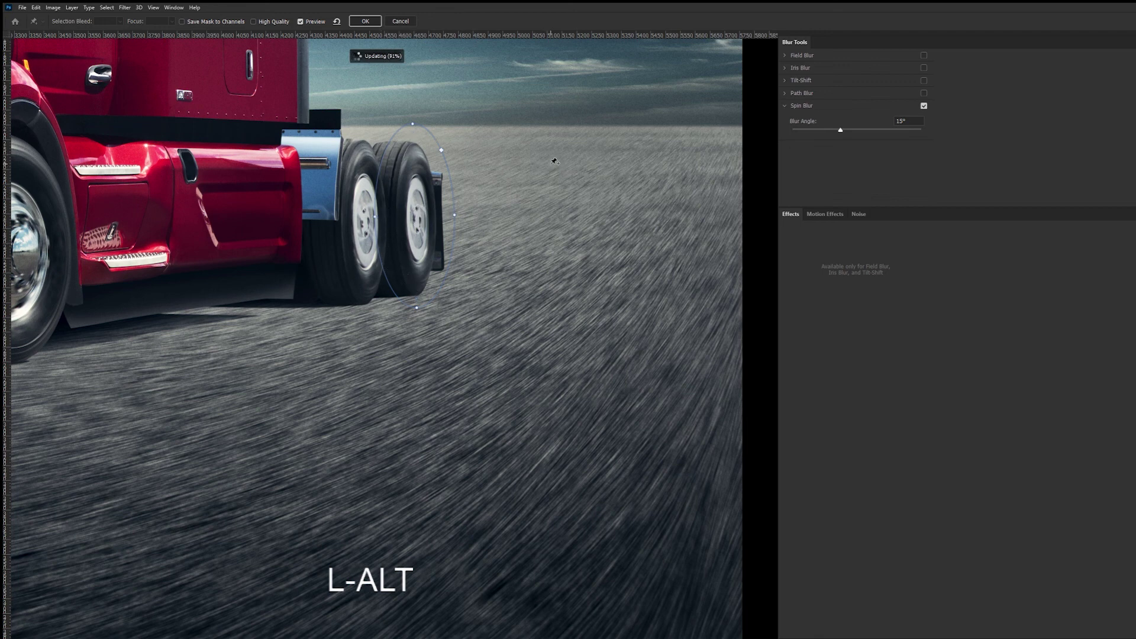
mouse_move(421, 219)
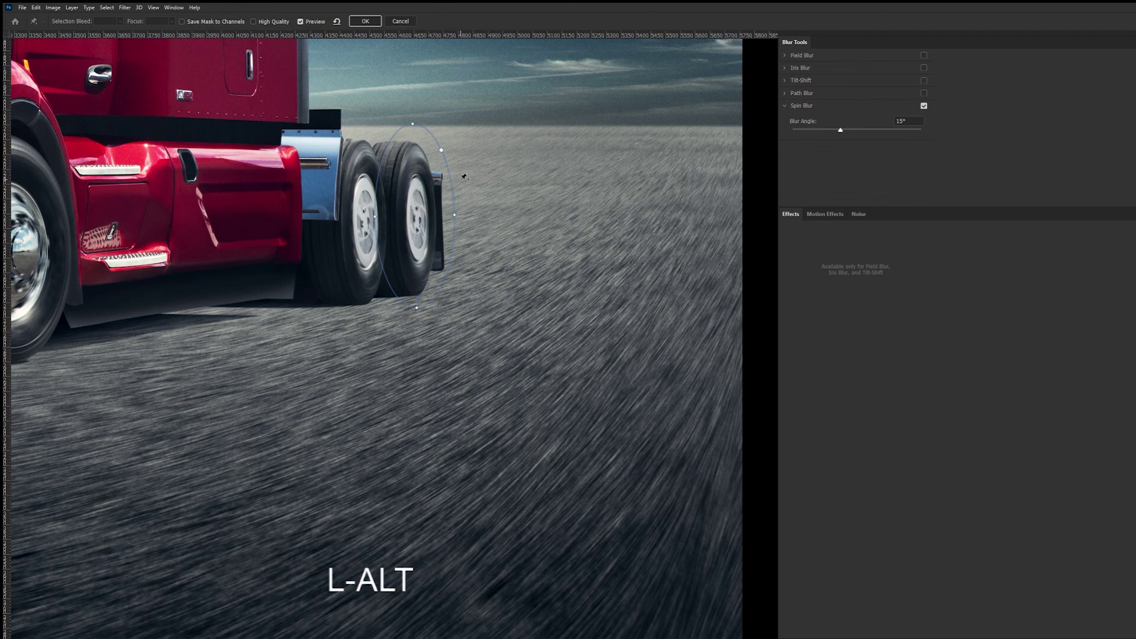
mouse_move(413, 120)
left_click_drag(412, 120, 415, 122)
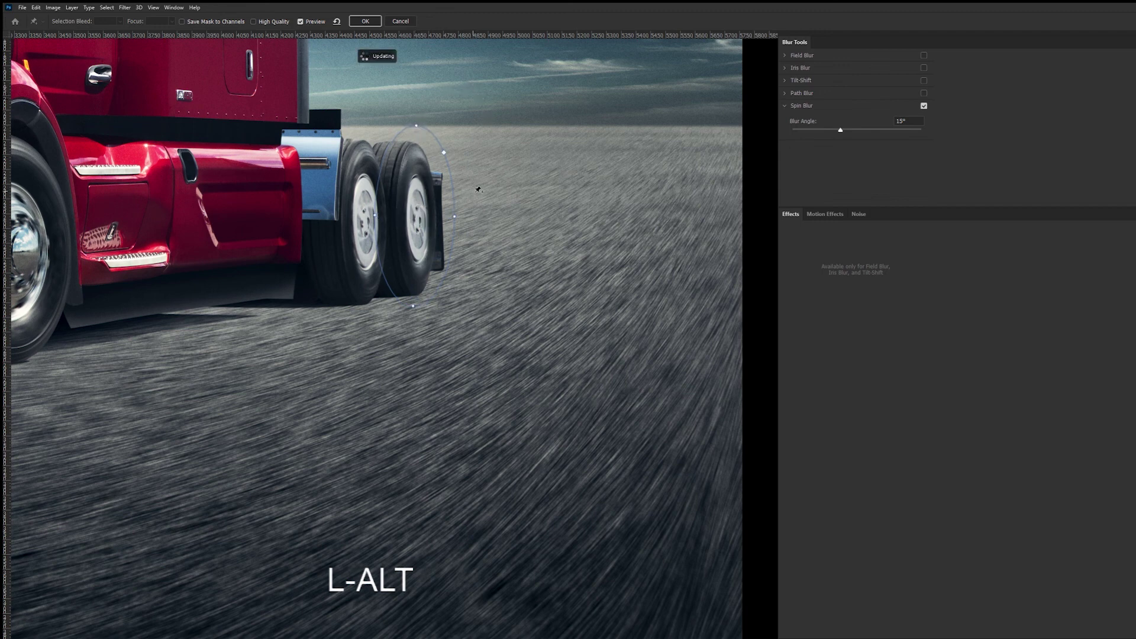
mouse_move(458, 217)
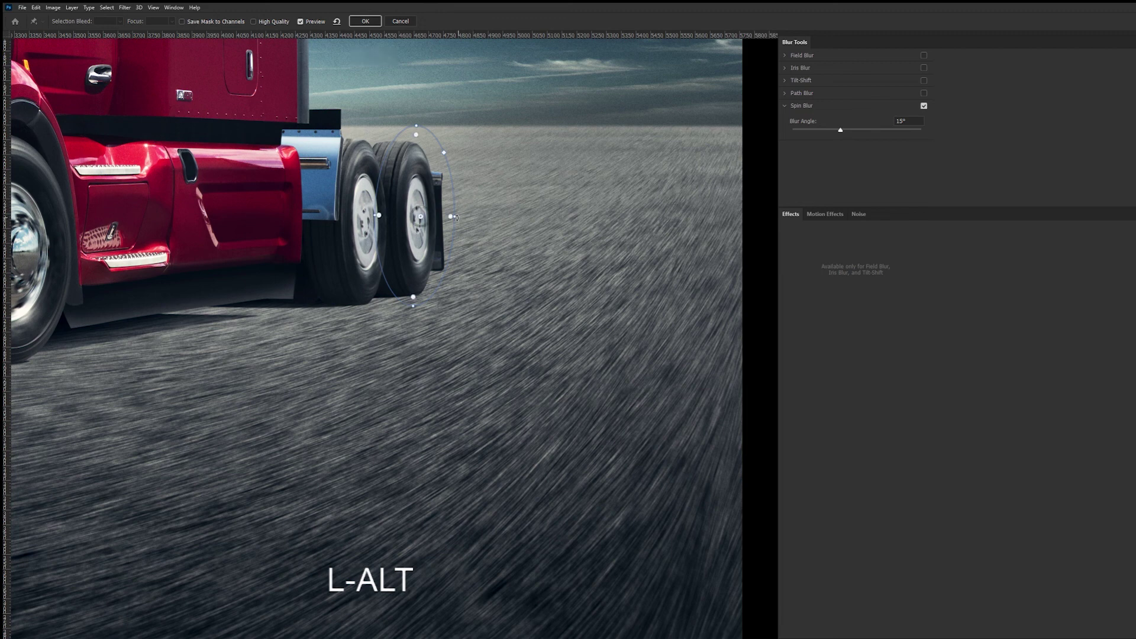
left_click_drag(459, 217, 450, 216)
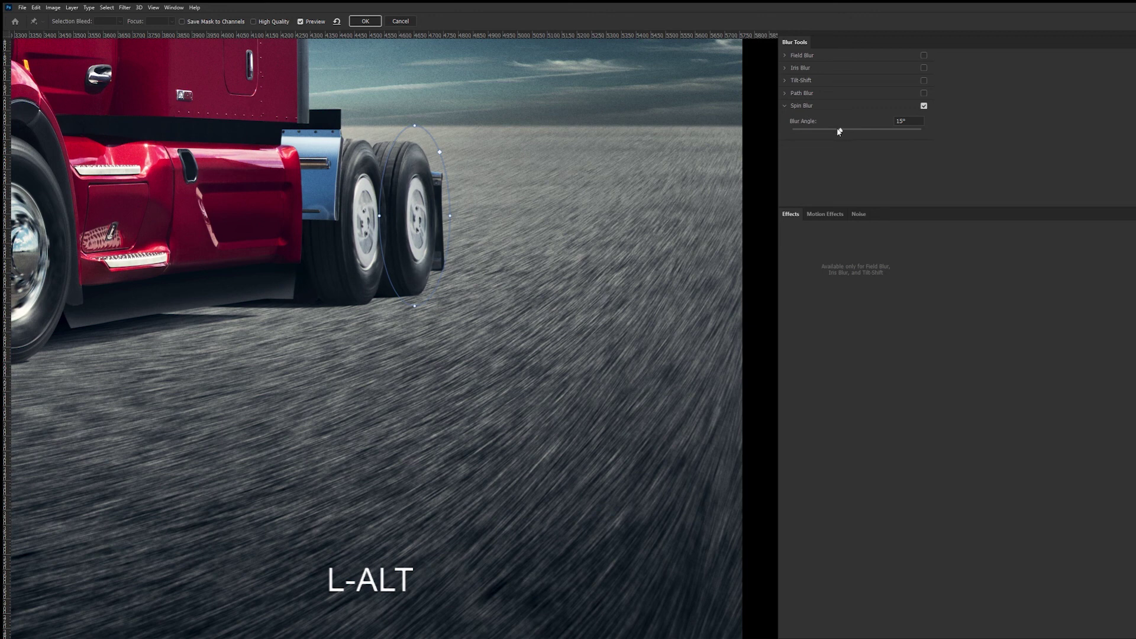
- Set the blur angle to 12°, fine-tune the ellipse's horizontal position over the tire, and apply the Spin Blur
left_click_drag(845, 129, 830, 130)
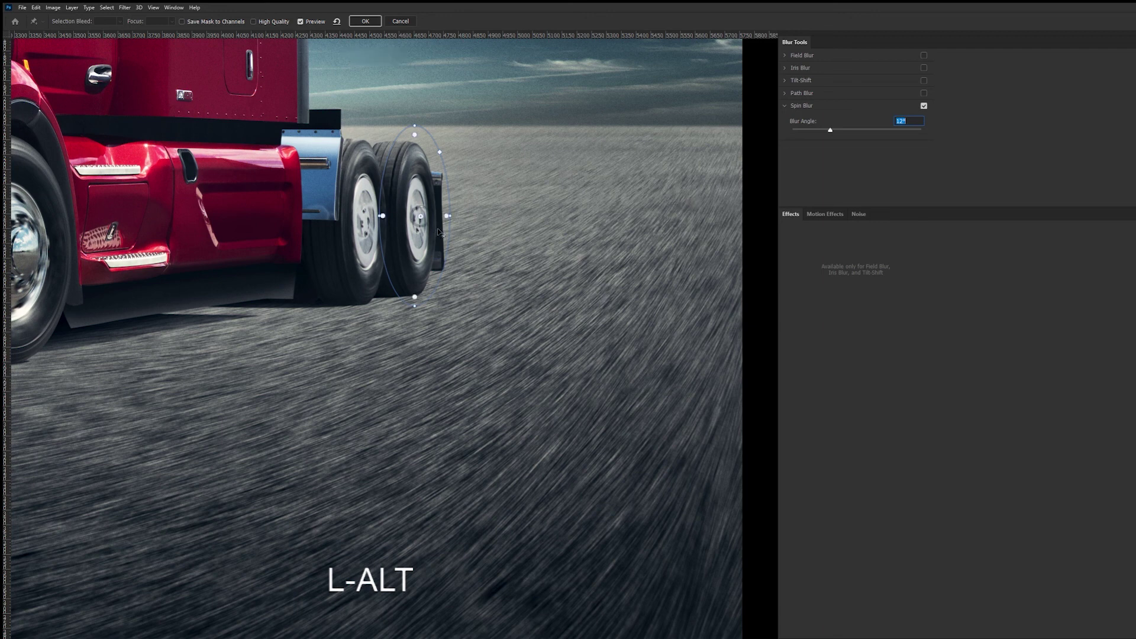
left_click_drag(438, 230, 447, 232)
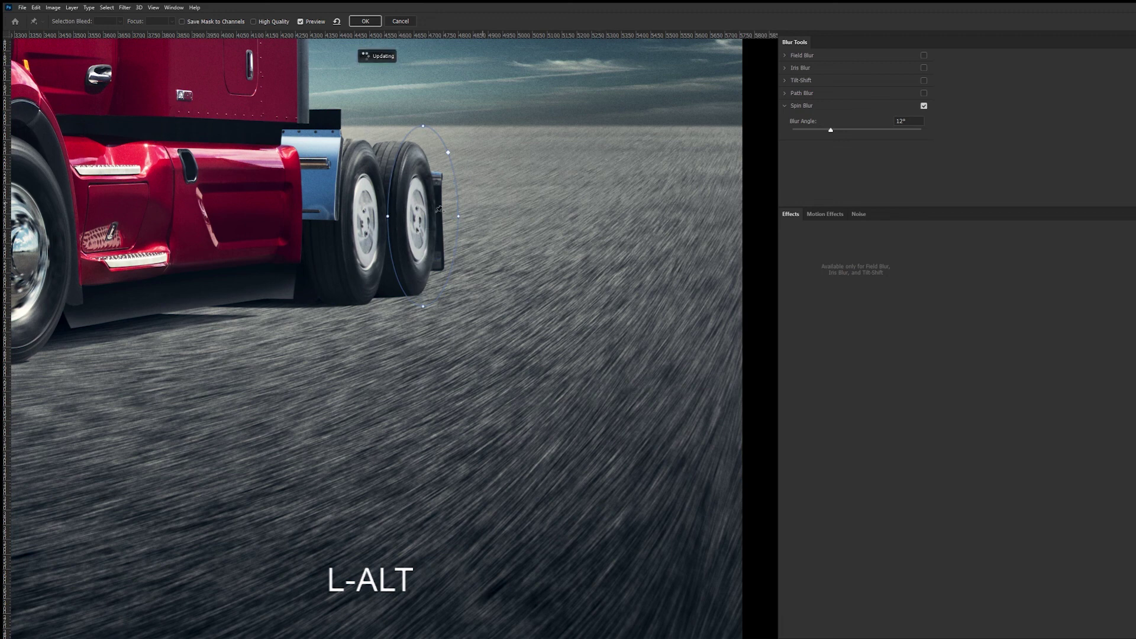
mouse_move(446, 222)
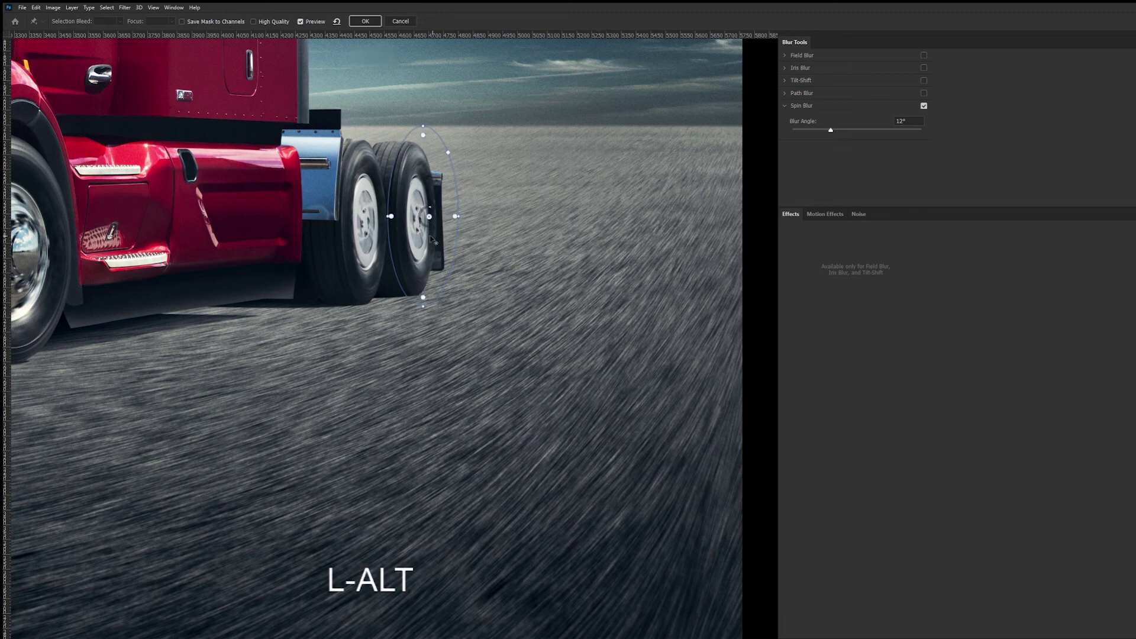
left_click_drag(433, 236, 425, 237)
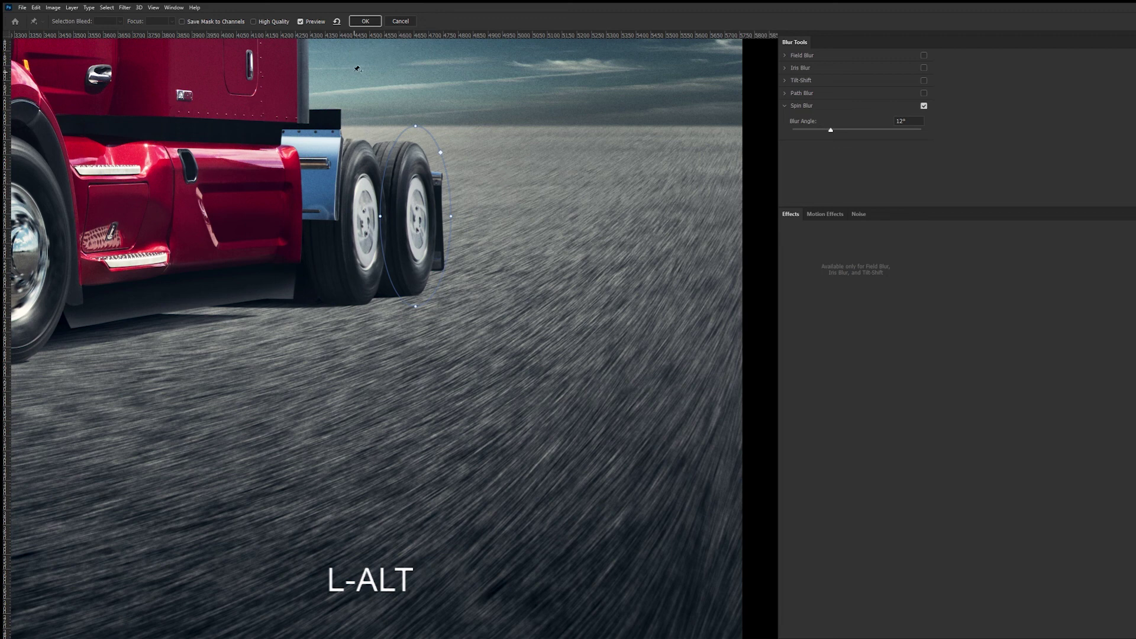
left_click(366, 22)
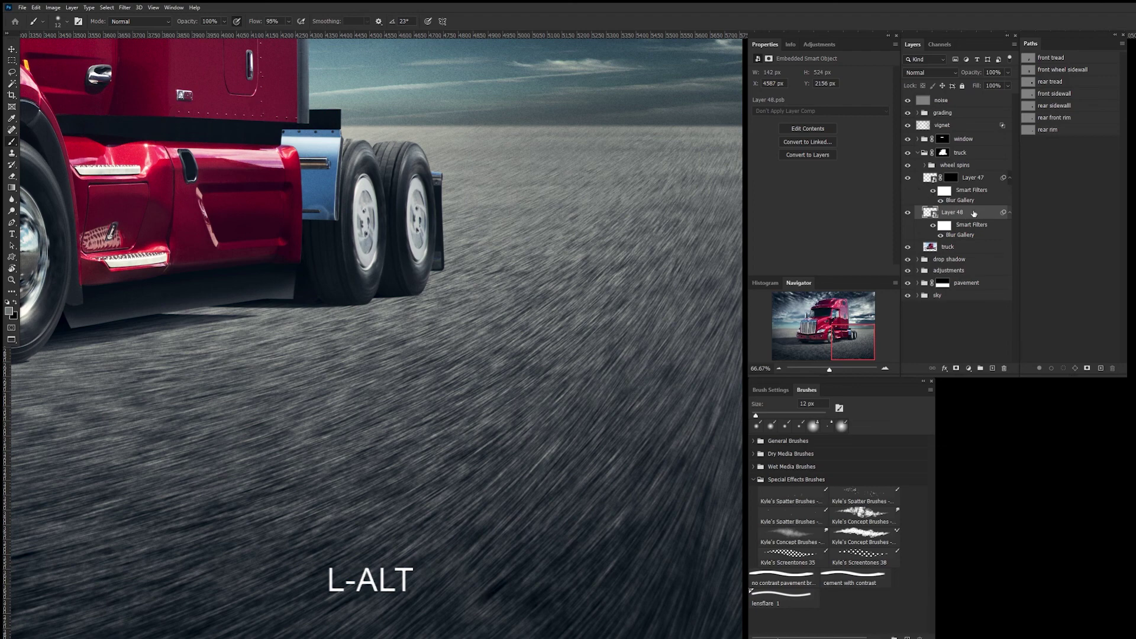
- Check the mask overlay of Layer 47 and compare the rearmost tire with Layer 48 hidden and shown
left_click(952, 179)
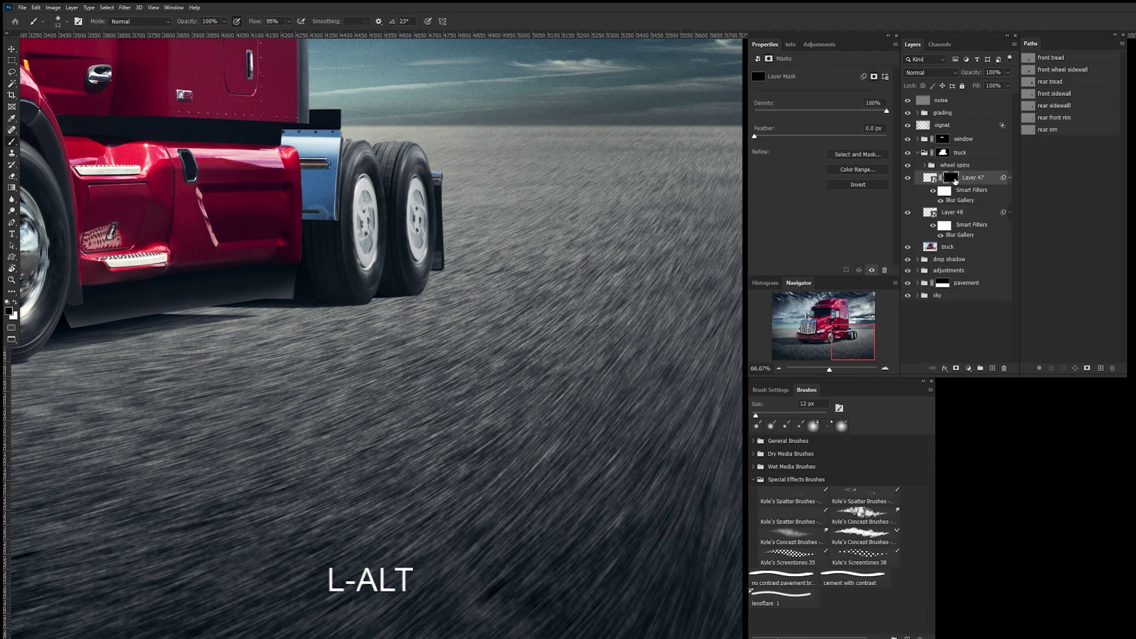
key("backslash")
key("backslash")
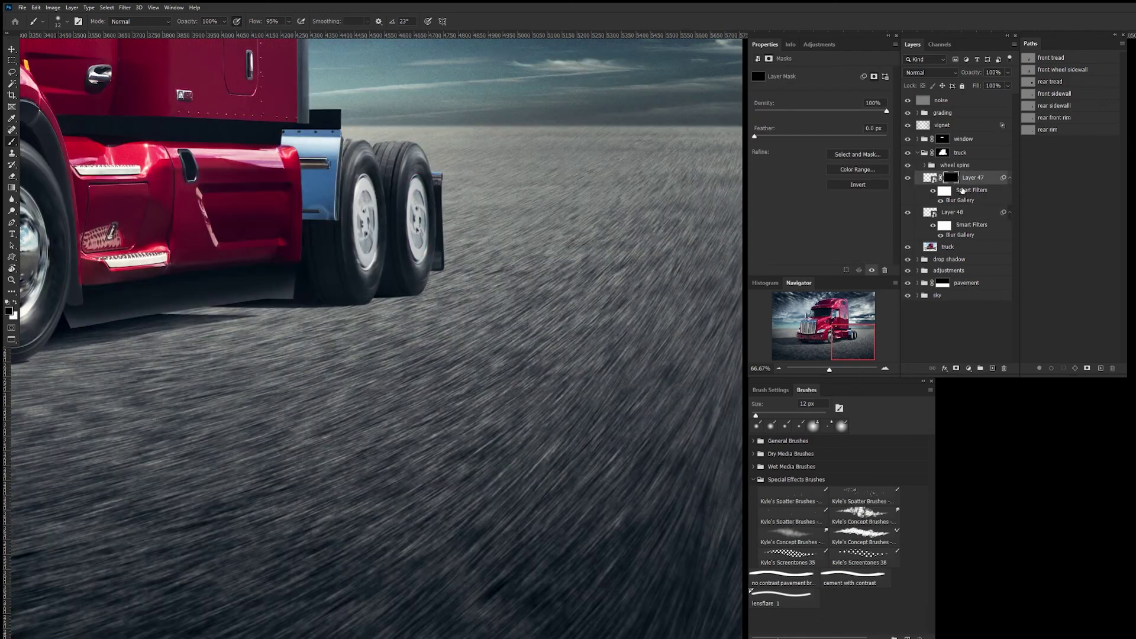
left_click(963, 214)
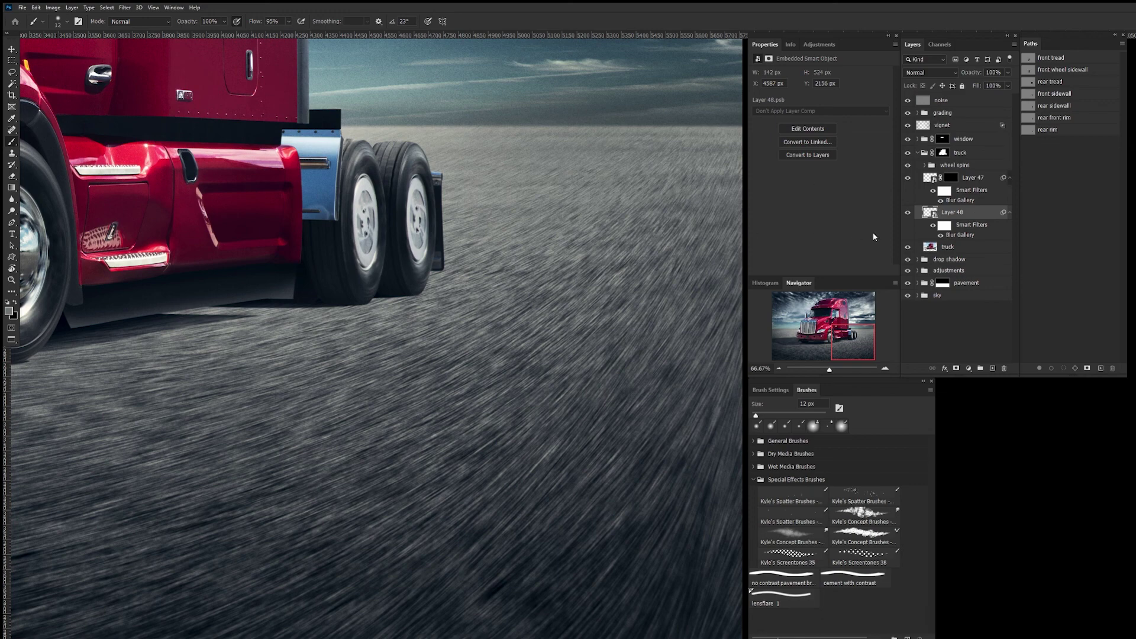
left_click(907, 213)
left_click(907, 214)
- Load the rear sidewall path as a selection and mask the blurred rearmost tire layer with it
left_click(1073, 109)
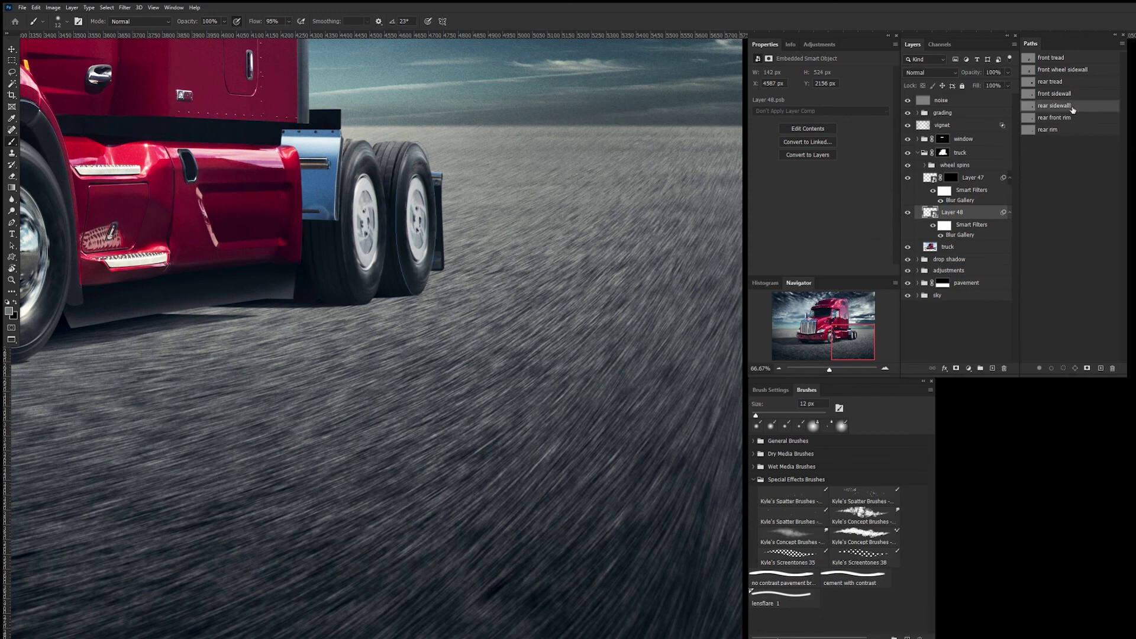
left_click(1064, 369)
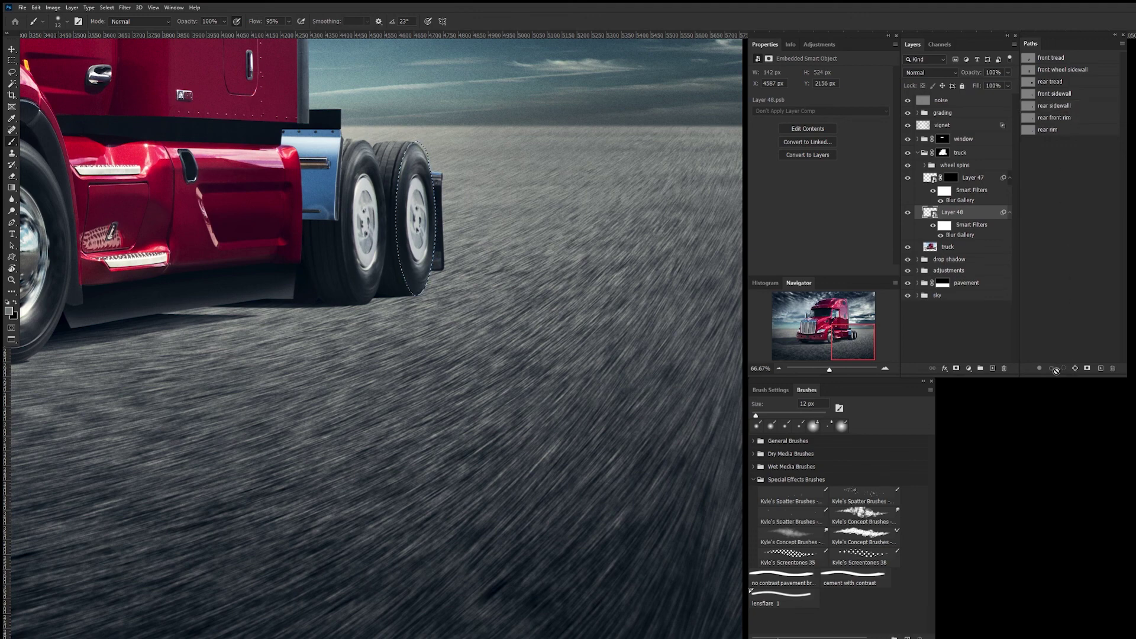
left_click(960, 366)
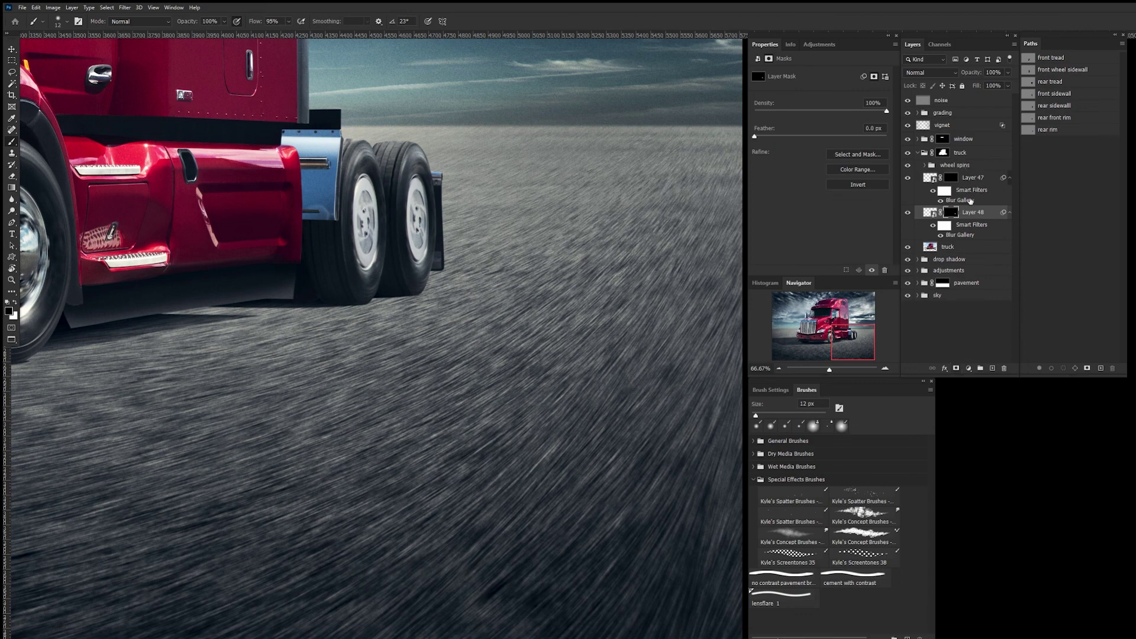
- Move the blurred rim and tire layers, Layer 47 and Layer 48, together into the wheel spins group
left_click(932, 178)
left_click(933, 212, "shift")
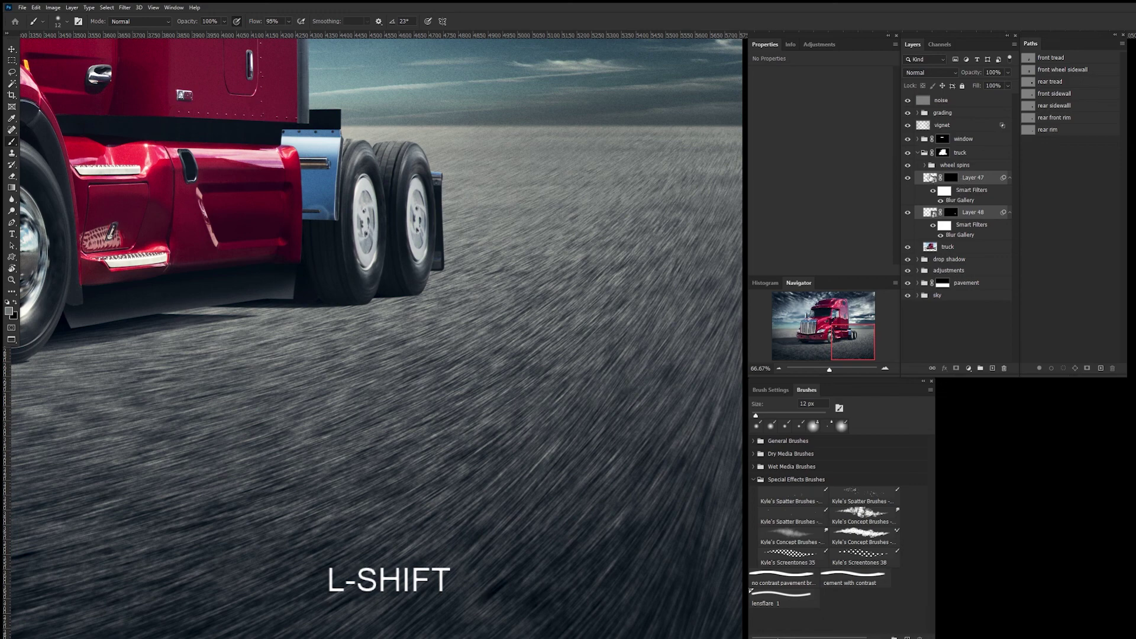
left_click_drag(933, 177, 930, 164)
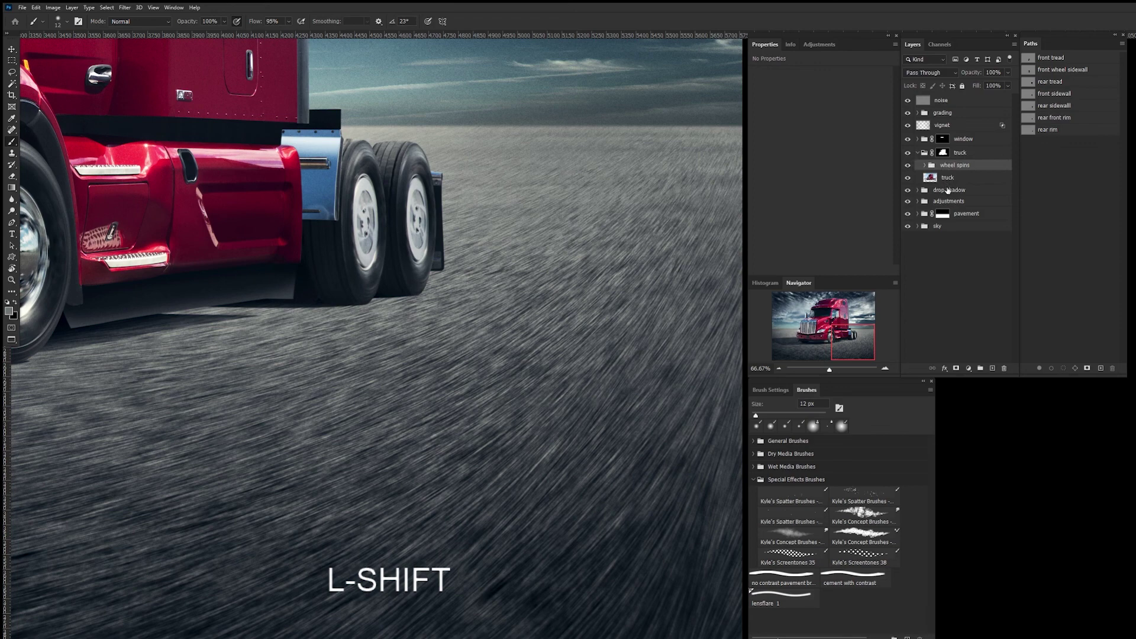
- Compare the whole truck with the wheel spins group hidden and shown to judge the wheel motion
key("ctrl+minus")
key("ctrl+minus")
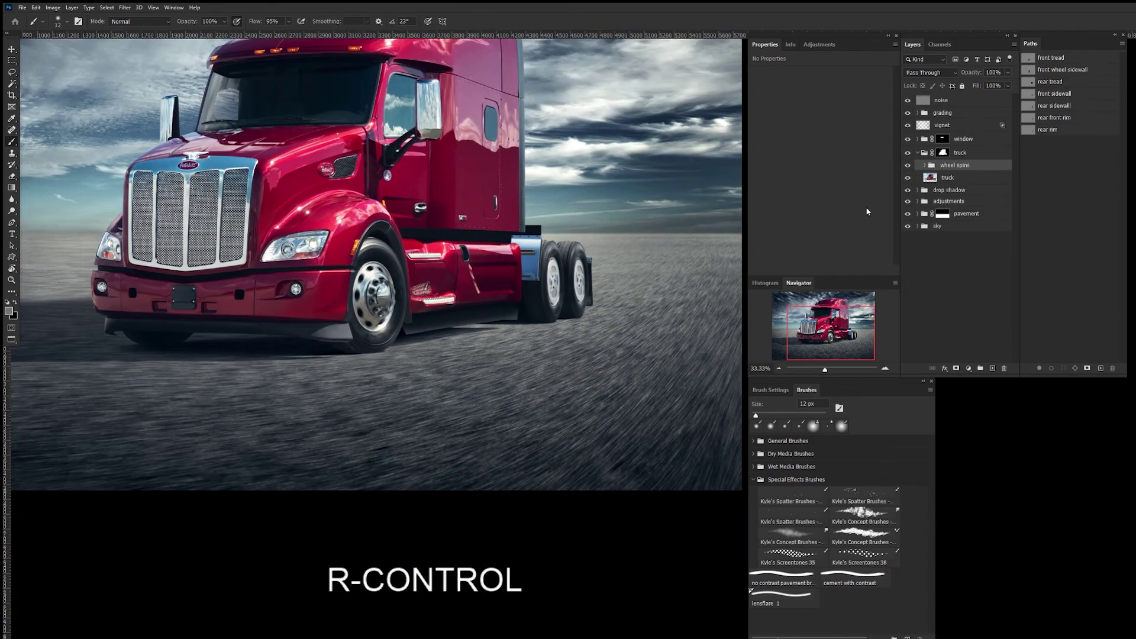
left_click(908, 166)
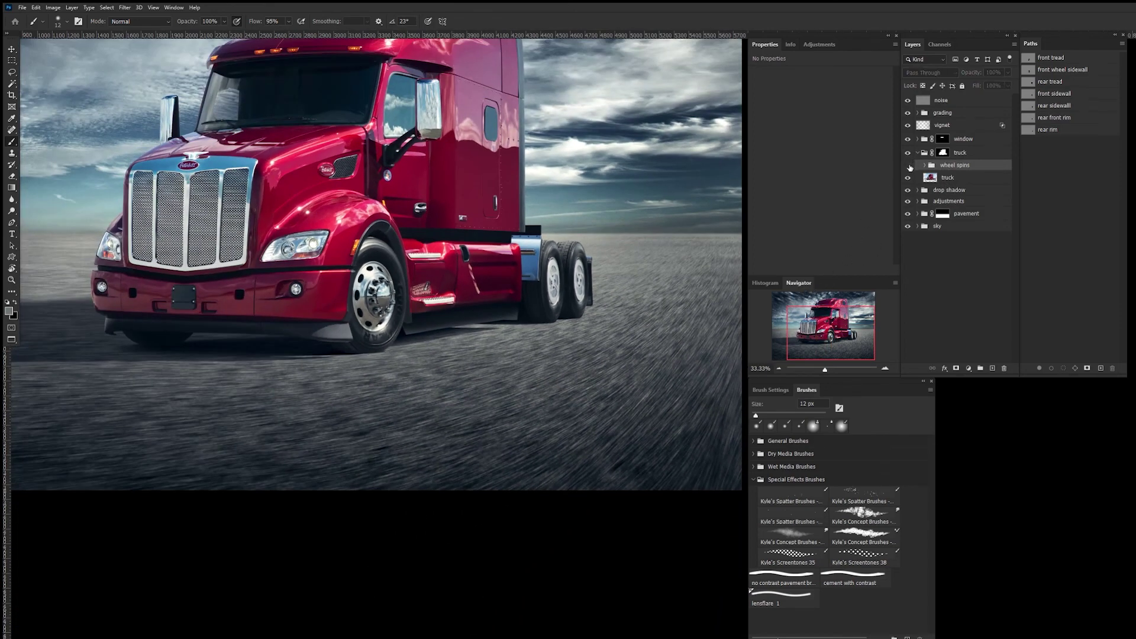
left_click(908, 167)
left_click(908, 165)
left_click(909, 166)
left_click(909, 166)
left_click(908, 167)
left_click(909, 167)
left_click(908, 168)
left_click(908, 166)
left_click(908, 166)
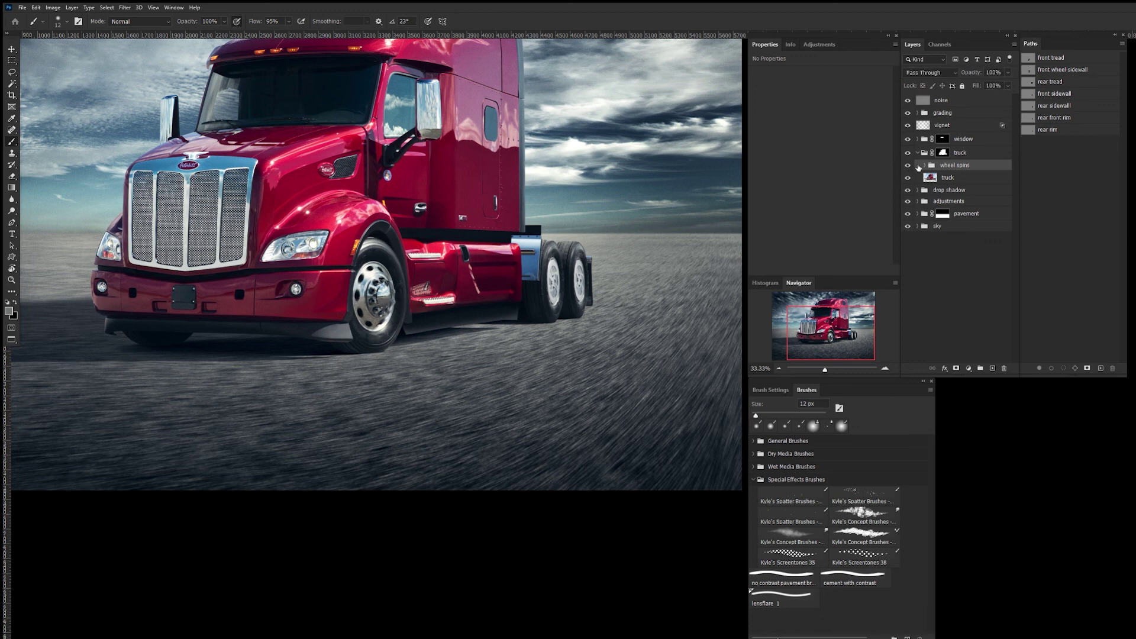